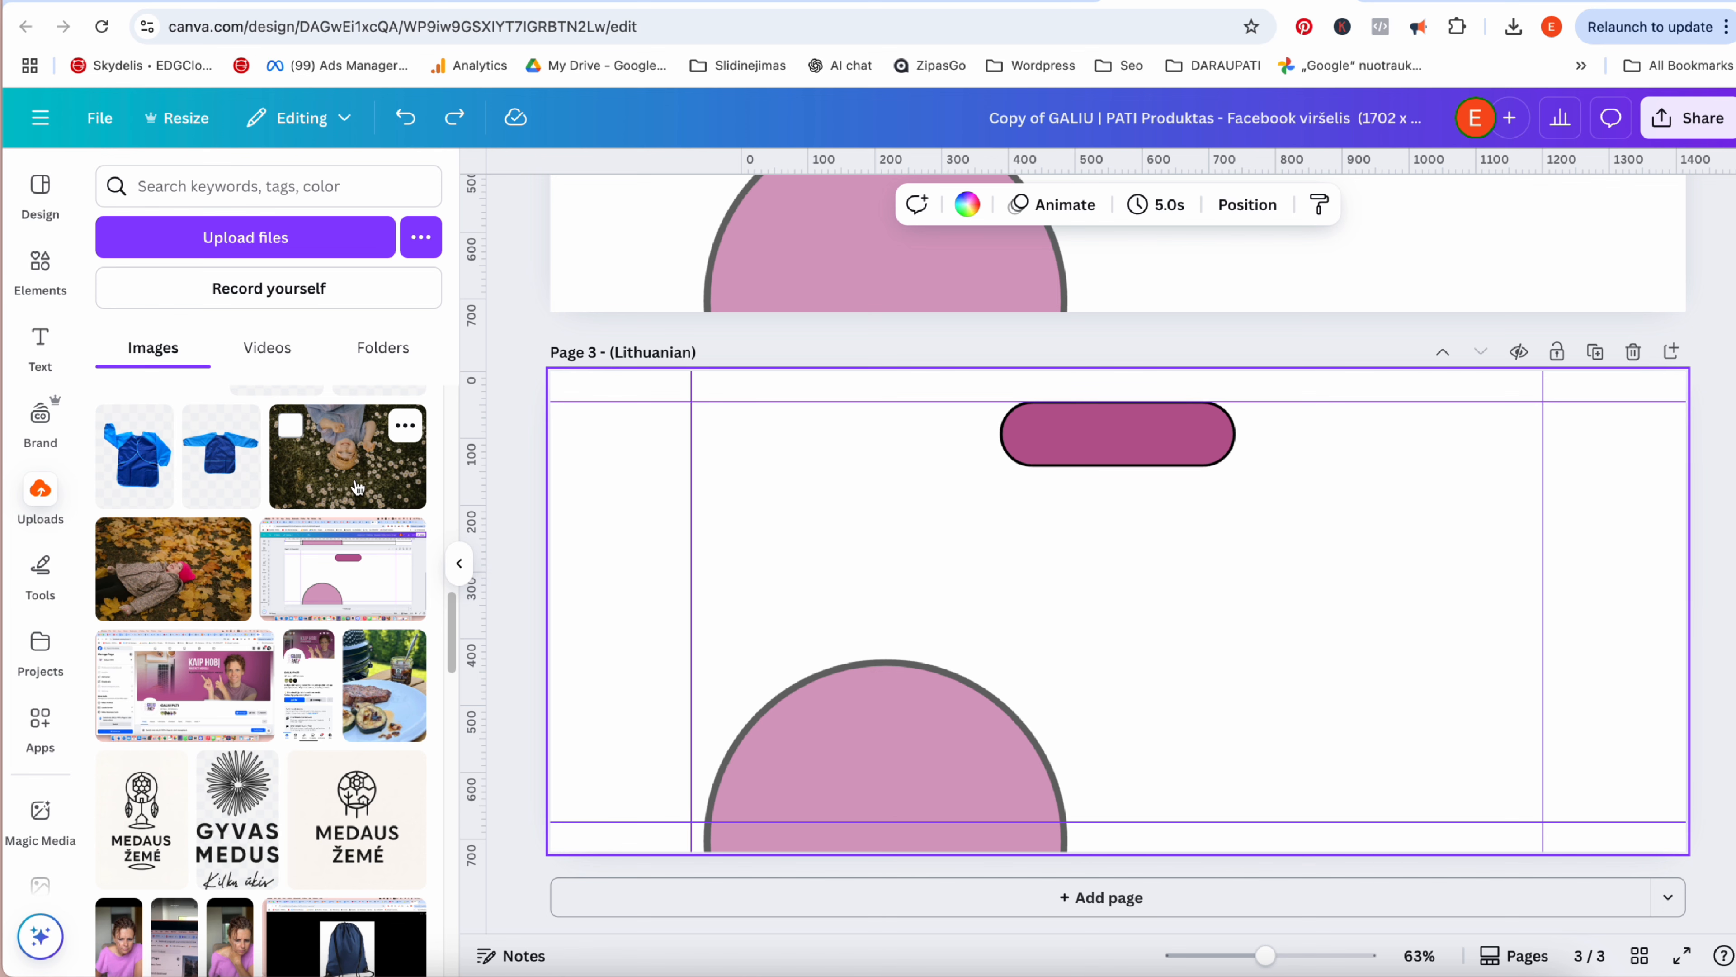
# Place the uploaded photo of the child among daisies on page 3 and enlarge it to about 1742 × 1162 px, covering the page.
pyautogui.click(378, 486)
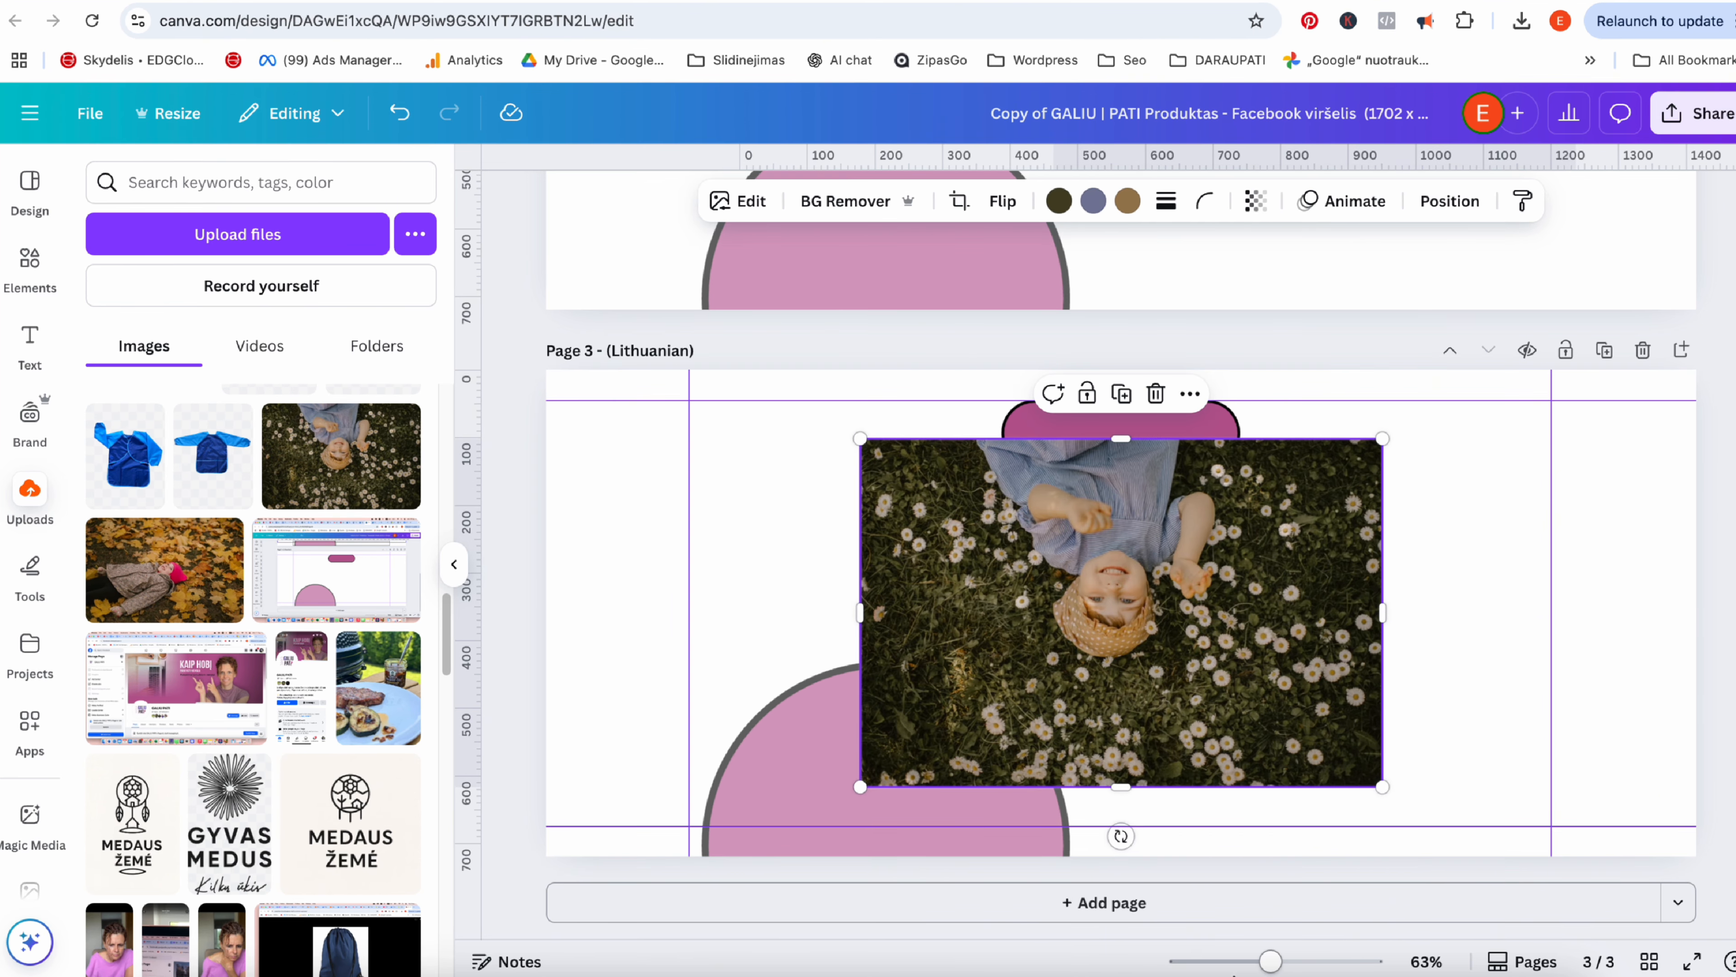
pyautogui.scroll(-5, 1046, 615)
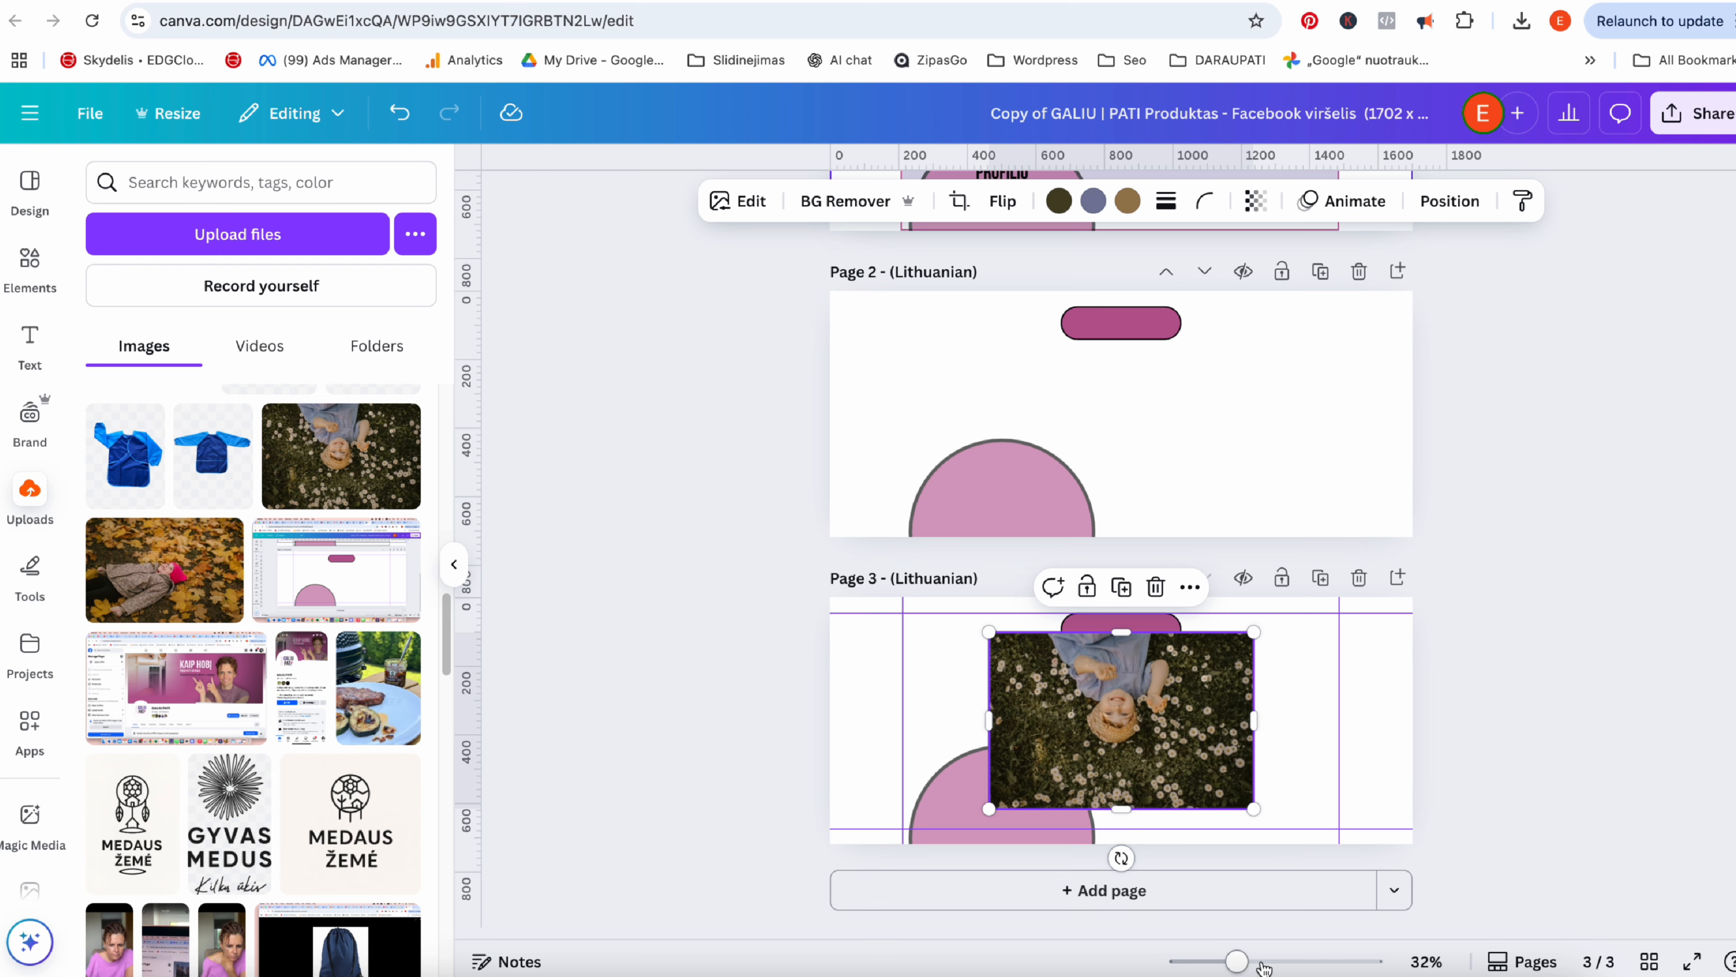
pyautogui.moveTo(1236, 961); pyautogui.dragTo(1261, 961)
pyautogui.scroll(-3, 1121, 547)
pyautogui.moveTo(903, 508); pyautogui.dragTo(639, 378)
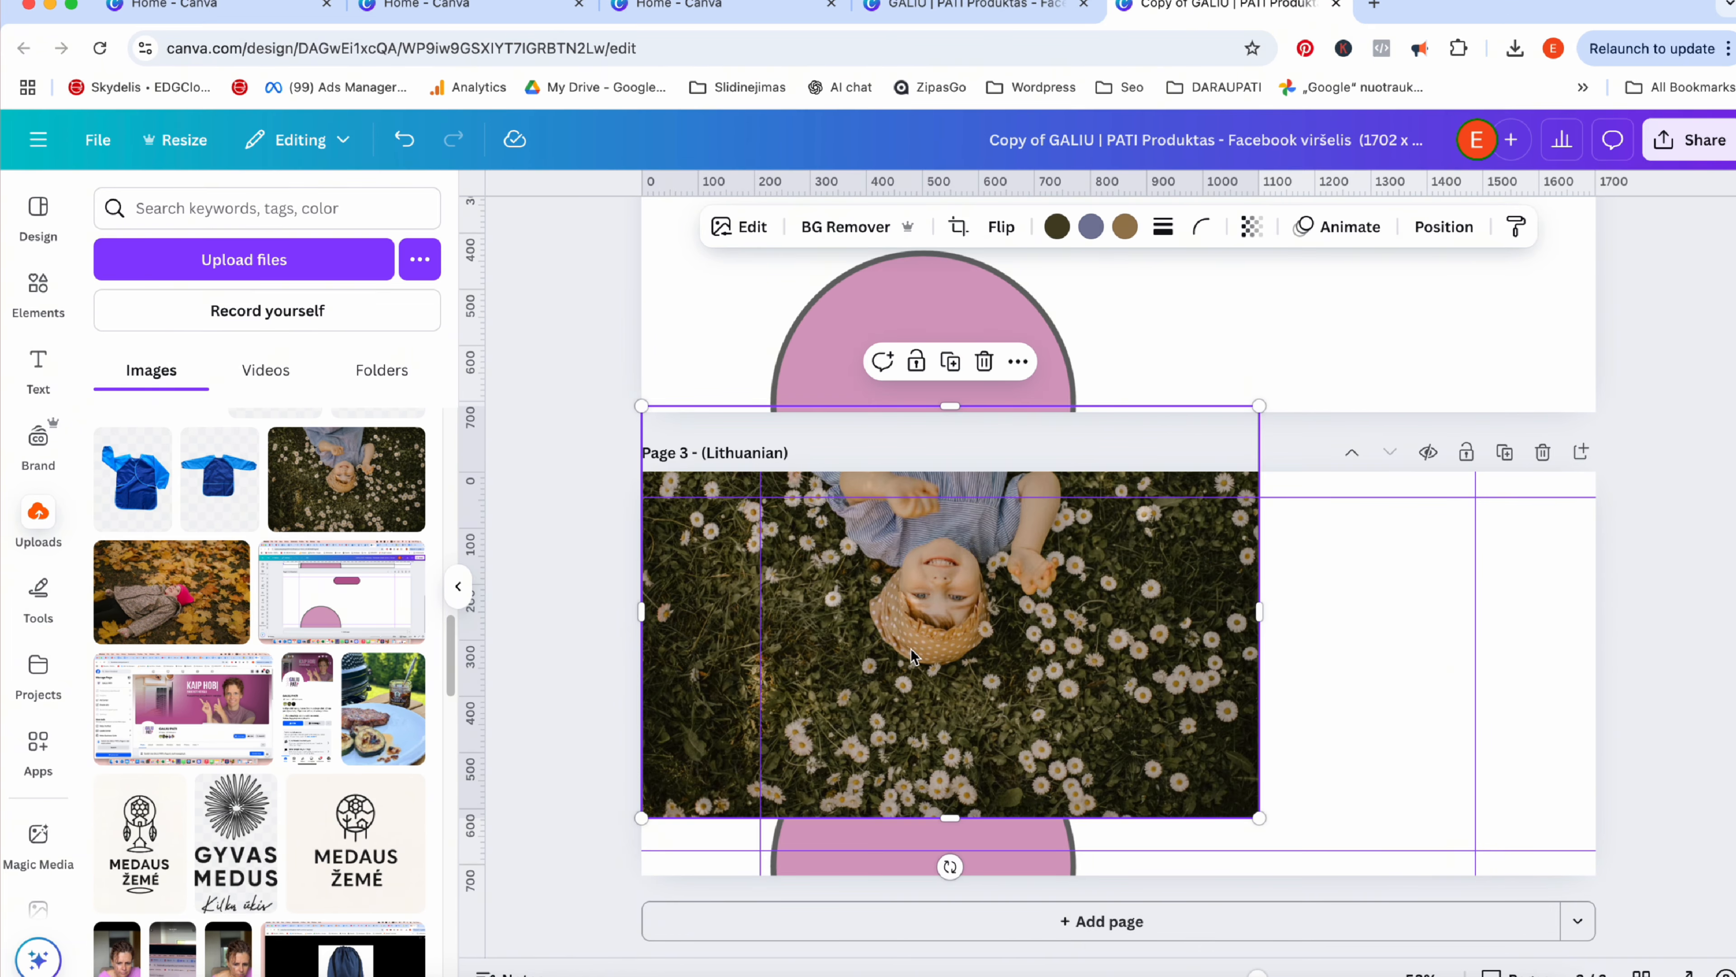
pyautogui.moveTo(1261, 817); pyautogui.dragTo(1668, 957)
pyautogui.press('super+minus')
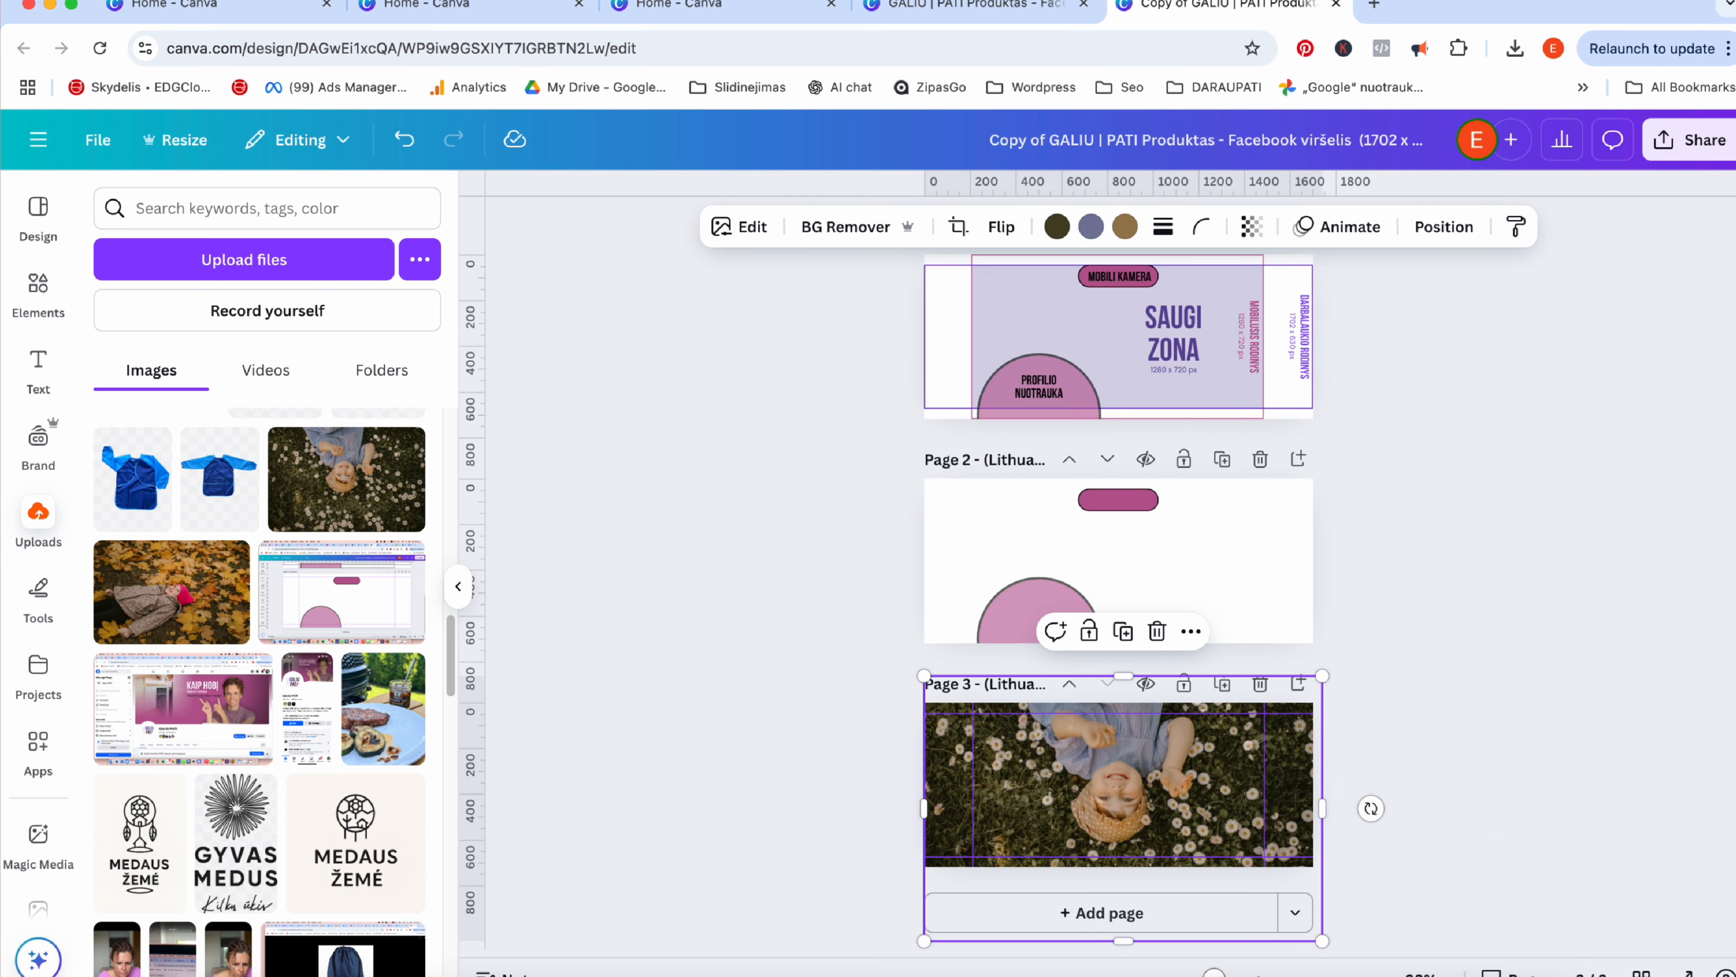
# Send the child photo on page 3 to the back, behind the pink pill and circle shapes.
pyautogui.press('super+equal')
pyautogui.scroll(-3, 1418, 700)
pyautogui.scroll(-1, 1418, 701)
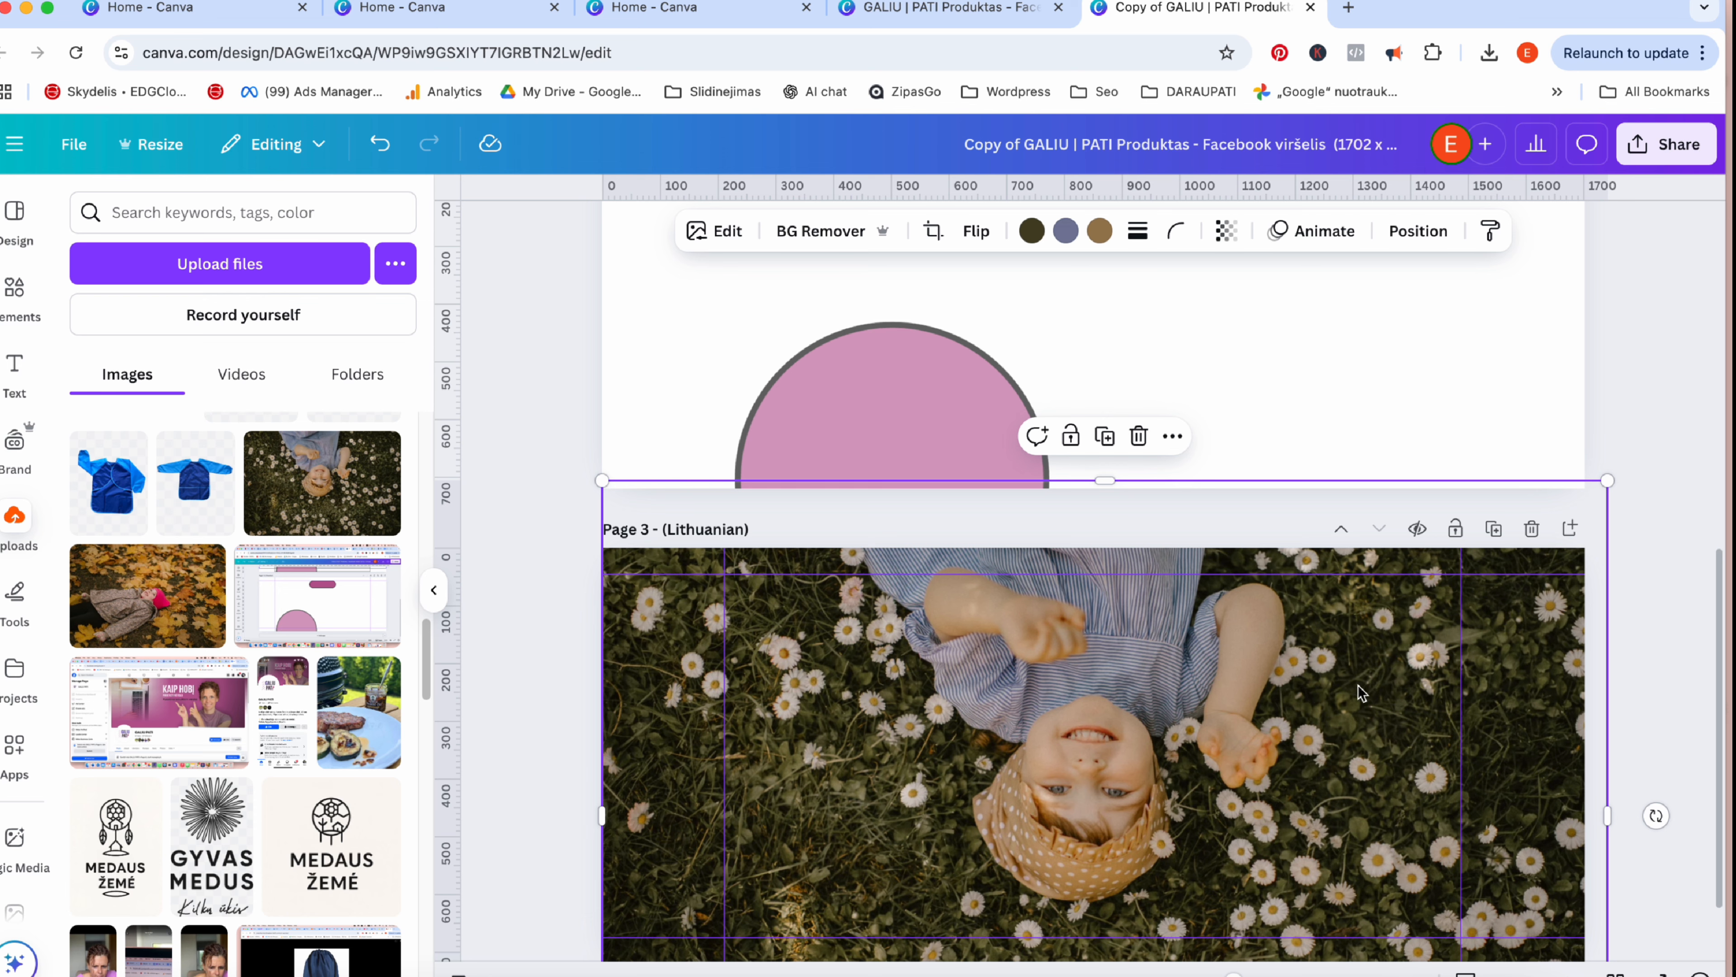
pyautogui.scroll(1, 1360, 693)
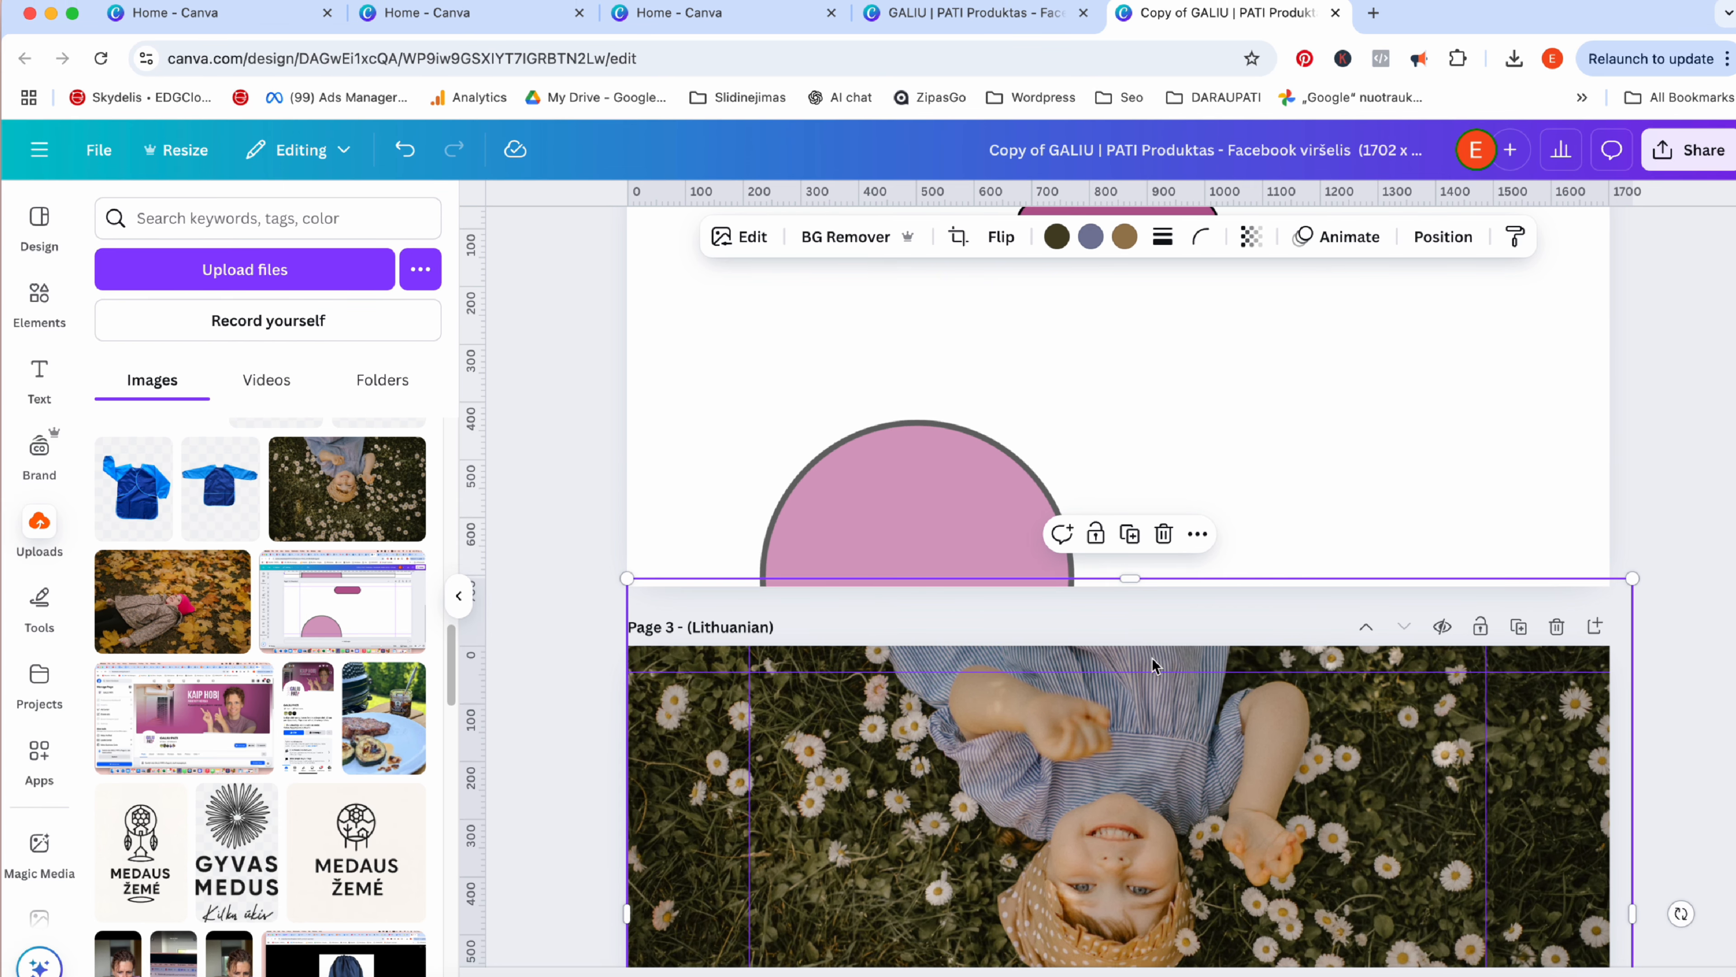
pyautogui.scroll(1, 934, 508)
pyautogui.scroll(-4, 1166, 516)
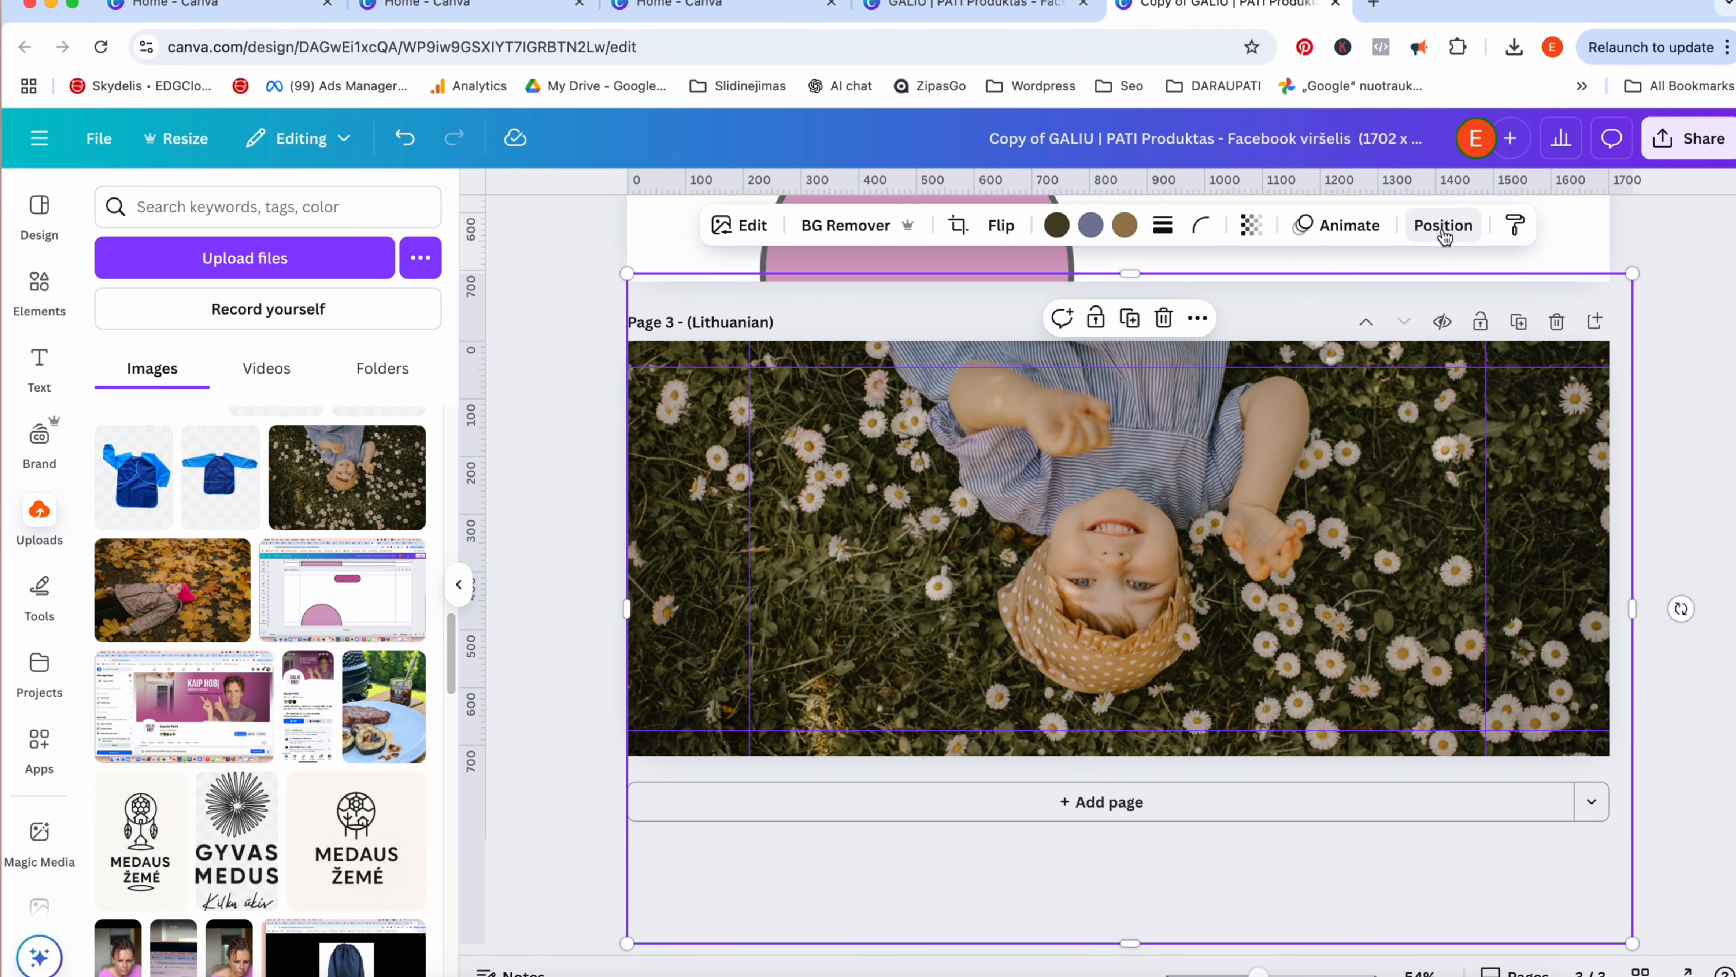
pyautogui.click(1442, 228)
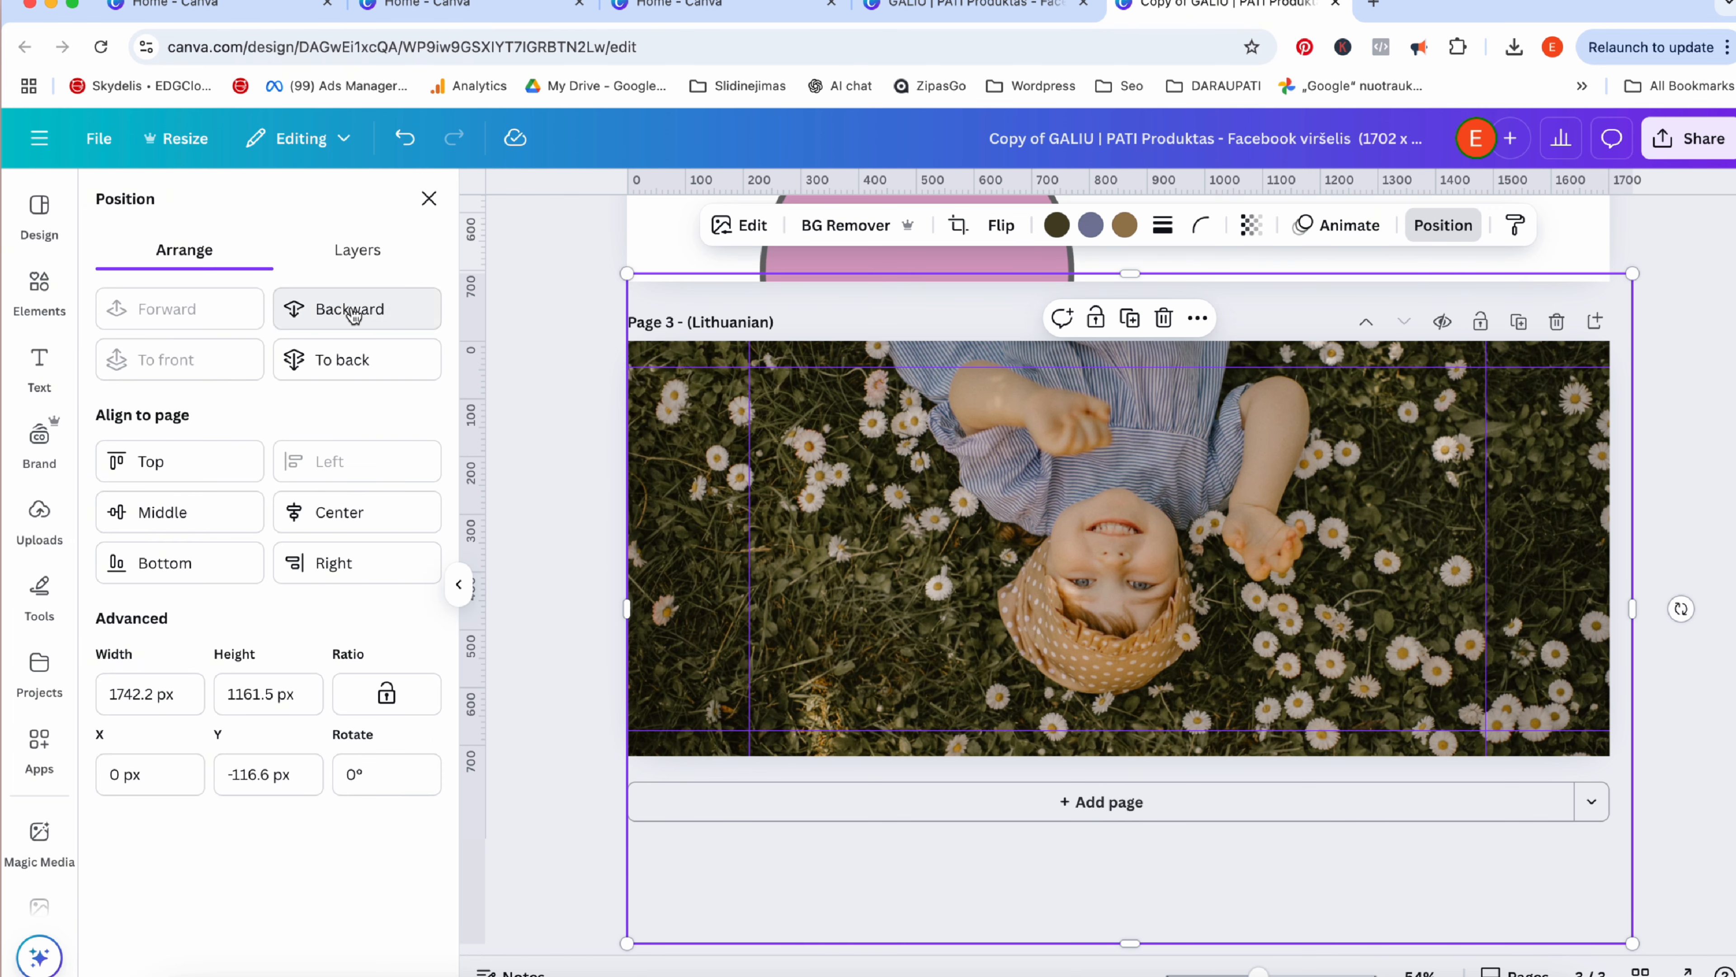
pyautogui.click(351, 362)
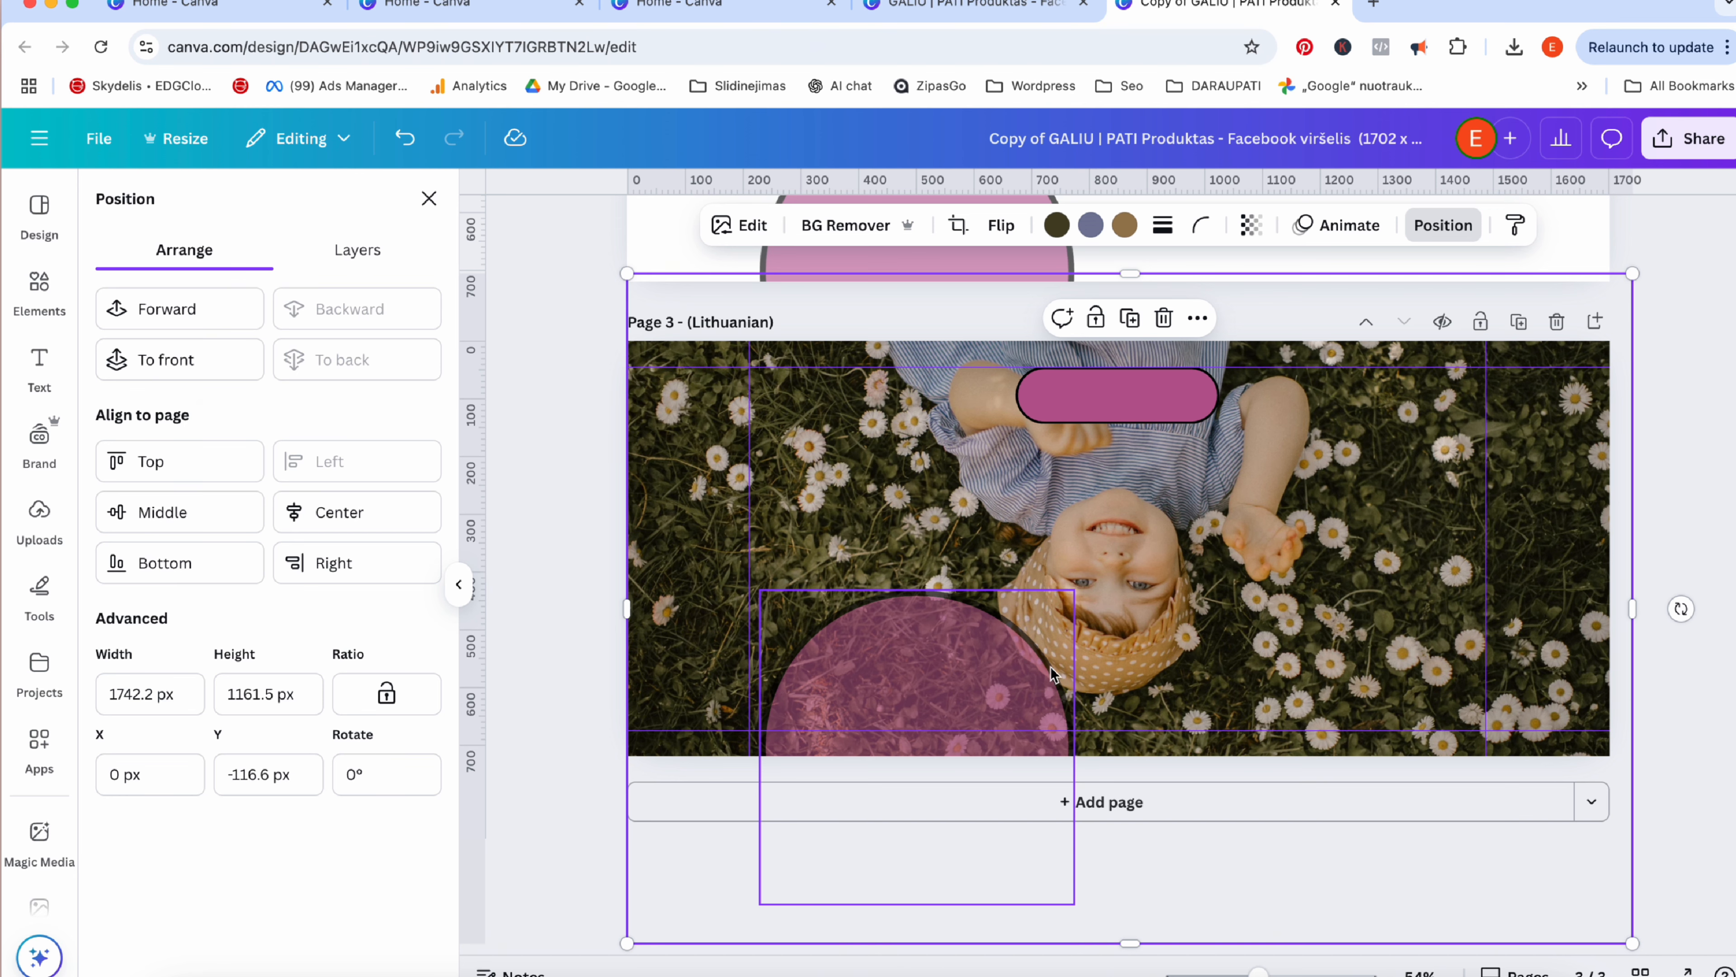
# Reposition the background photo at about X 0, Y -293 px and enlarge it to about 1960 × 1306 px, keeping the face clear of the circle.
pyautogui.moveTo(1135, 628); pyautogui.dragTo(1185, 564)
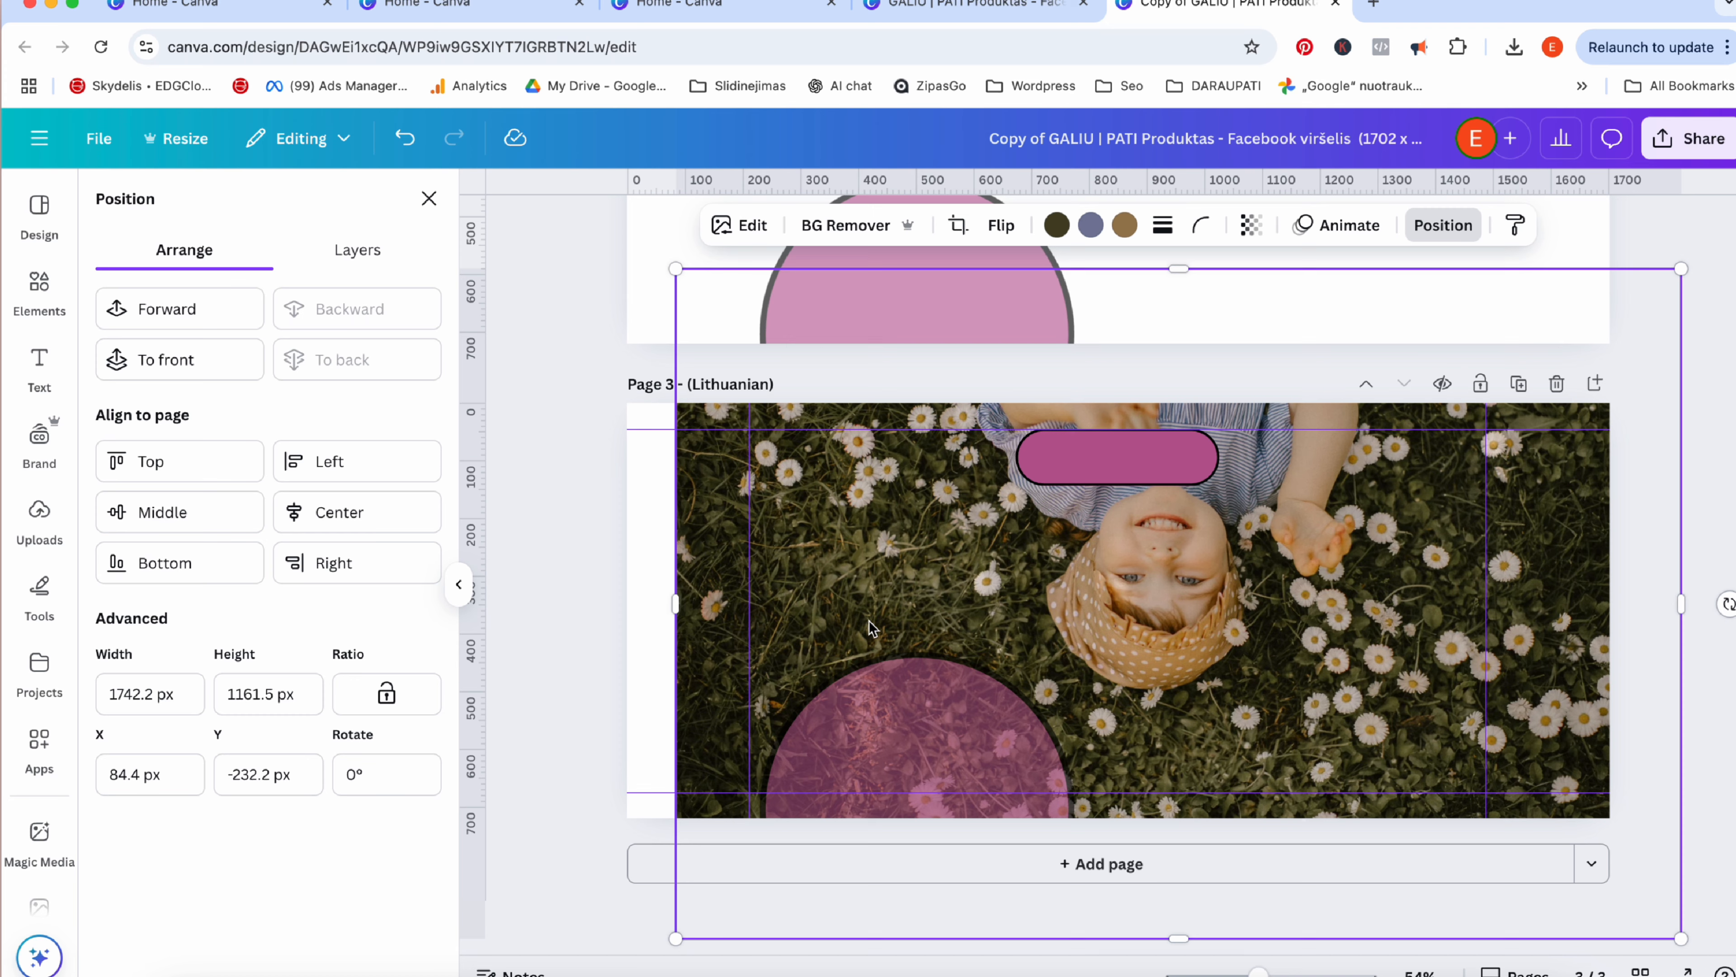
pyautogui.scroll(-3, 997, 689)
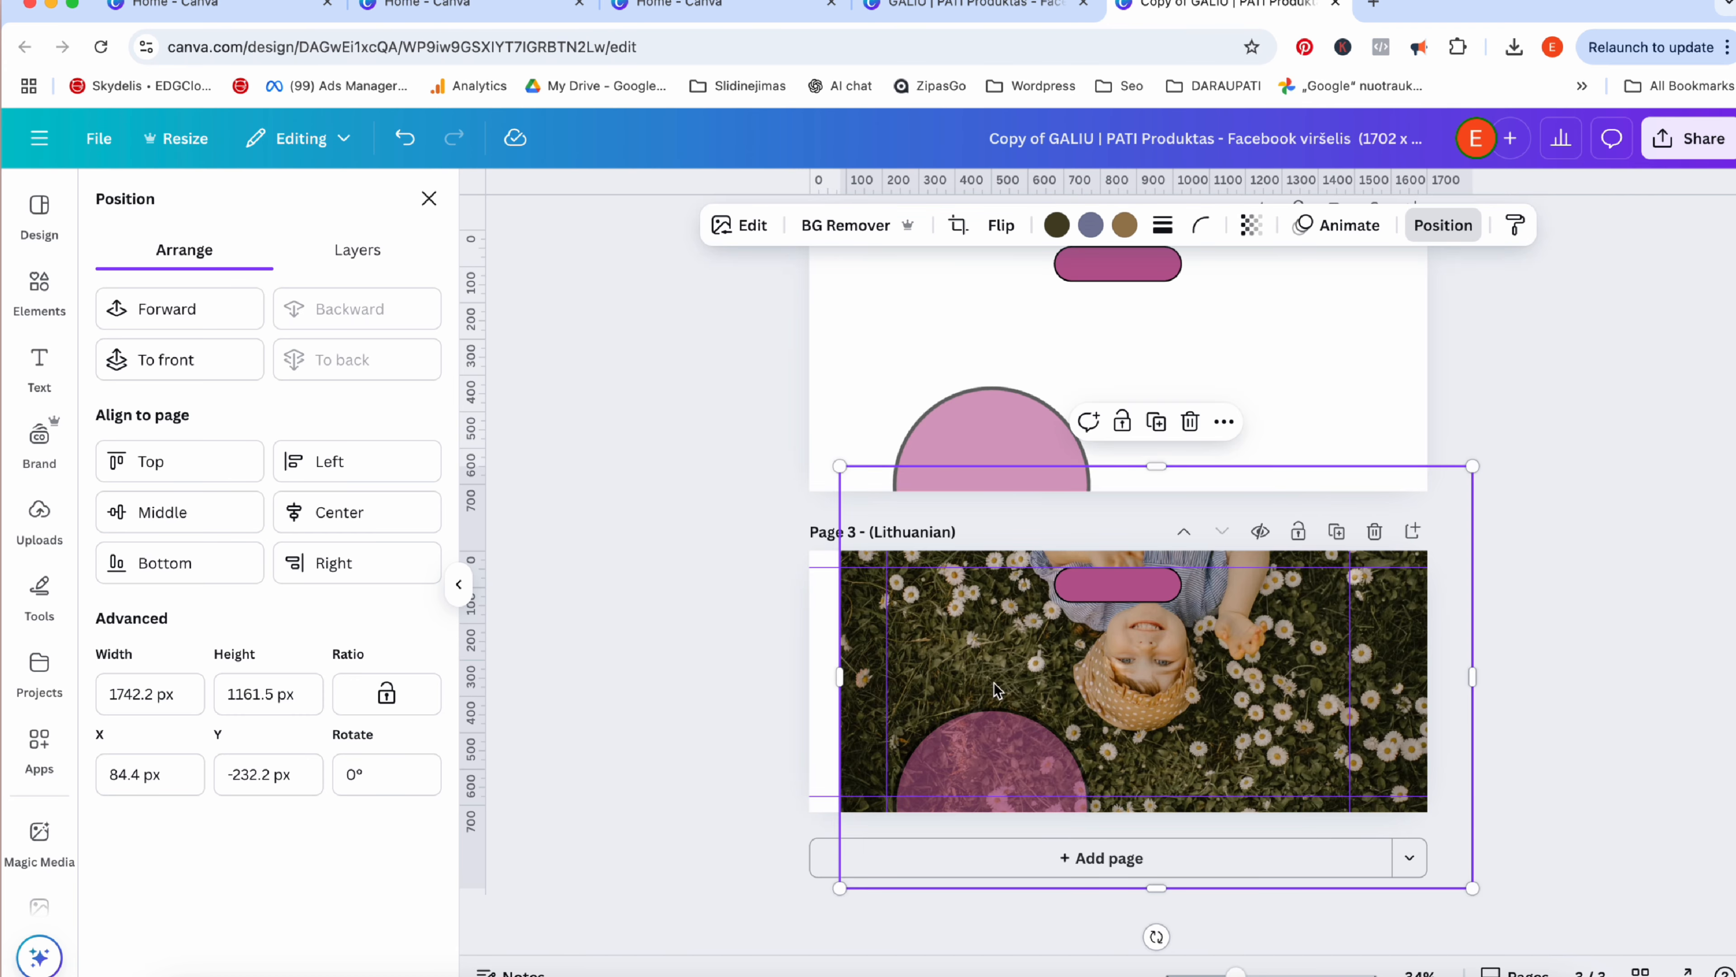
pyautogui.moveTo(838, 468); pyautogui.dragTo(783, 429)
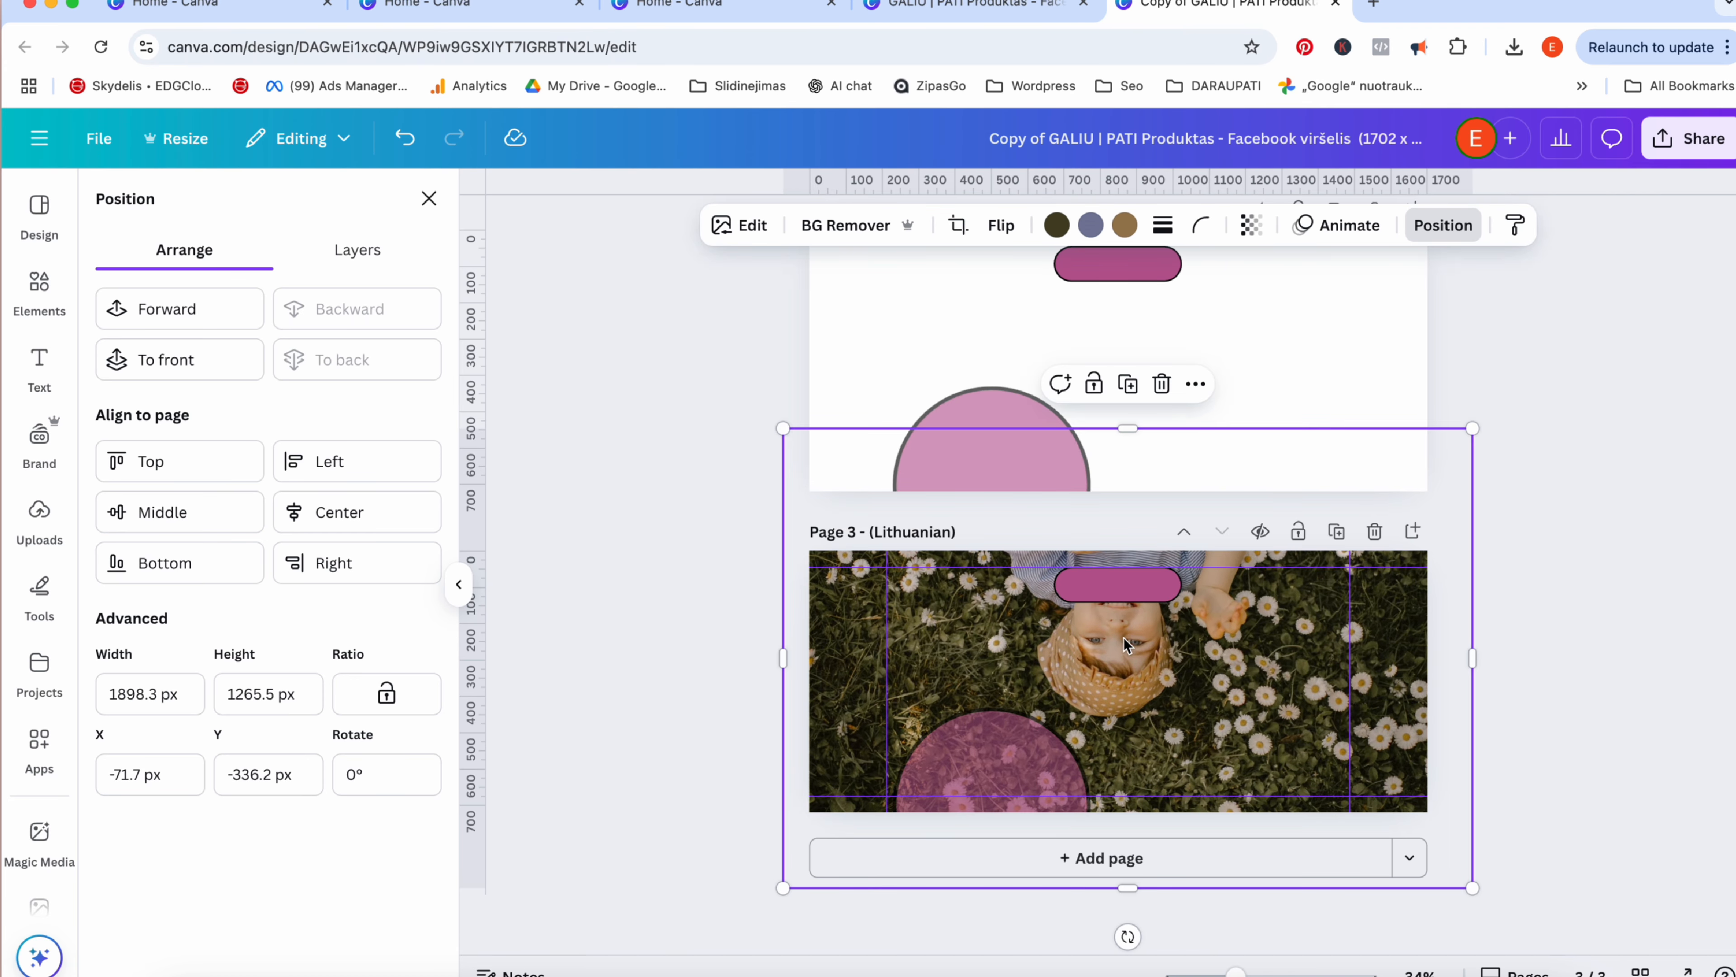
pyautogui.moveTo(1147, 674); pyautogui.dragTo(1214, 628)
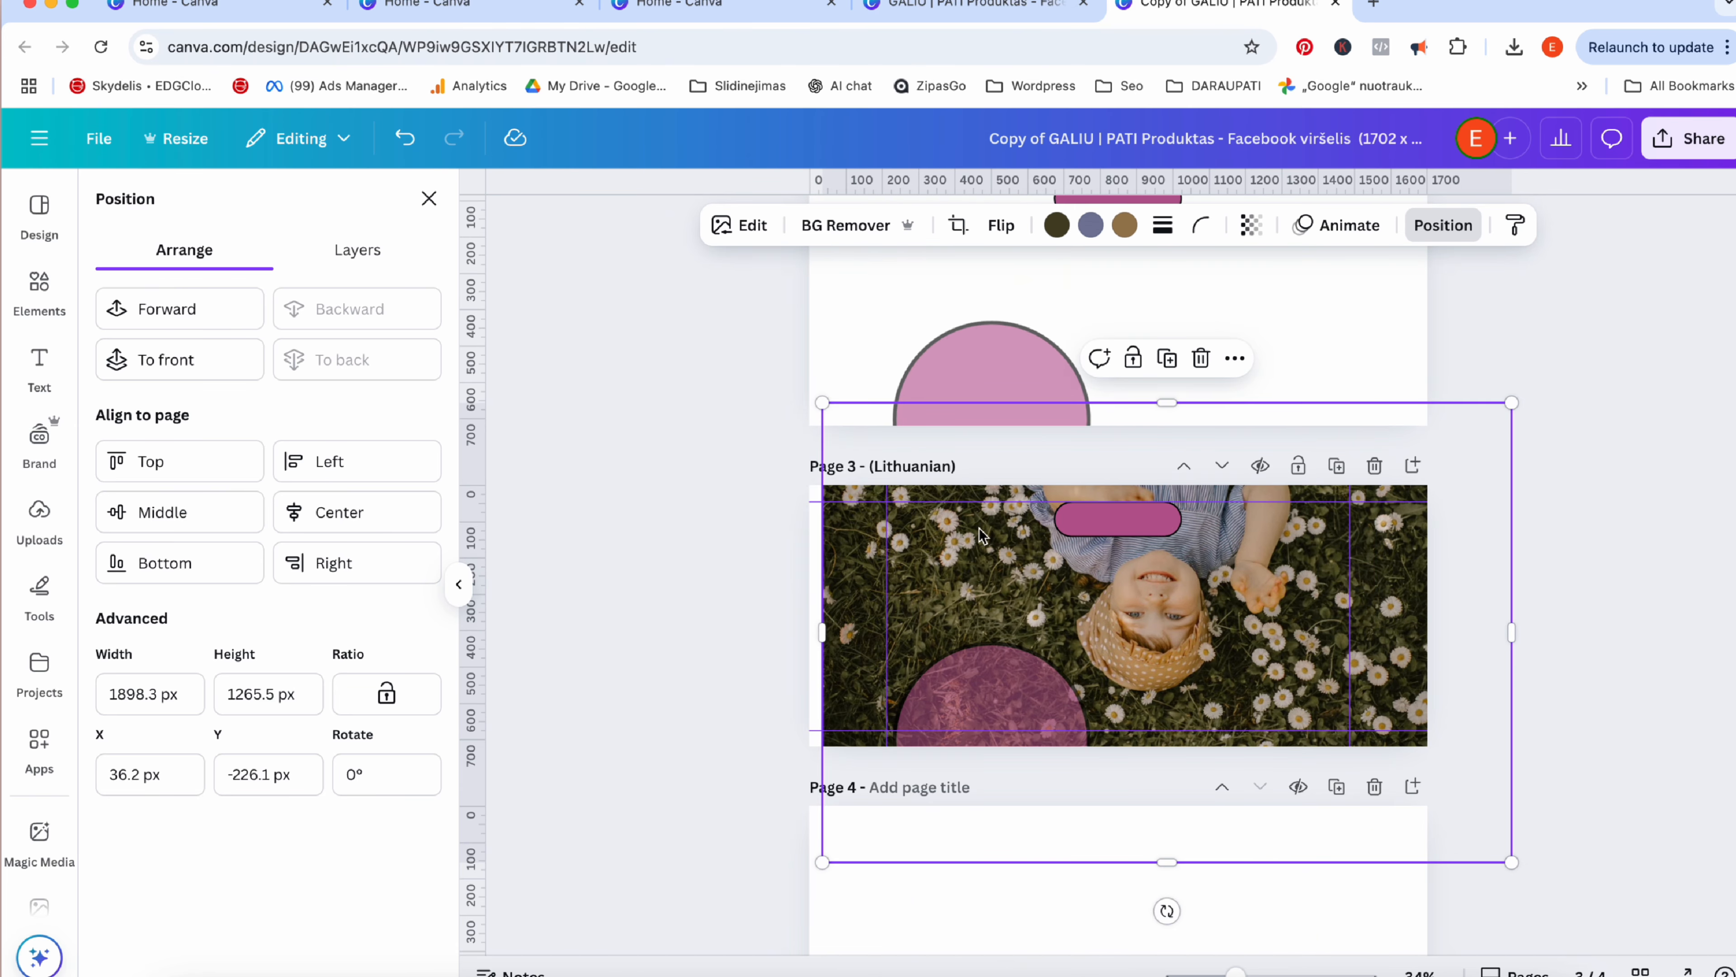
pyautogui.moveTo(820, 398); pyautogui.dragTo(800, 387)
pyautogui.moveTo(1228, 639); pyautogui.dragTo(1237, 638)
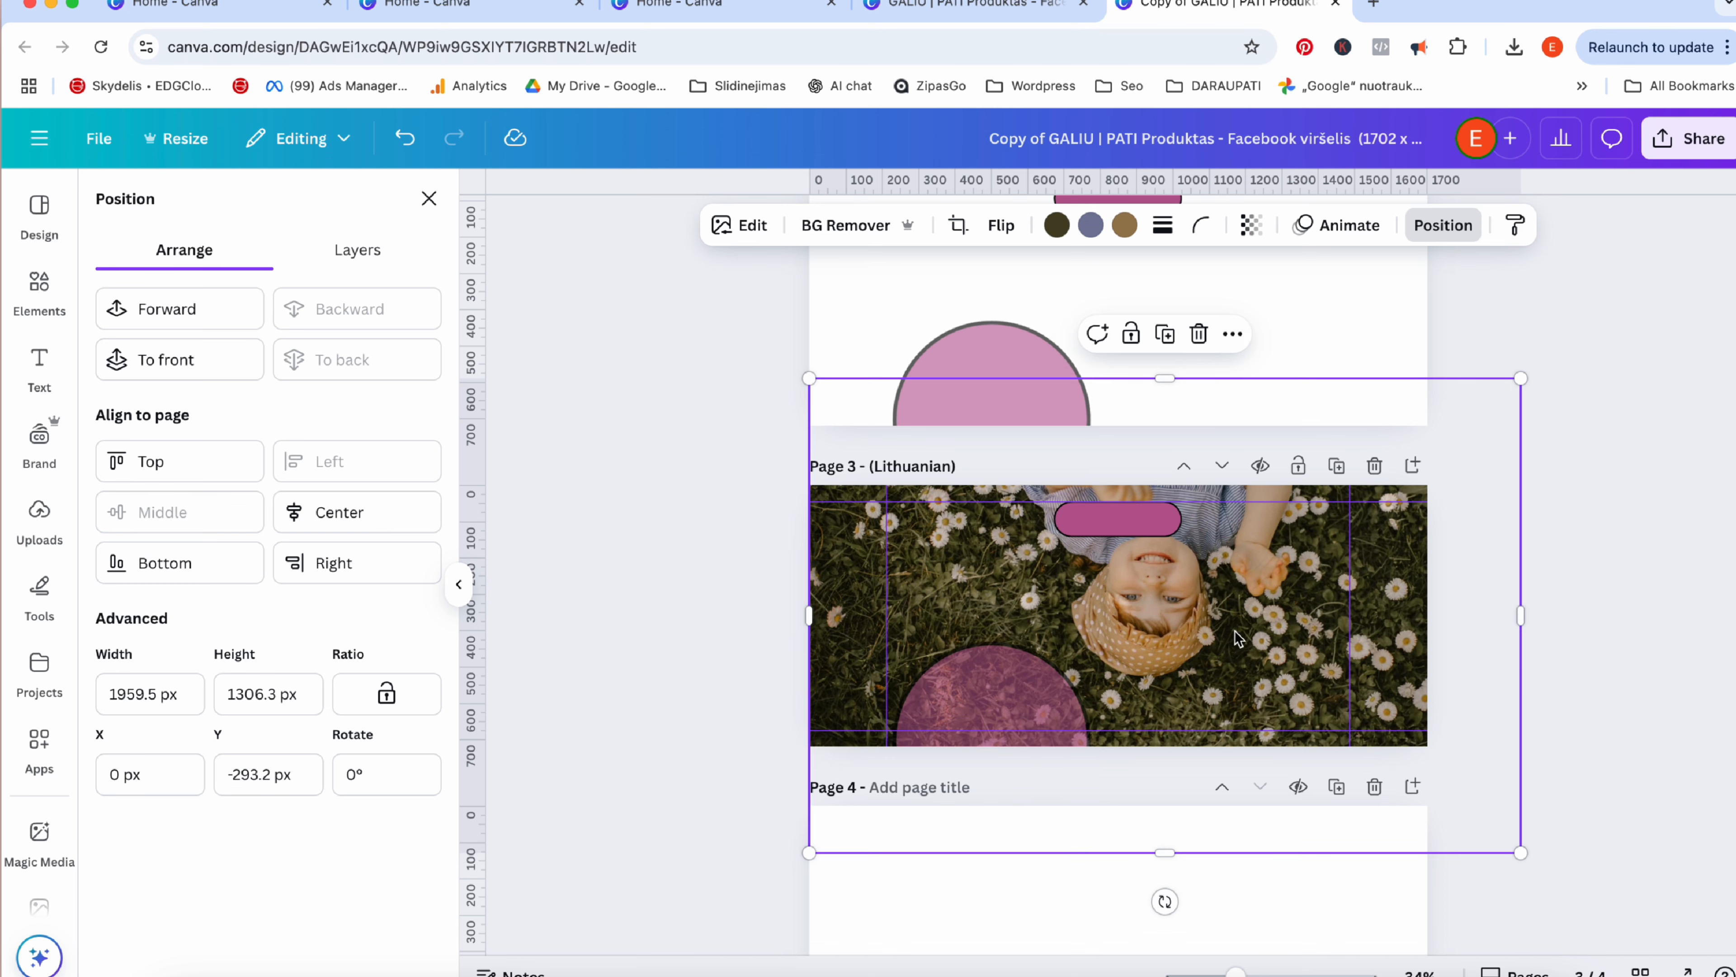
# Add a text box on page 3 in Bebas Neue at font size 25.
pyautogui.click(39, 363)
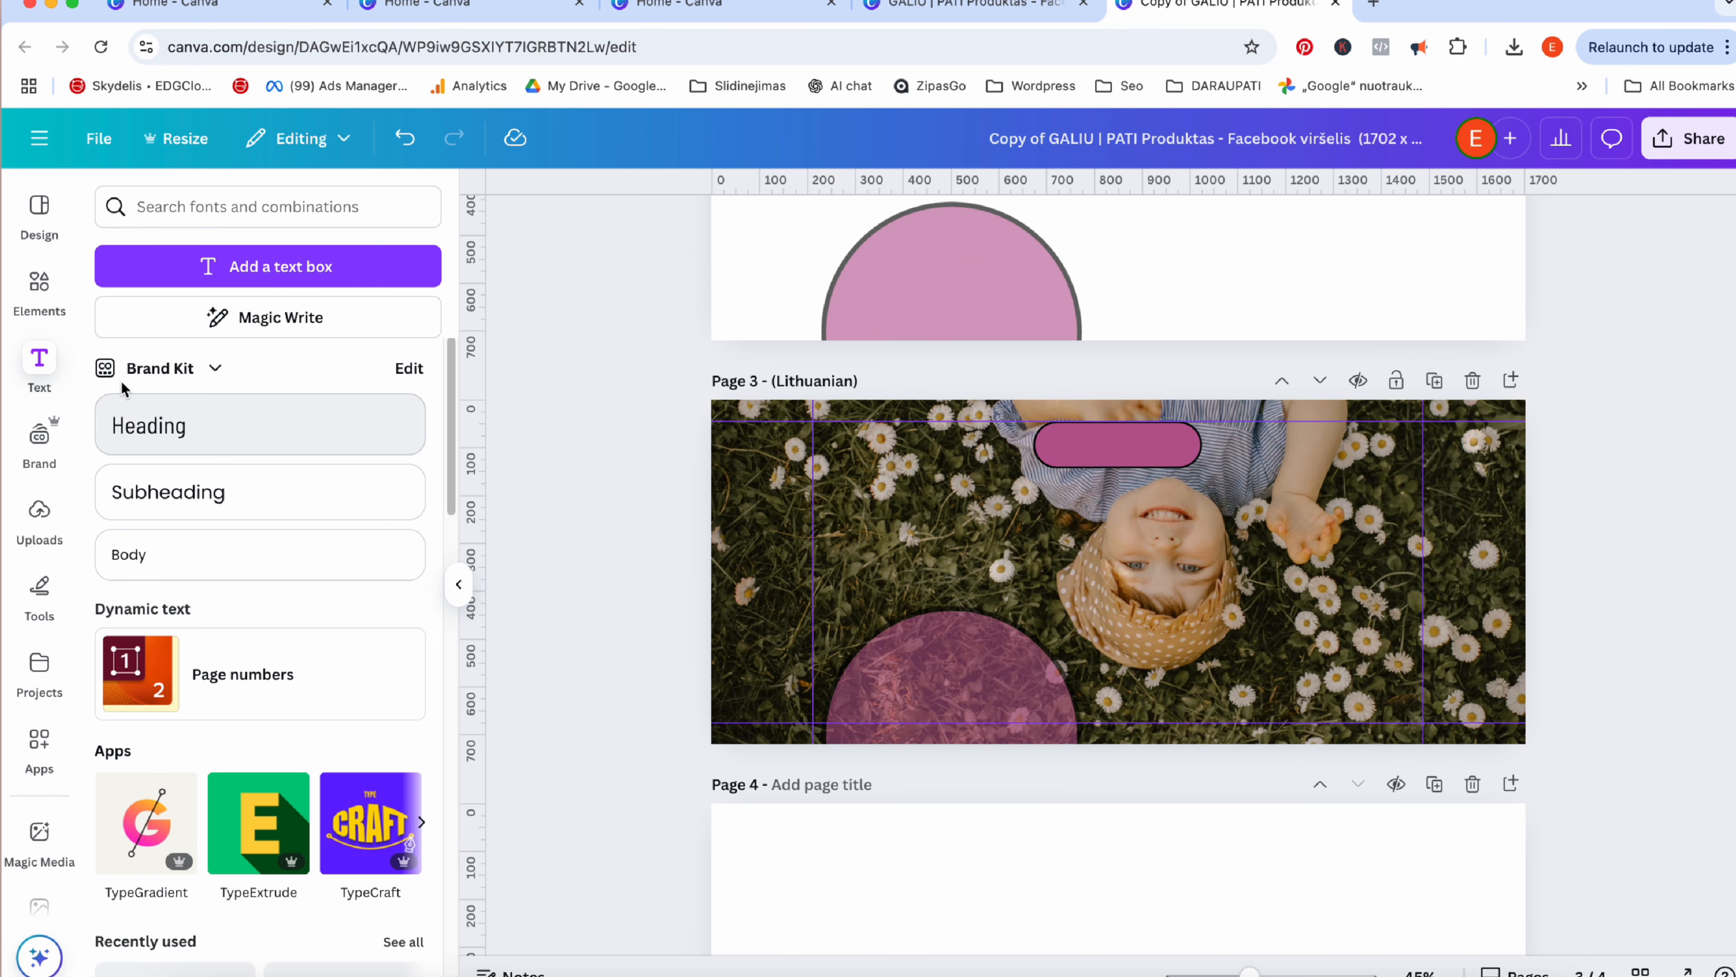
pyautogui.click(242, 267)
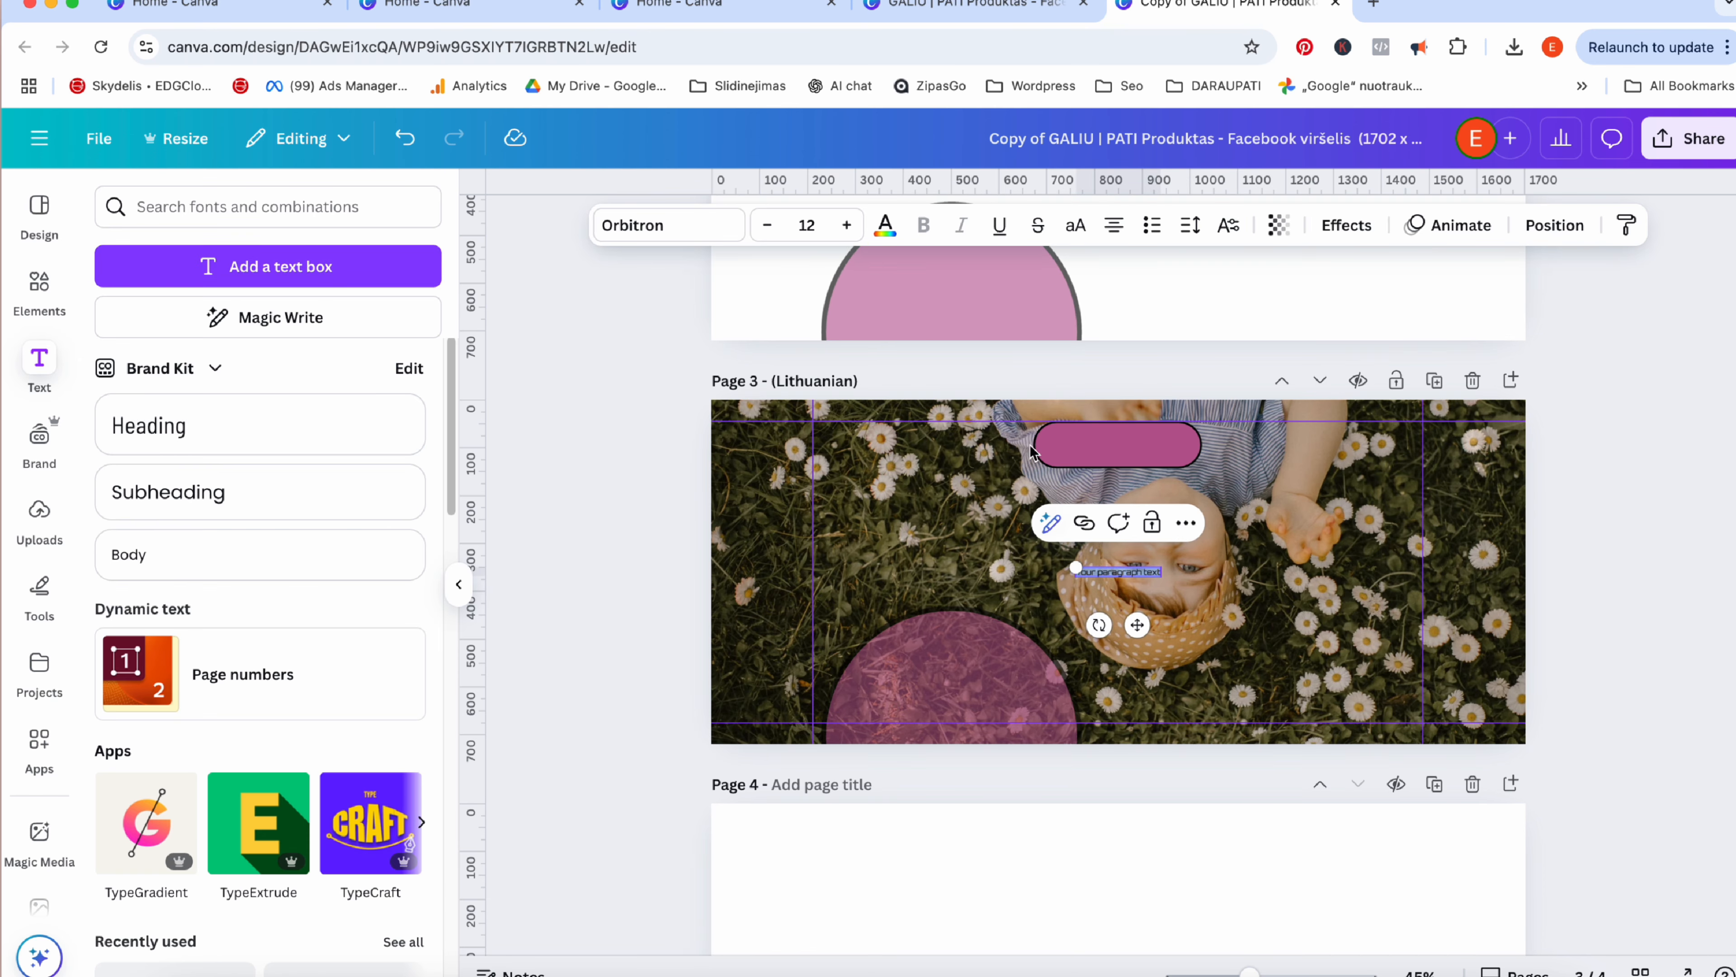
pyautogui.click(848, 225)
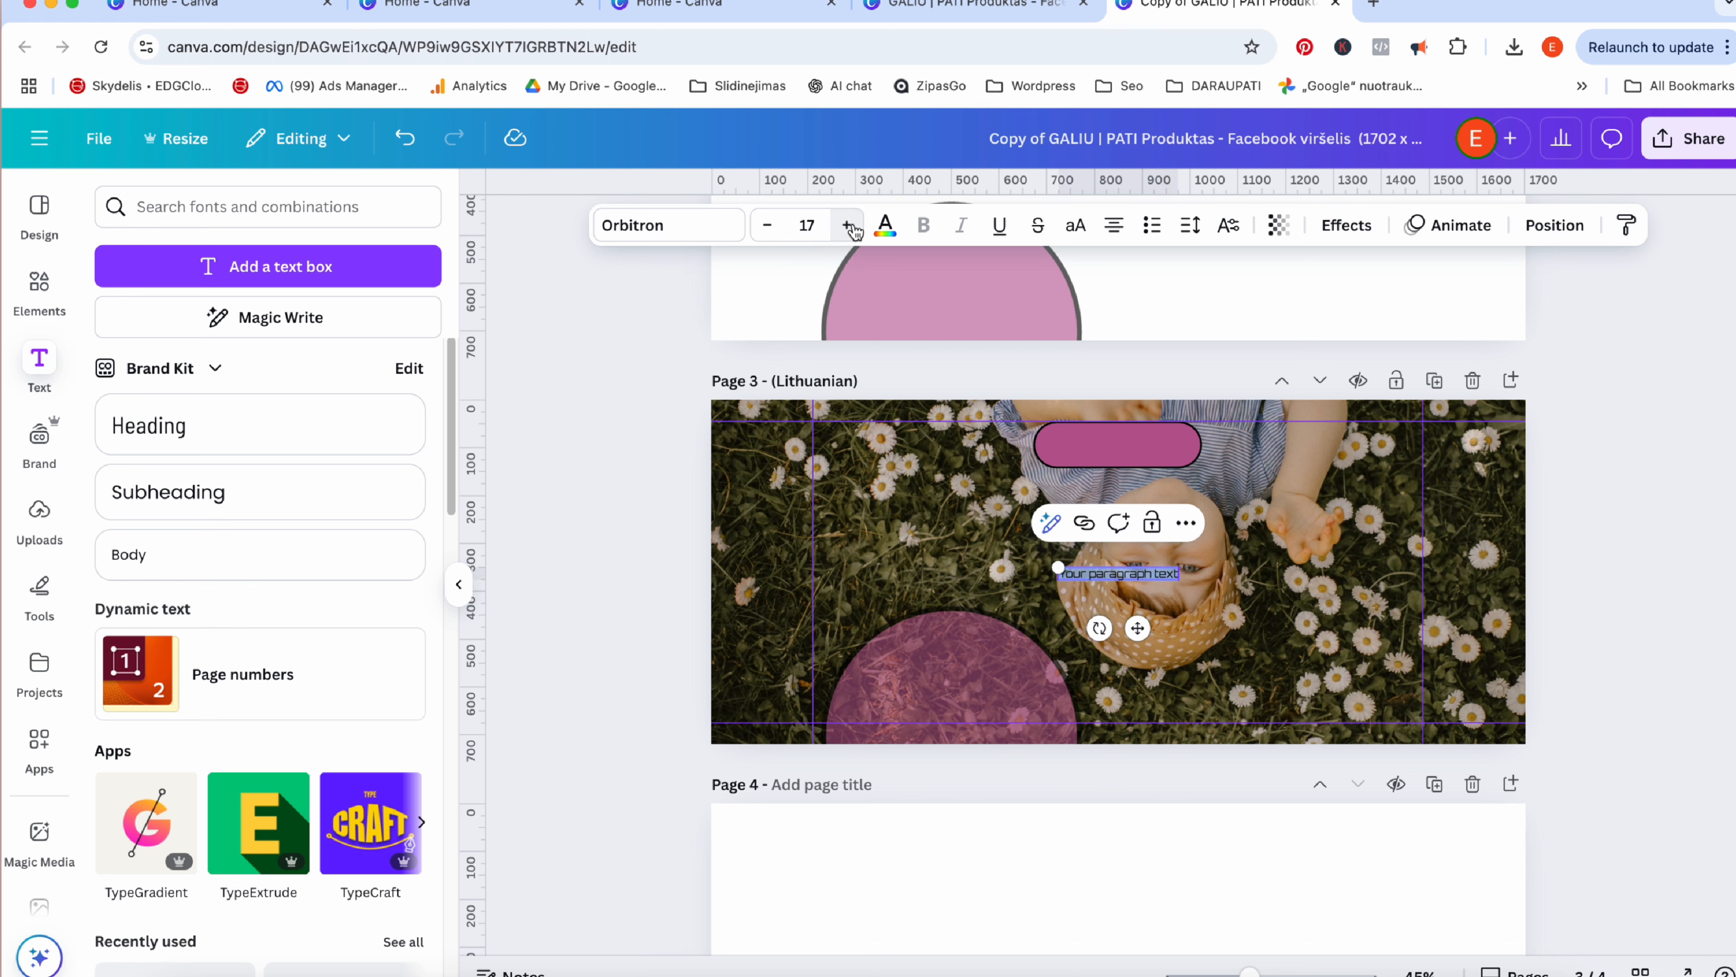
pyautogui.click(848, 226)
pyautogui.click(848, 226)
pyautogui.click(650, 233)
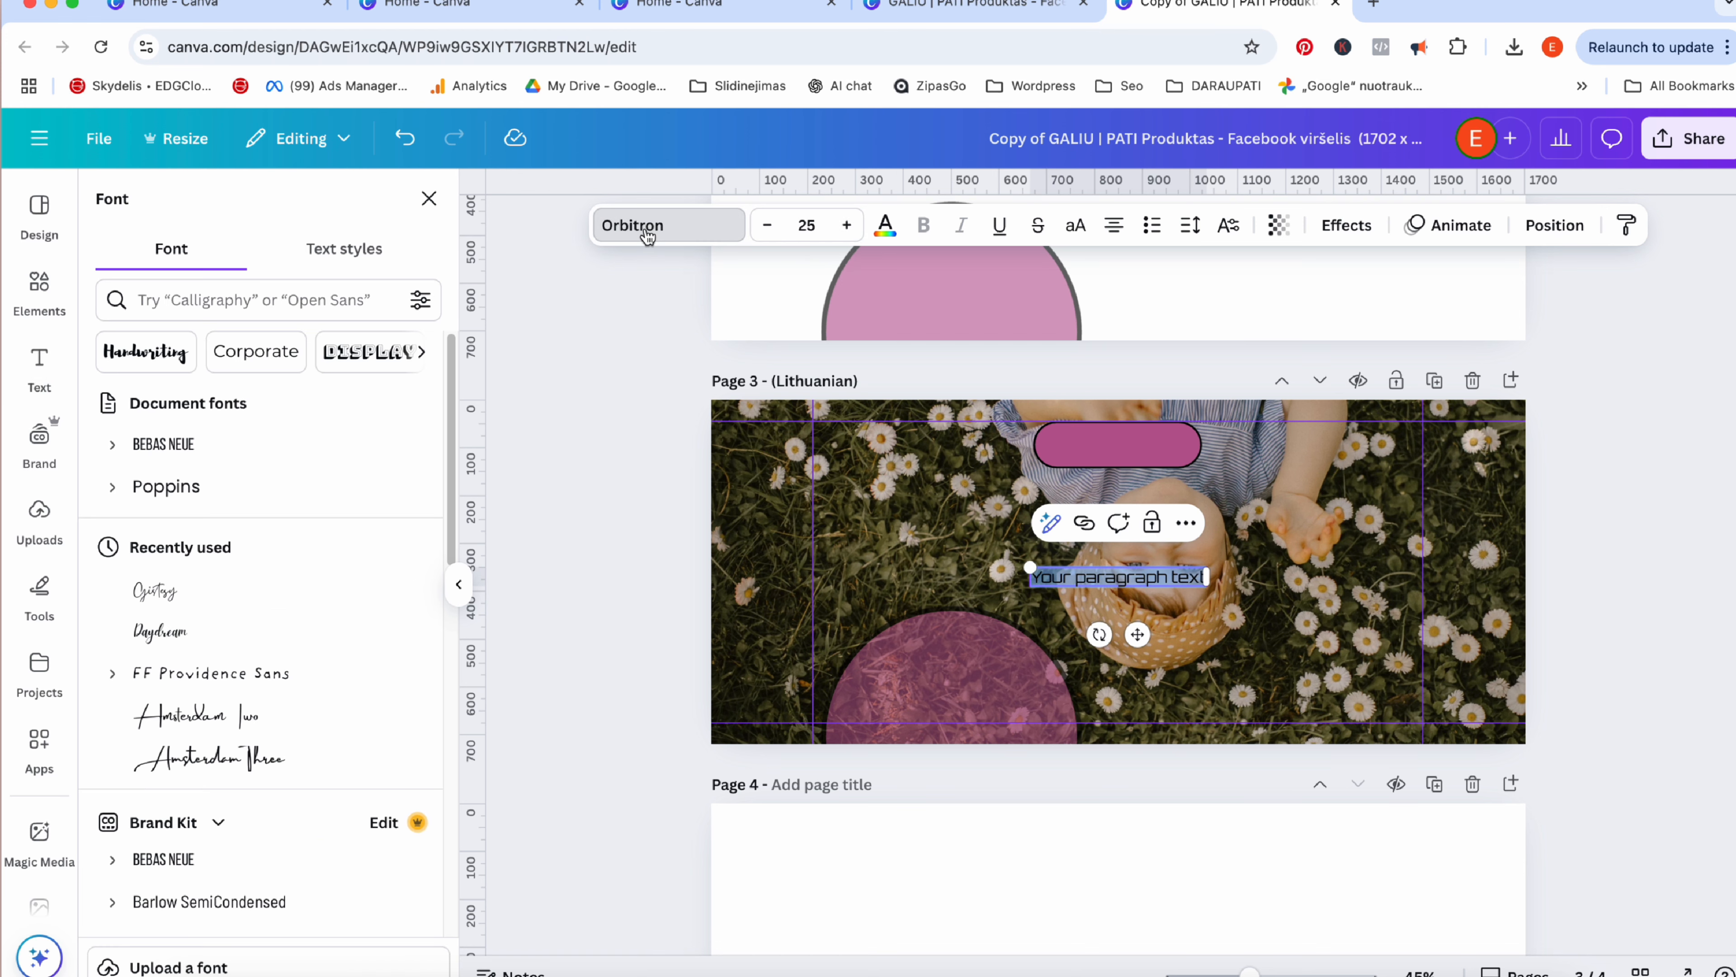
pyautogui.click(179, 446)
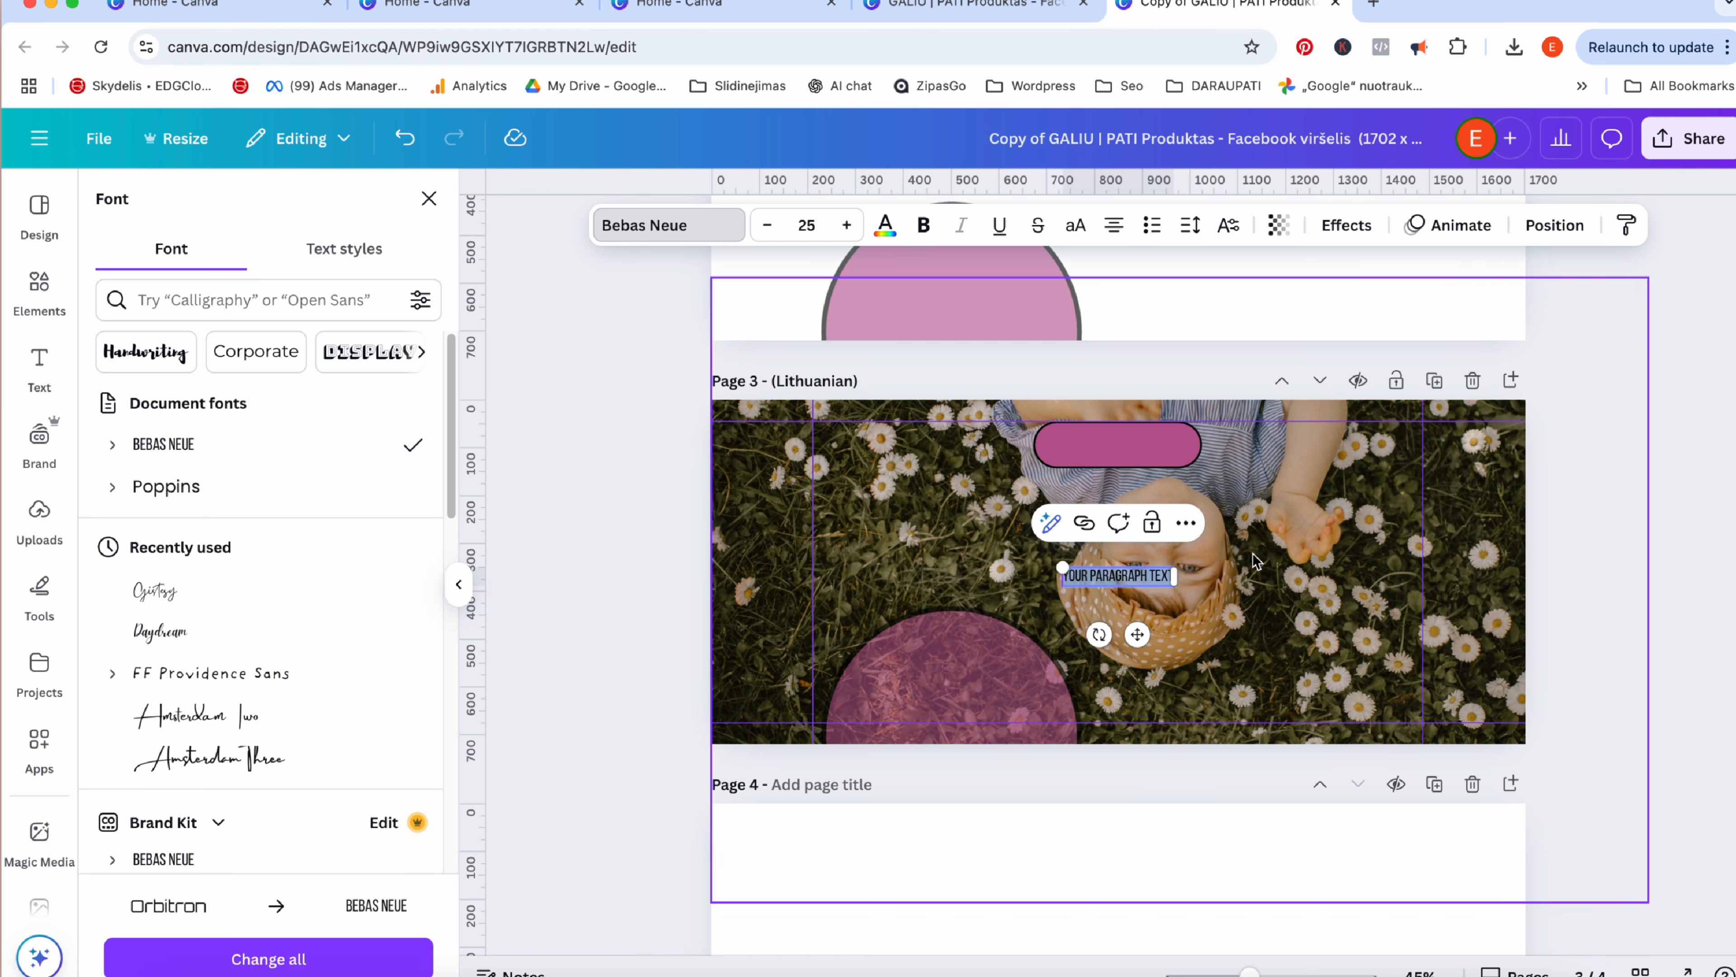
# Enlarge the text box to about size 50 and replace its placeholder text with "RUDENS KOLEKCIJA".
pyautogui.moveTo(1061, 567); pyautogui.dragTo(951, 547)
pyautogui.doubleClick(1135, 559)
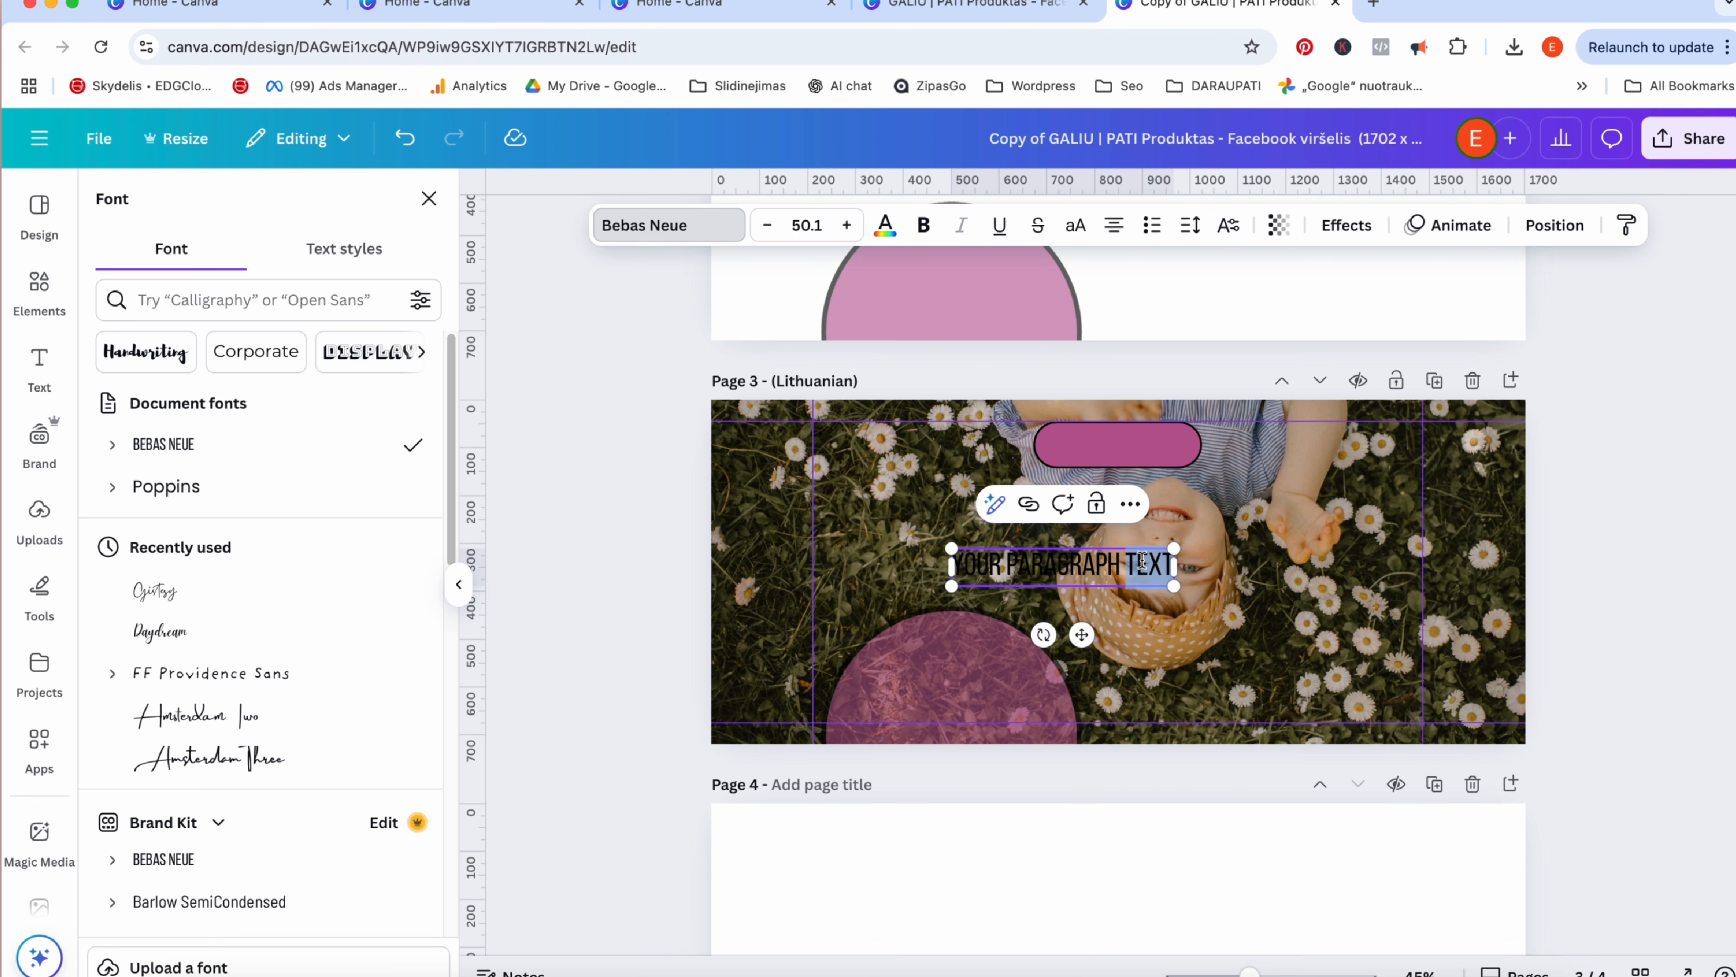
pyautogui.tripleClick(1140, 561)
pyautogui.write('RUDENS KOLEK')
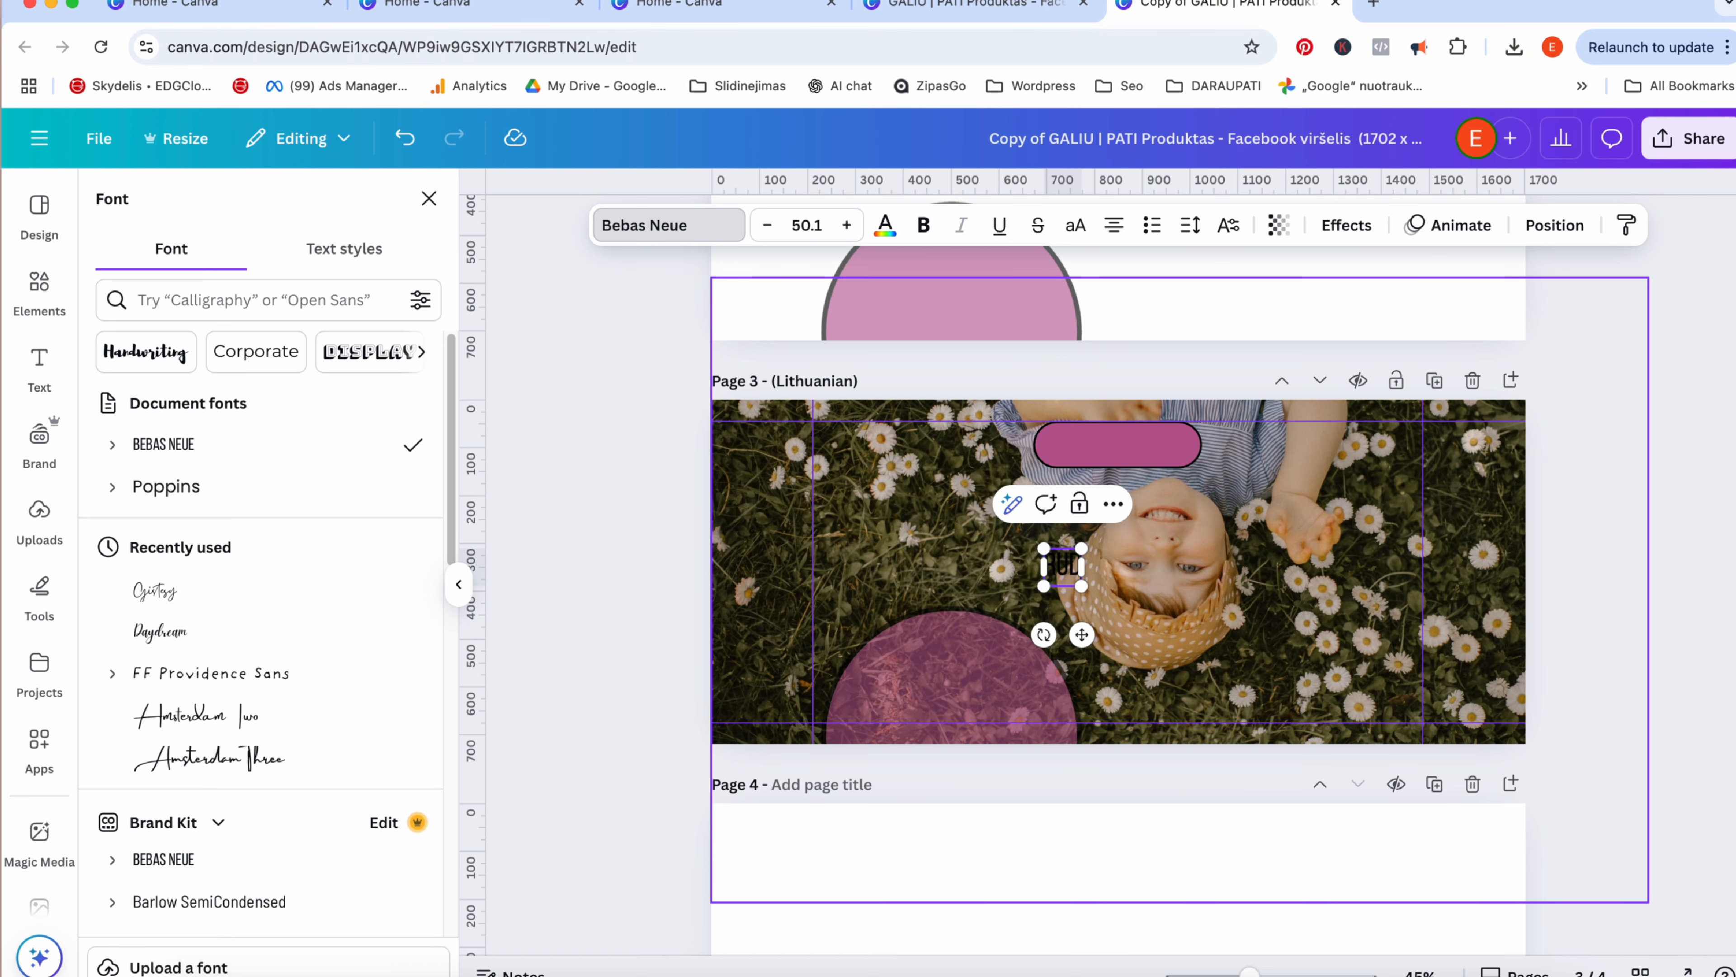
pyautogui.write('CIJA')
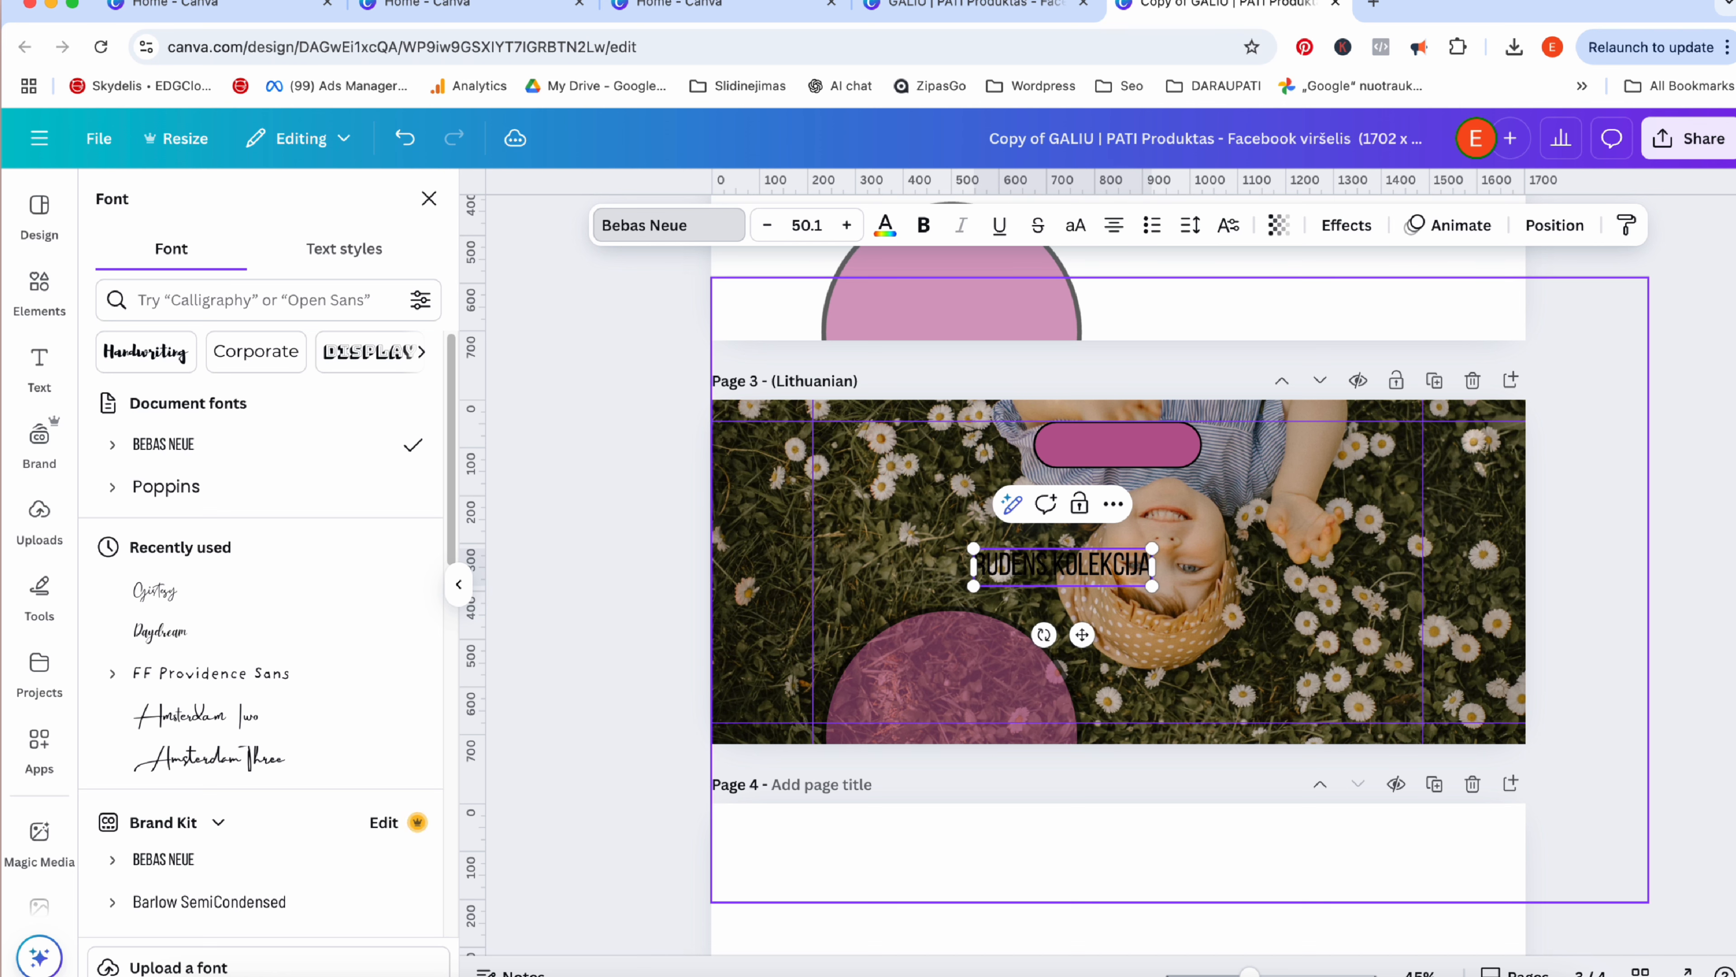
# Change the color of the whole "RUDENS KOLEKCIJA" heading to white.
pyautogui.click(885, 225)
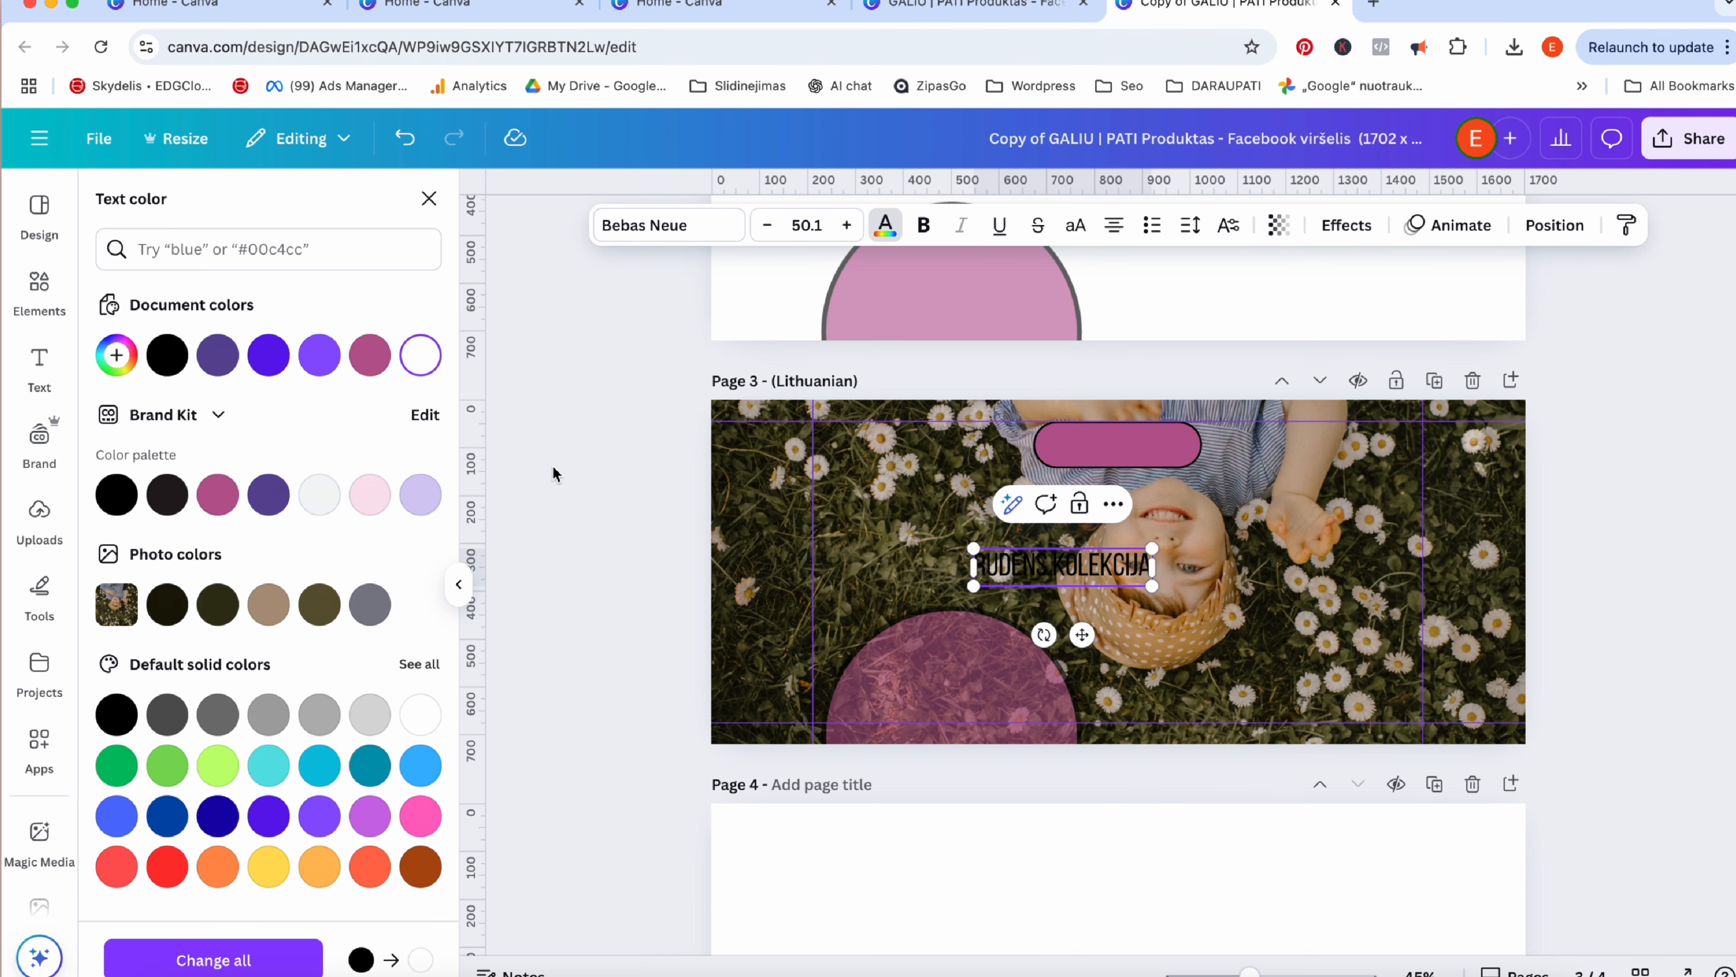
pyautogui.doubleClick(1017, 571)
pyautogui.tripleClick(1017, 571)
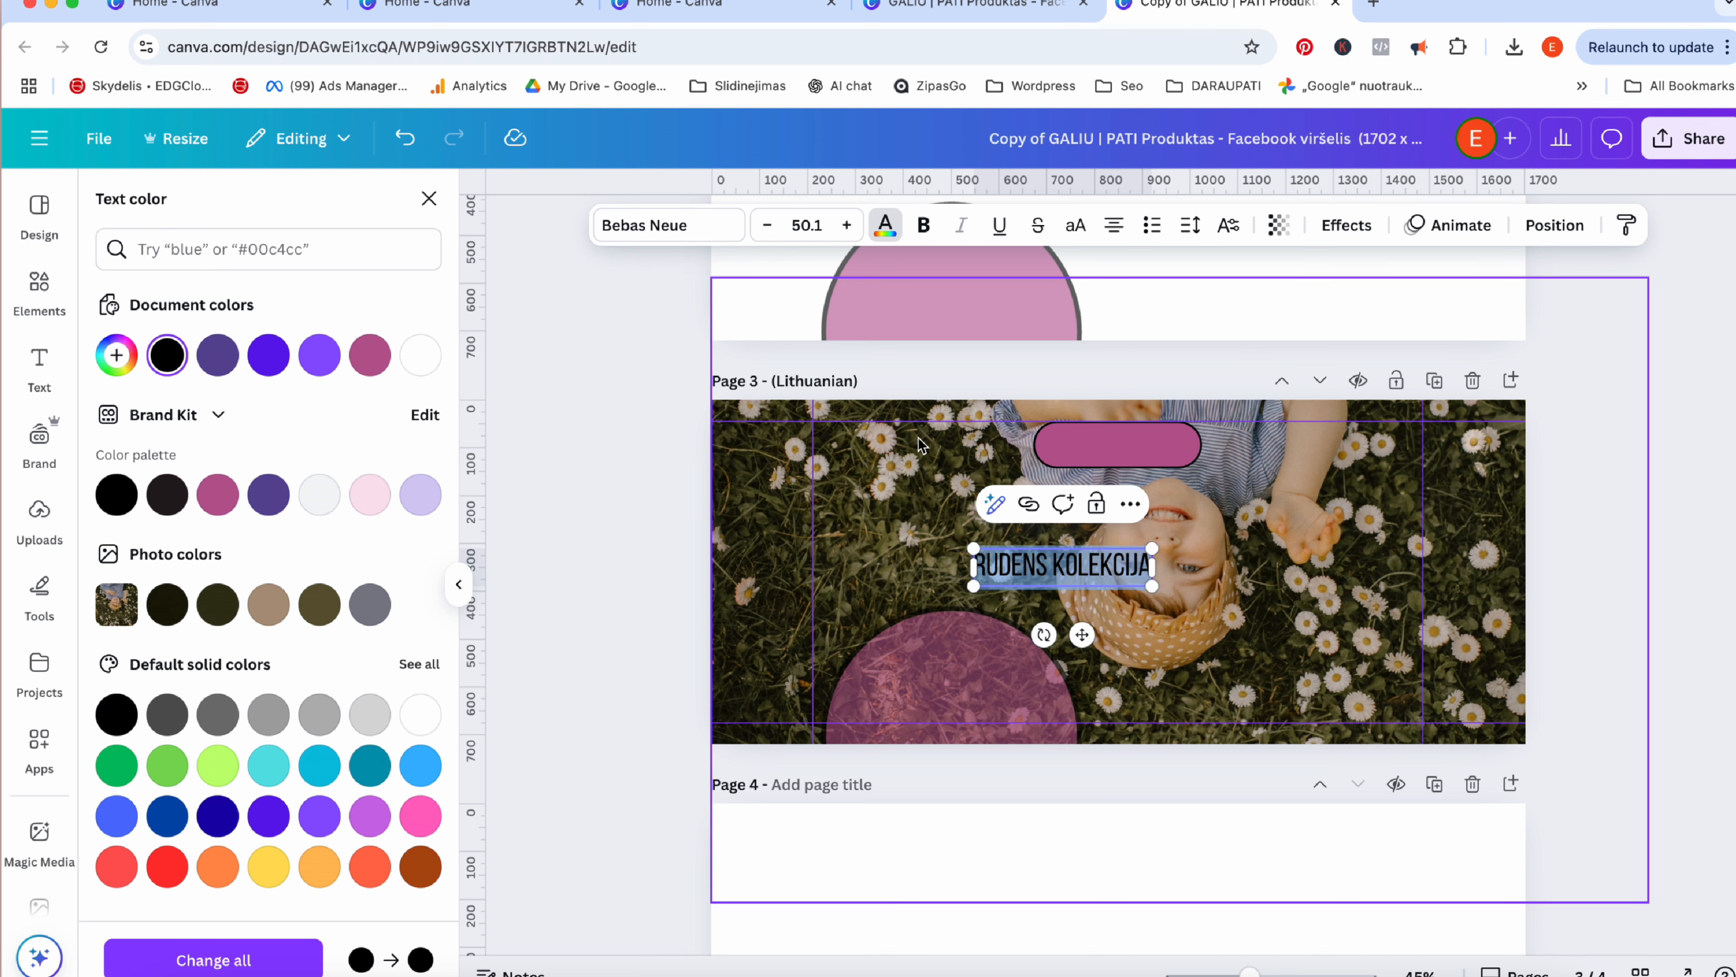
pyautogui.click(419, 355)
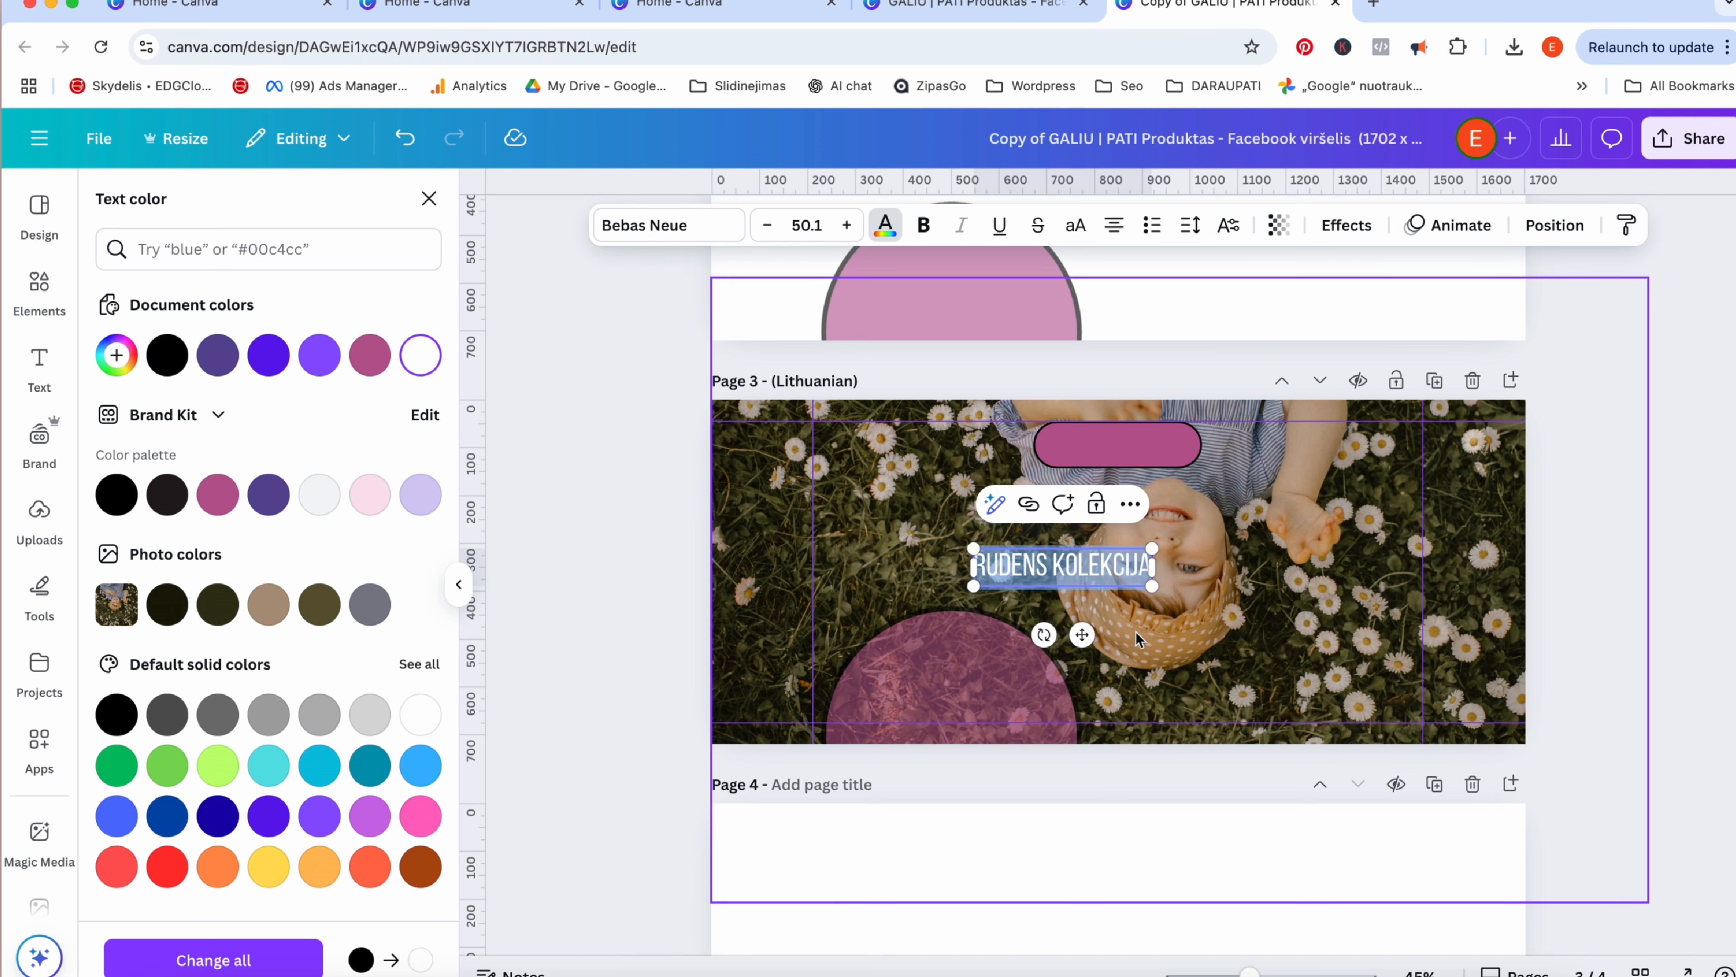
# Rotate the "RUDENS KOLEKCIJA" heading to read vertically downward and place it above the pink circle, near the left guide line.
pyautogui.moveTo(1044, 635); pyautogui.dragTo(860, 572)
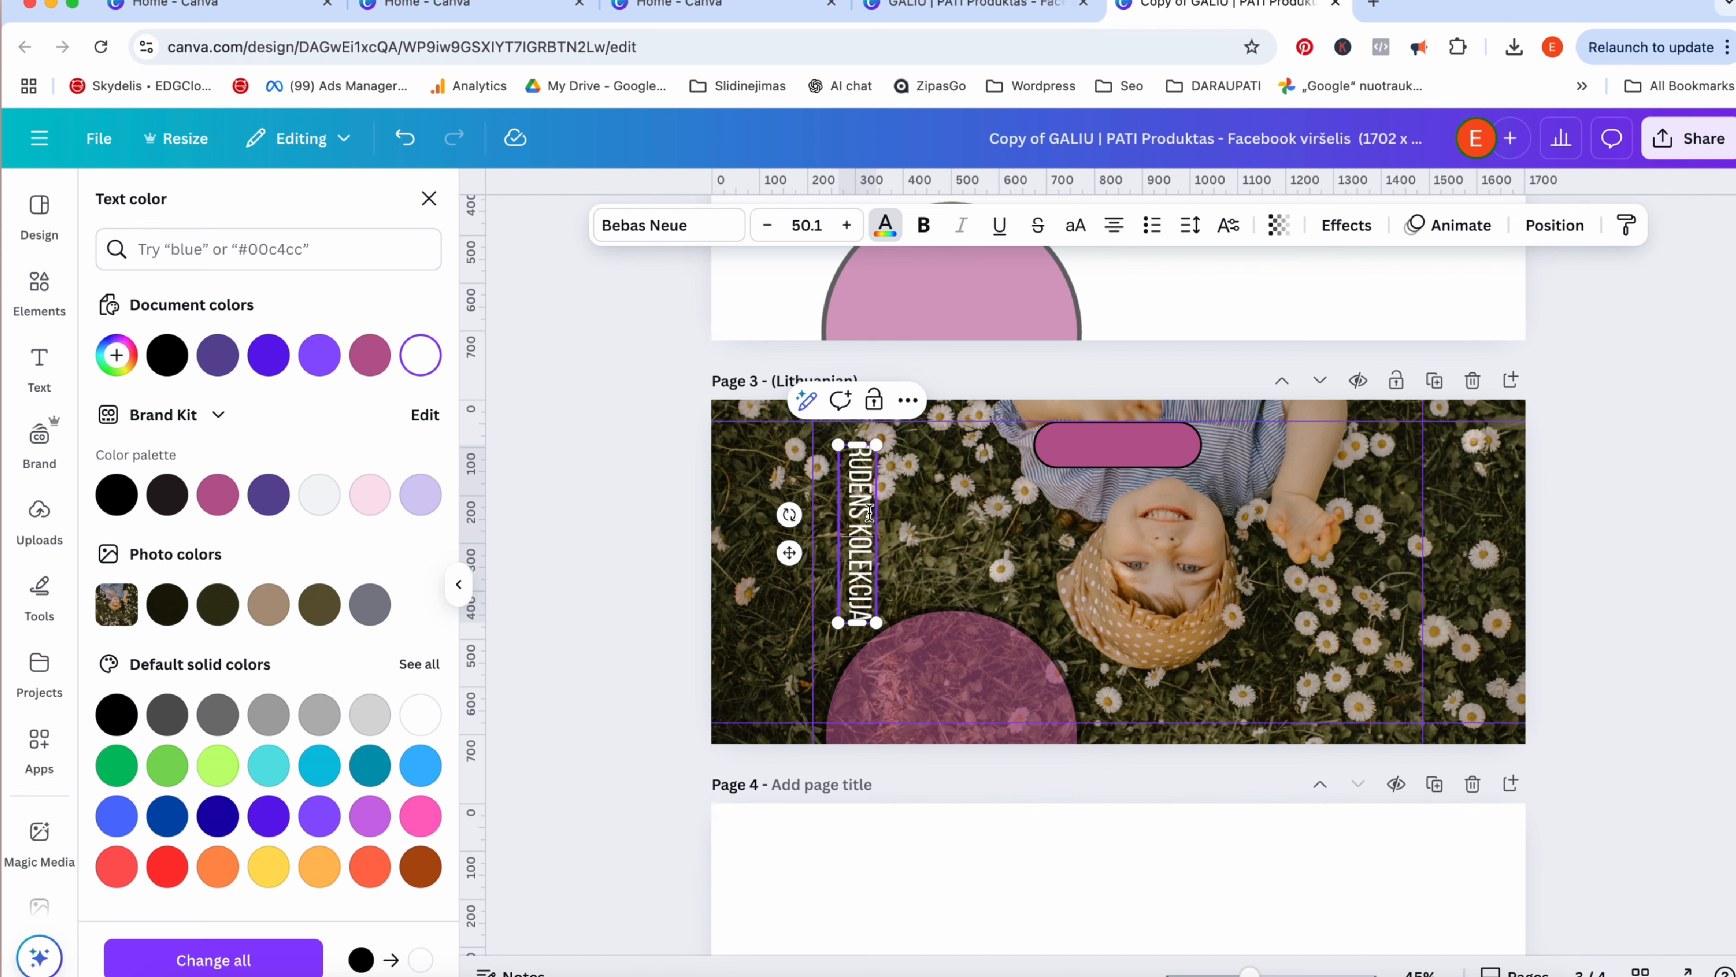
pyautogui.click(957, 588)
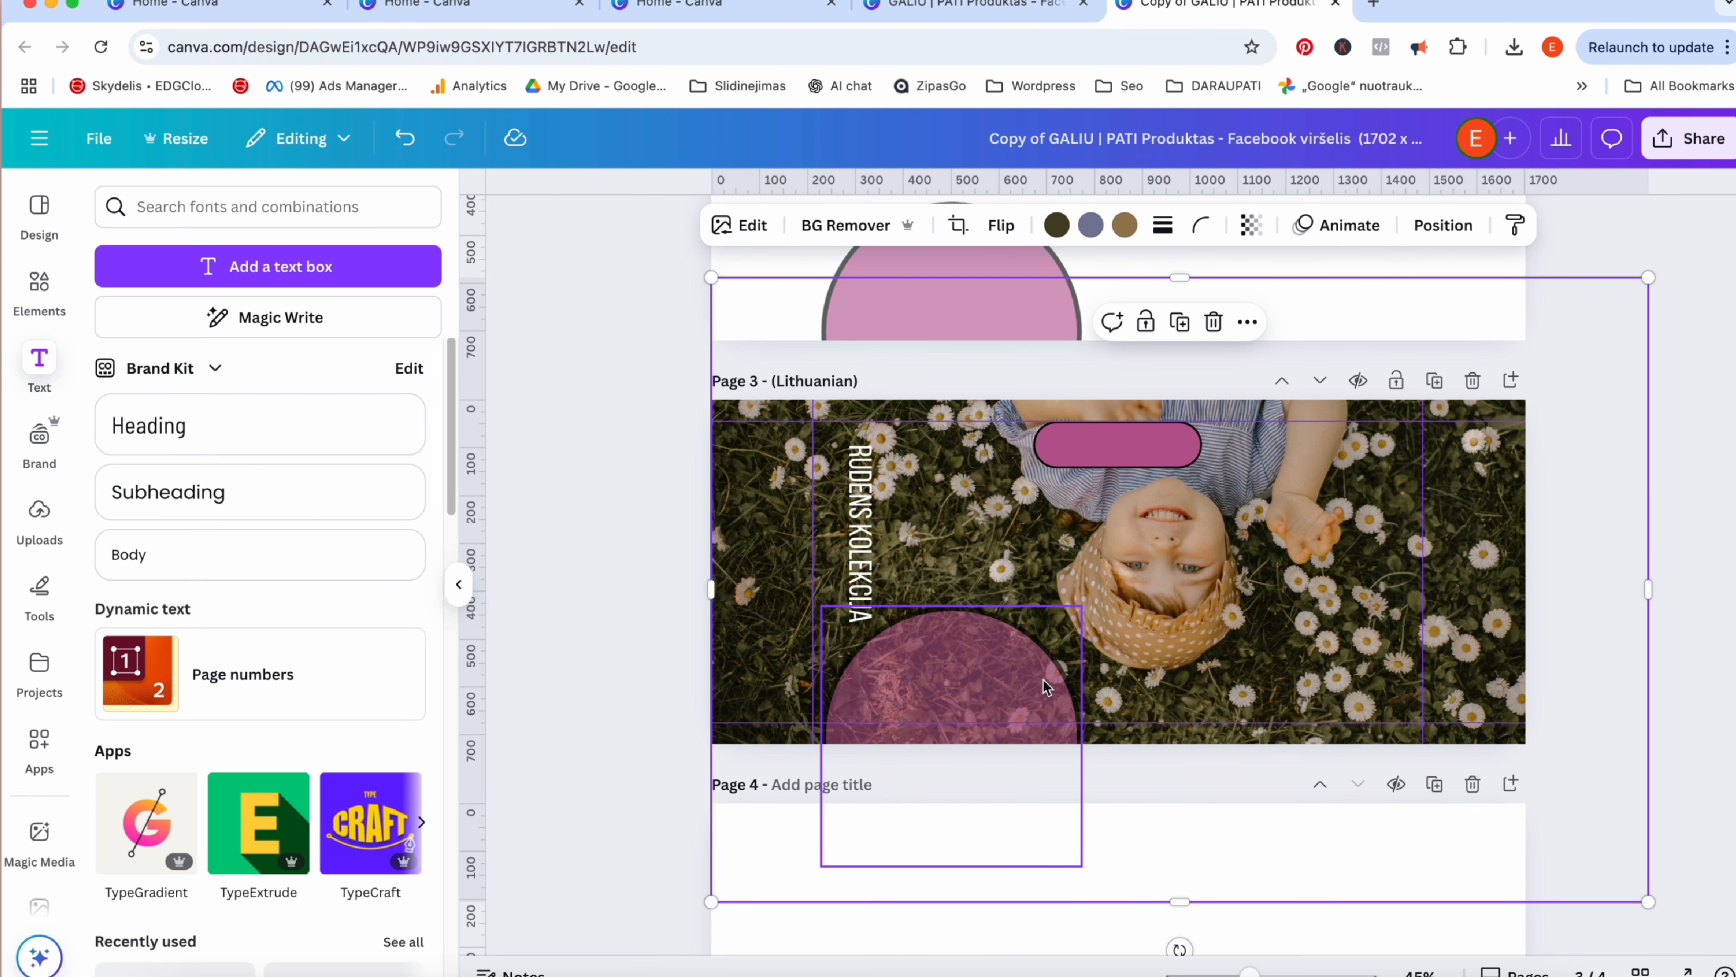
pyautogui.click(863, 551)
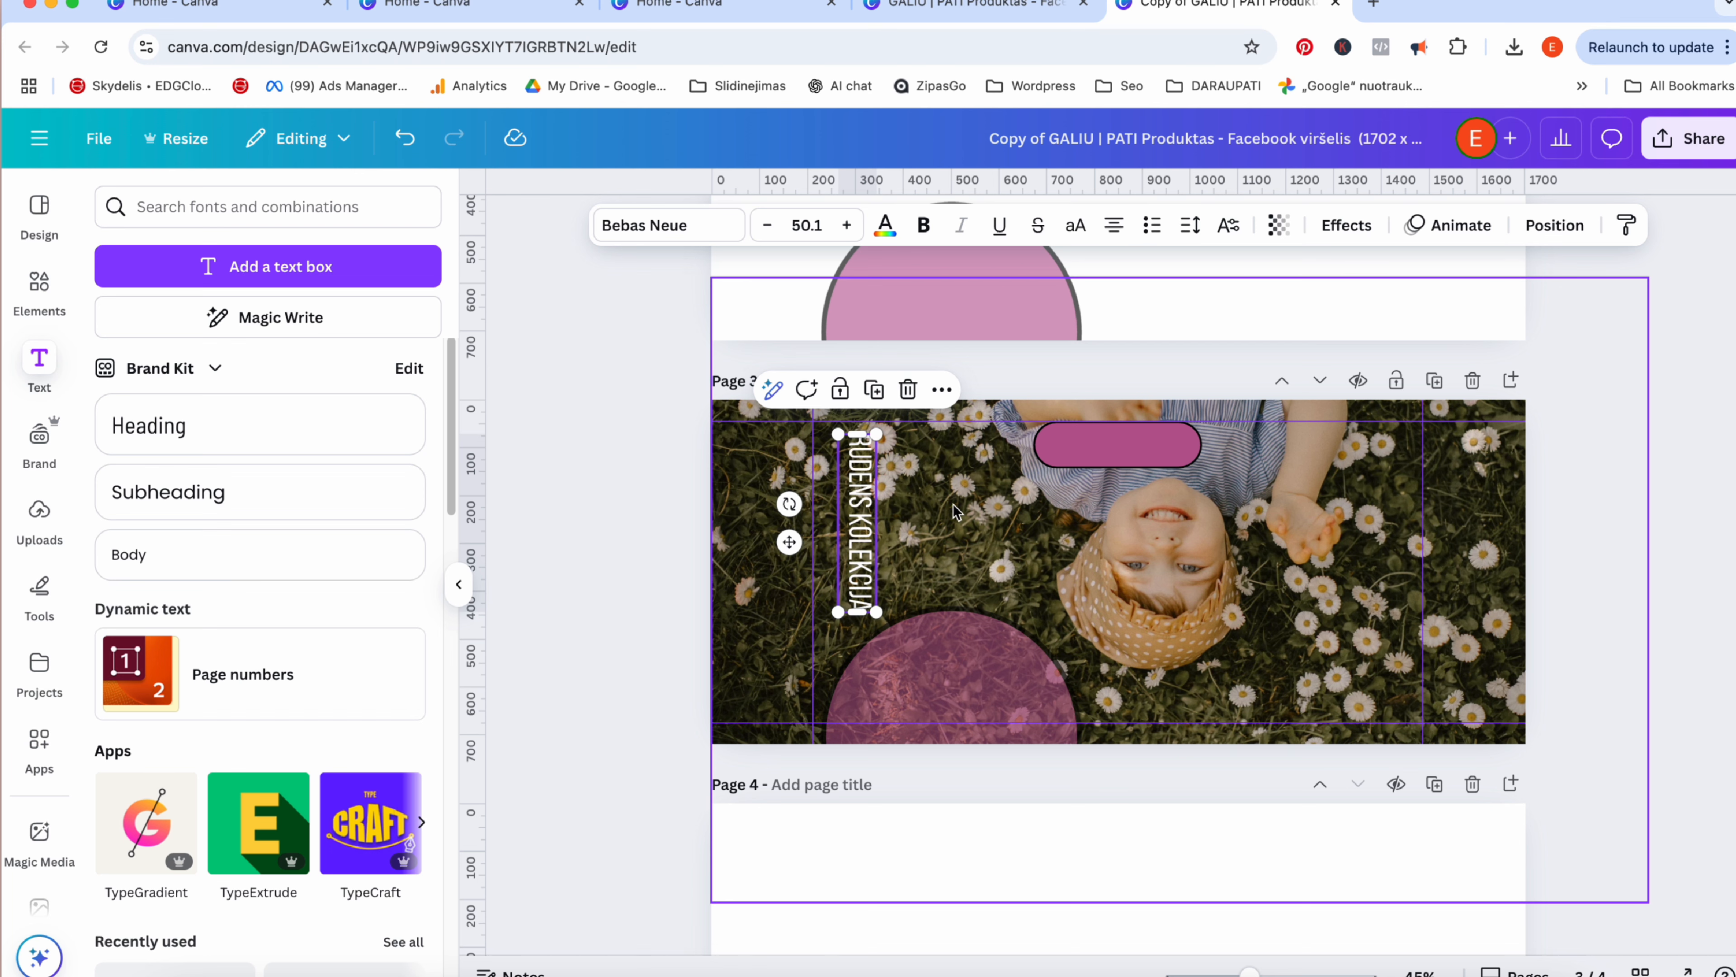
# Make the vertical "RUDENS KOLEKCIJA" heading bold and shift it slightly closer to the left guide line.
pyautogui.click(924, 226)
pyautogui.click(963, 492)
pyautogui.click(852, 536)
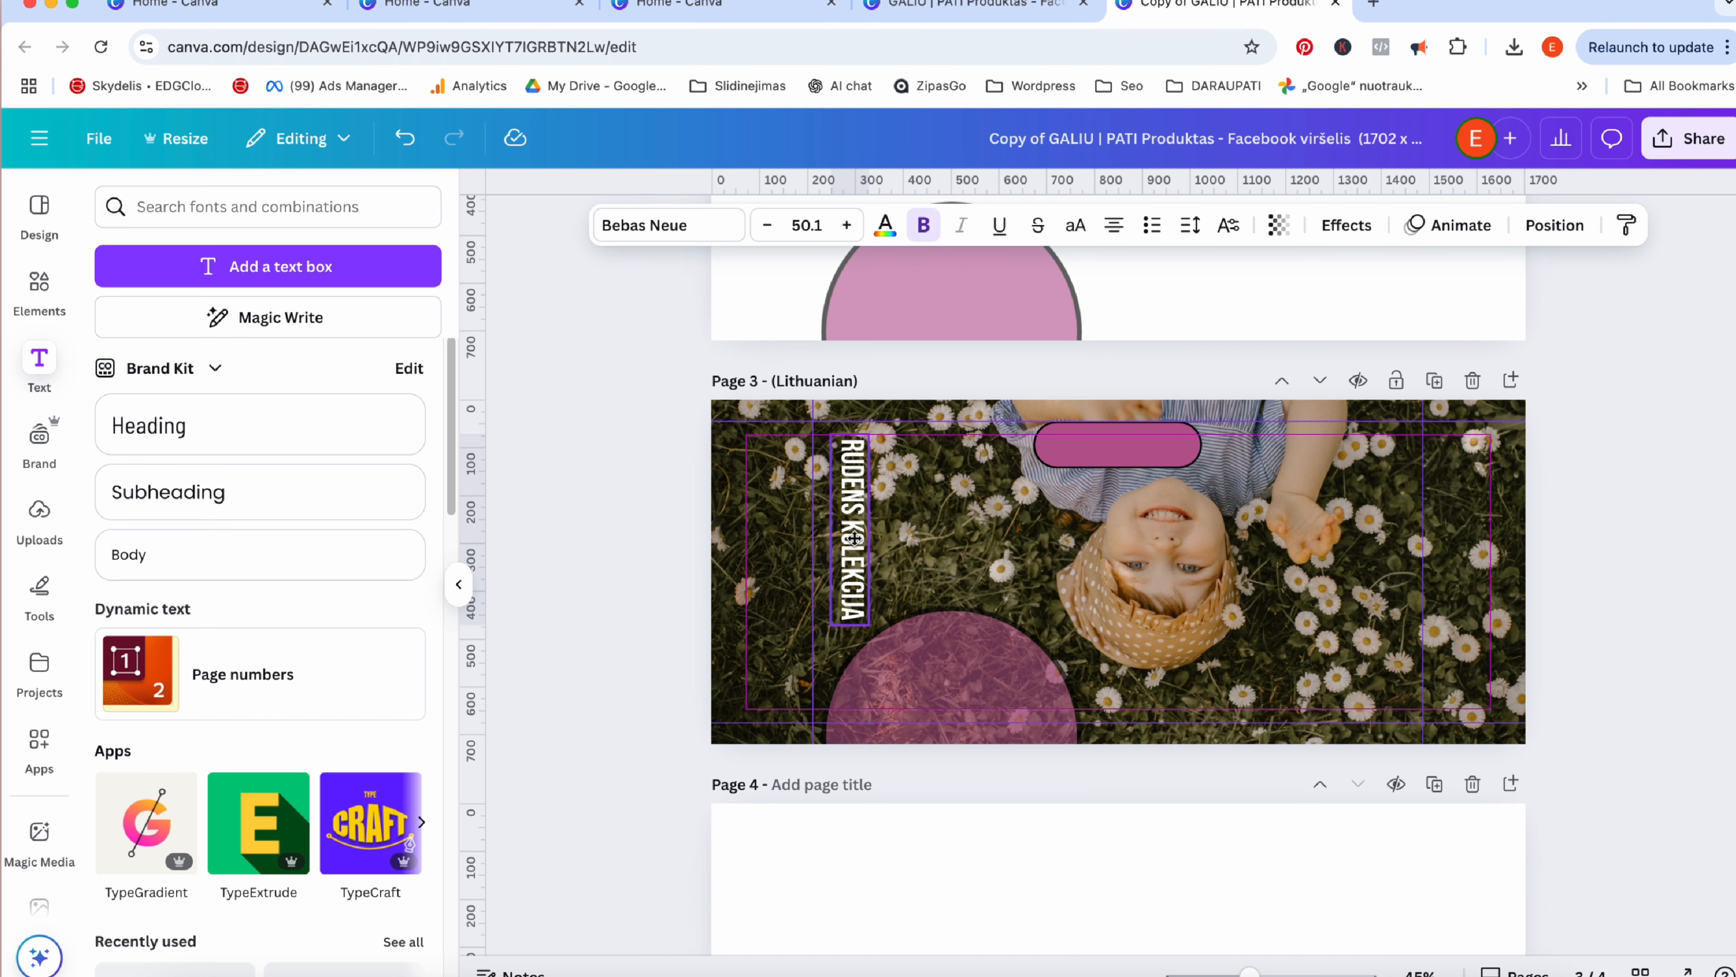
pyautogui.click(963, 560)
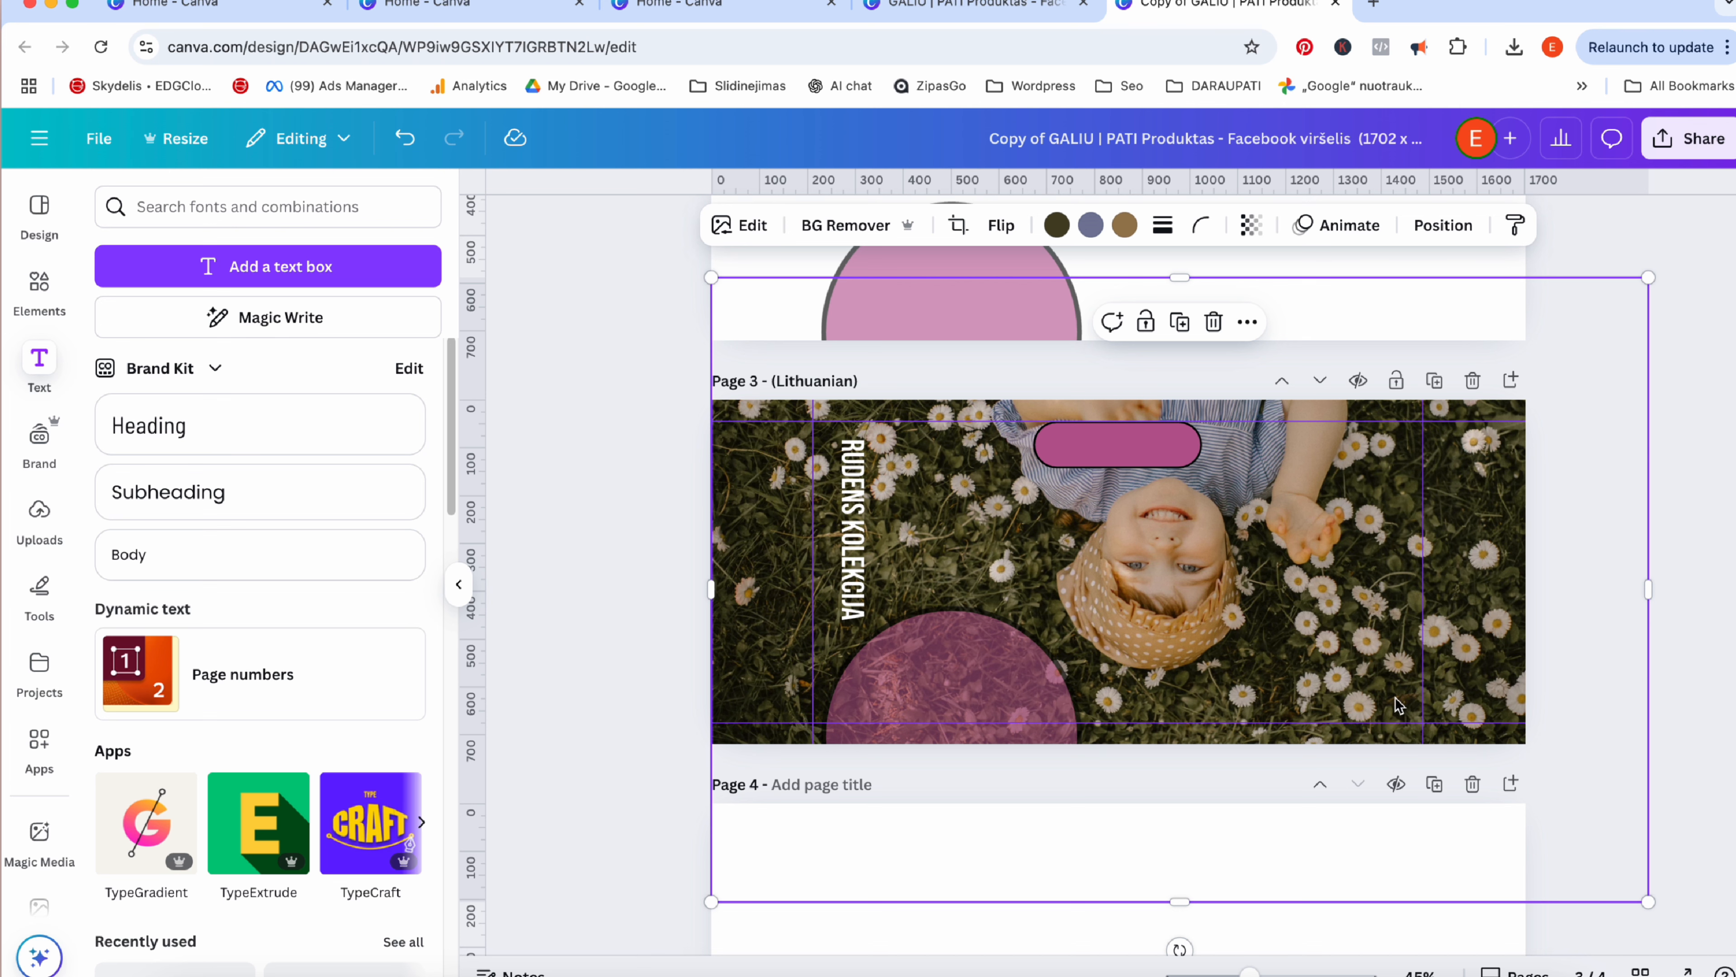
# Add a second text box reading "SUKURTA PATOGIAI IR LAIMINGAI VAIKYSTEI" in white Bebas Neue at size 28.
pyautogui.click(339, 269)
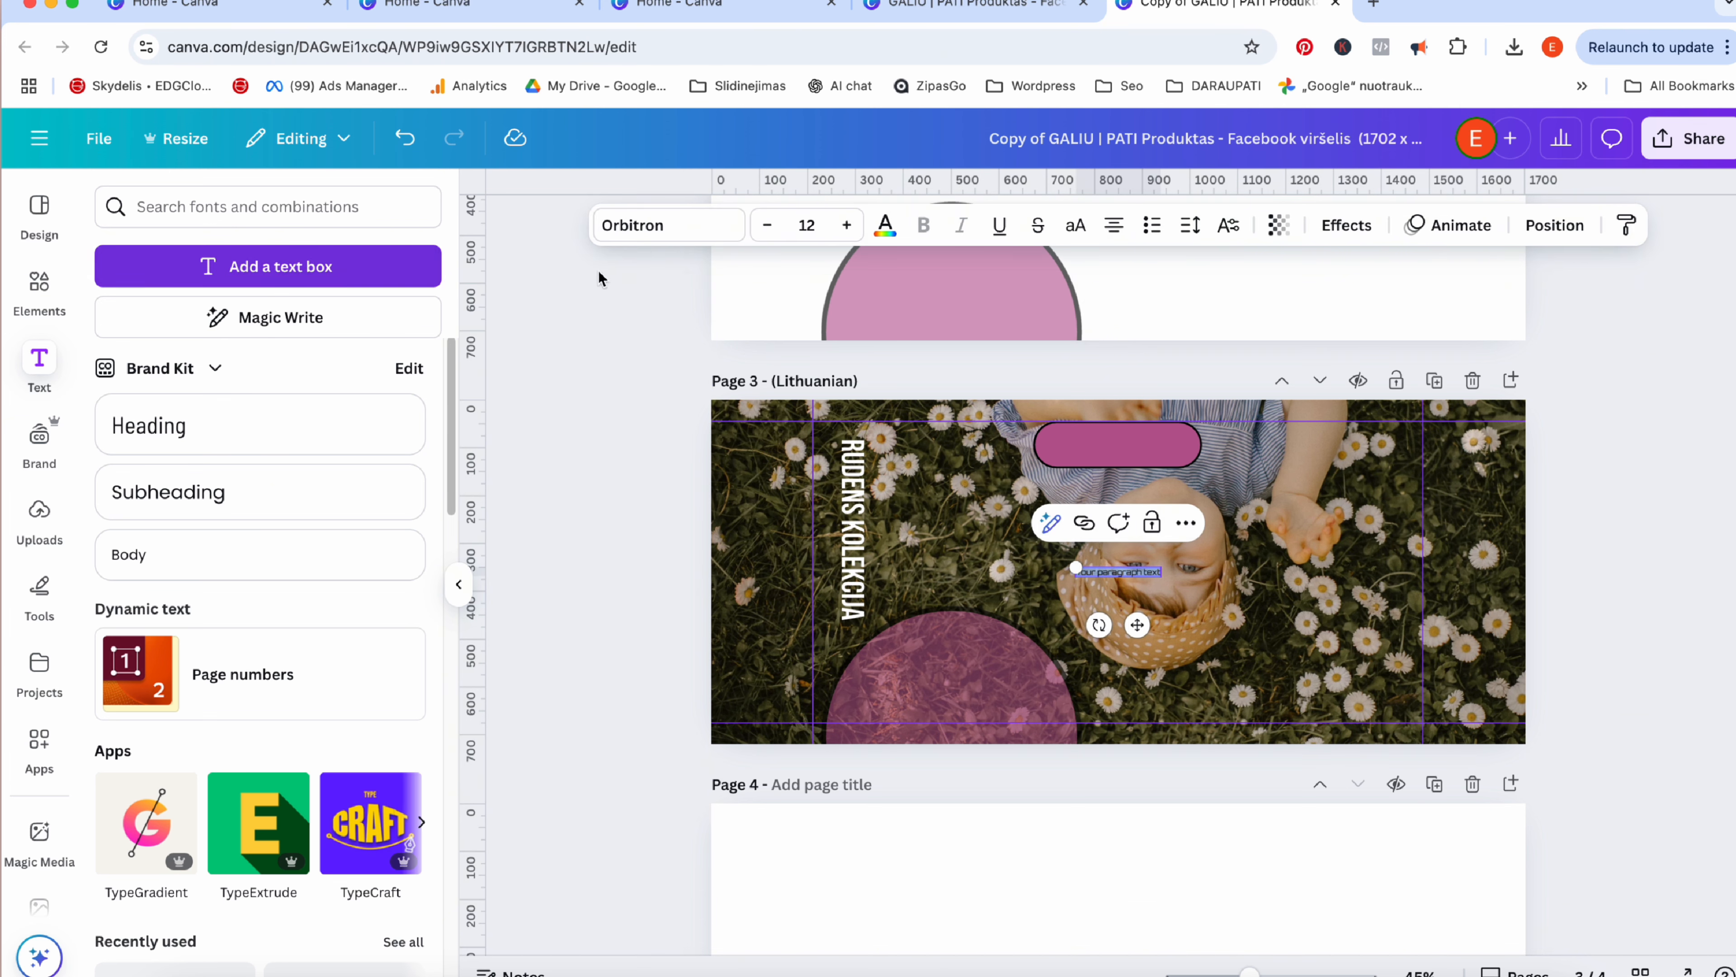
pyautogui.click(846, 225)
pyautogui.click(847, 225)
pyautogui.click(846, 225)
pyautogui.click(847, 227)
pyautogui.click(848, 226)
pyautogui.click(848, 227)
pyautogui.click(848, 226)
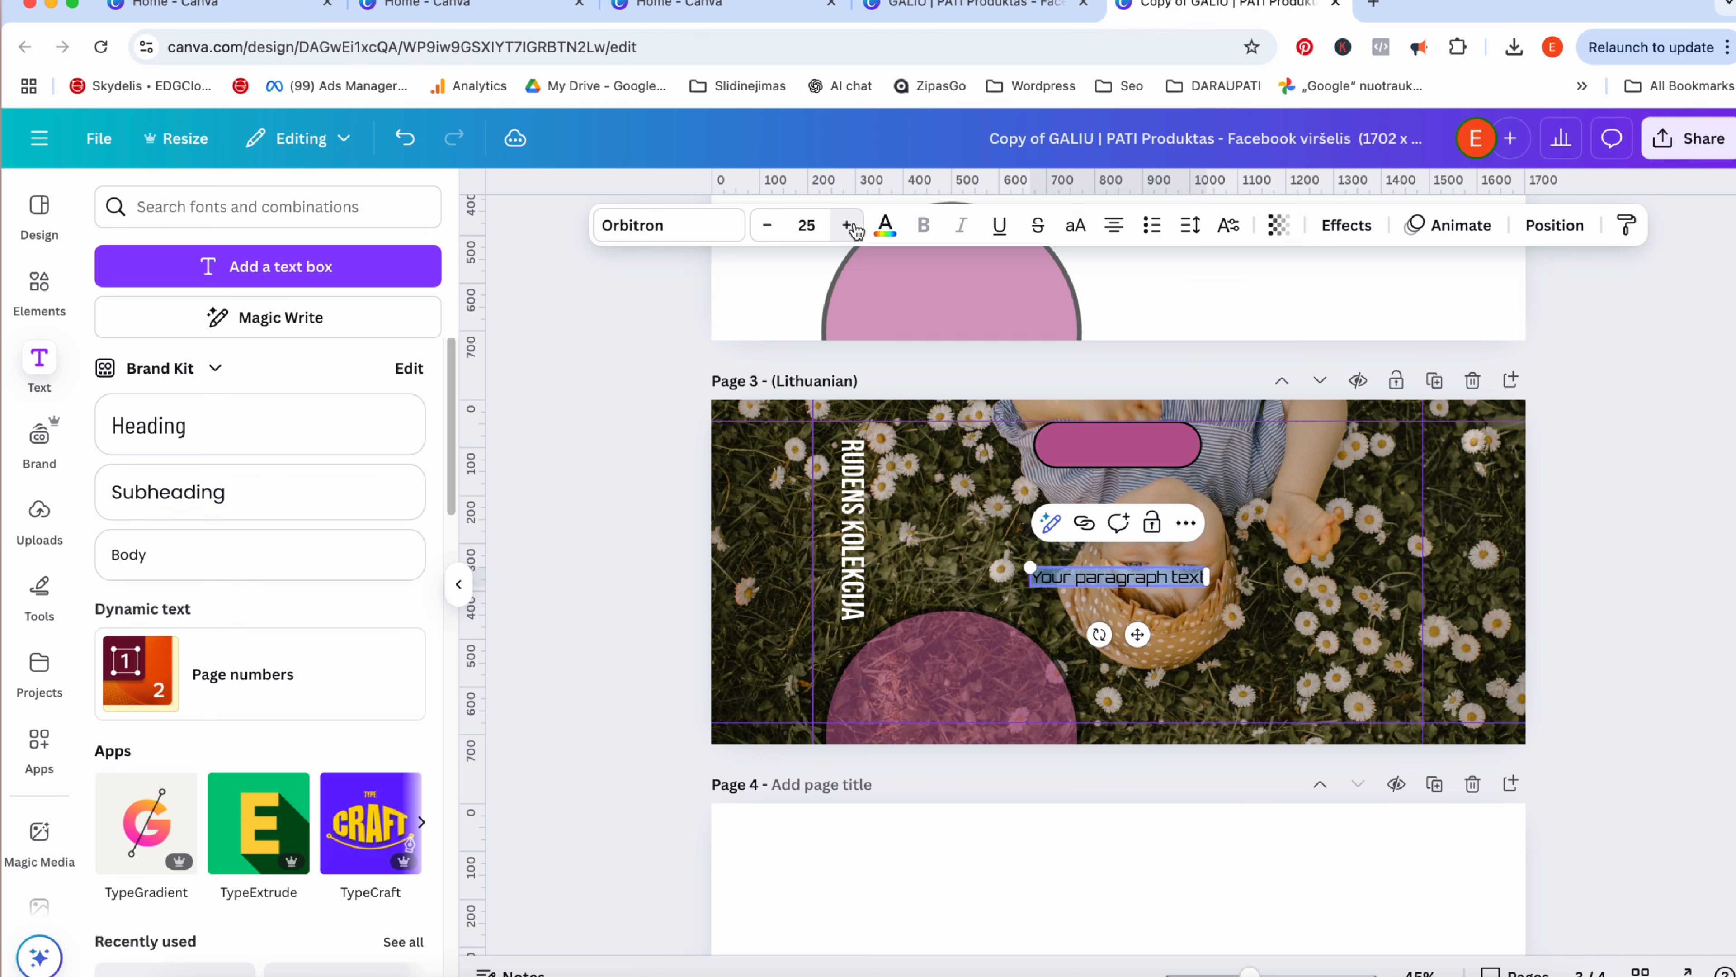
pyautogui.click(847, 227)
pyautogui.click(848, 227)
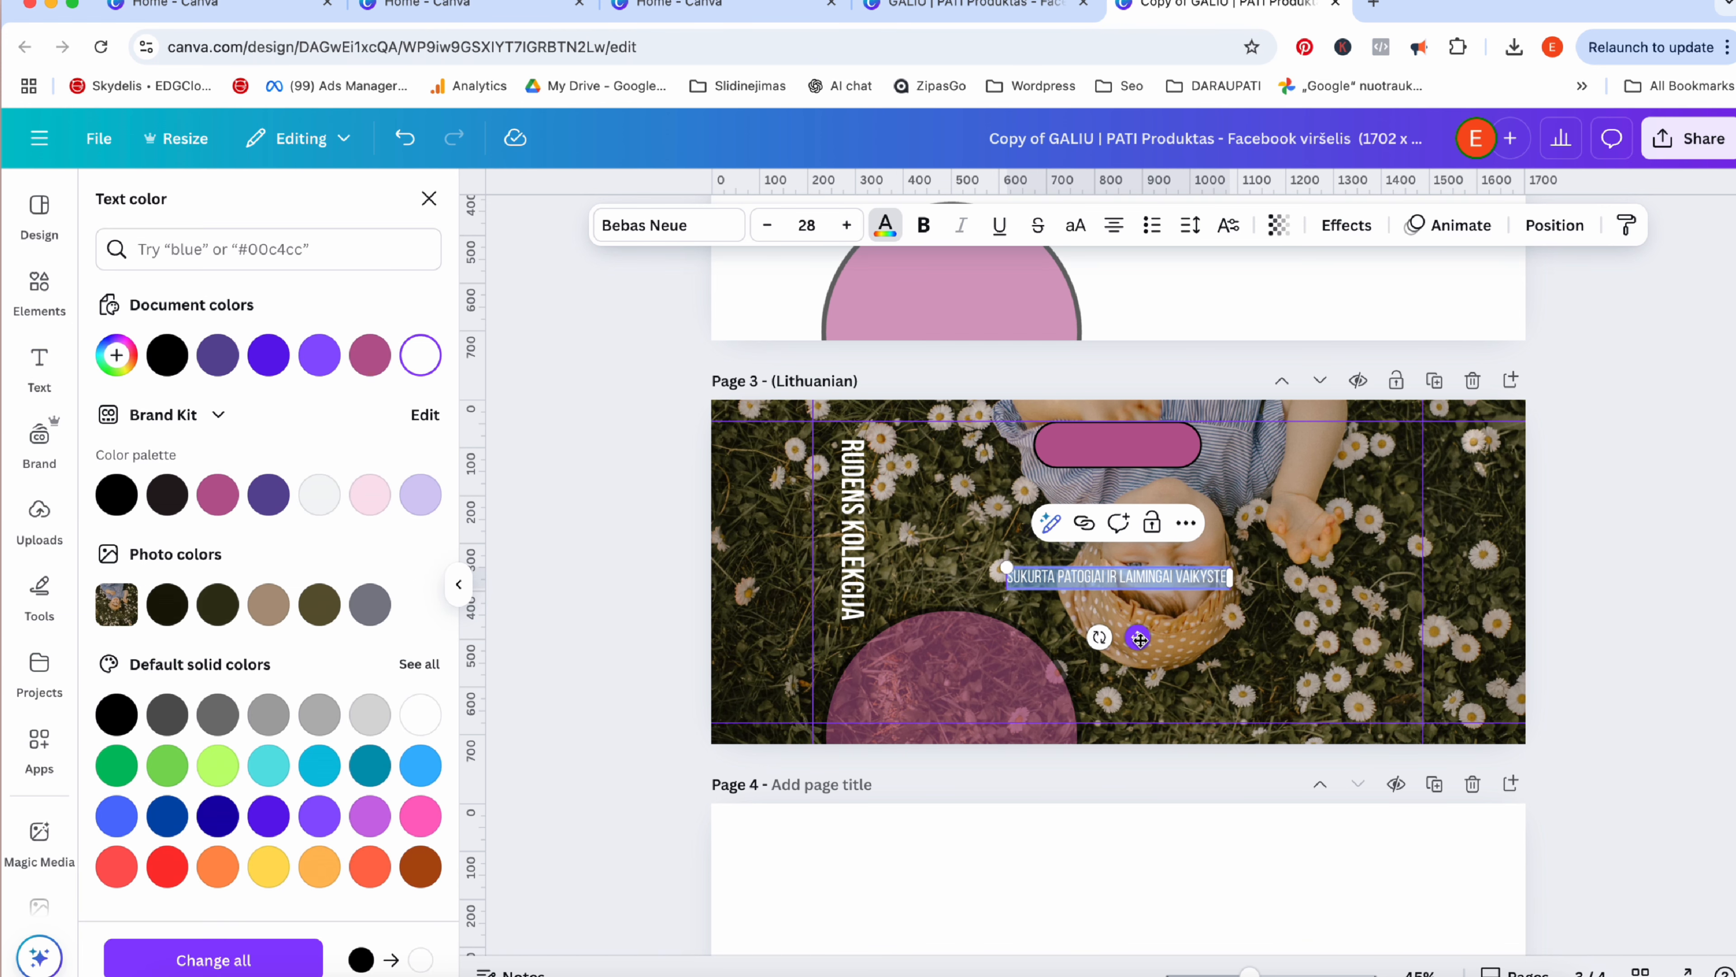
# Move the "SUKURTA PATOGIAI IR LAIMINGAI VAIKYSTEI" slogan into the lower-right corner of page 3's safe area and set its font size to 31.
pyautogui.moveTo(1137, 637); pyautogui.dragTo(1310, 757)
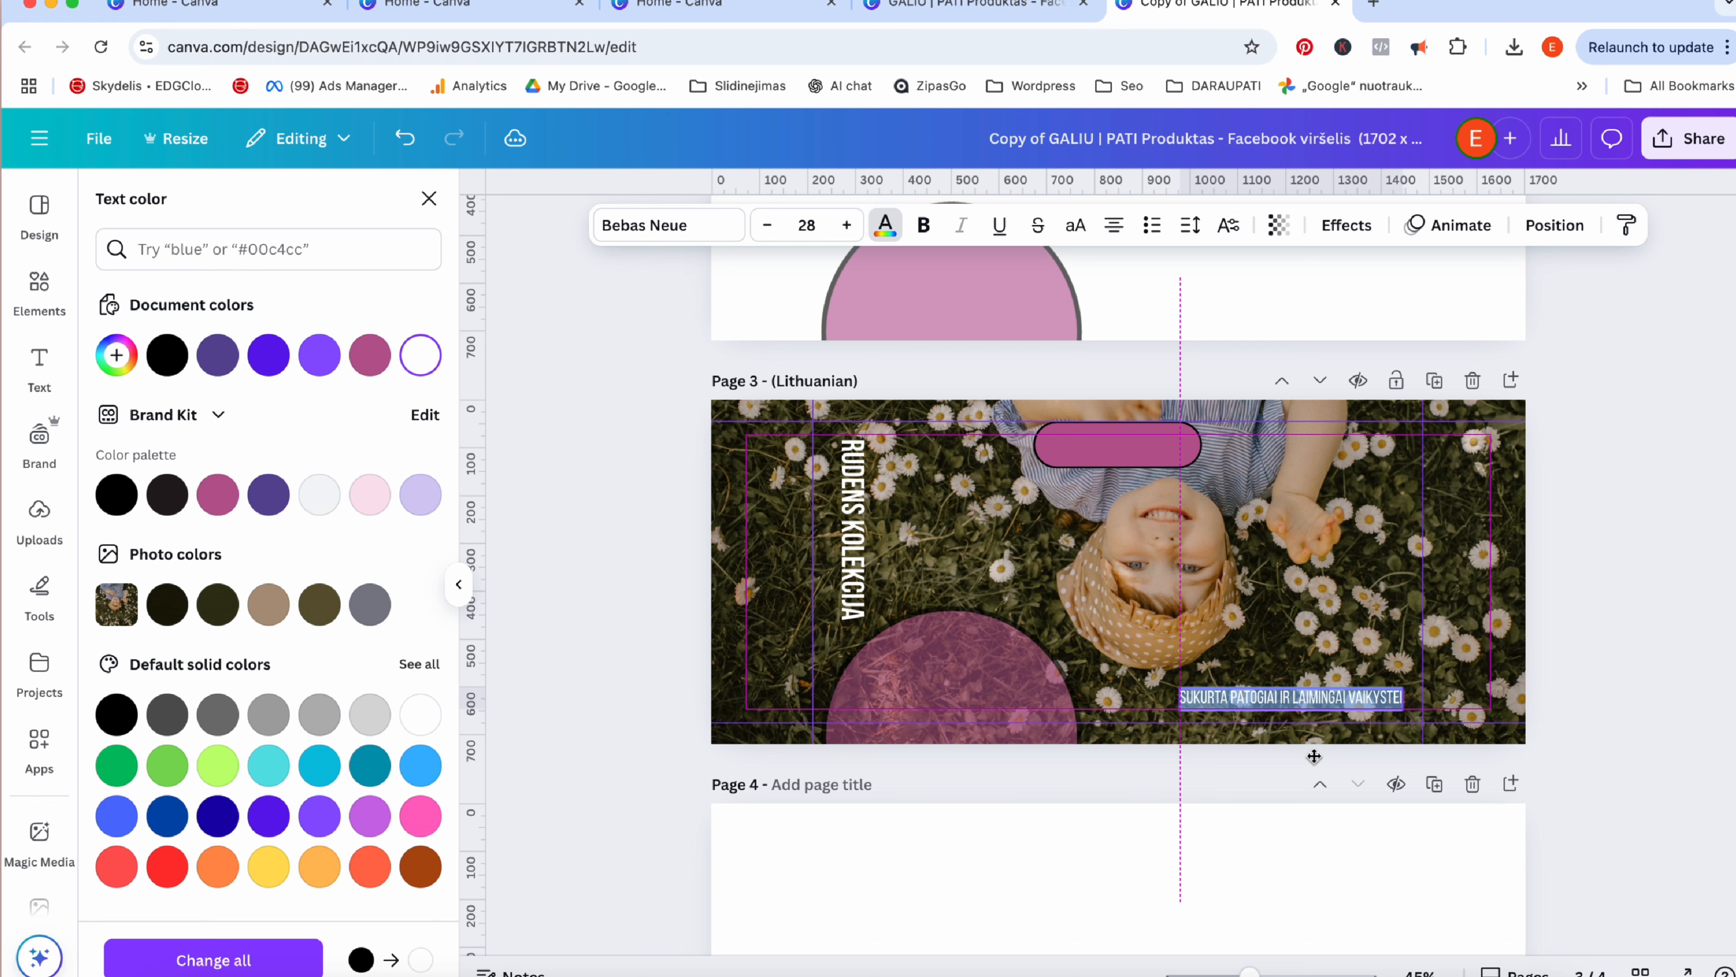
pyautogui.click(846, 225)
pyautogui.click(845, 226)
pyautogui.click(846, 226)
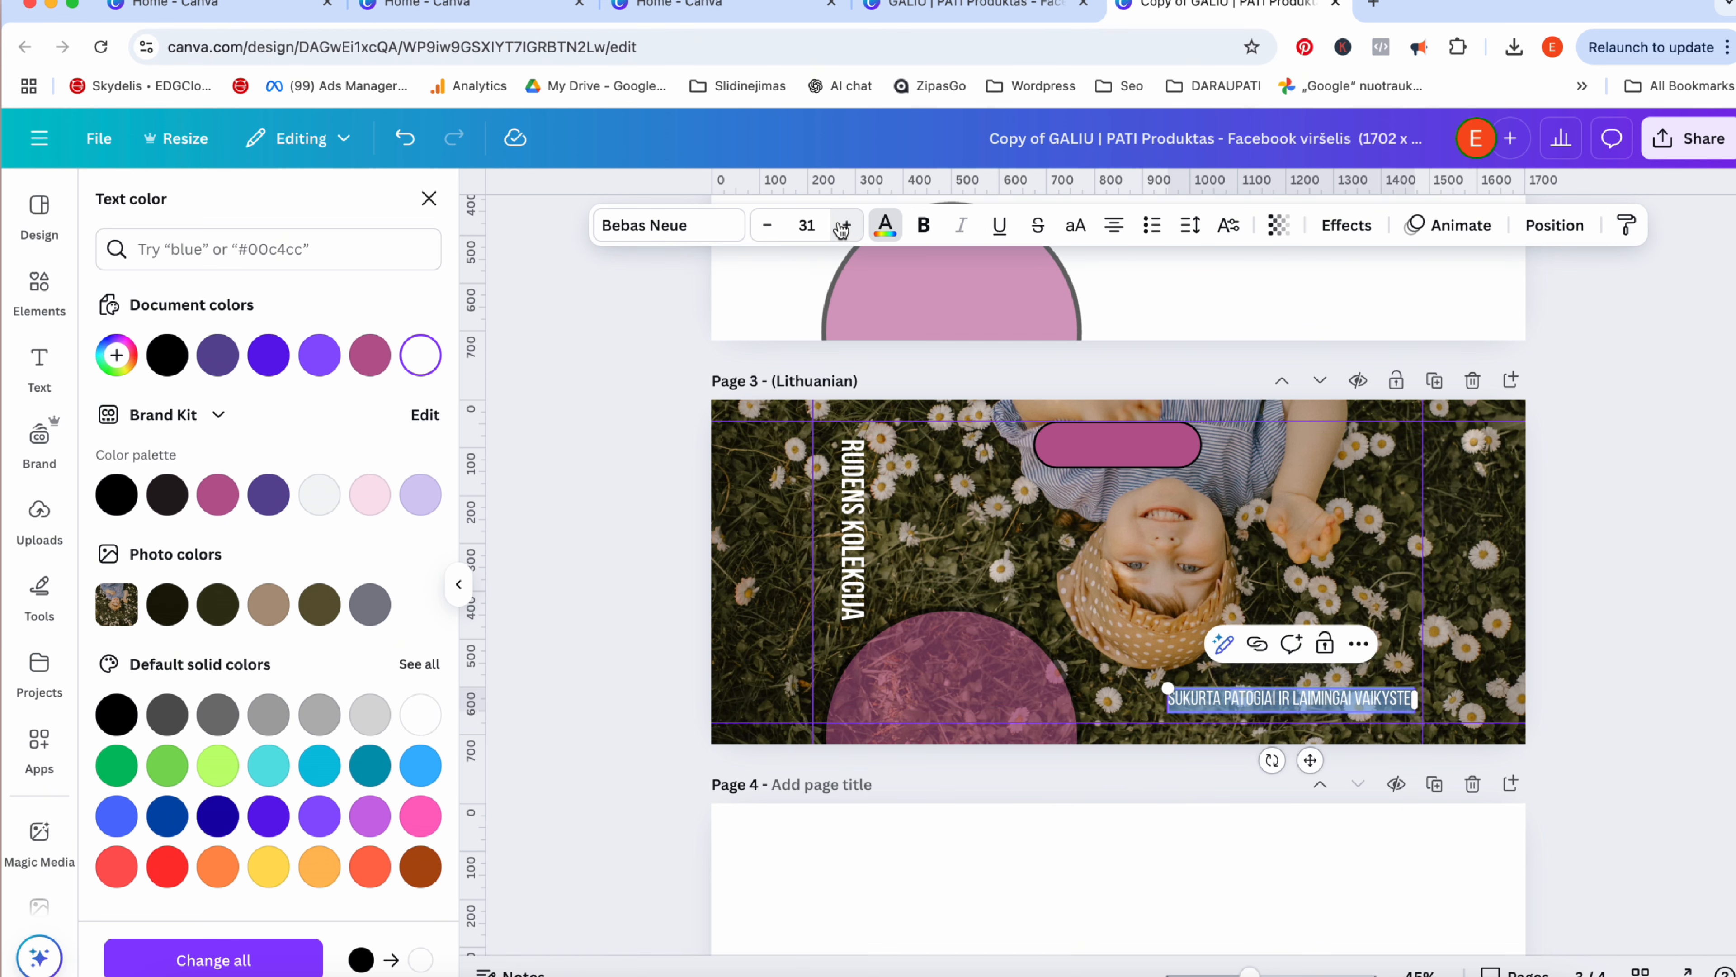
# Set the "SUKURTA PATOGIAI IR LAIMINGAI VAIKYSTEI" slogan's font size to 35 and shift it slightly away from the safe area's lower-right corner.
pyautogui.click(845, 226)
pyautogui.click(845, 225)
pyautogui.click(845, 226)
pyautogui.click(845, 226)
pyautogui.moveTo(1310, 760); pyautogui.dragTo(1293, 764)
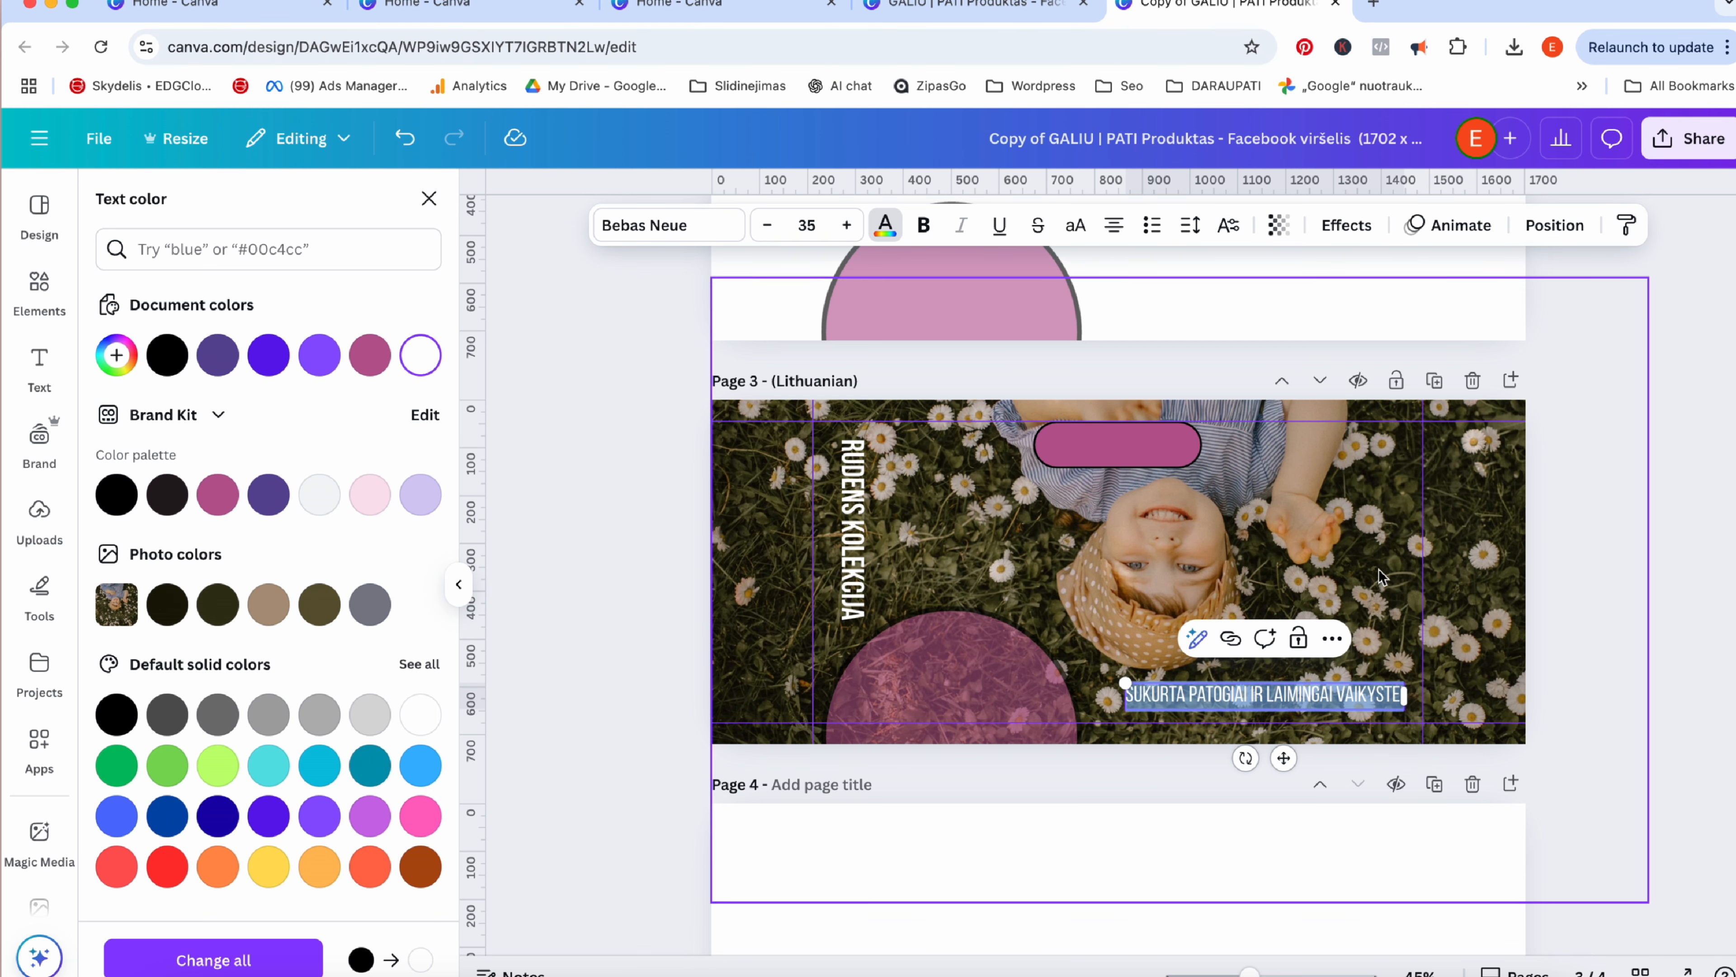
pyautogui.click(1583, 550)
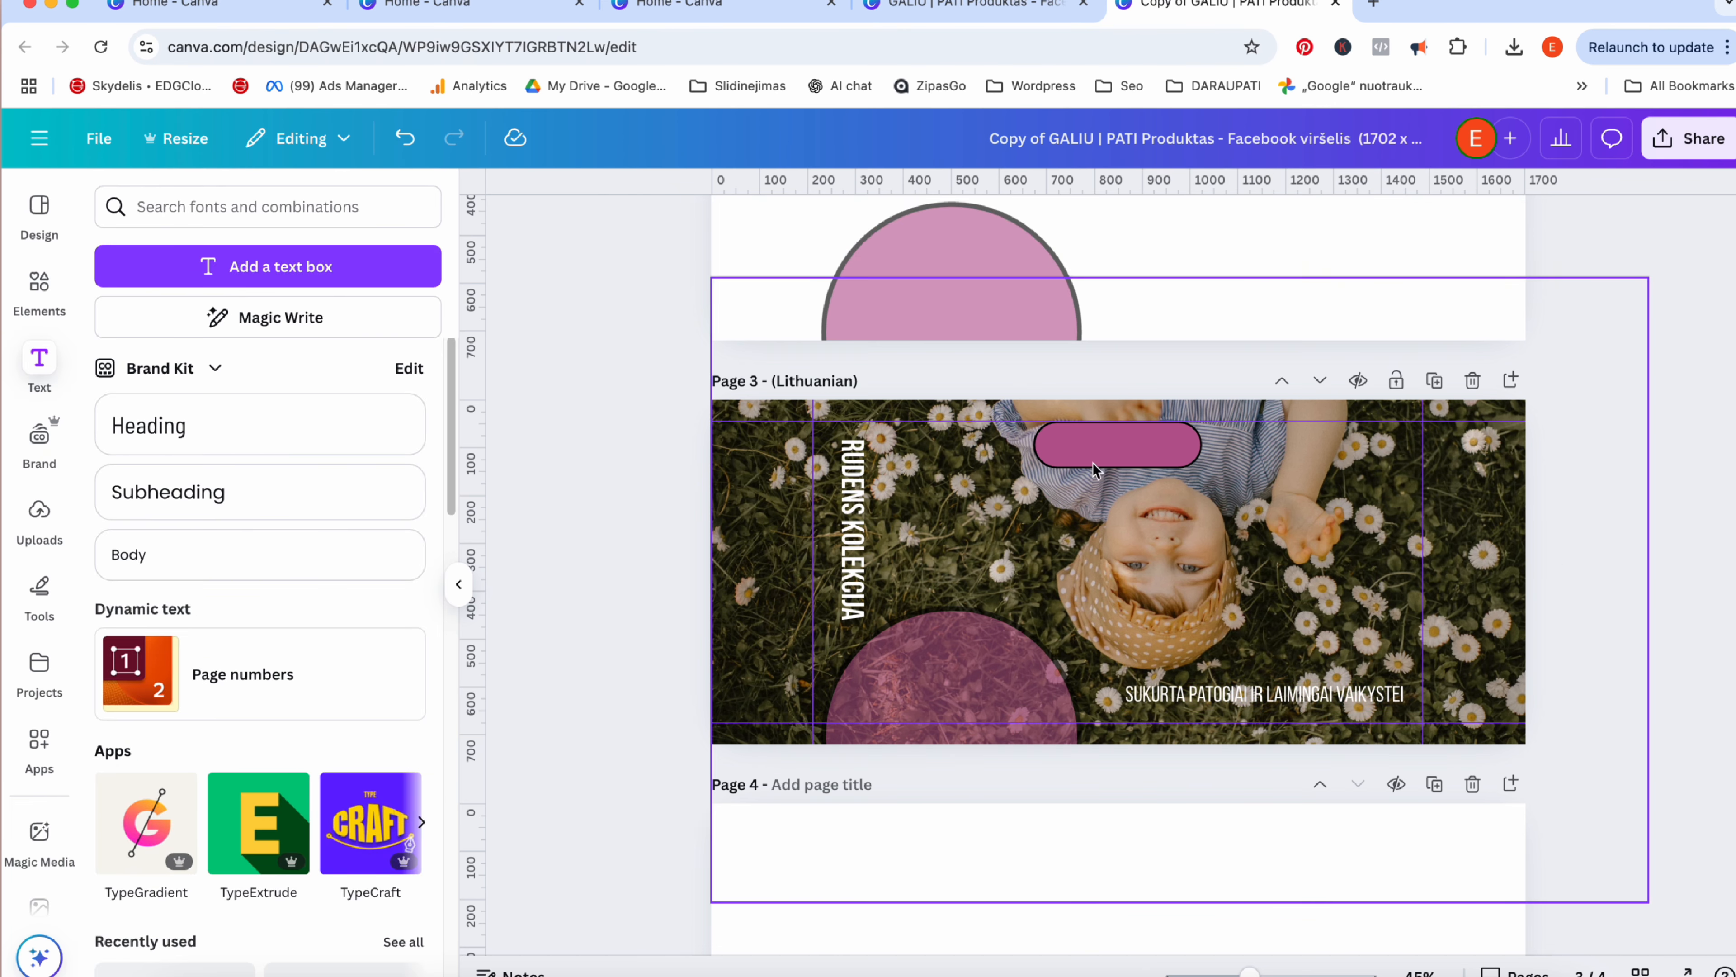
# Delete the pink rounded rectangle and the pink circle from page 3.
pyautogui.click(1114, 451)
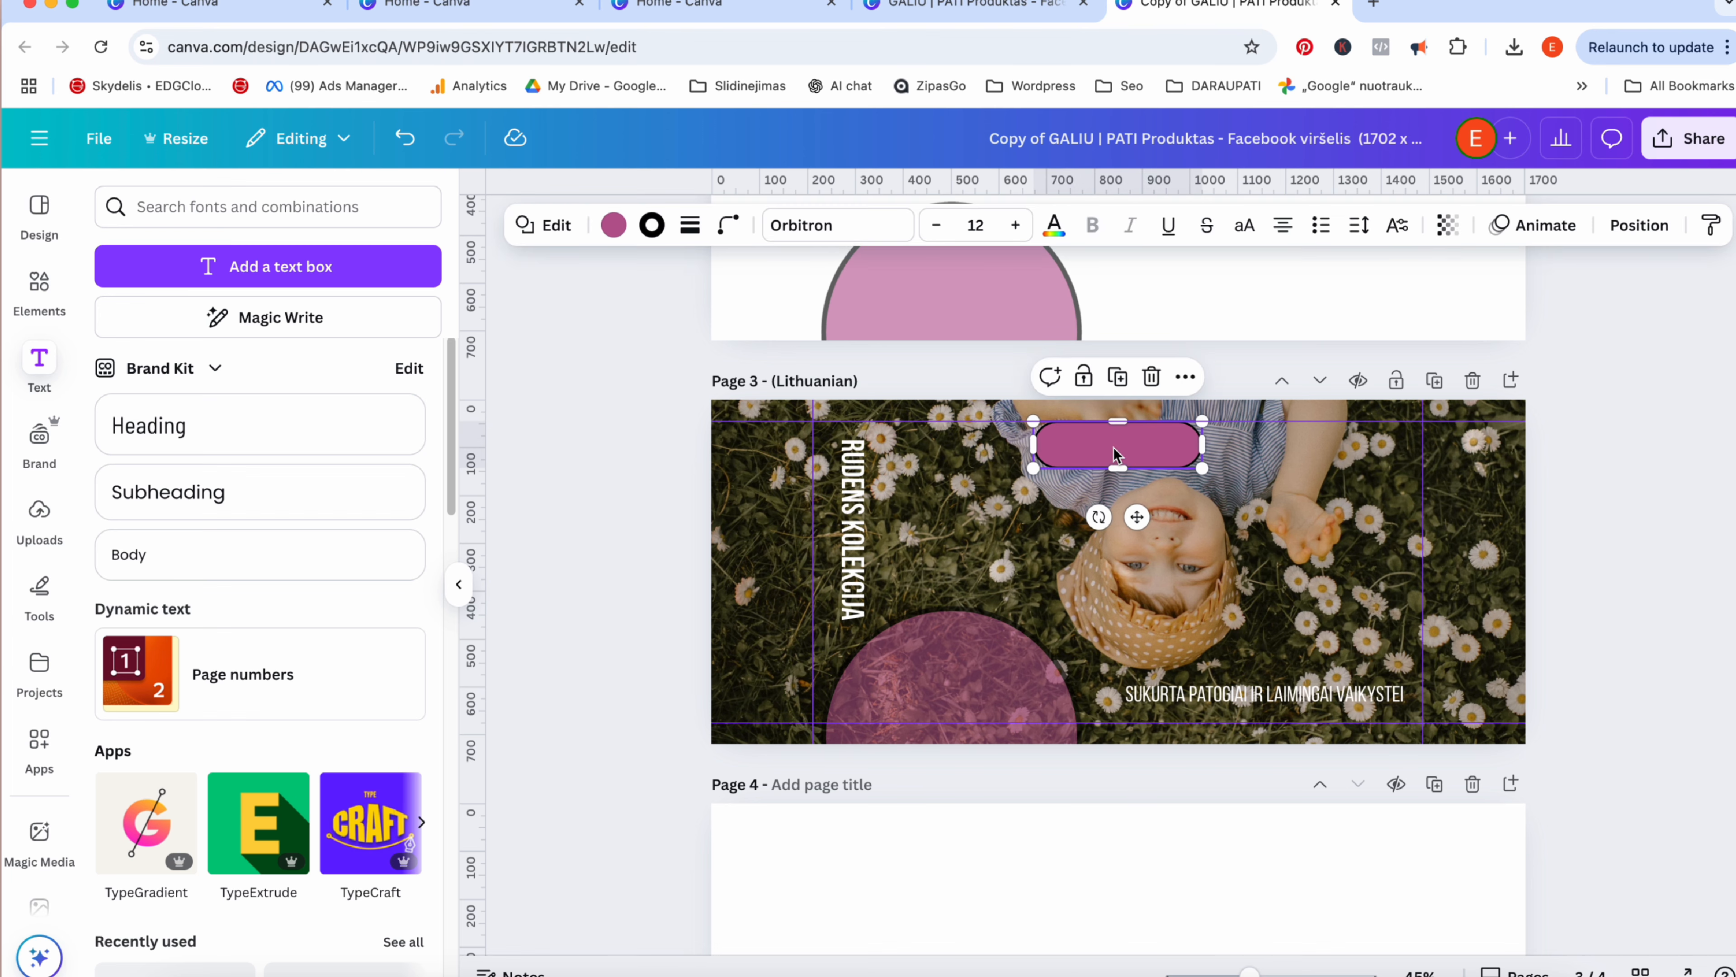
pyautogui.press('Delete')
pyautogui.click(982, 702)
pyautogui.press('Delete')
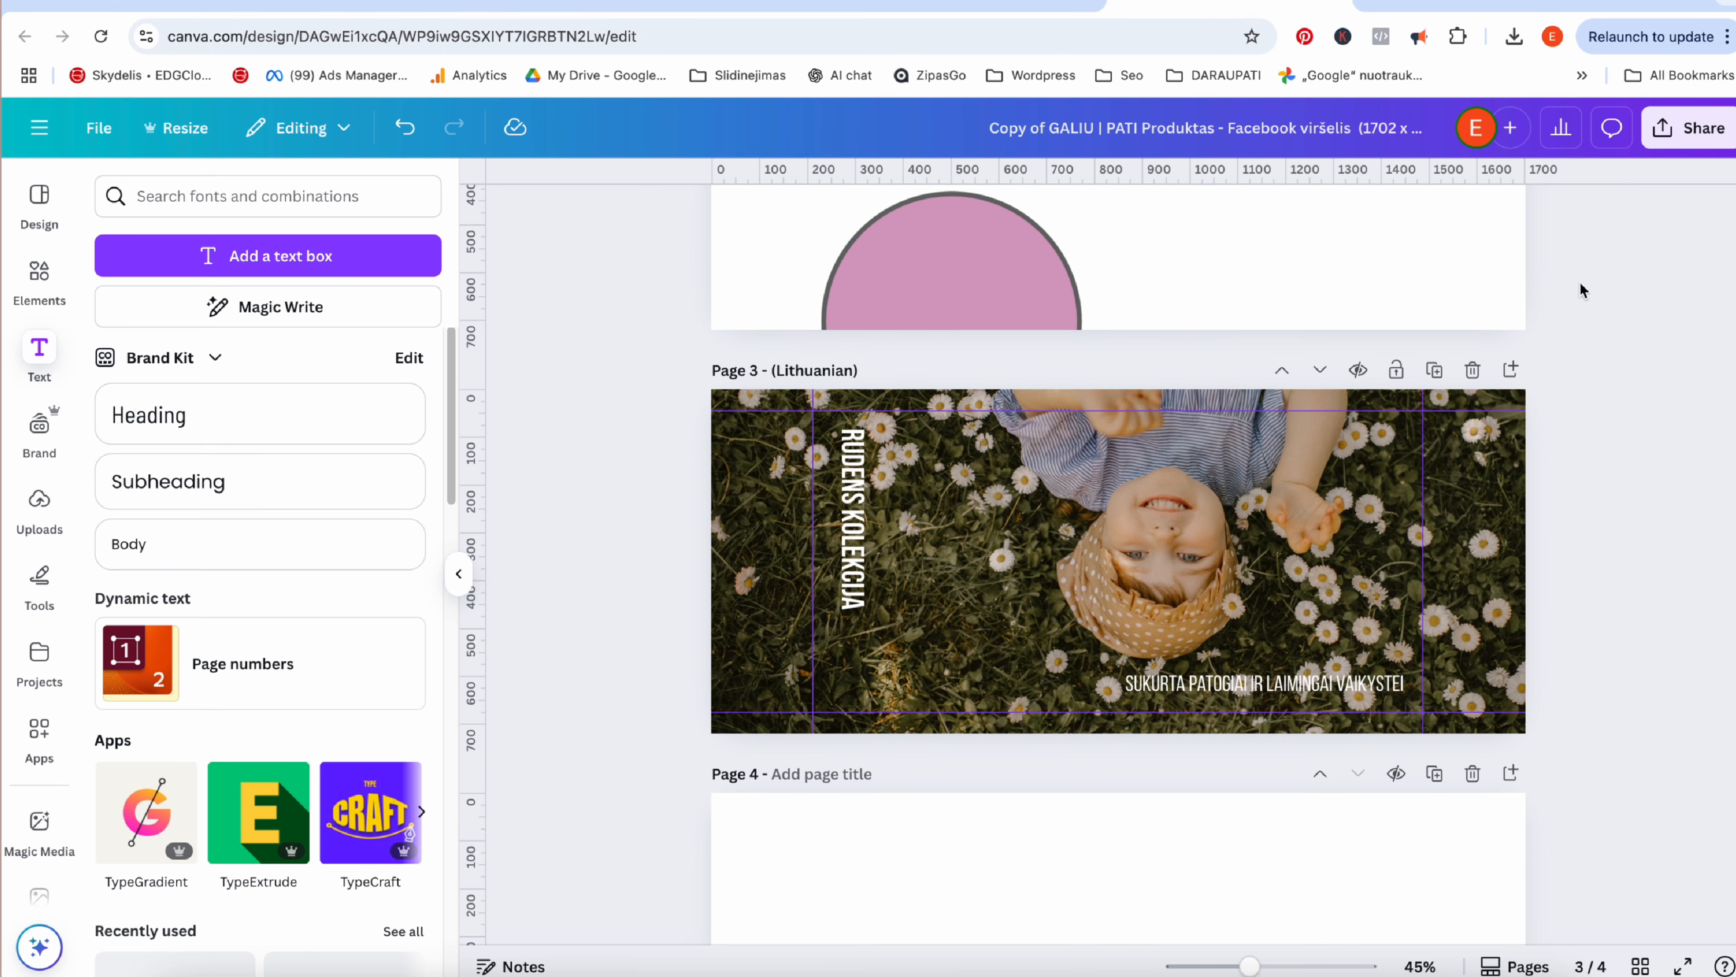
# Download only page 3 of the design as a JPG.
pyautogui.click(1692, 128)
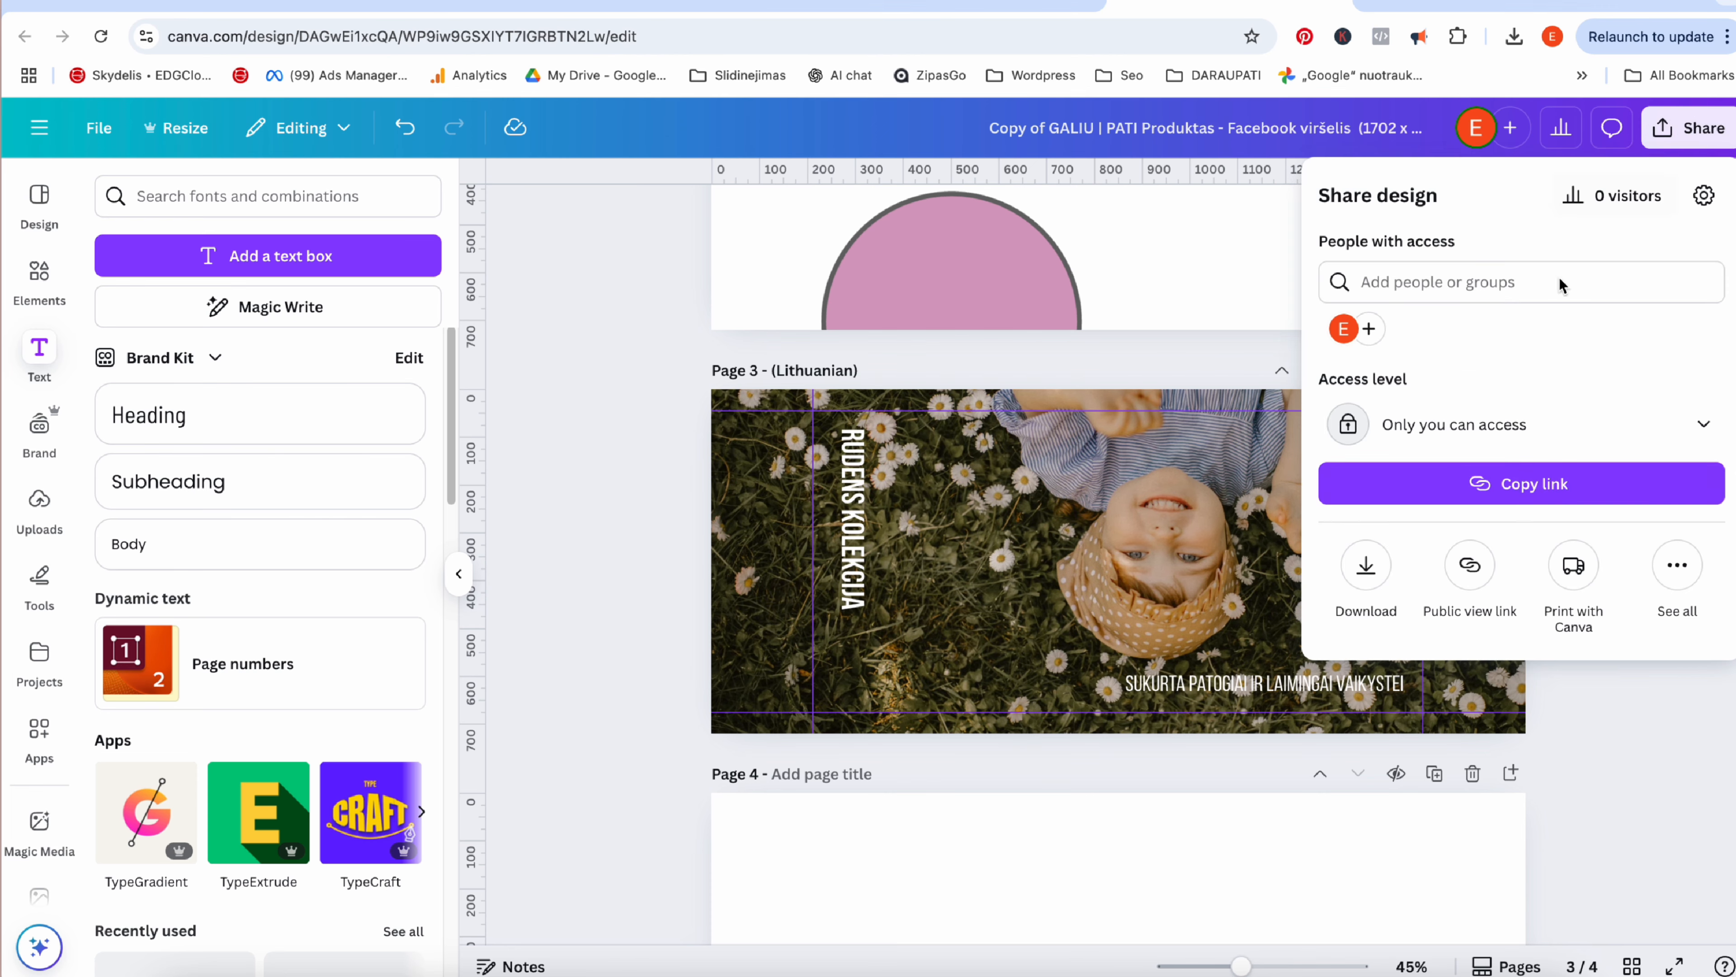
pyautogui.click(1367, 567)
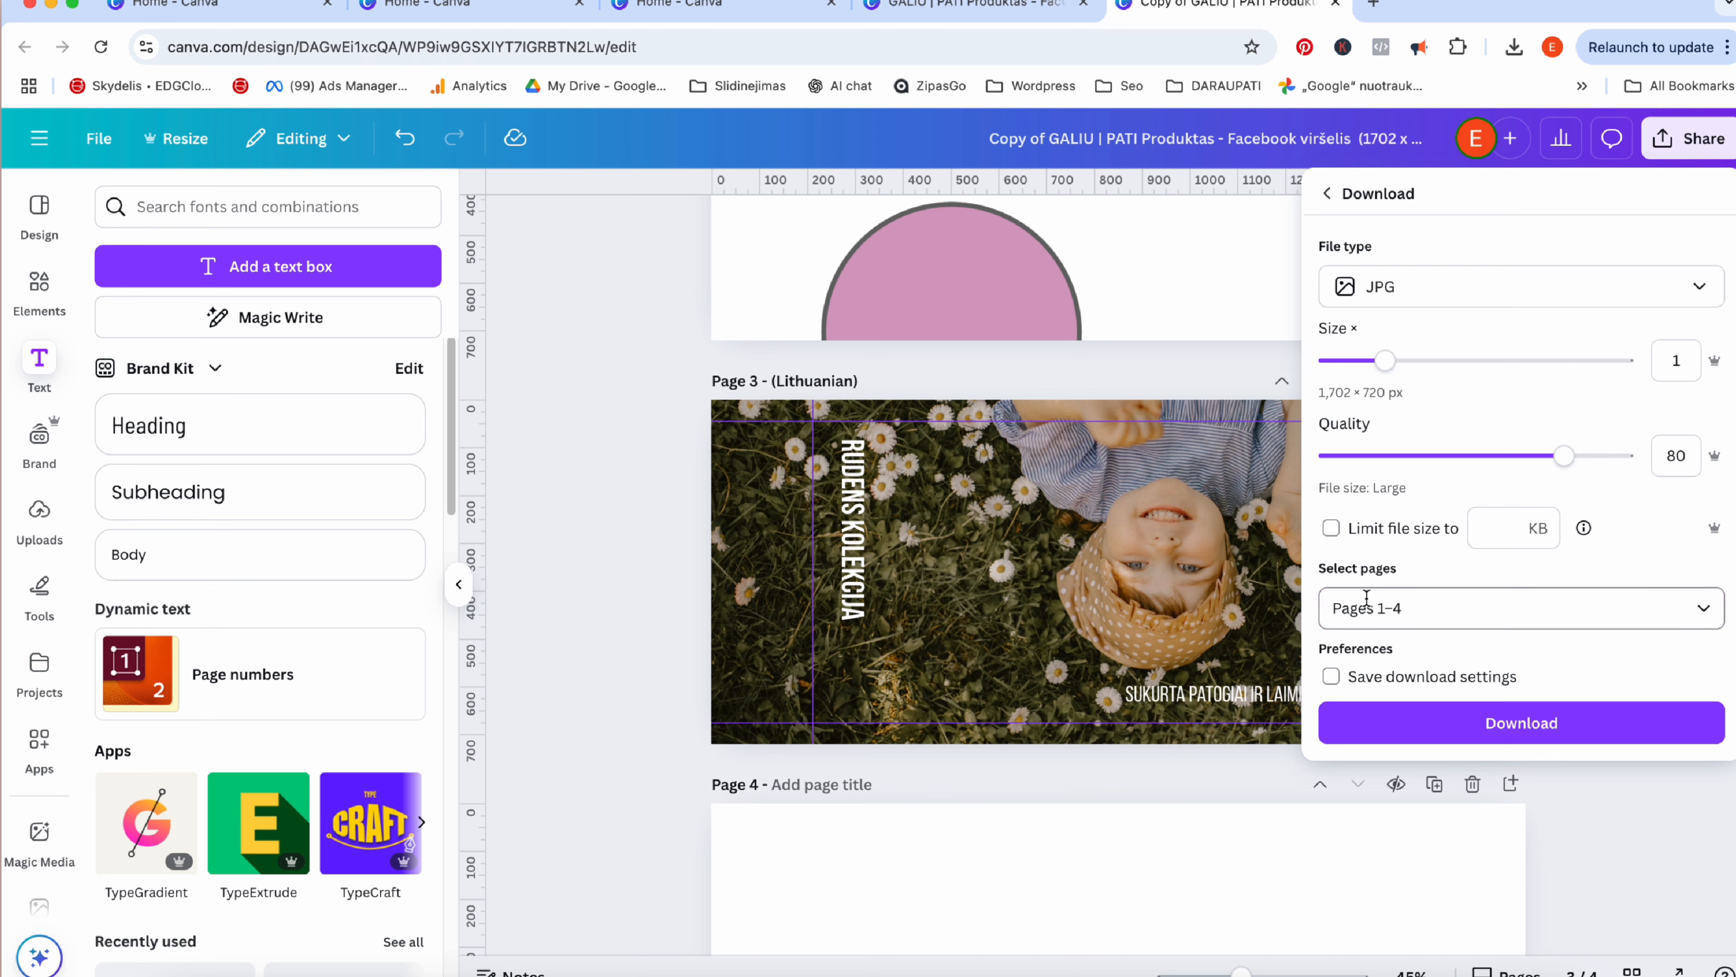
pyautogui.click(1382, 602)
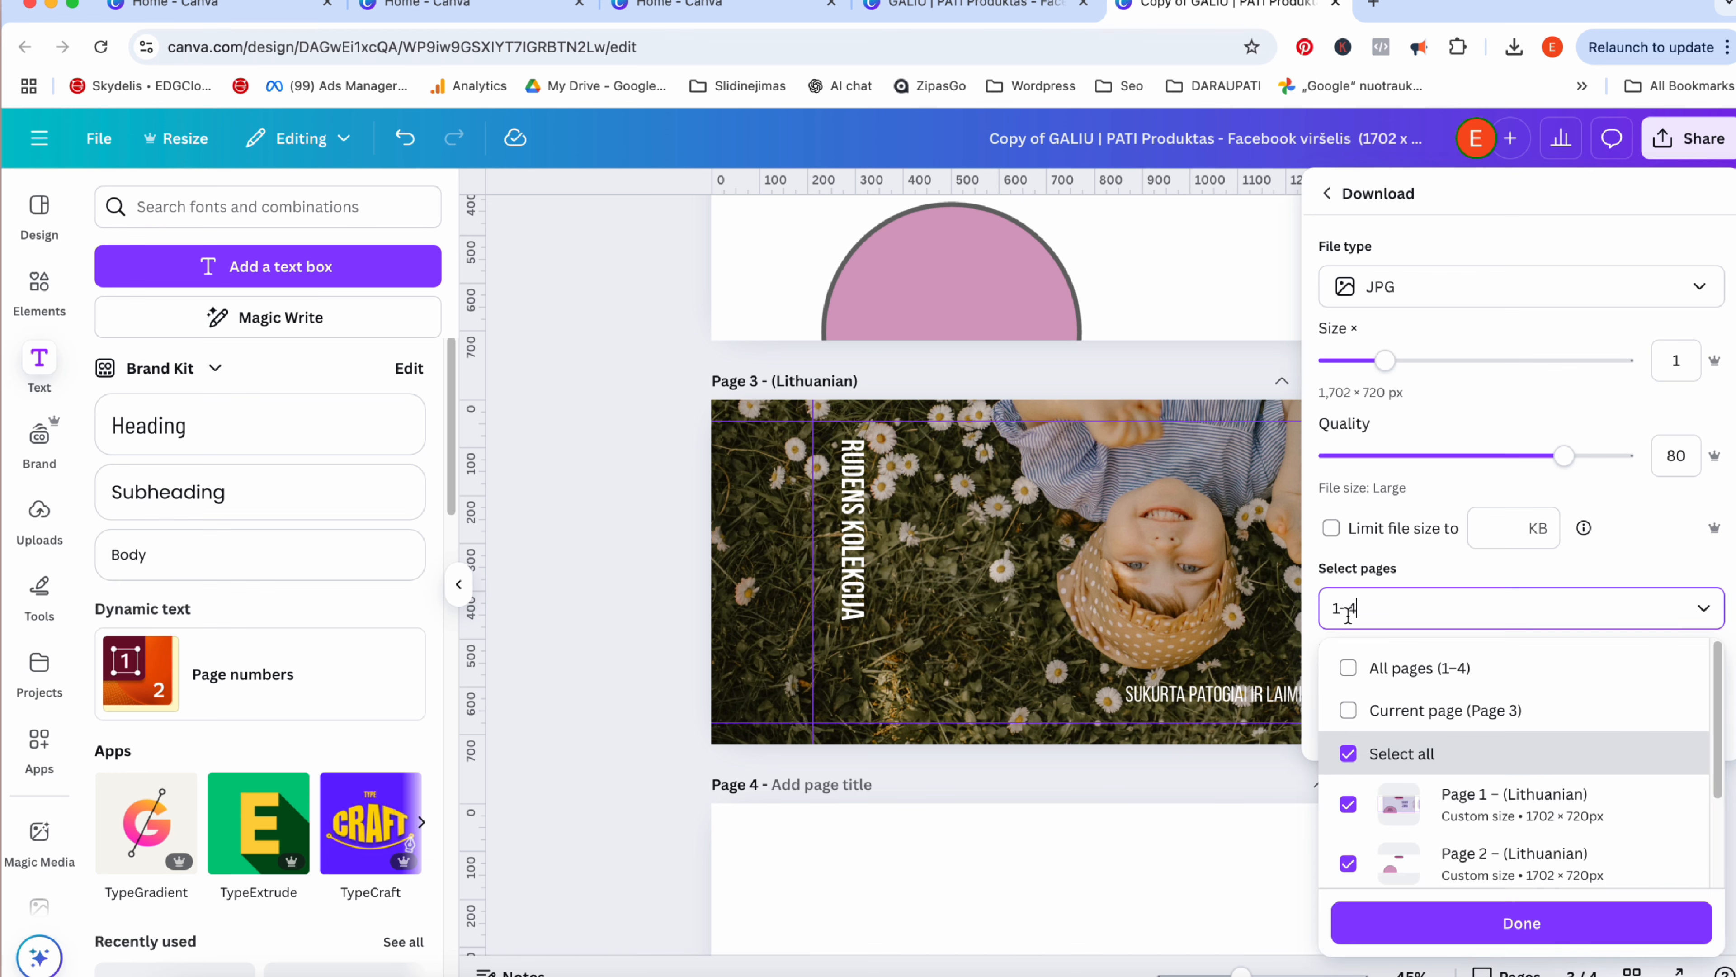
pyautogui.click(1348, 754)
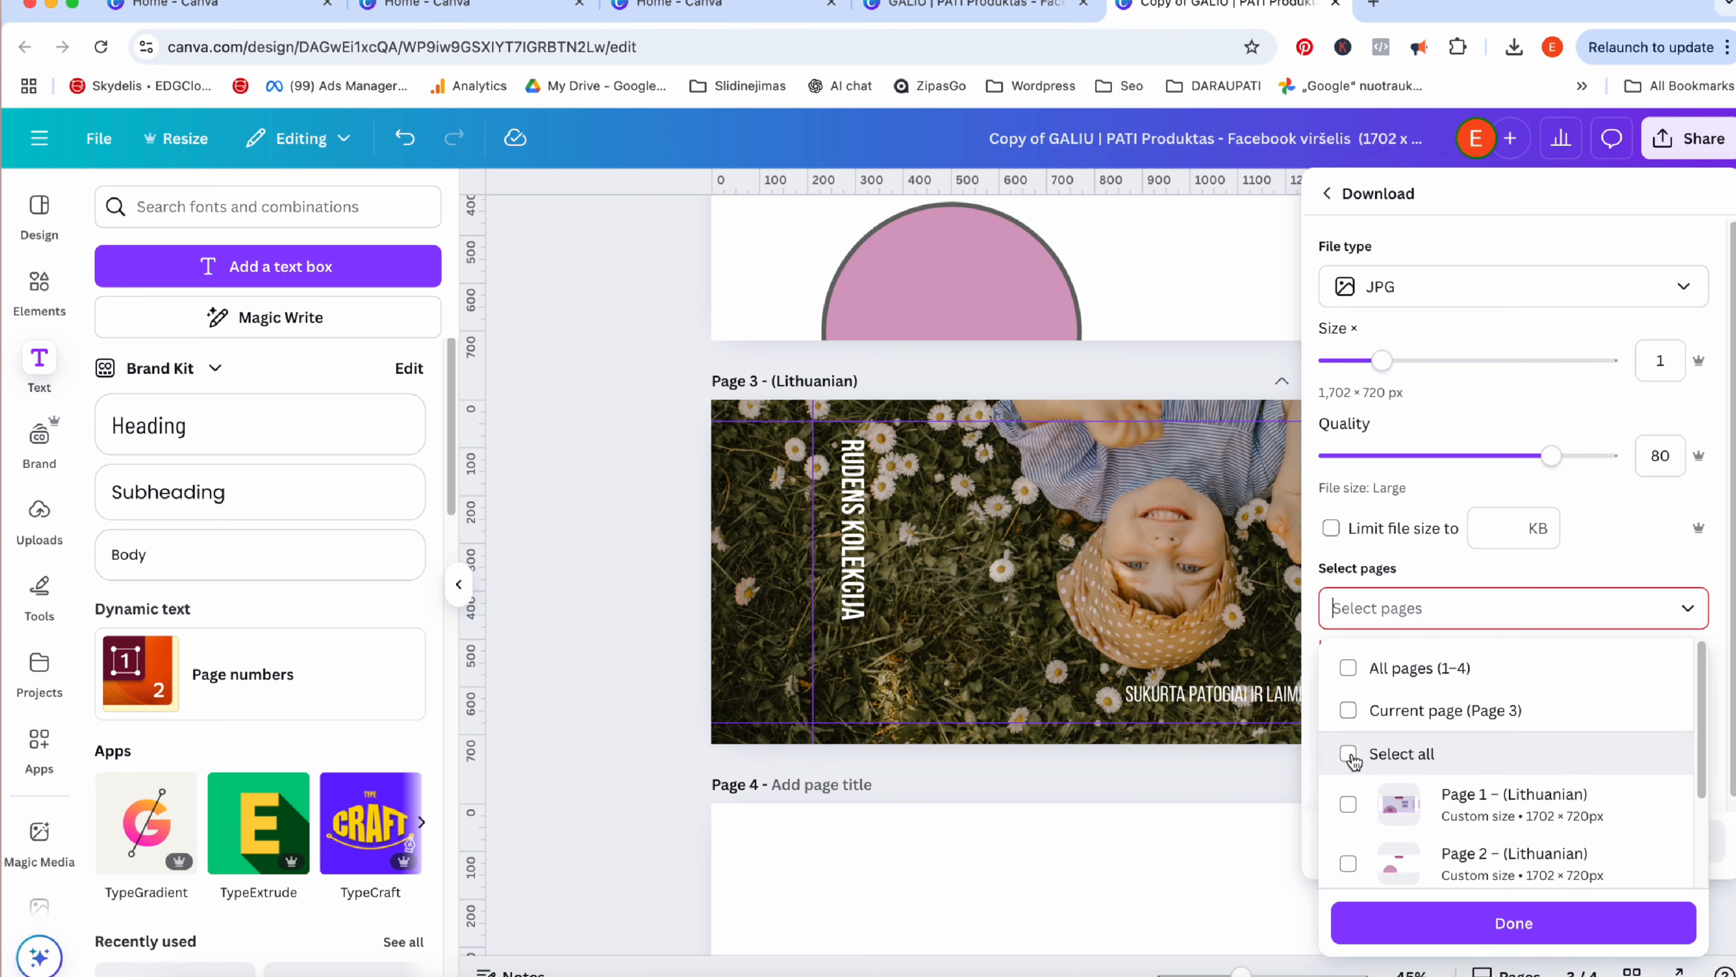
pyautogui.scroll(-2, 1360, 786)
pyautogui.click(1351, 792)
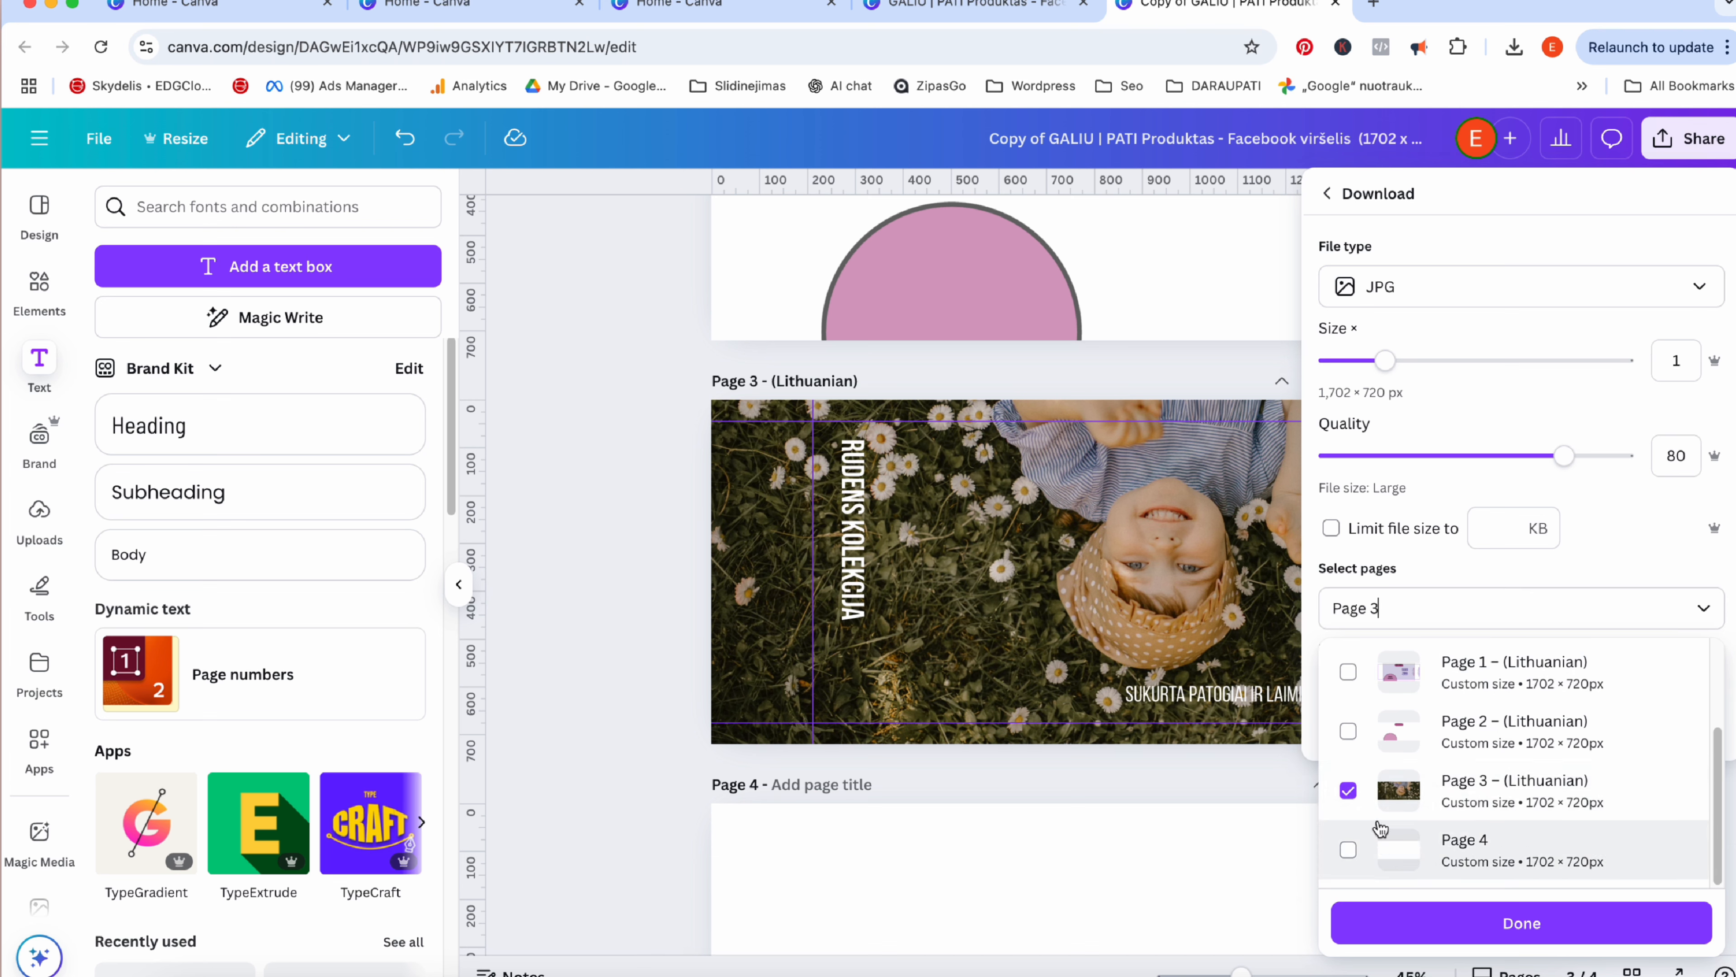
pyautogui.click(1570, 920)
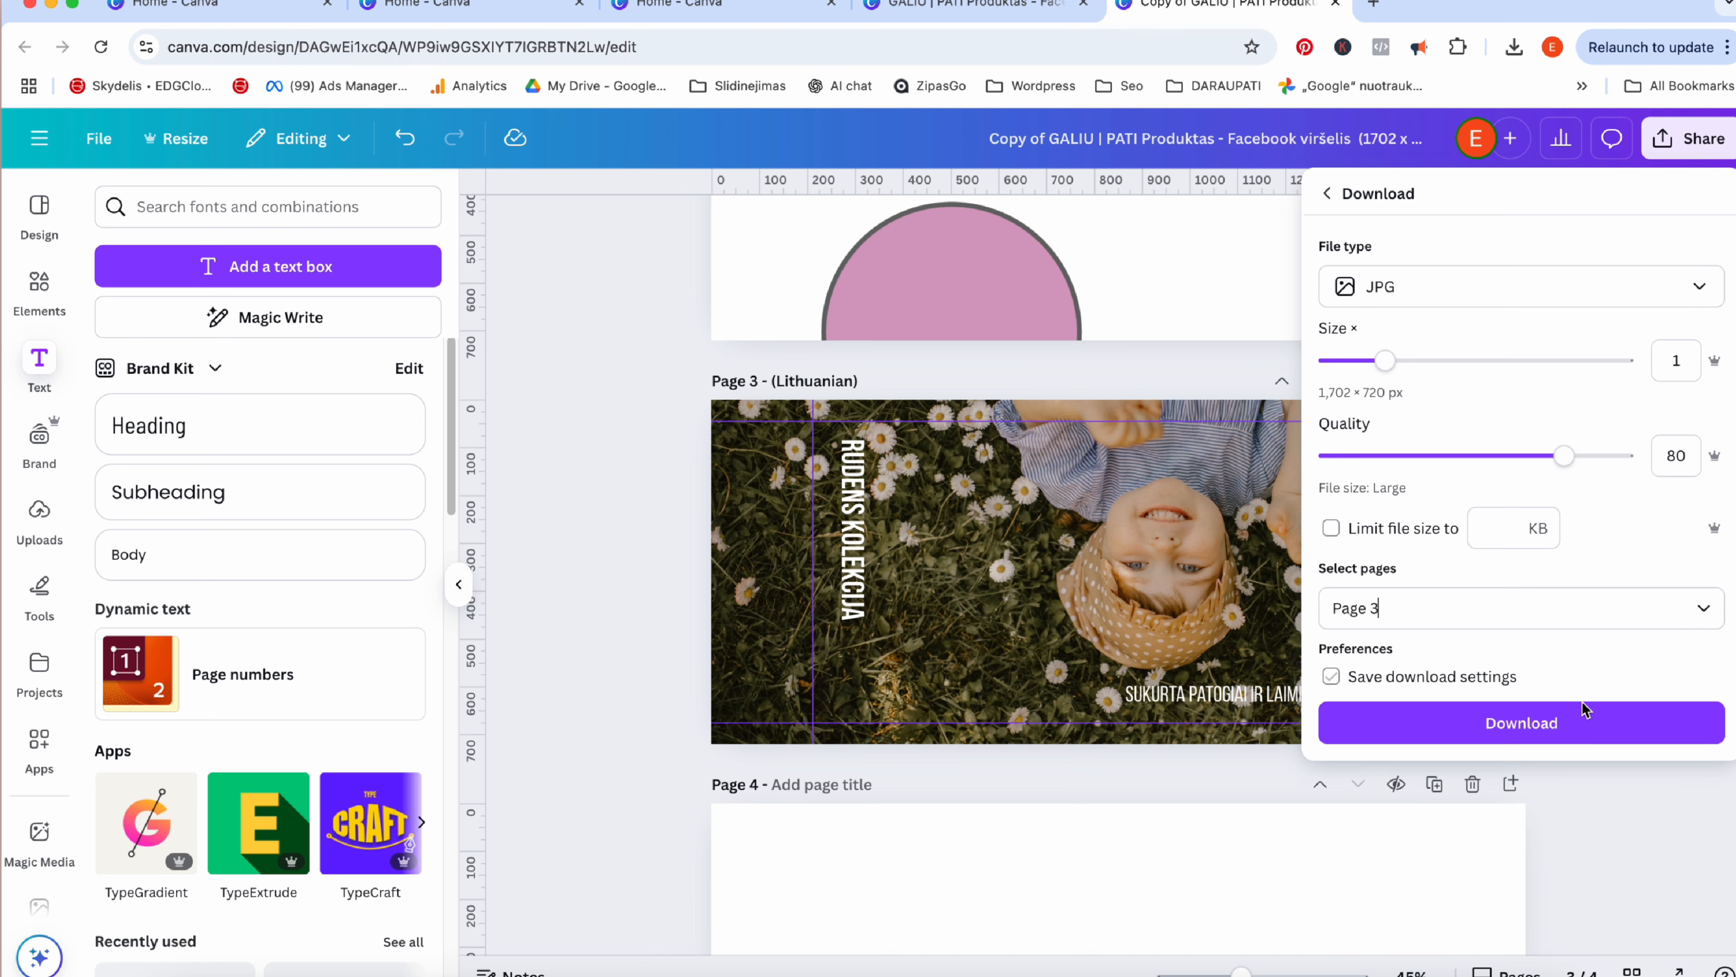
pyautogui.click(1572, 730)
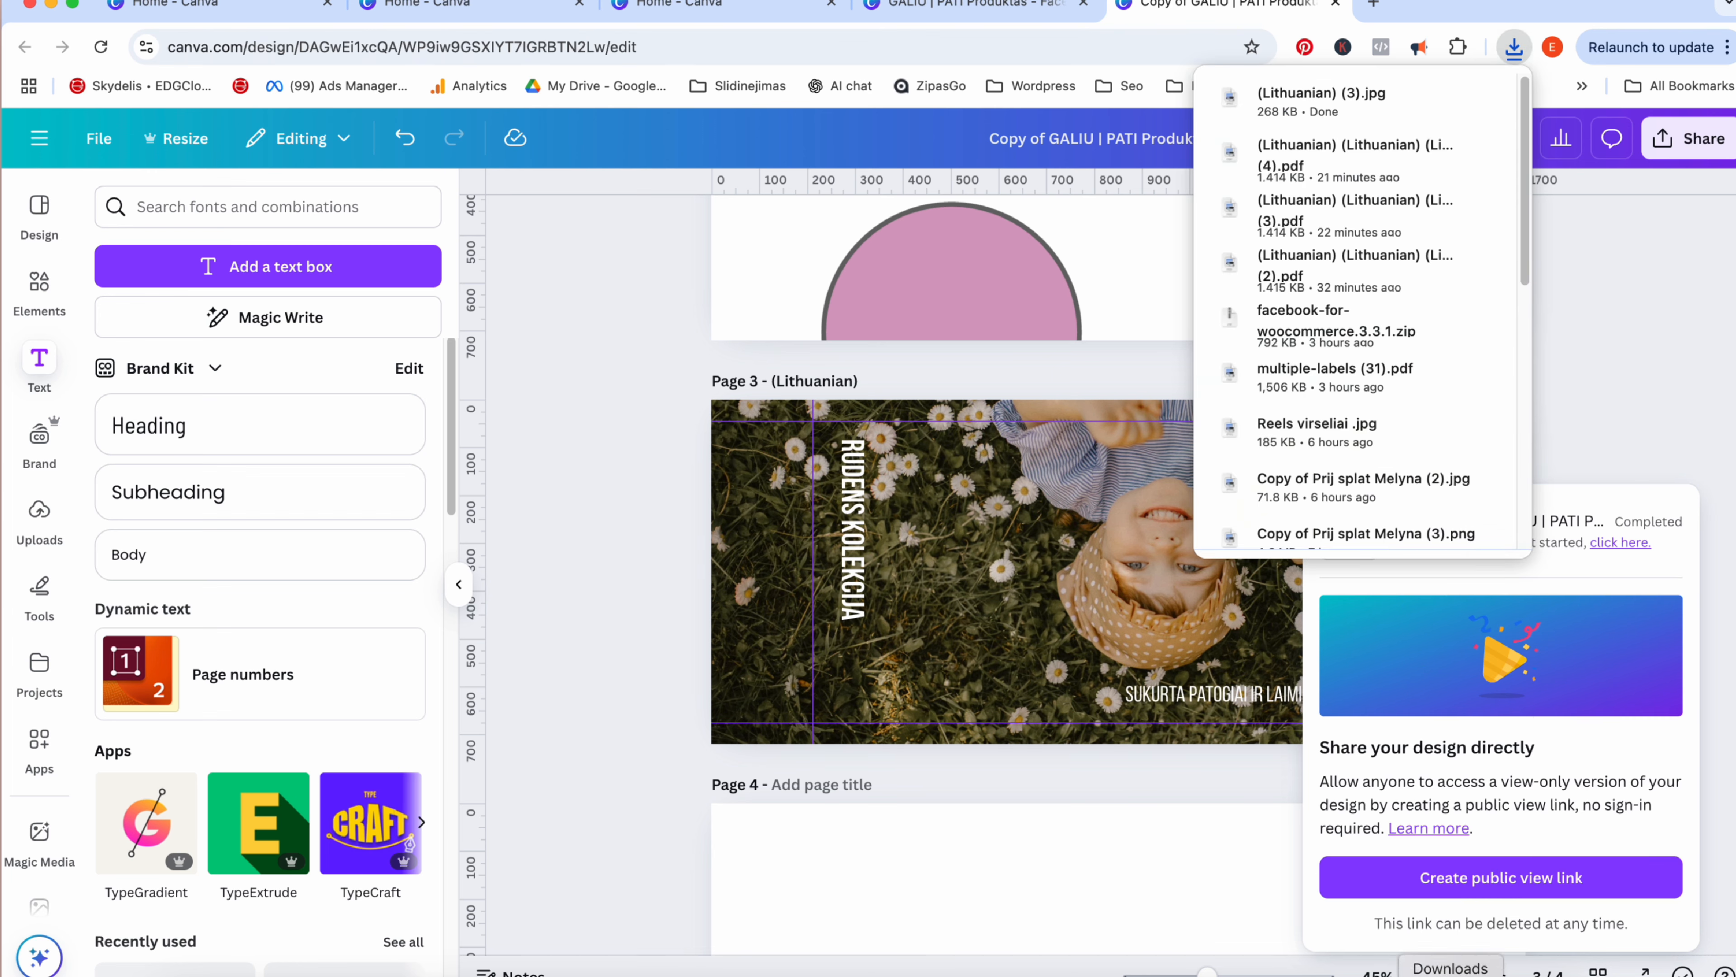
# Open the downloaded "(Lithuanian) (3).jpg" to check the finished cover, and close it.
pyautogui.click(1454, 968)
pyautogui.click(1480, 859)
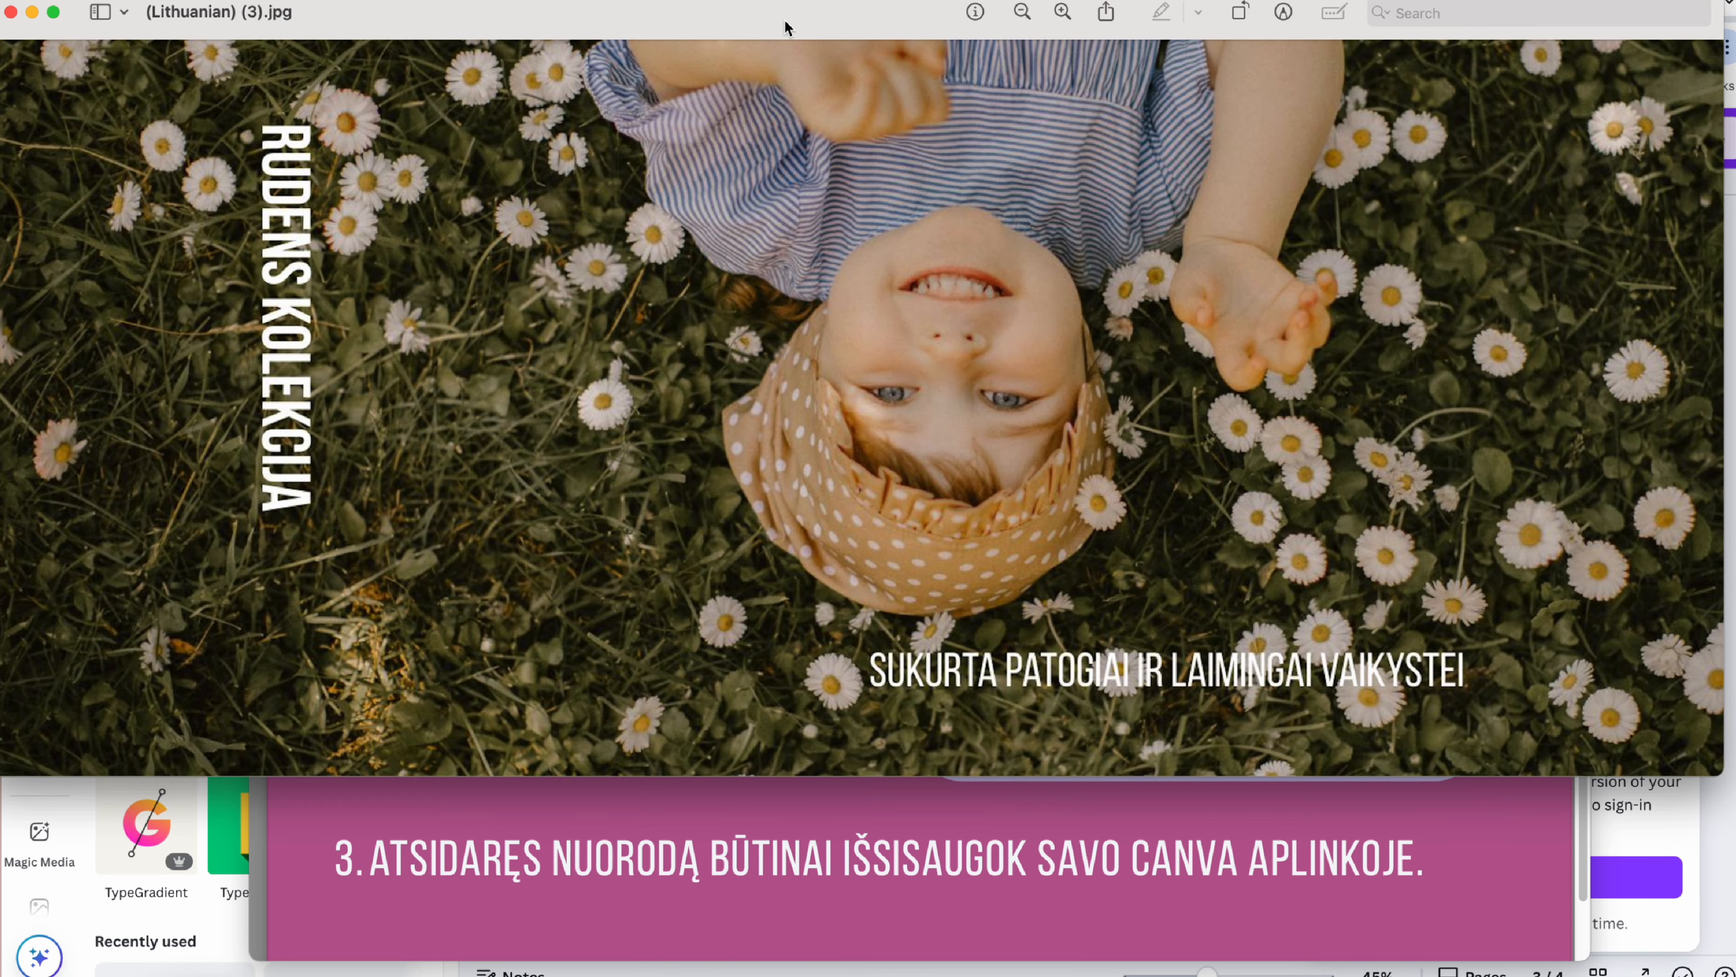
pyautogui.moveTo(786, 27); pyautogui.dragTo(801, 74)
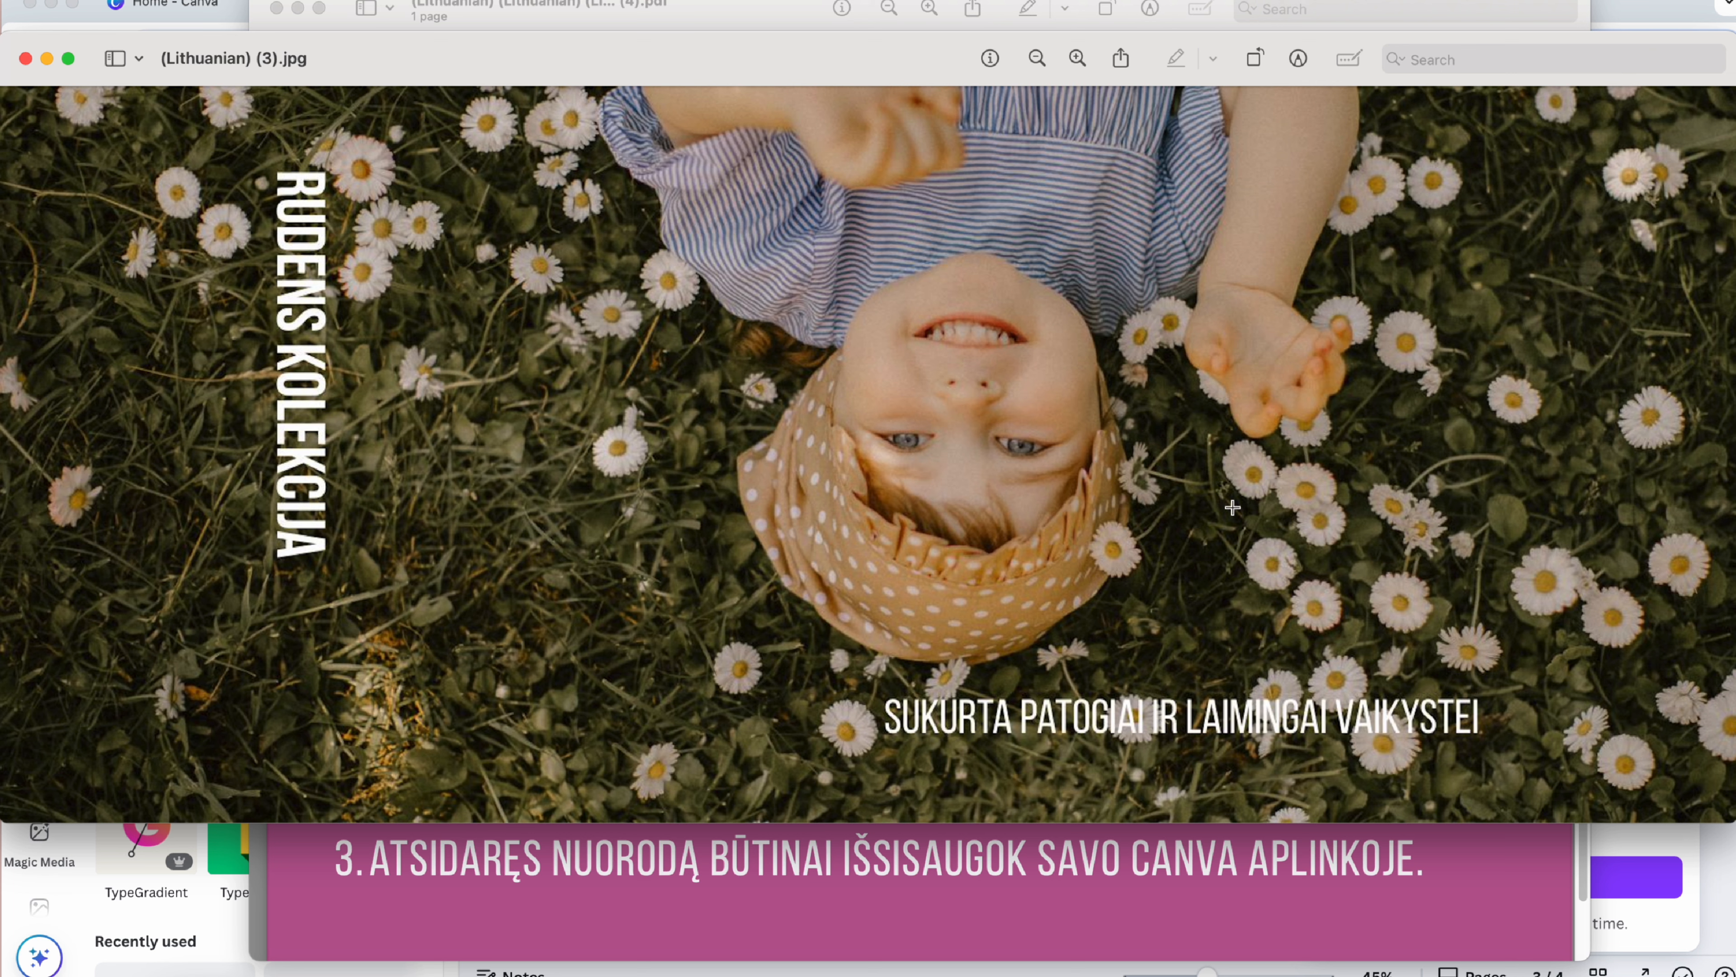
pyautogui.click(26, 59)
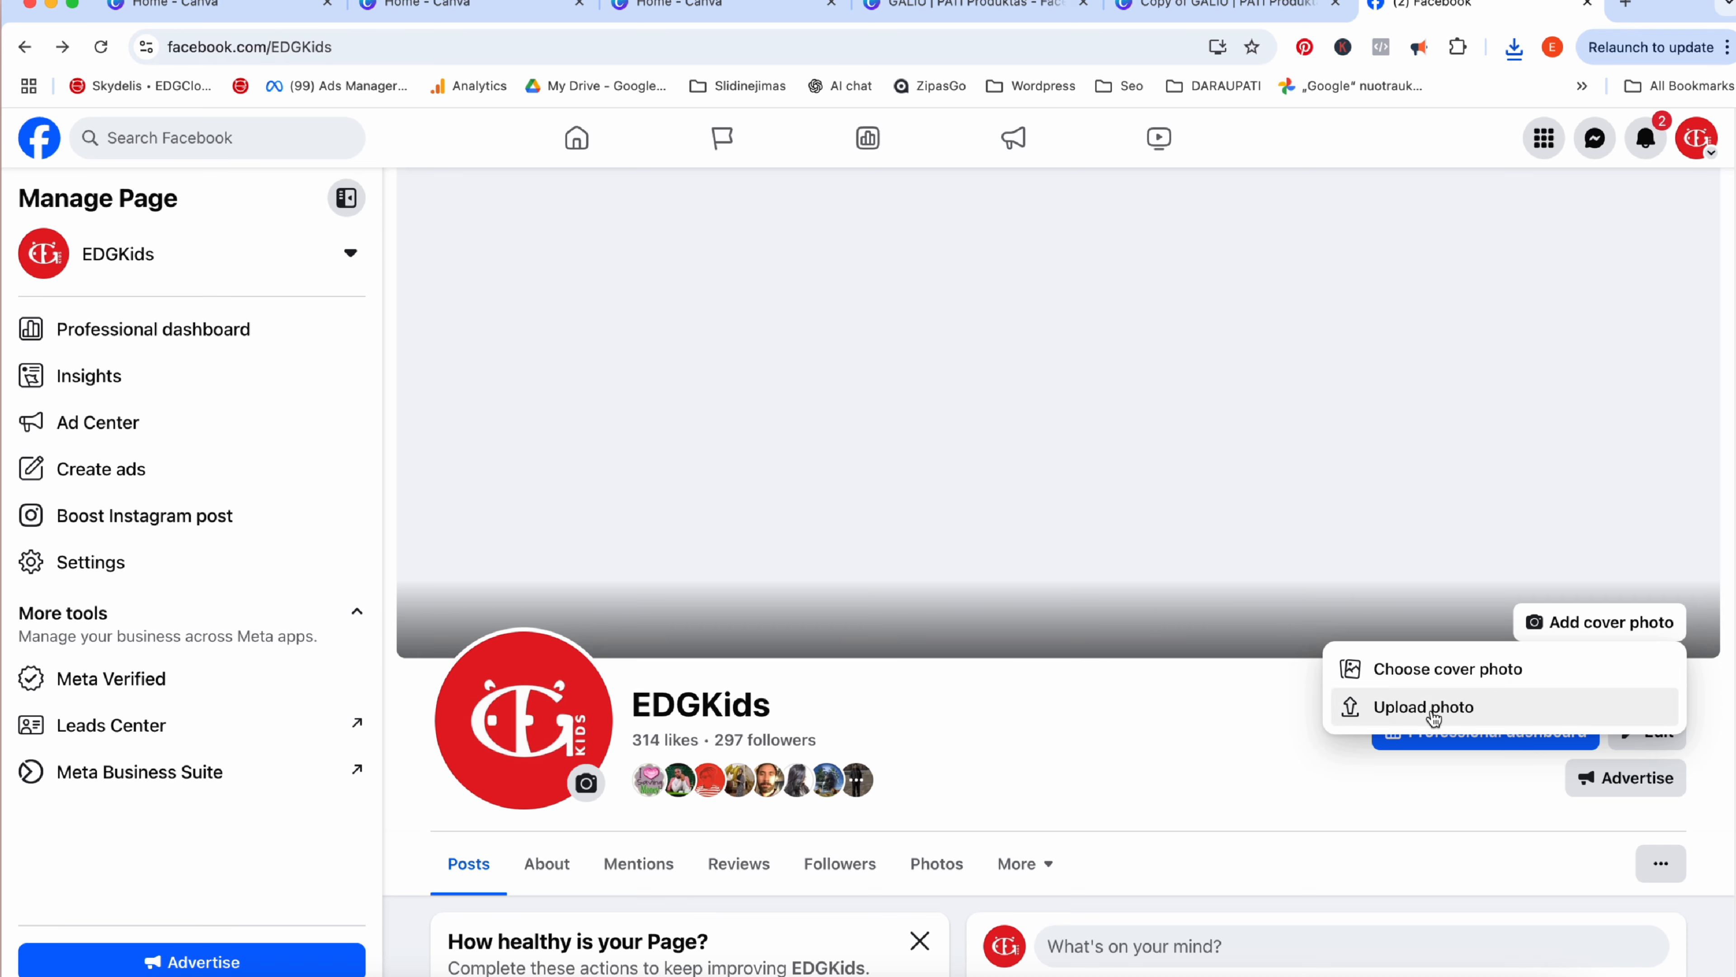
# Upload "(Lithuanian) (3).jpg" as the cover photo of the EDGKids Facebook page, adjust its vertical position and save the changes.
pyautogui.click(1428, 708)
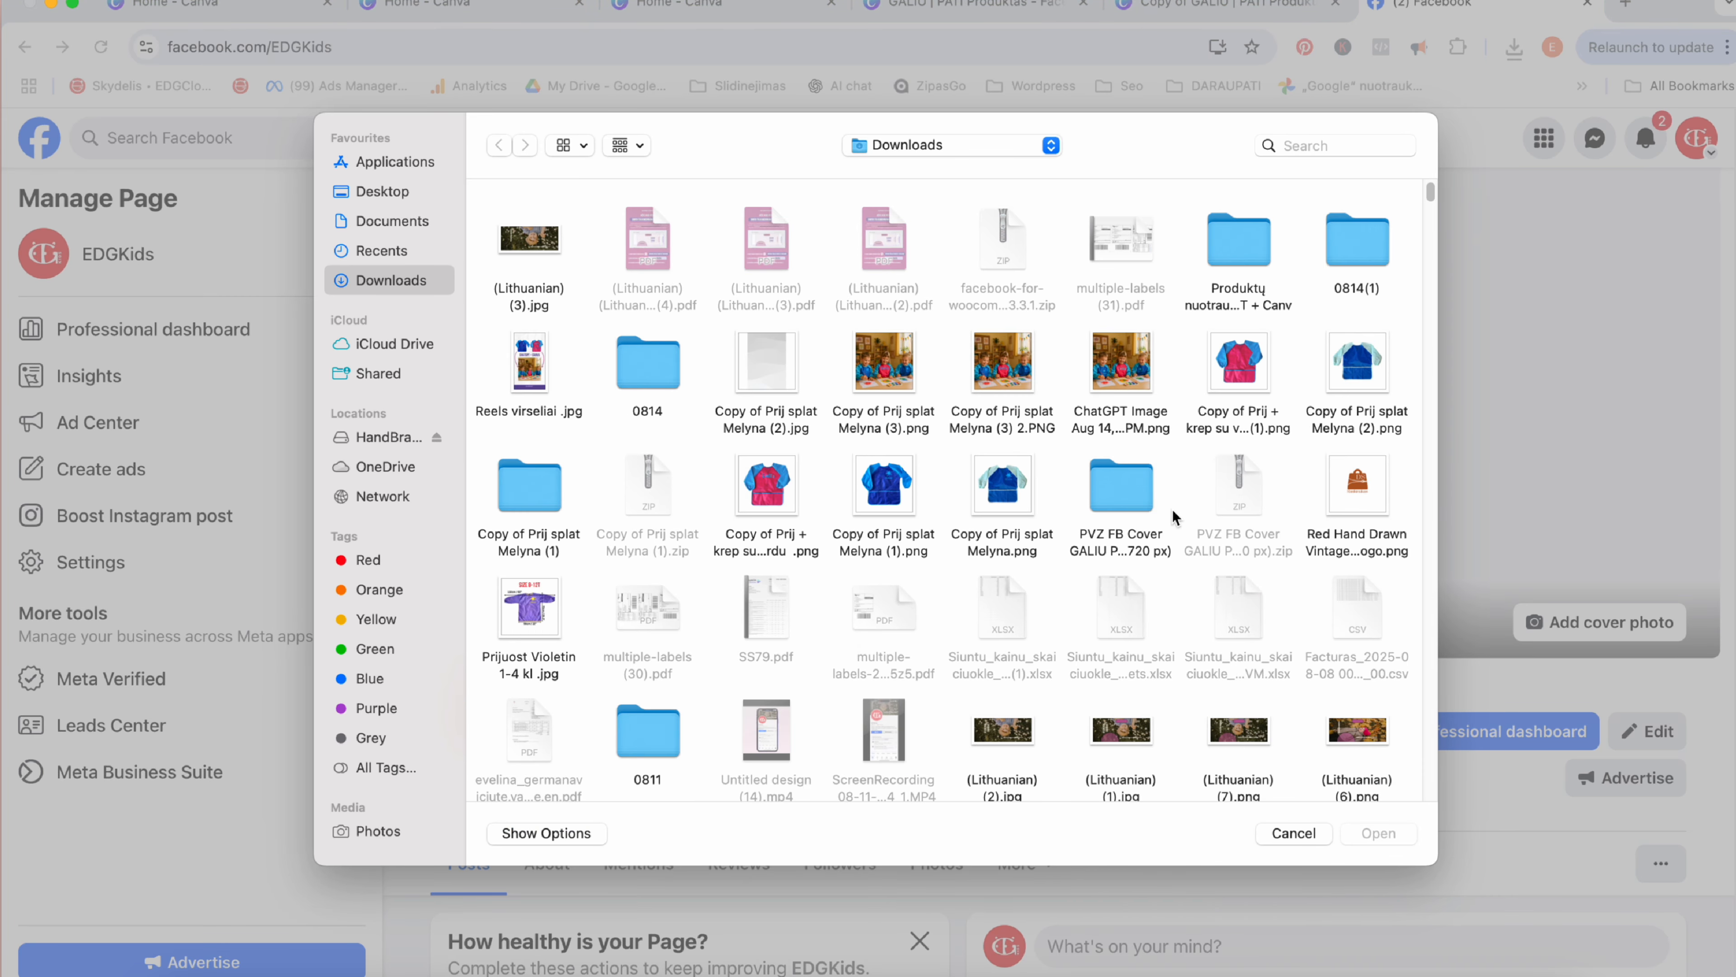
pyautogui.click(543, 250)
pyautogui.click(1375, 832)
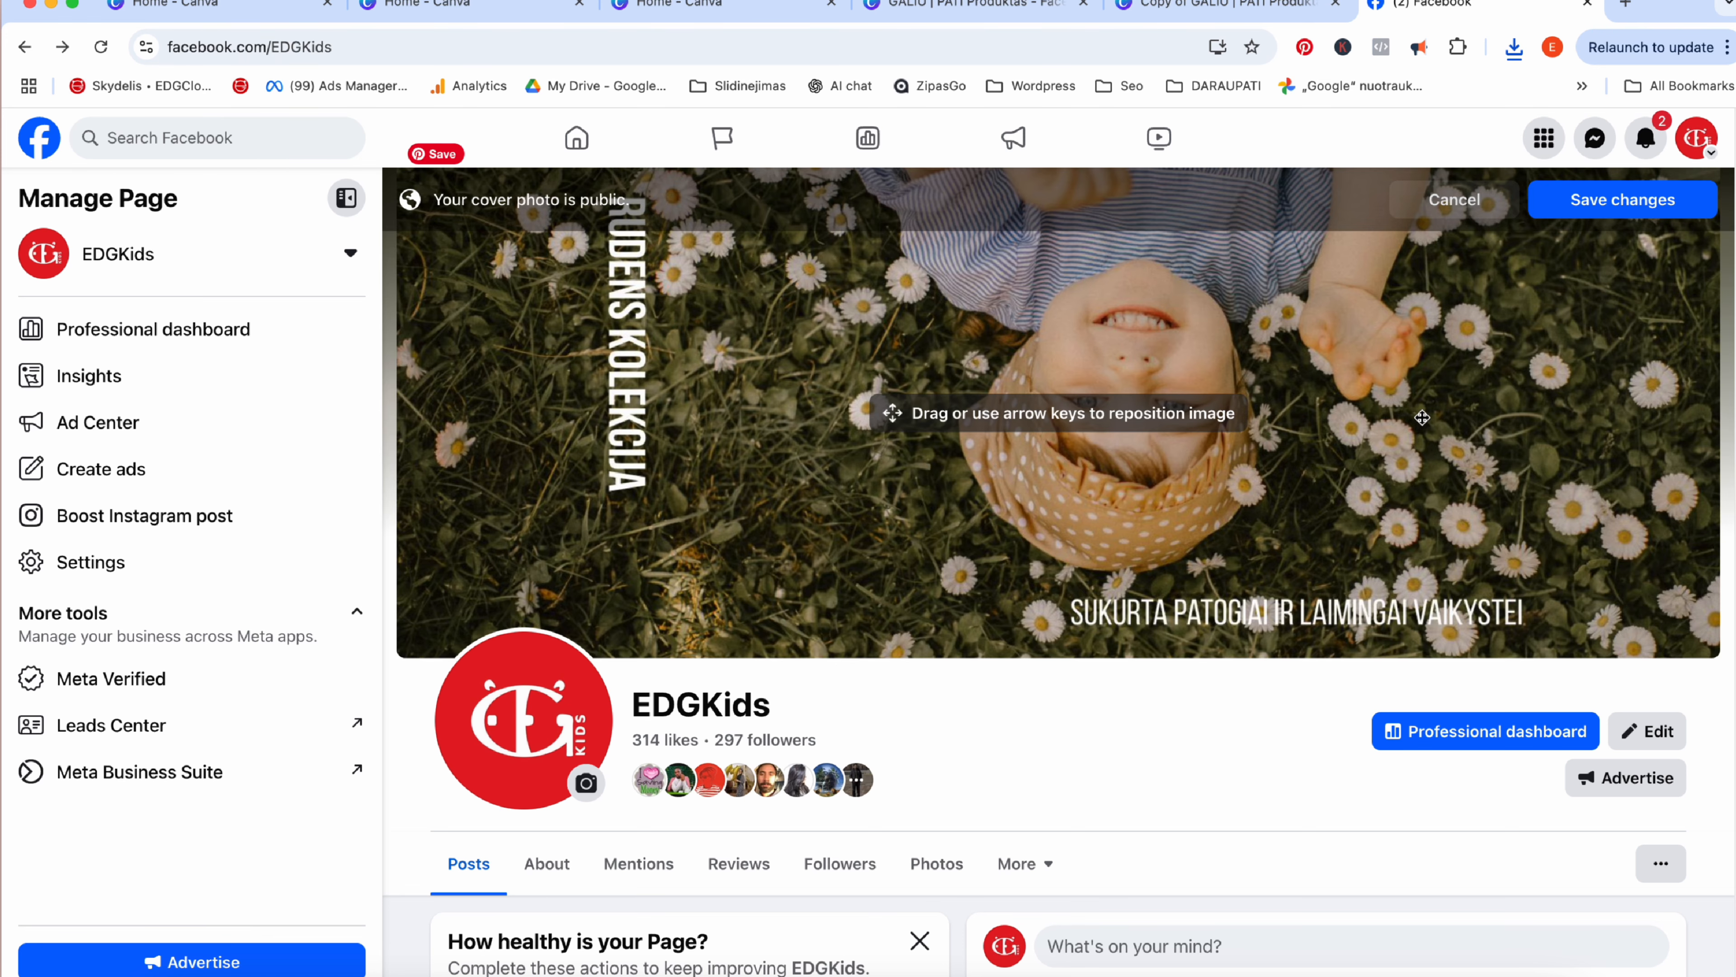
pyautogui.moveTo(1417, 424)
pyautogui.mouseDown()
pyautogui.moveTo(1419, 462)
pyautogui.moveTo(1422, 423)
pyautogui.mouseUp()
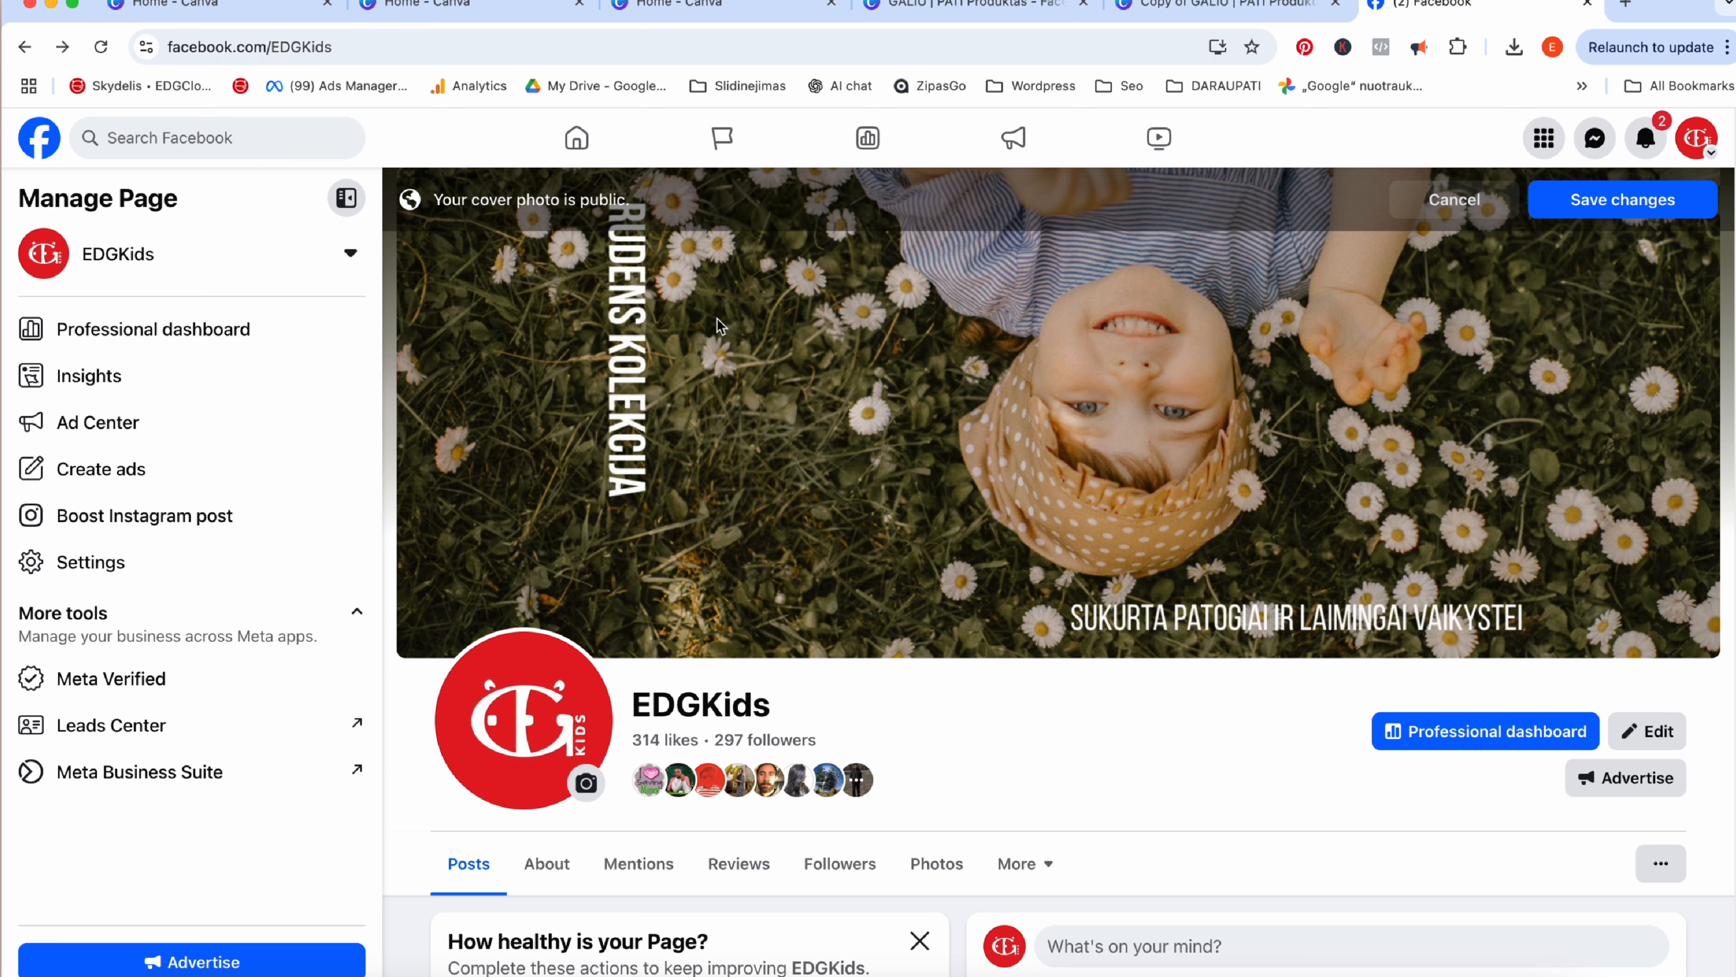
pyautogui.click(1623, 199)
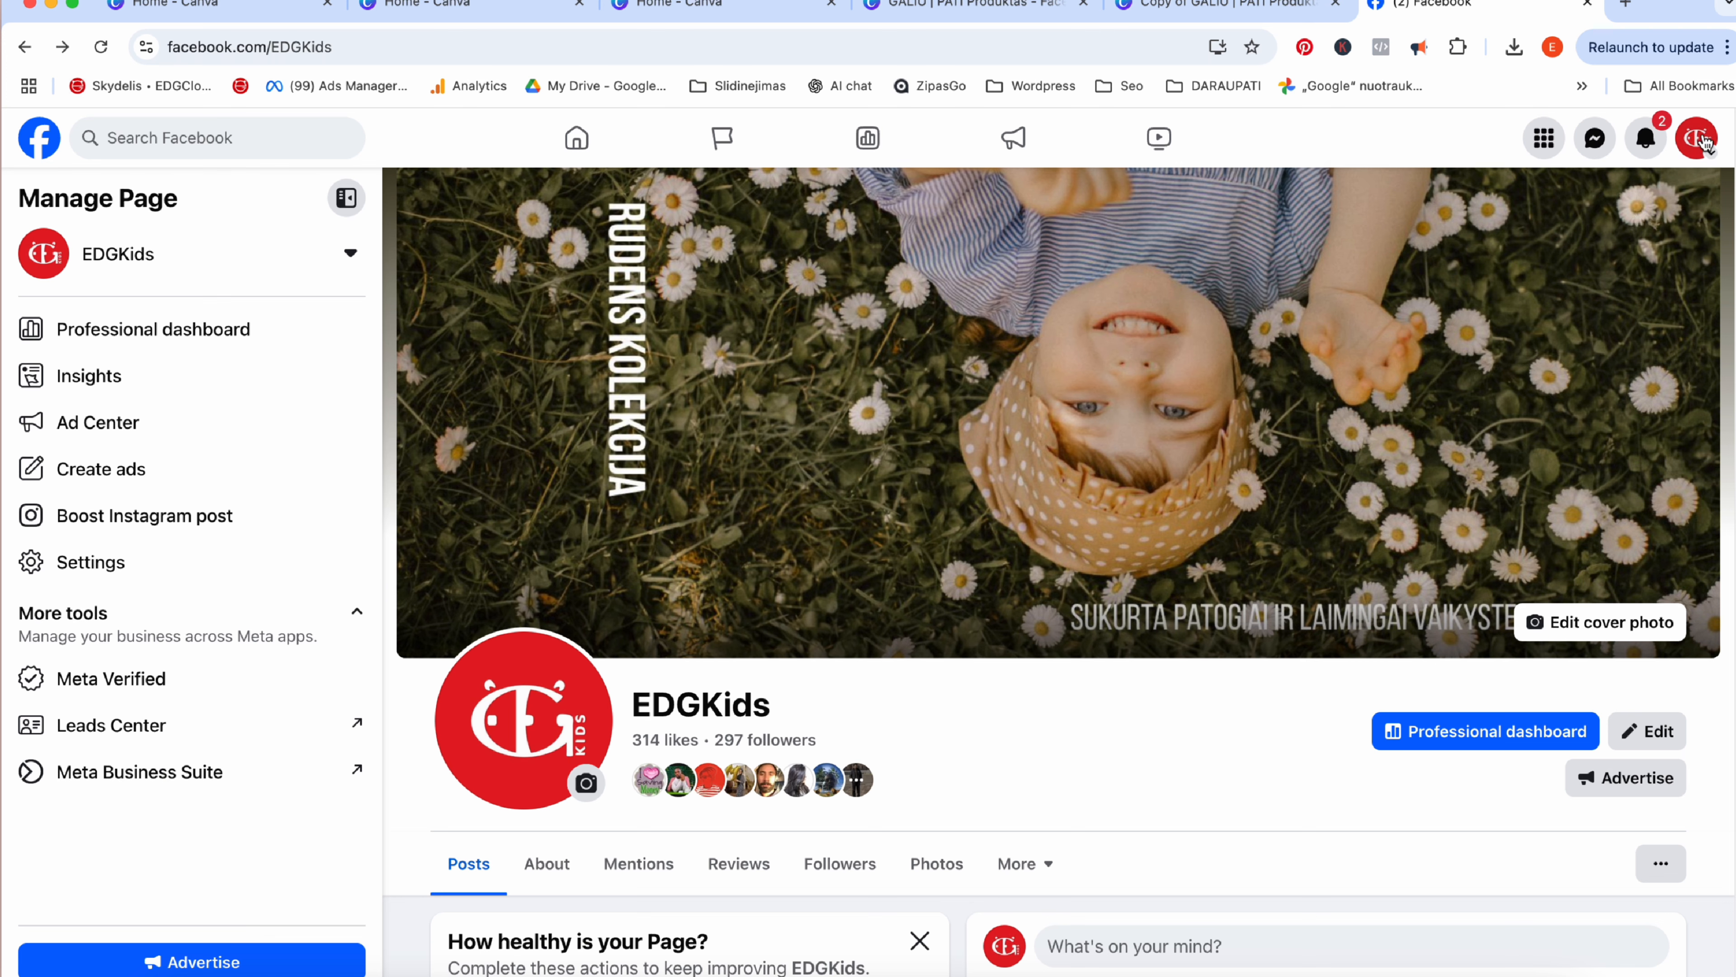
# Switch to the personal Facebook profile and find the EDGKids page through search to view its cover as a visitor.
pyautogui.click(1668, 152)
pyautogui.click(1504, 282)
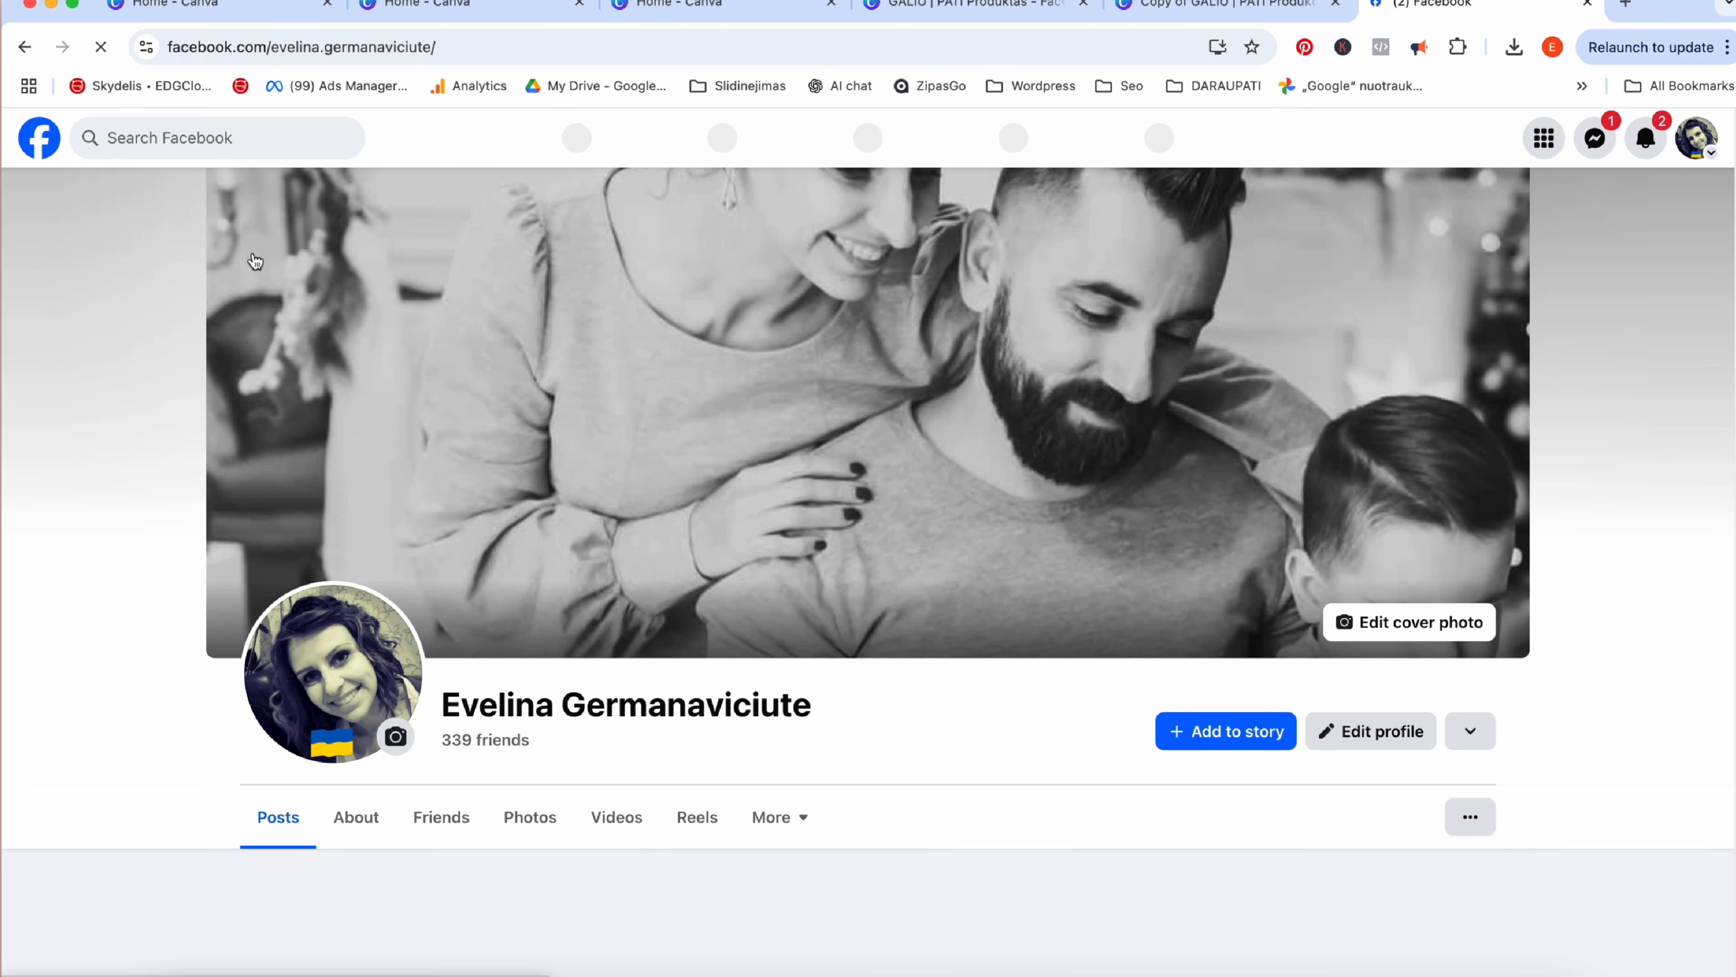
pyautogui.click(205, 133)
pyautogui.write('E')
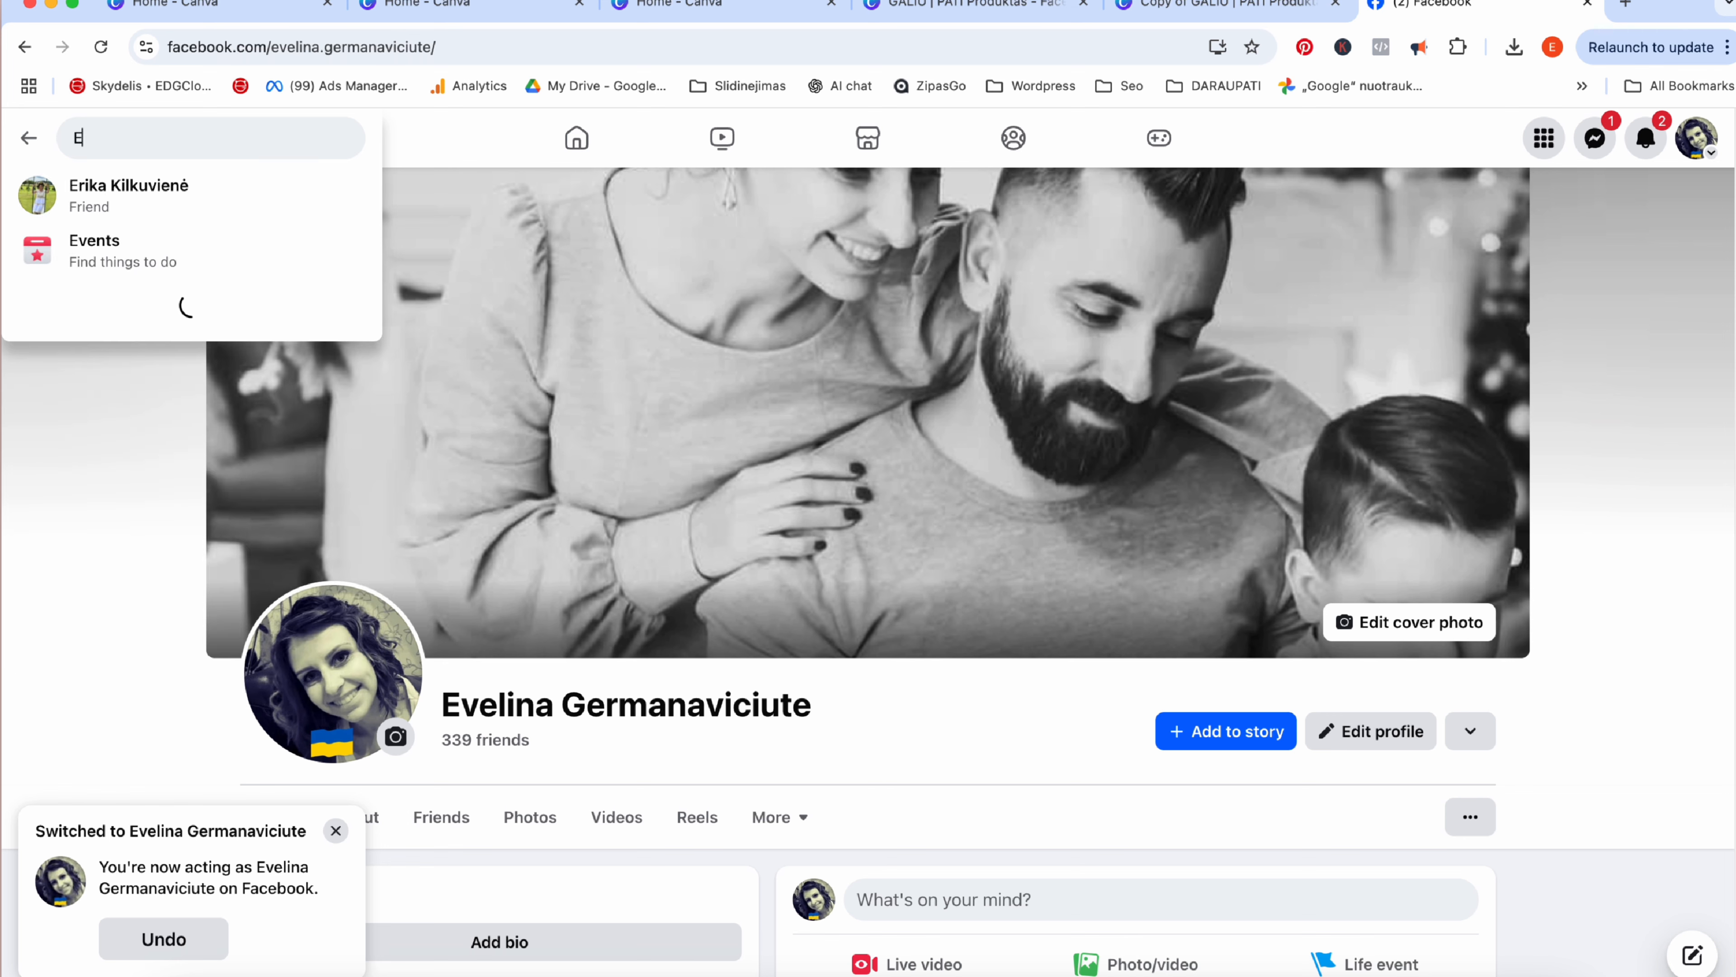
pyautogui.write('dgkid')
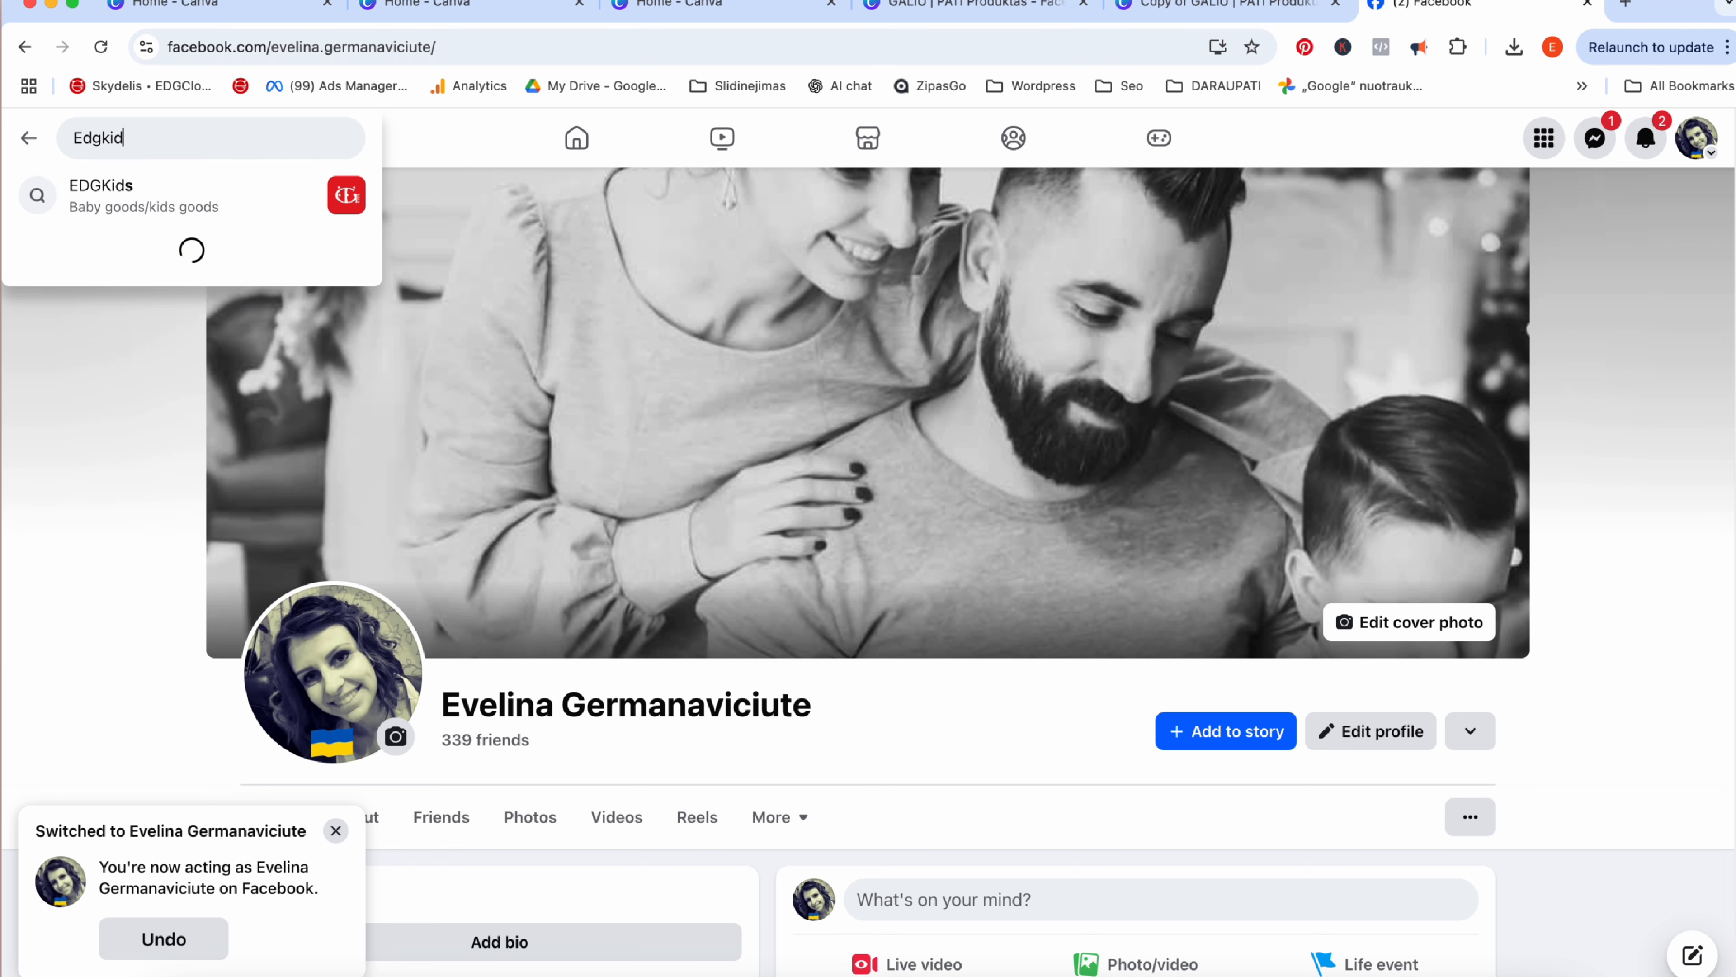
pyautogui.click(128, 186)
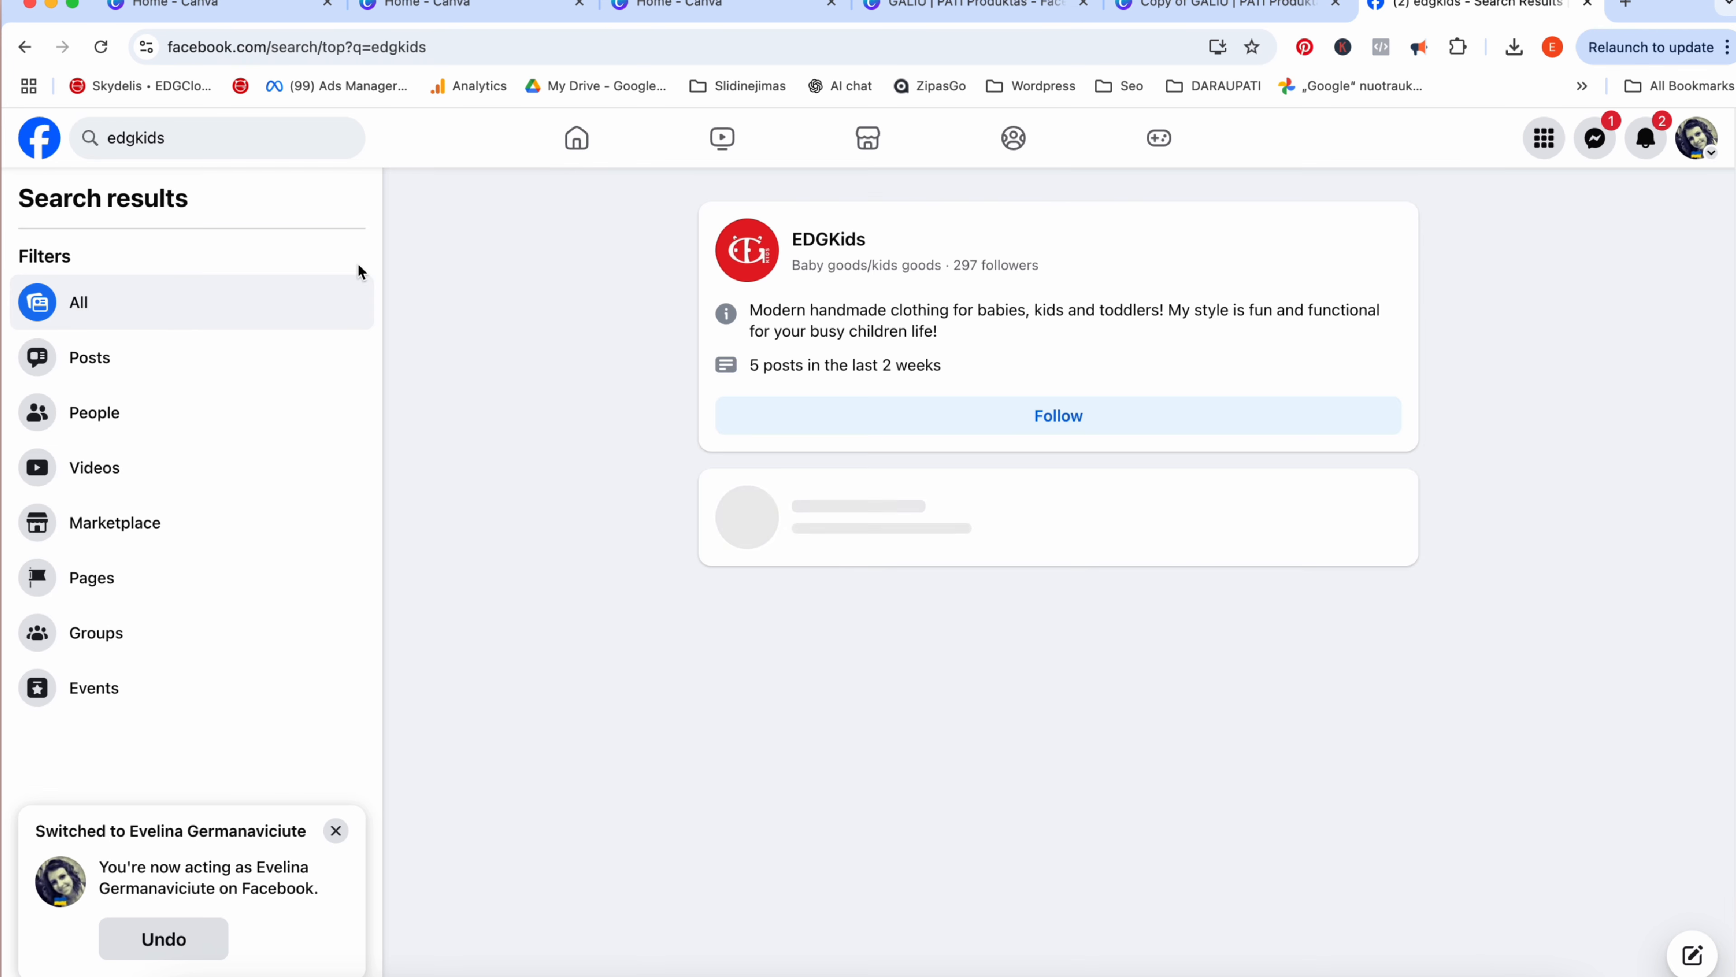
pyautogui.click(842, 263)
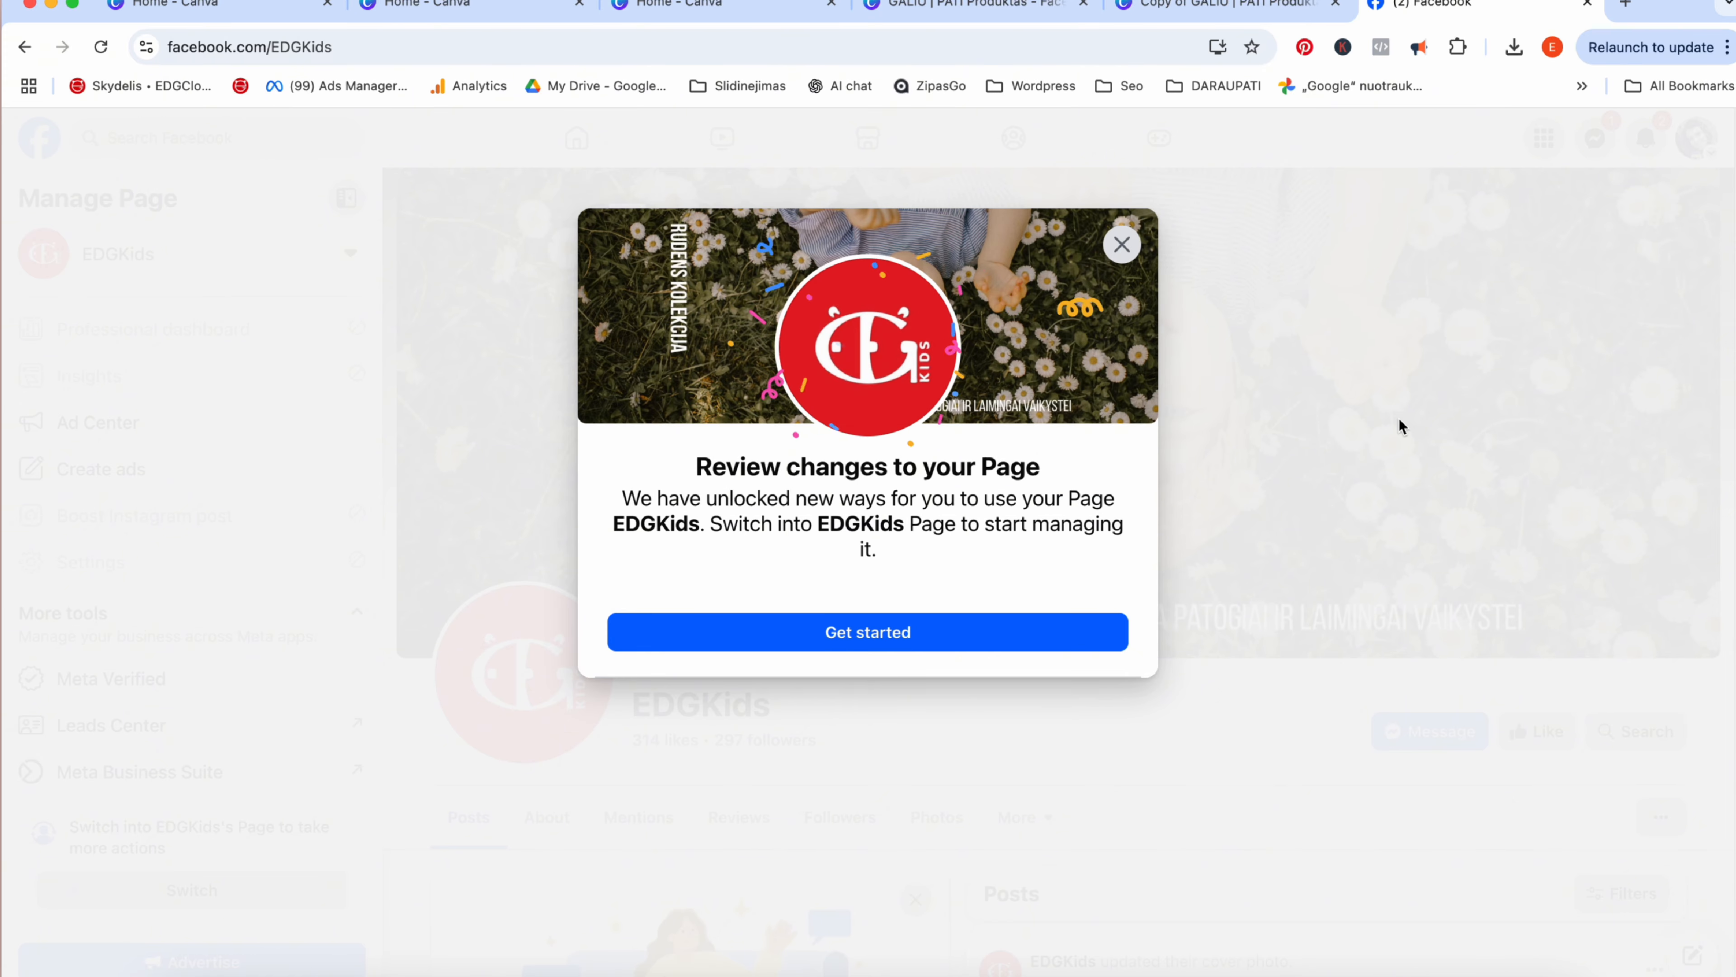
pyautogui.click(1122, 245)
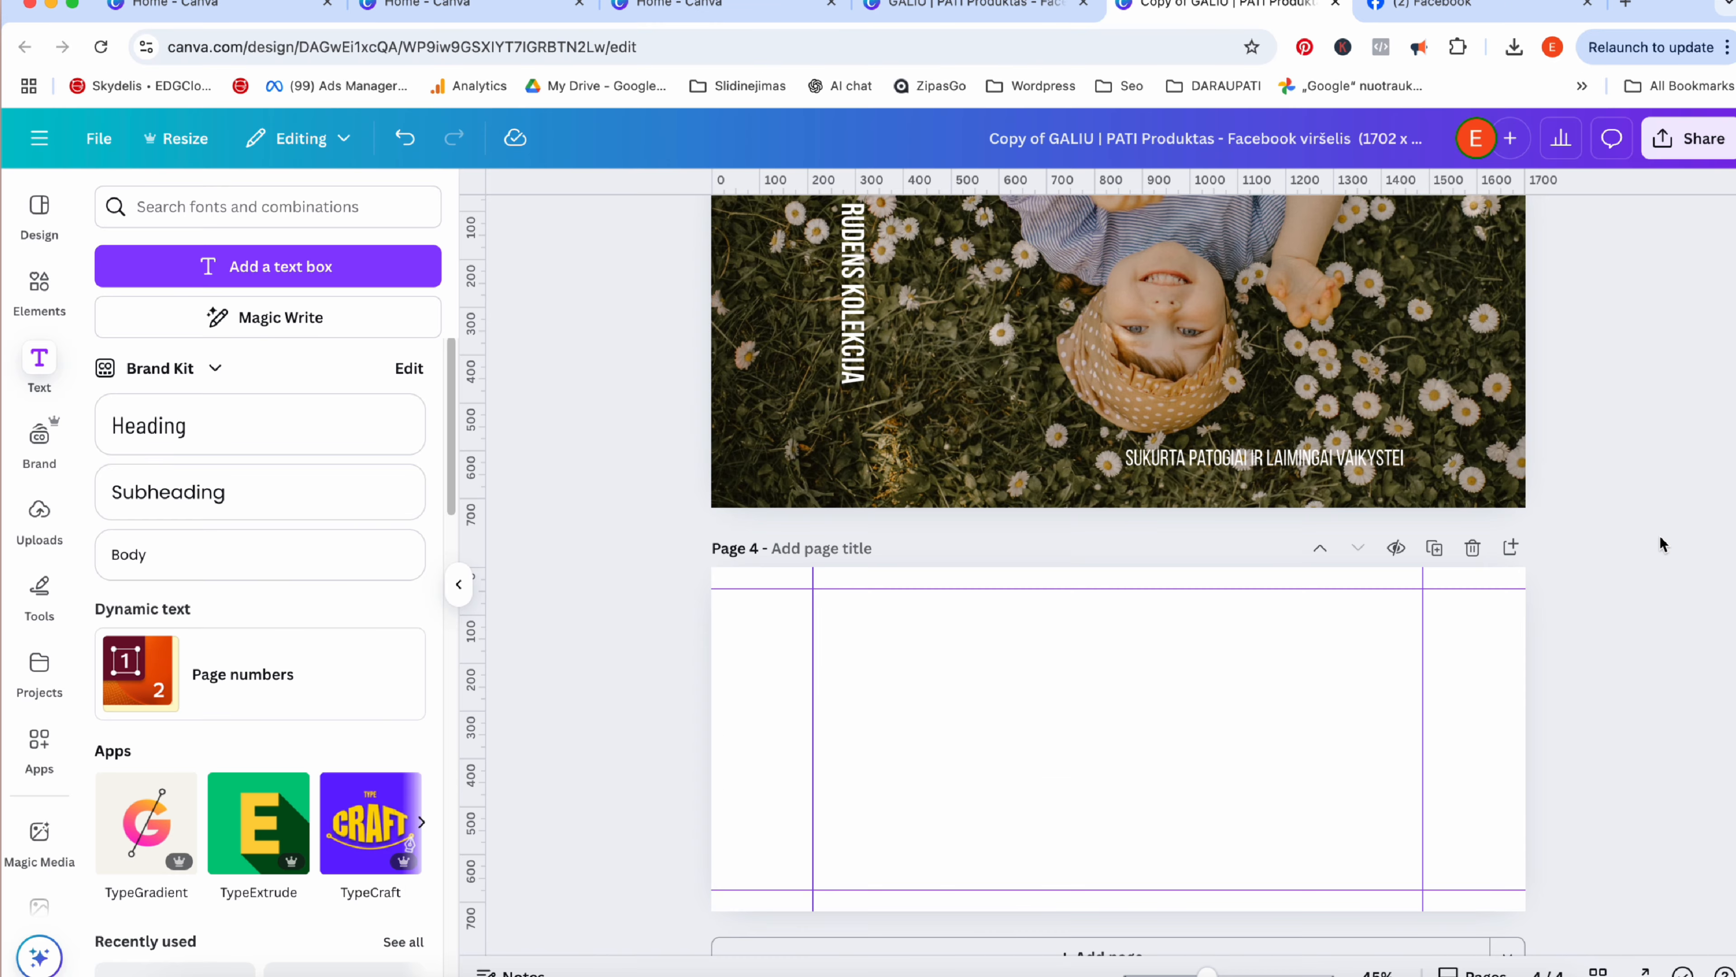
# Return to the Canva cover design and duplicate page 2 with the pink shapes and guide lines.
pyautogui.scroll(5, 1662, 544)
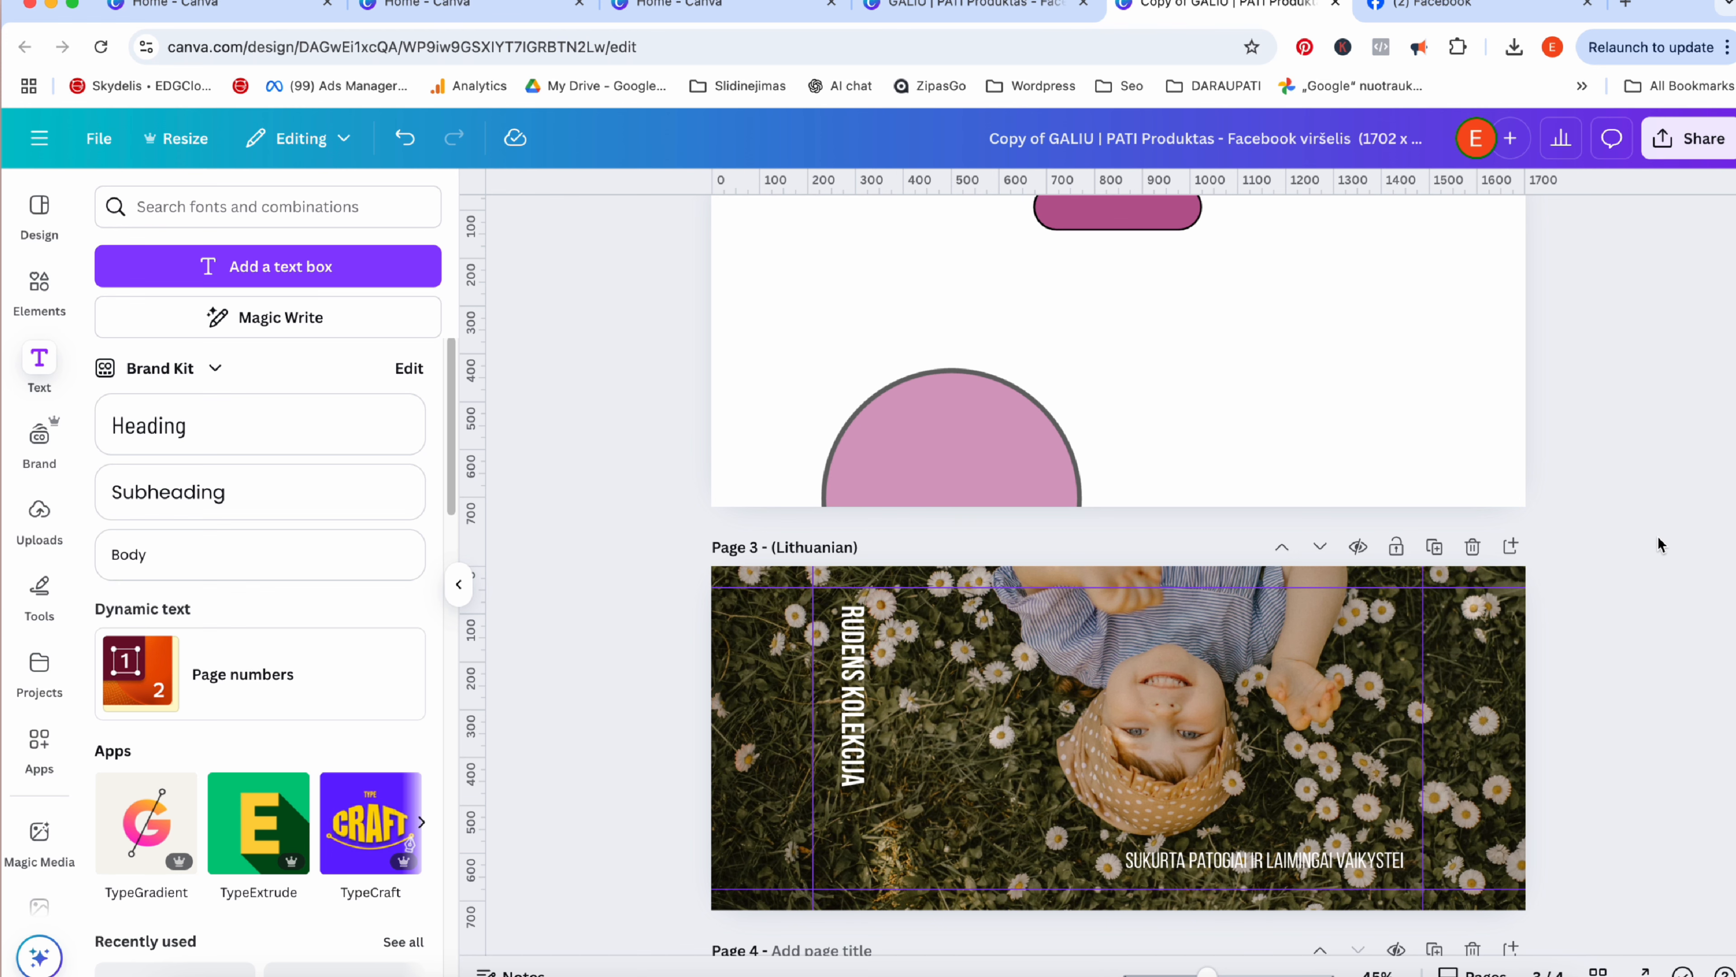
pyautogui.press('super+d')
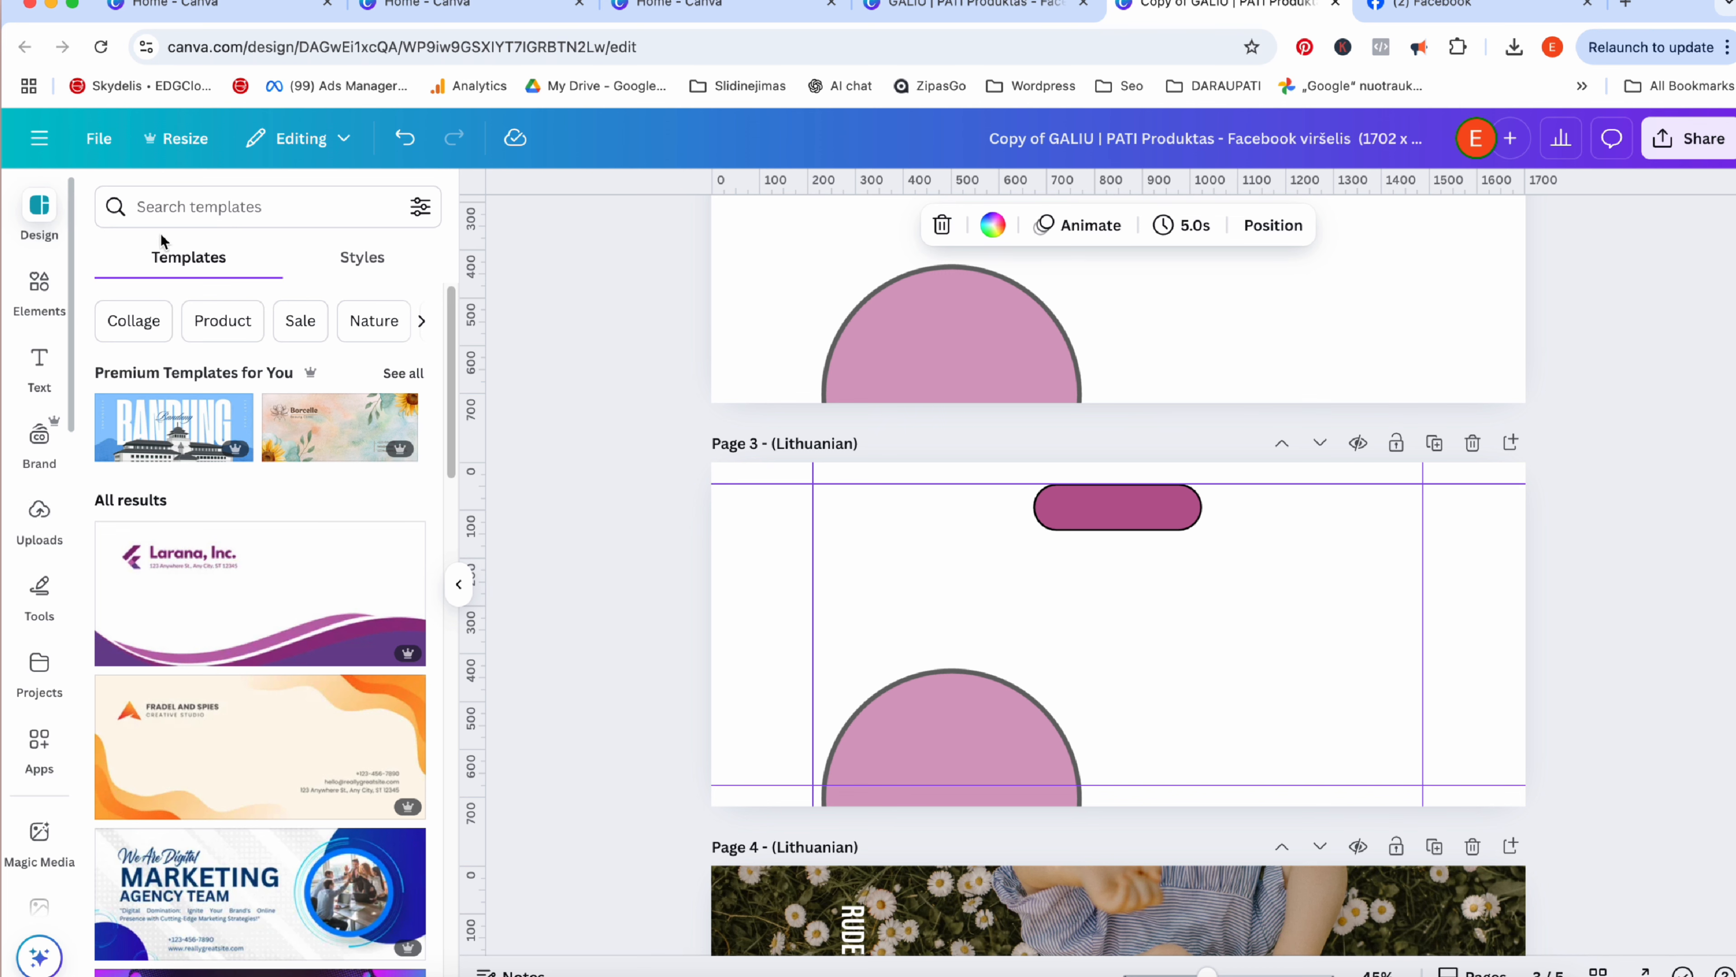
# Search the design templates for "bags".
pyautogui.click(315, 200)
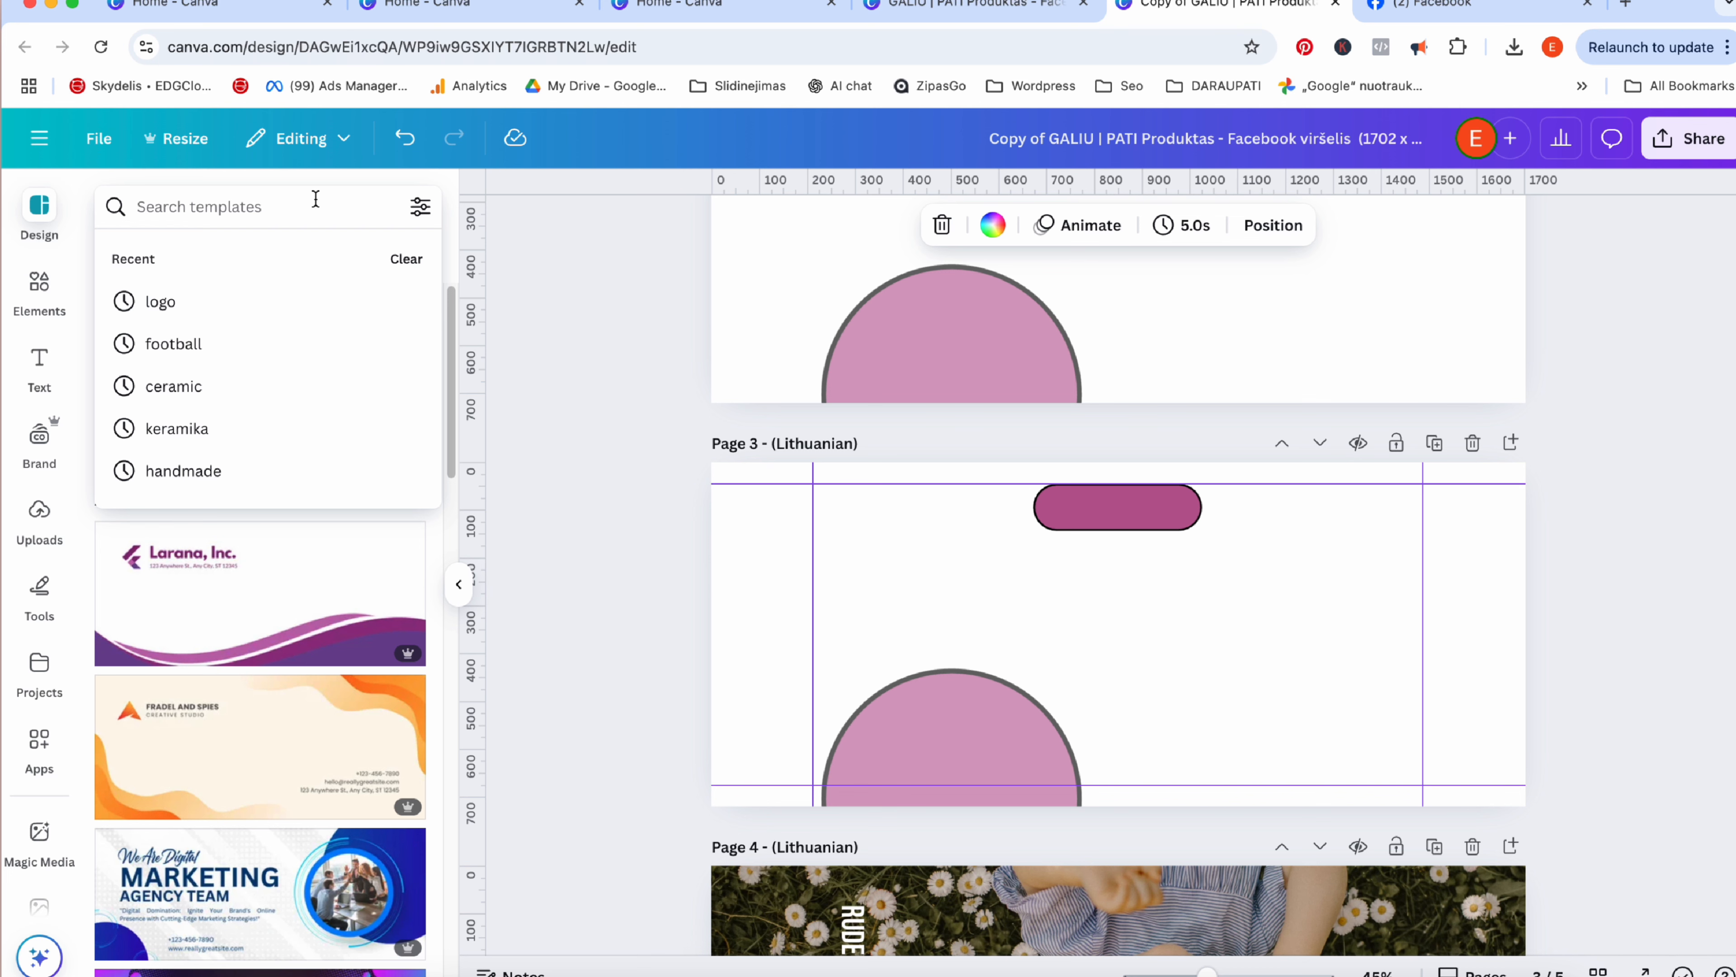
pyautogui.write('bags')
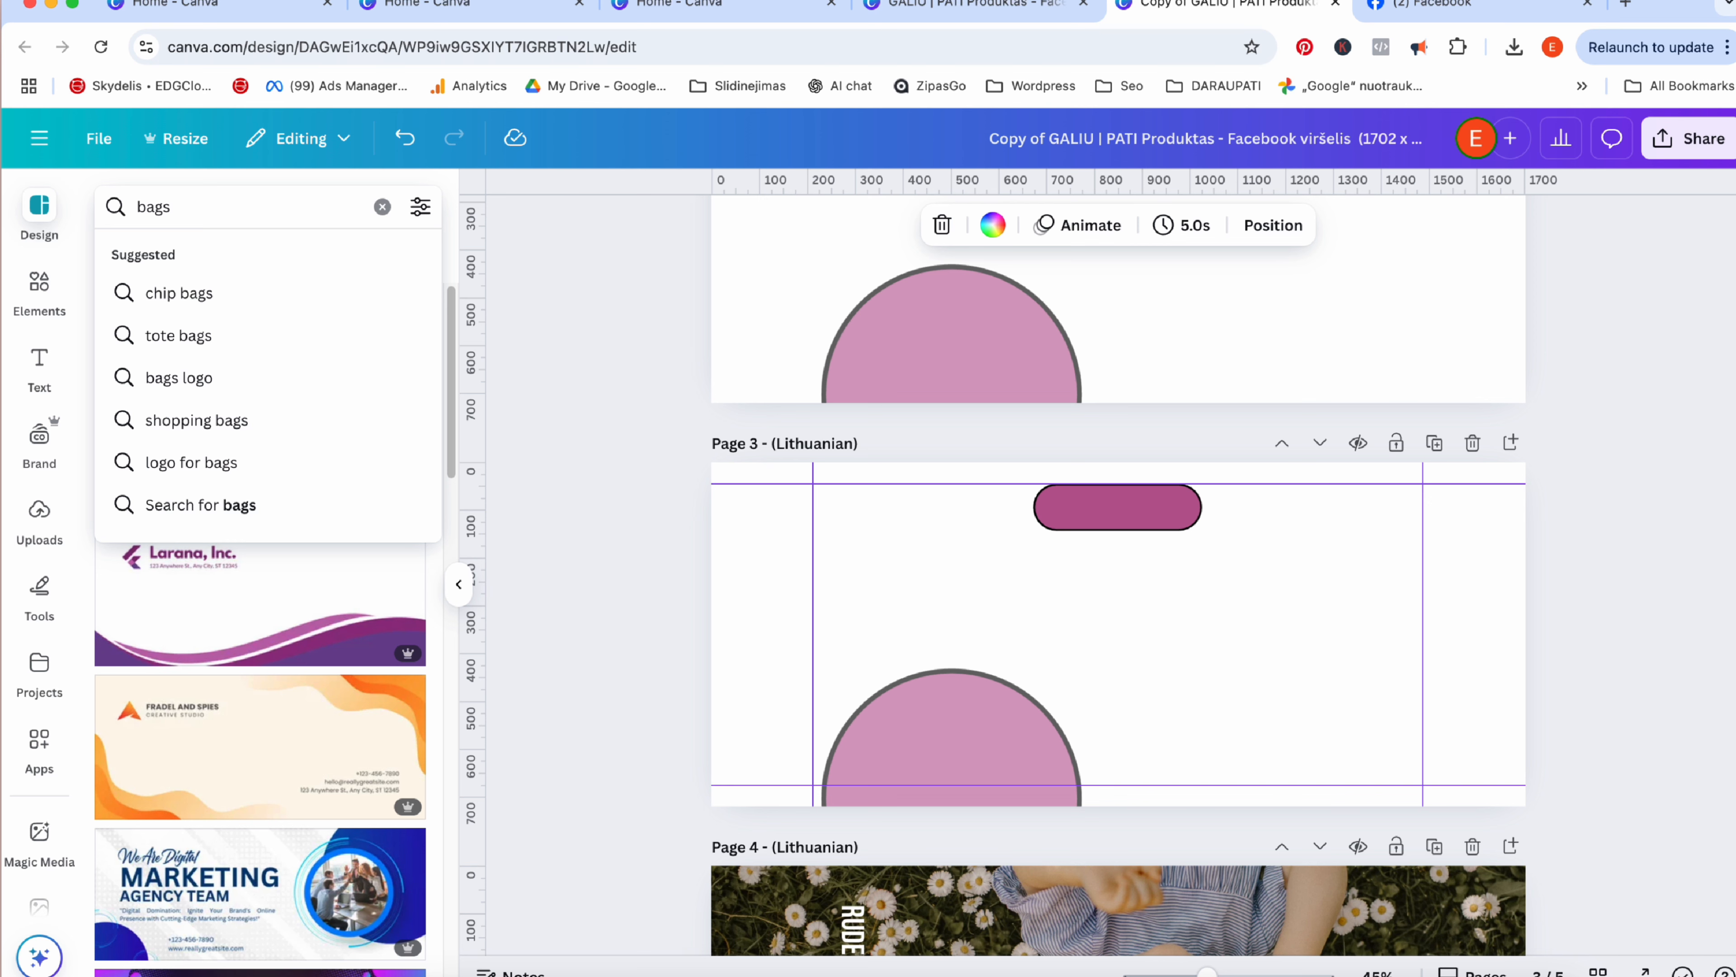
pyautogui.press('Return')
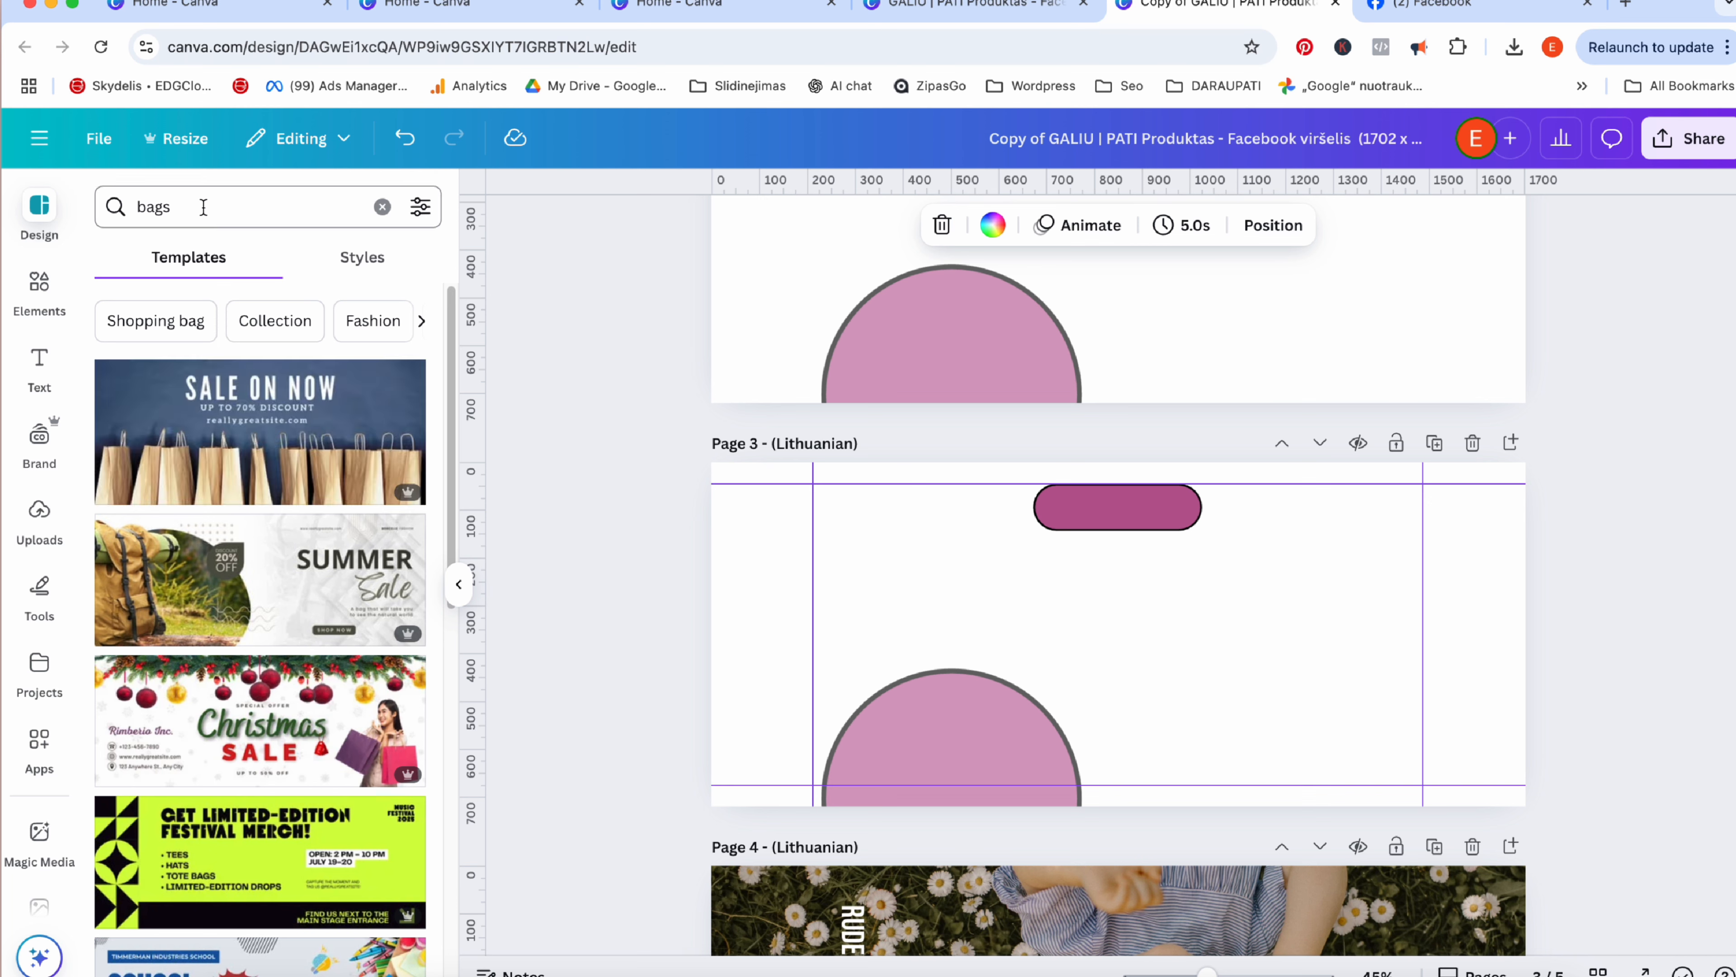
# Search the templates with the Lithuanian terms "krepsiai" and "krepšiai".
pyautogui.click(118, 206)
pyautogui.write('krepsiai')
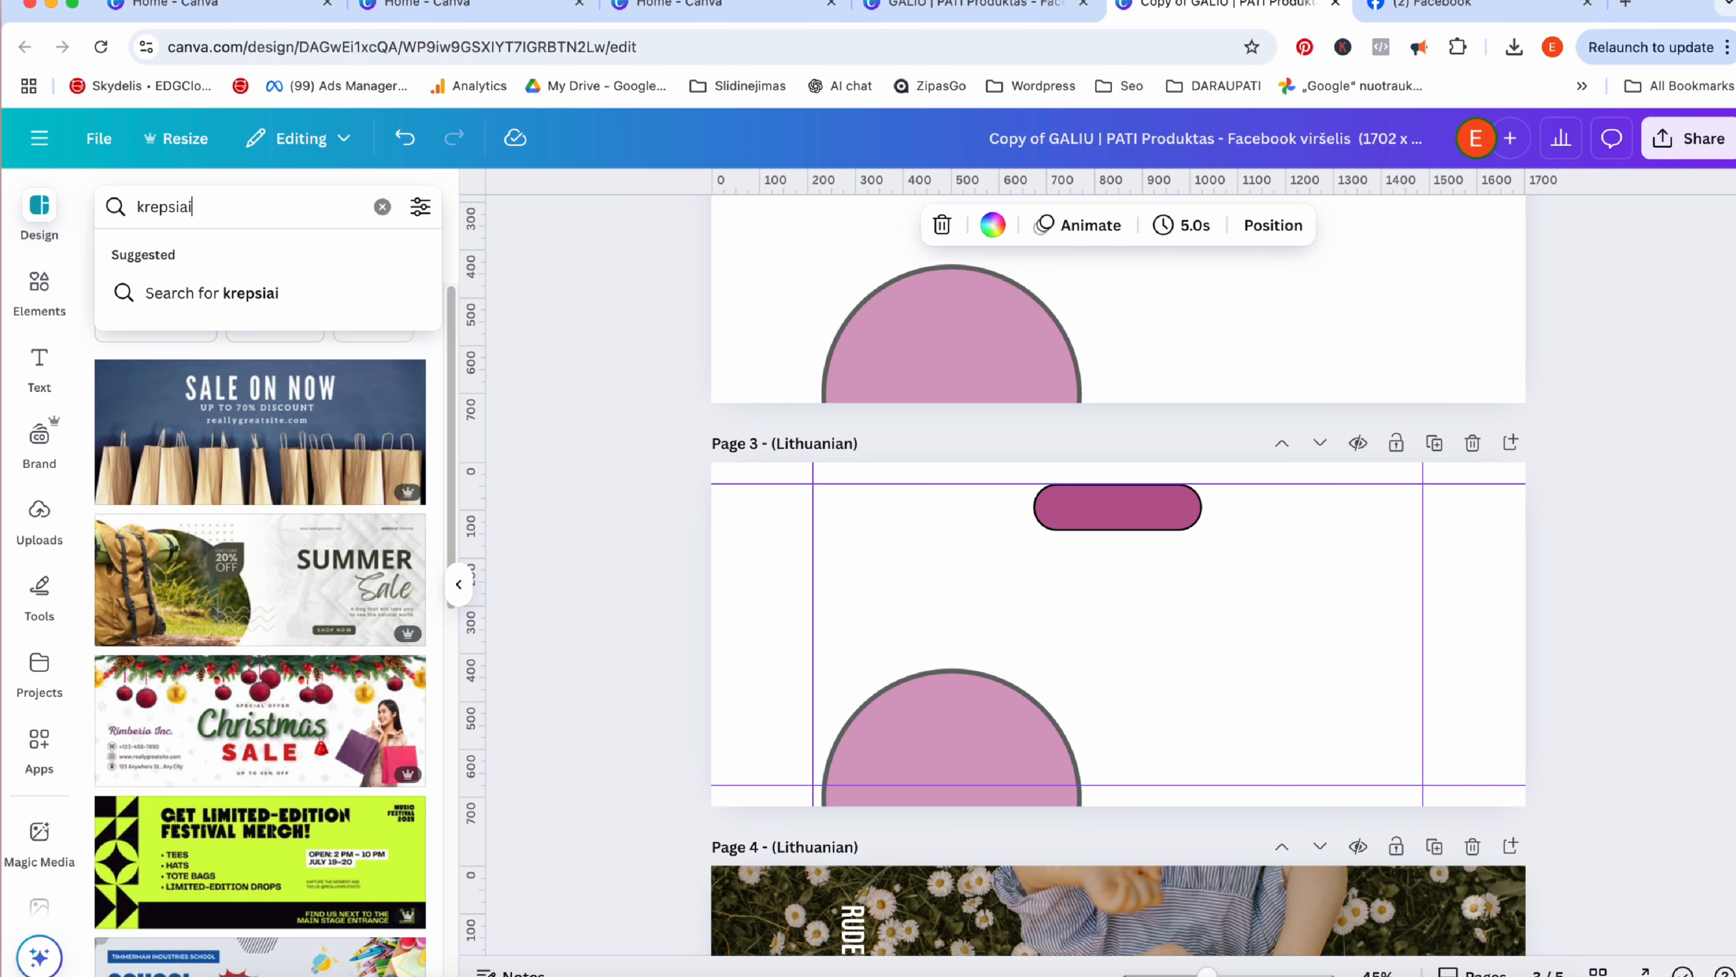
pyautogui.press('Return')
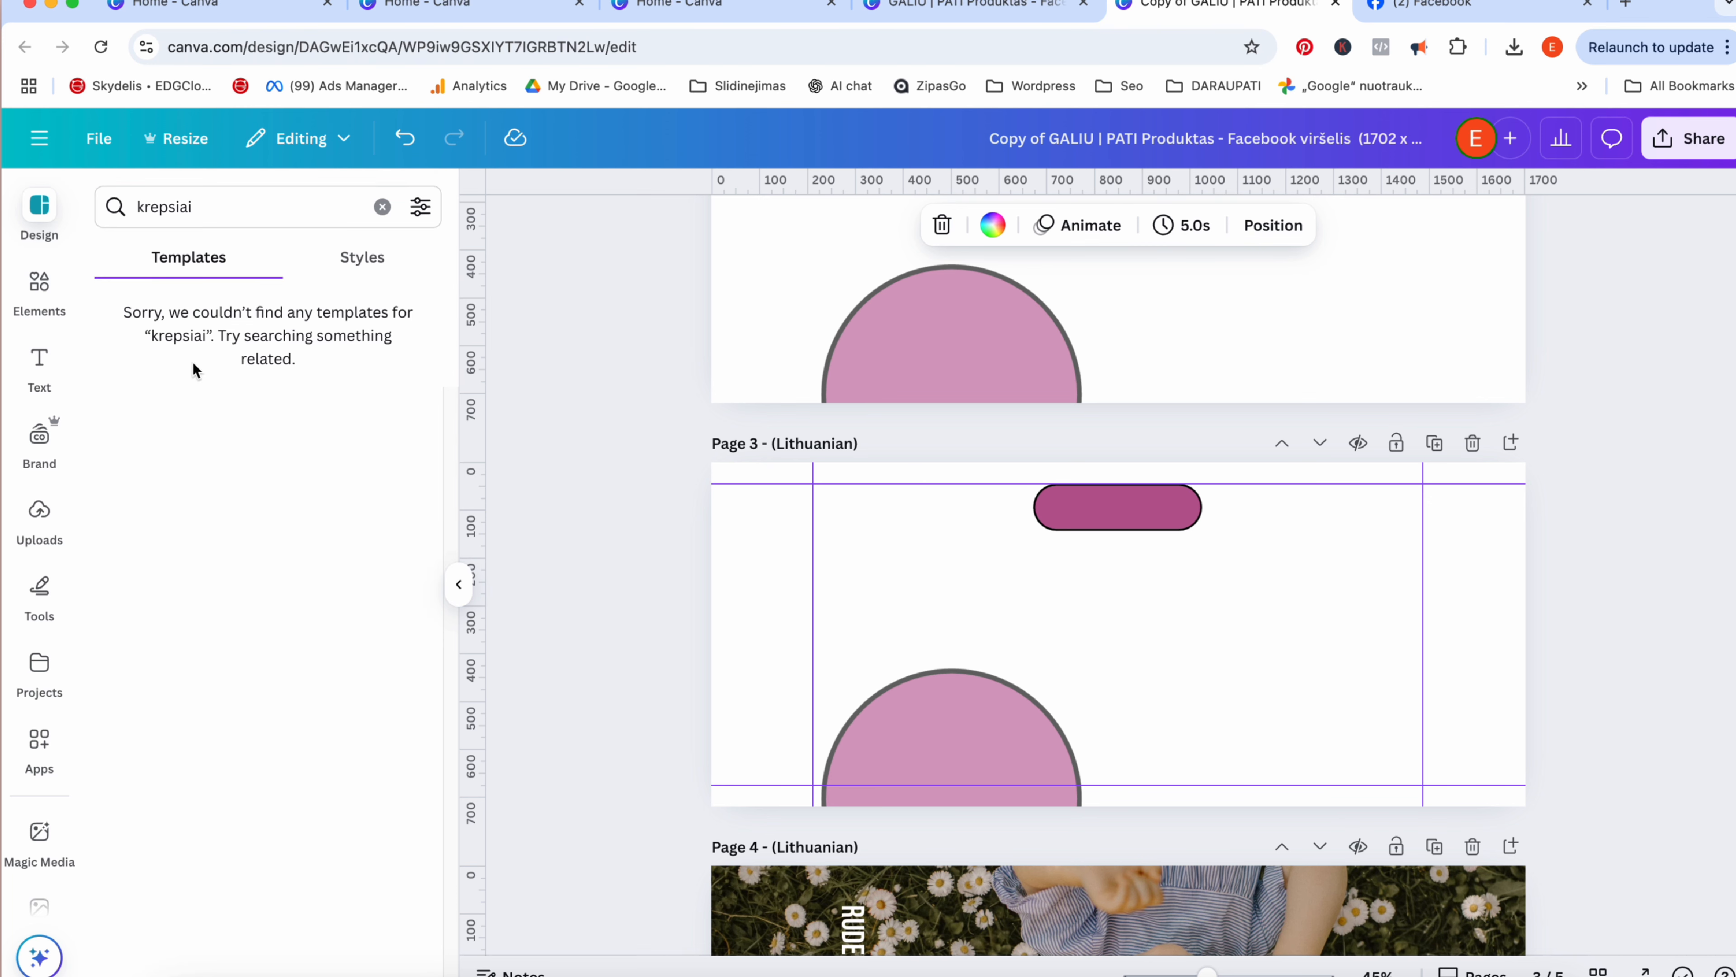
pyautogui.moveTo(229, 206); pyautogui.dragTo(164, 205)
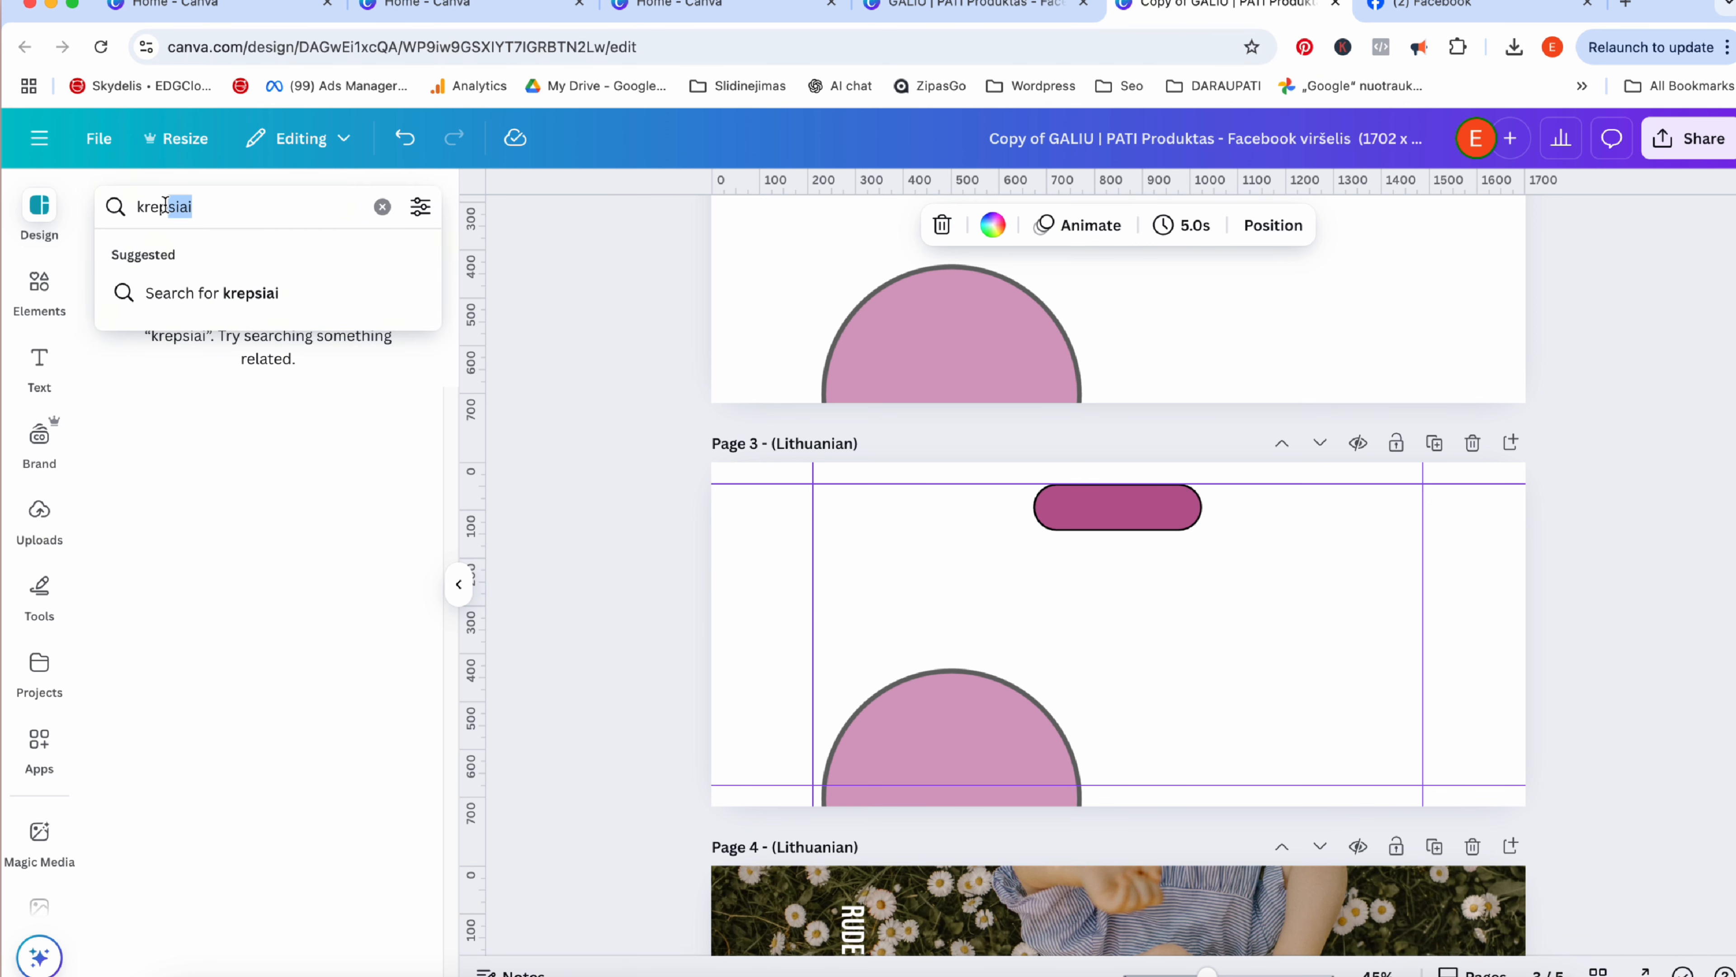
pyautogui.write('šiai')
pyautogui.press('Return')
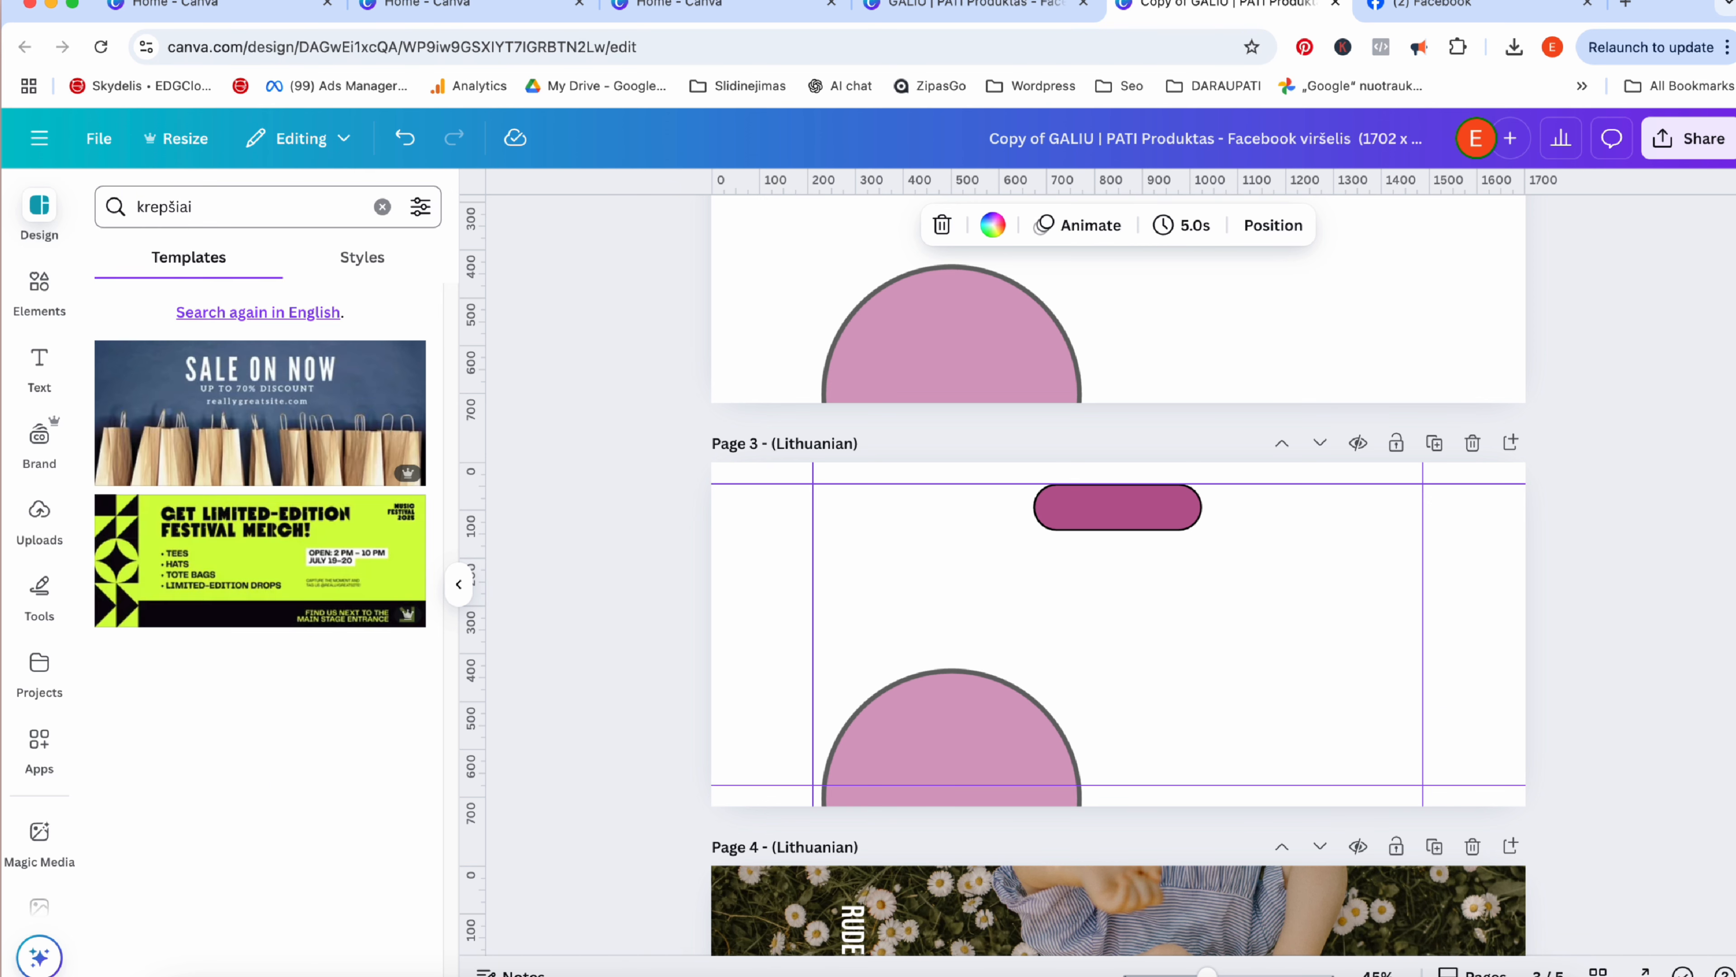
# Repeat the template search with the English term "bags".
pyautogui.moveTo(255, 206); pyautogui.dragTo(25, 216)
pyautogui.write('bags')
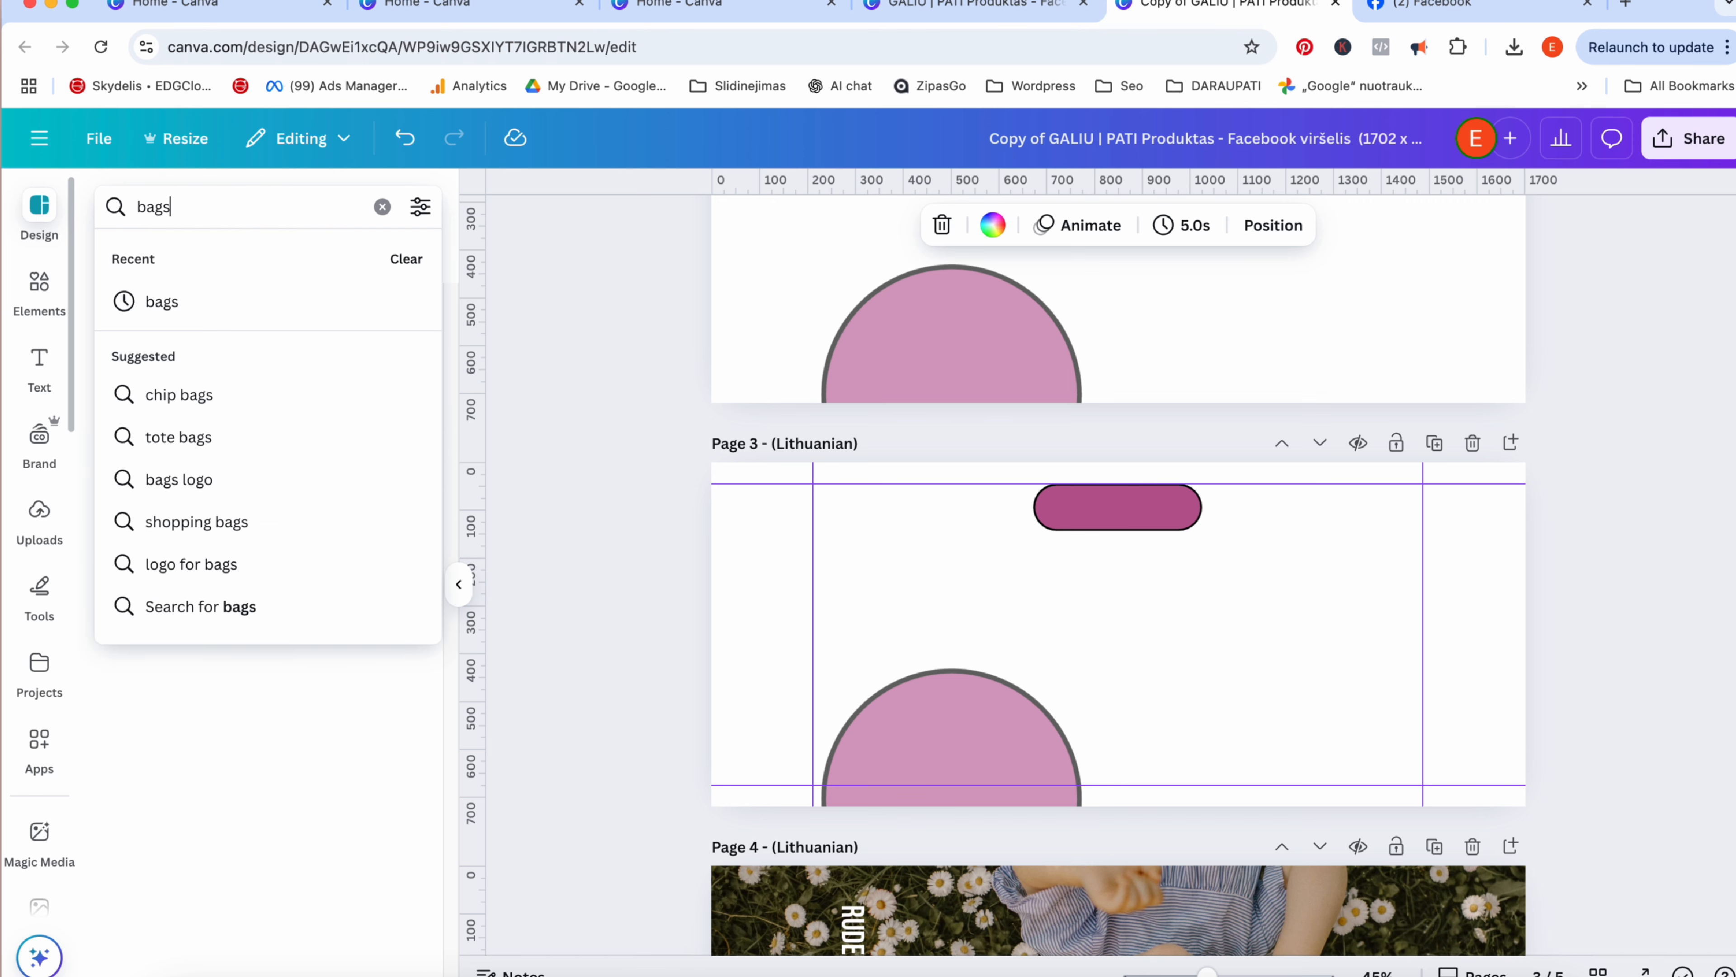
pyautogui.press('Return')
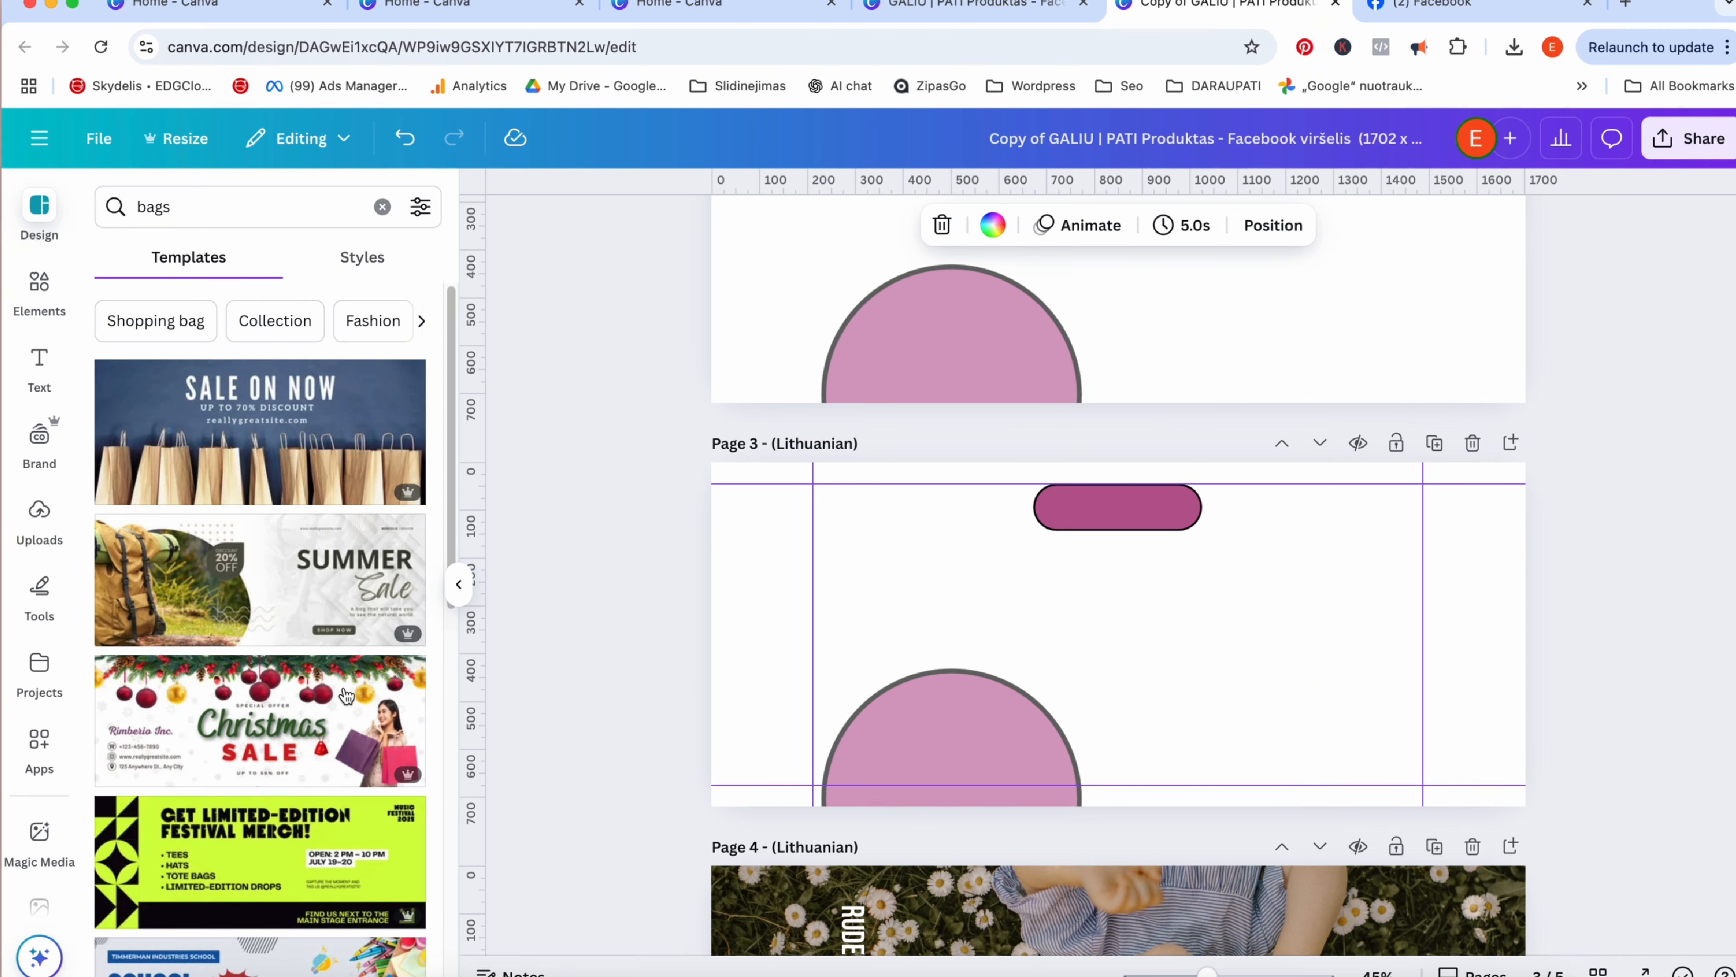
# Look through the "bags" template results and search the design templates for "bag" instead.
pyautogui.scroll(-1, 343, 686)
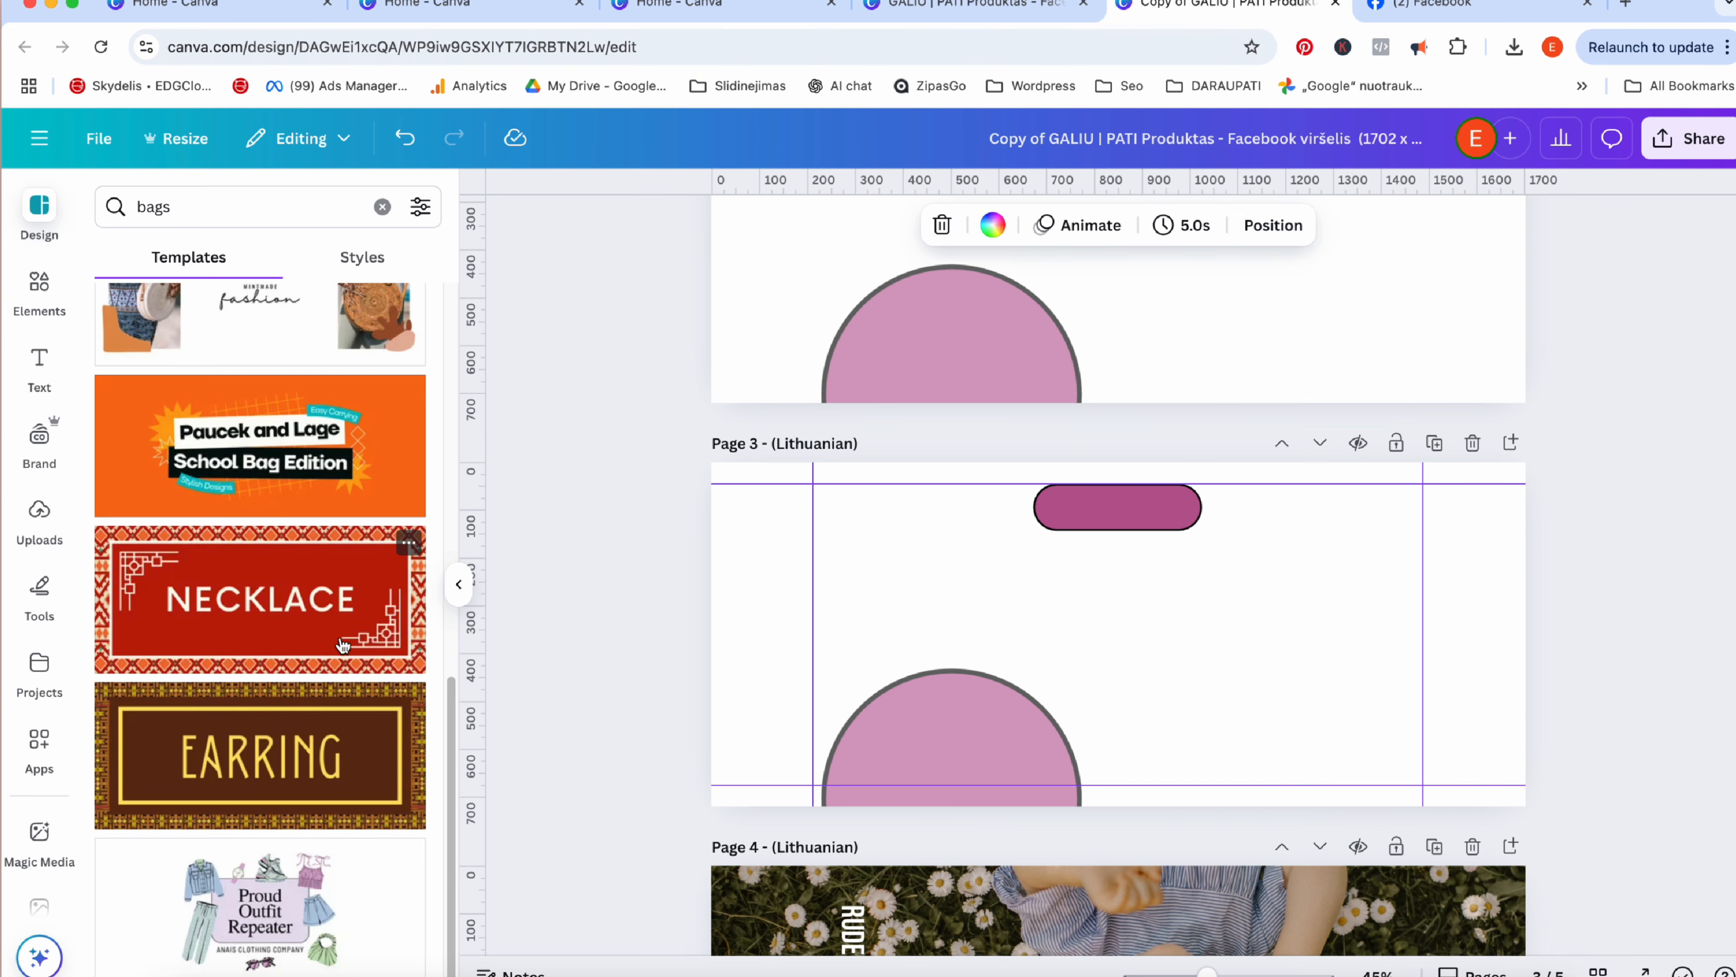
pyautogui.press('BackSpace')
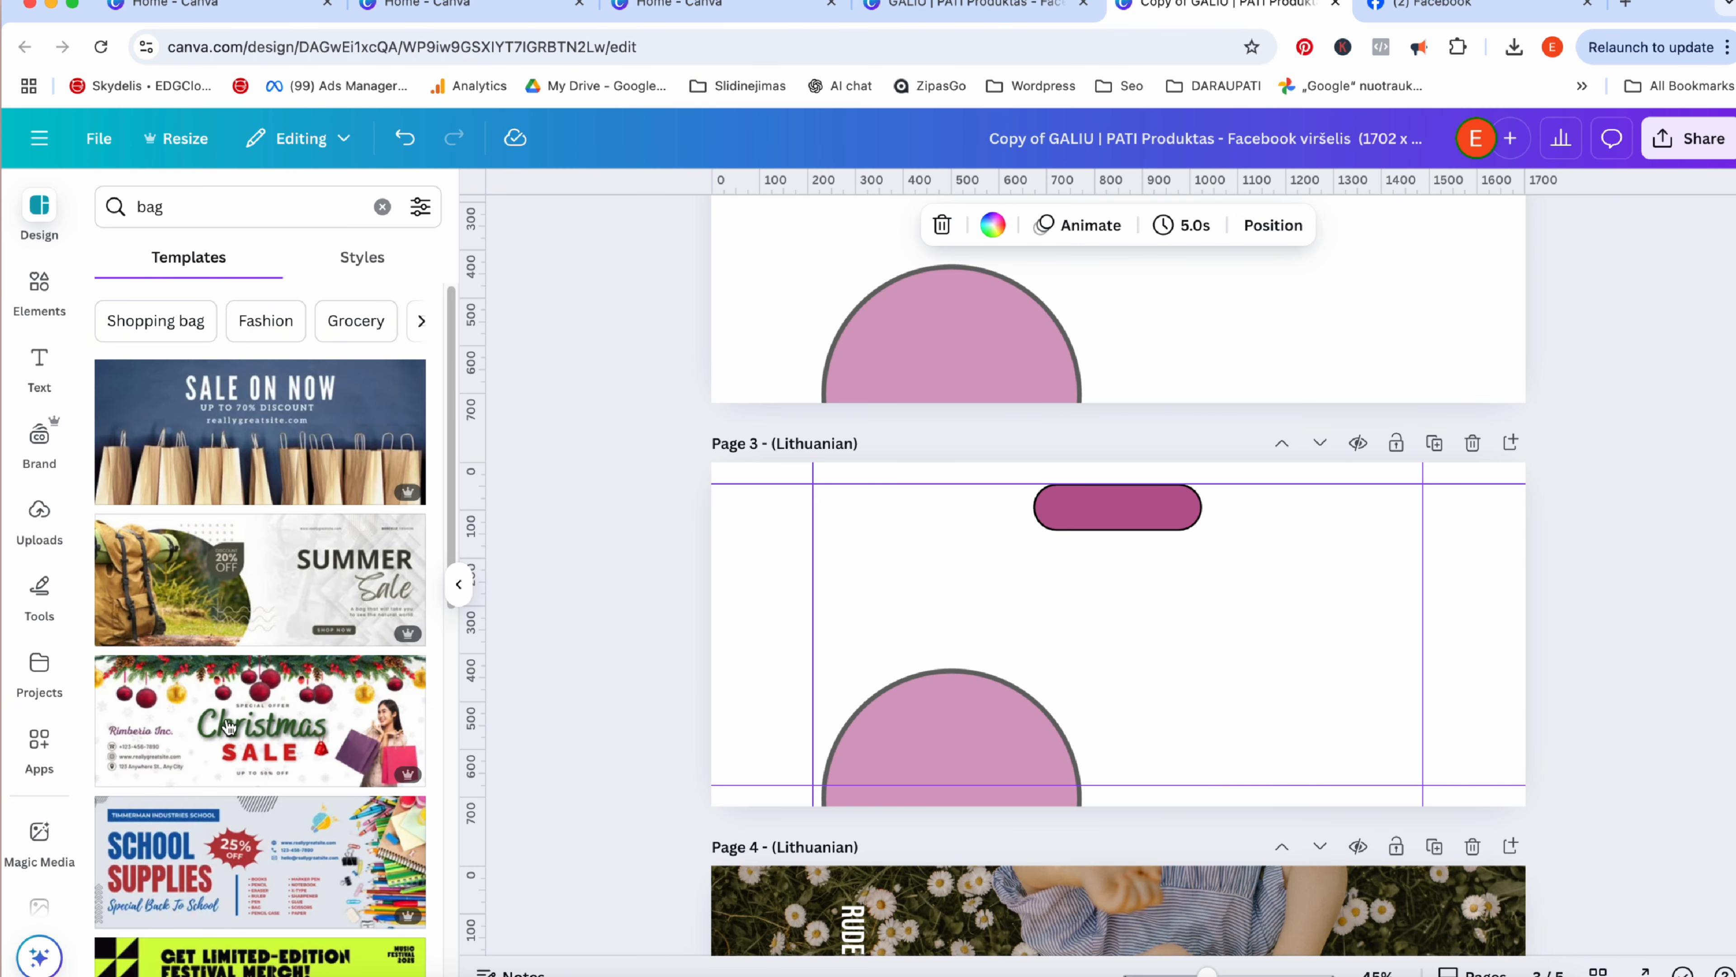
# From the original safe-zone design, go to the template library and open its Facebook Cover category.
pyautogui.click(1018, 19)
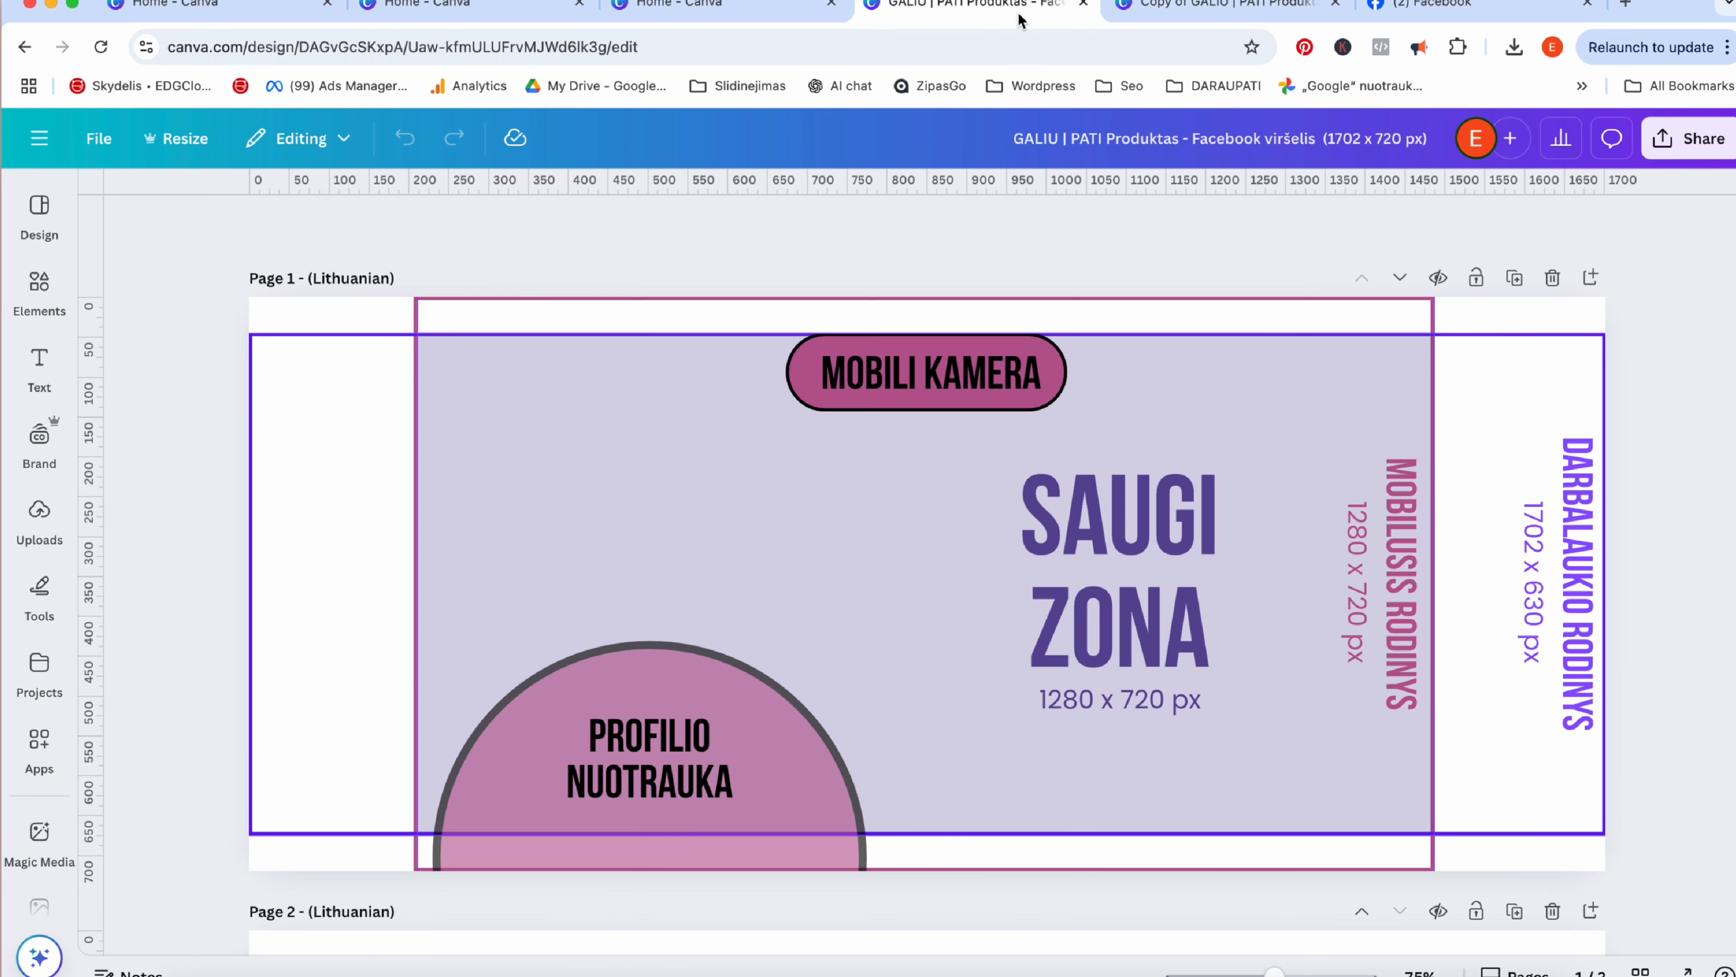
pyautogui.click(48, 140)
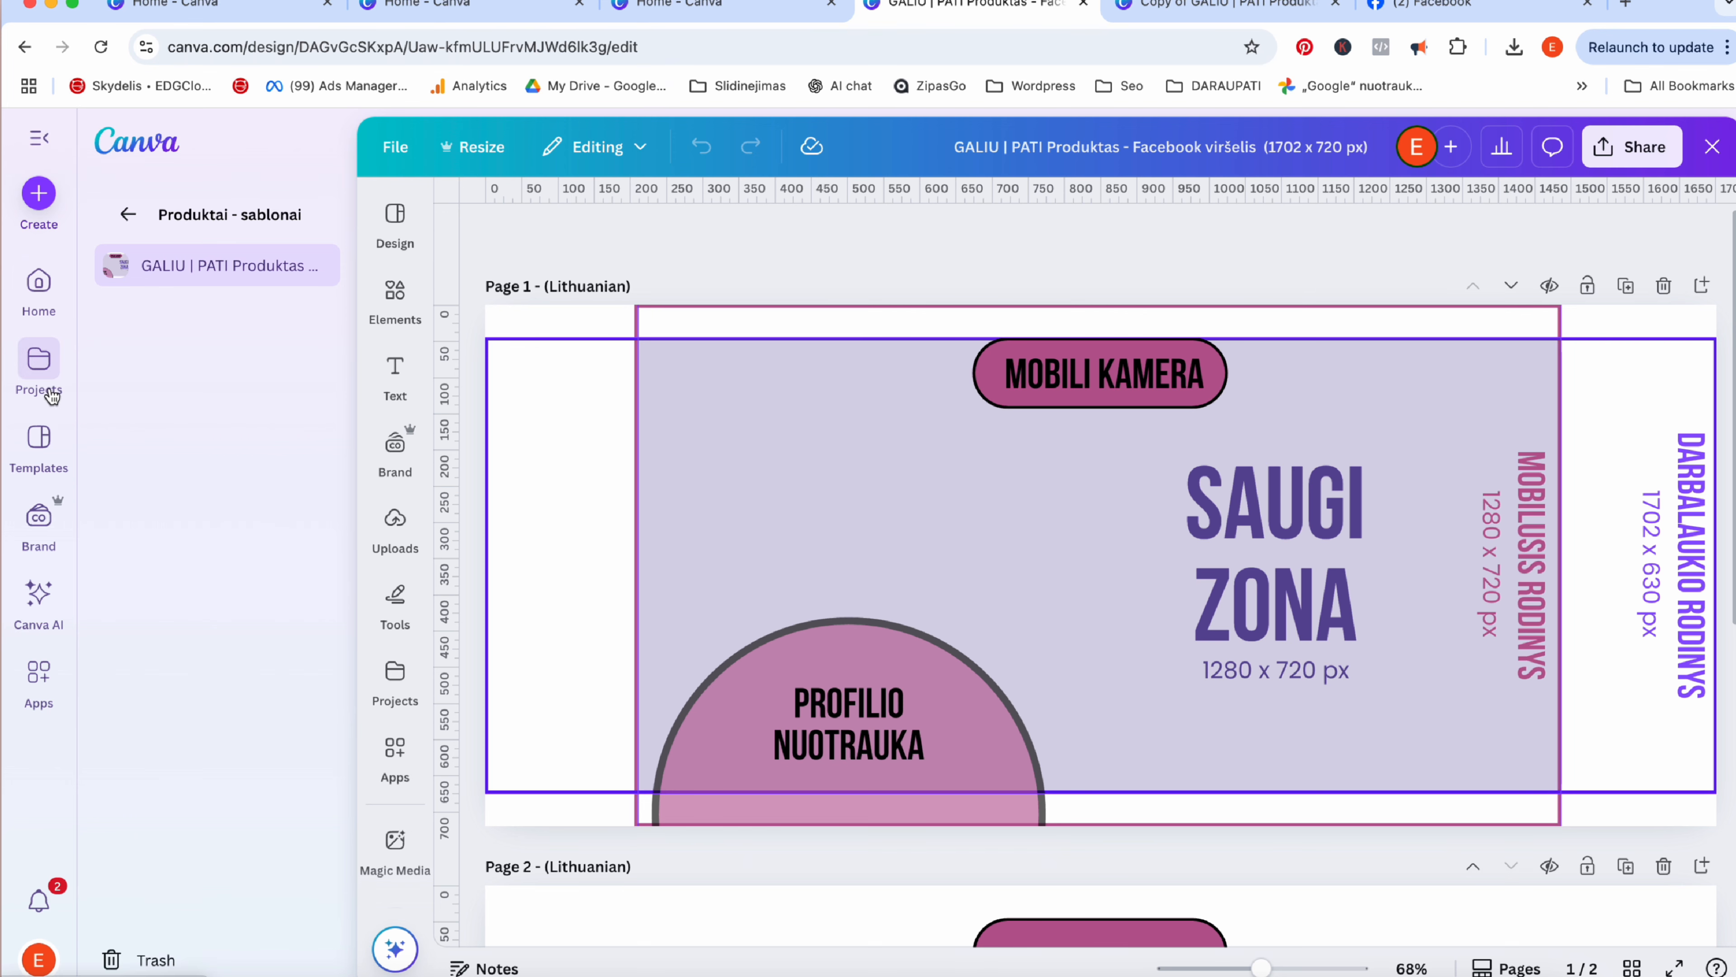
pyautogui.click(39, 441)
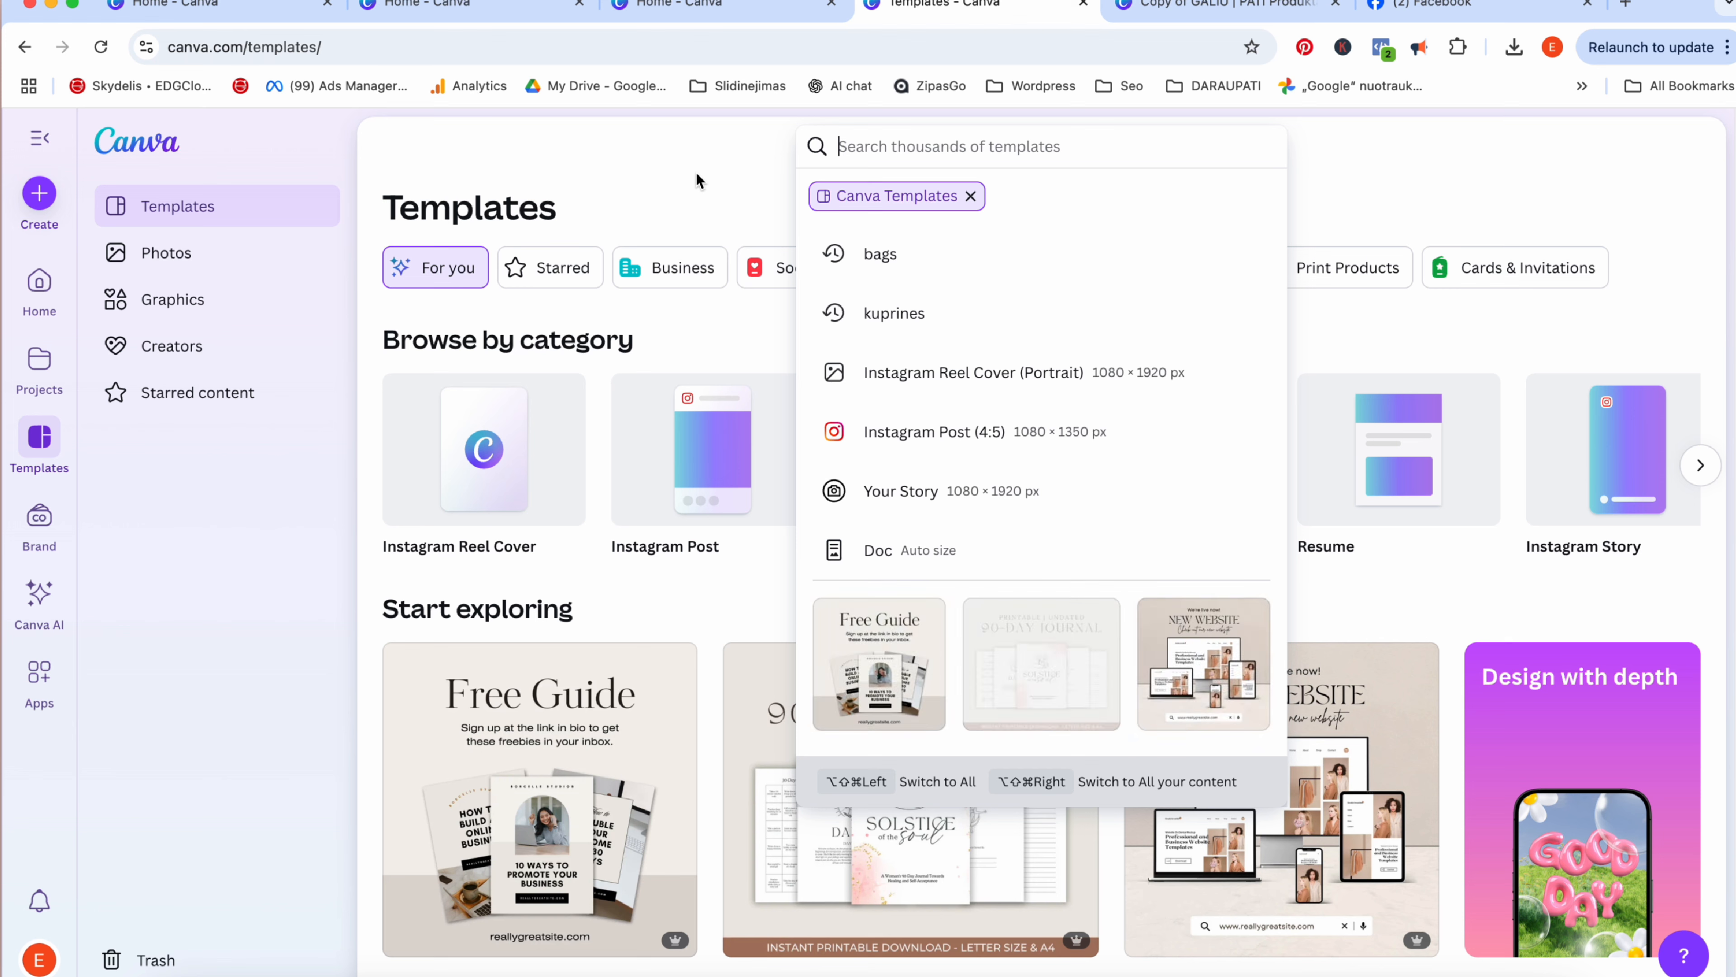
pyautogui.click(699, 176)
pyautogui.click(1700, 467)
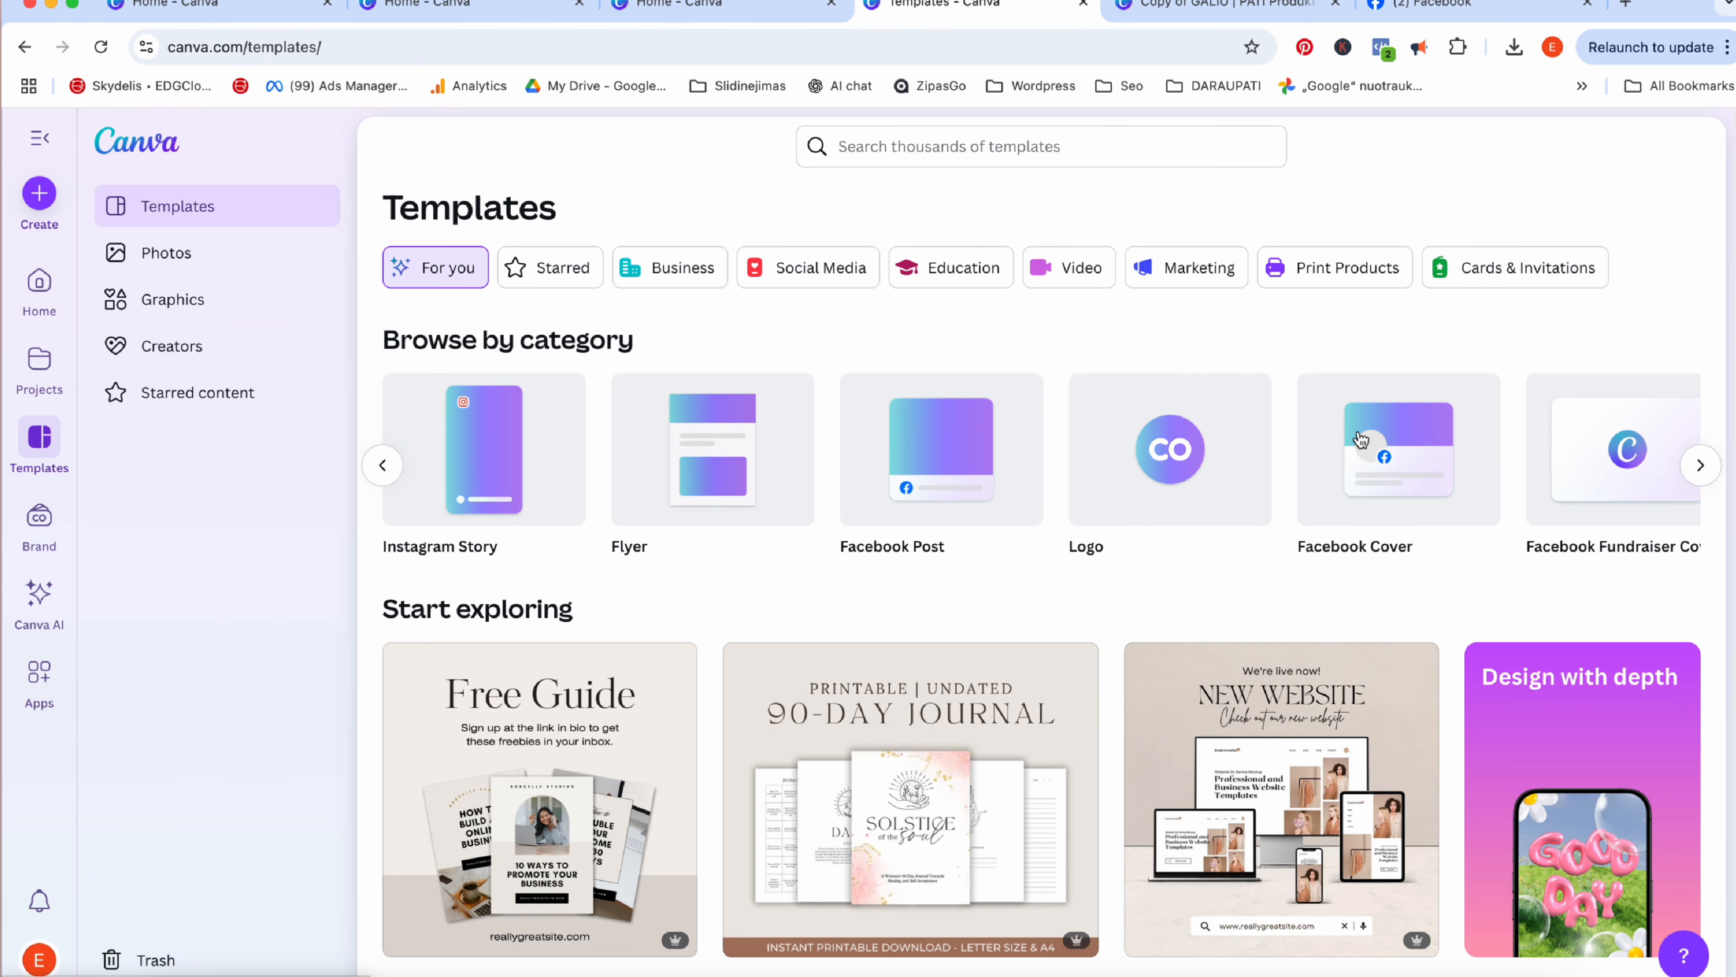
pyautogui.click(1406, 435)
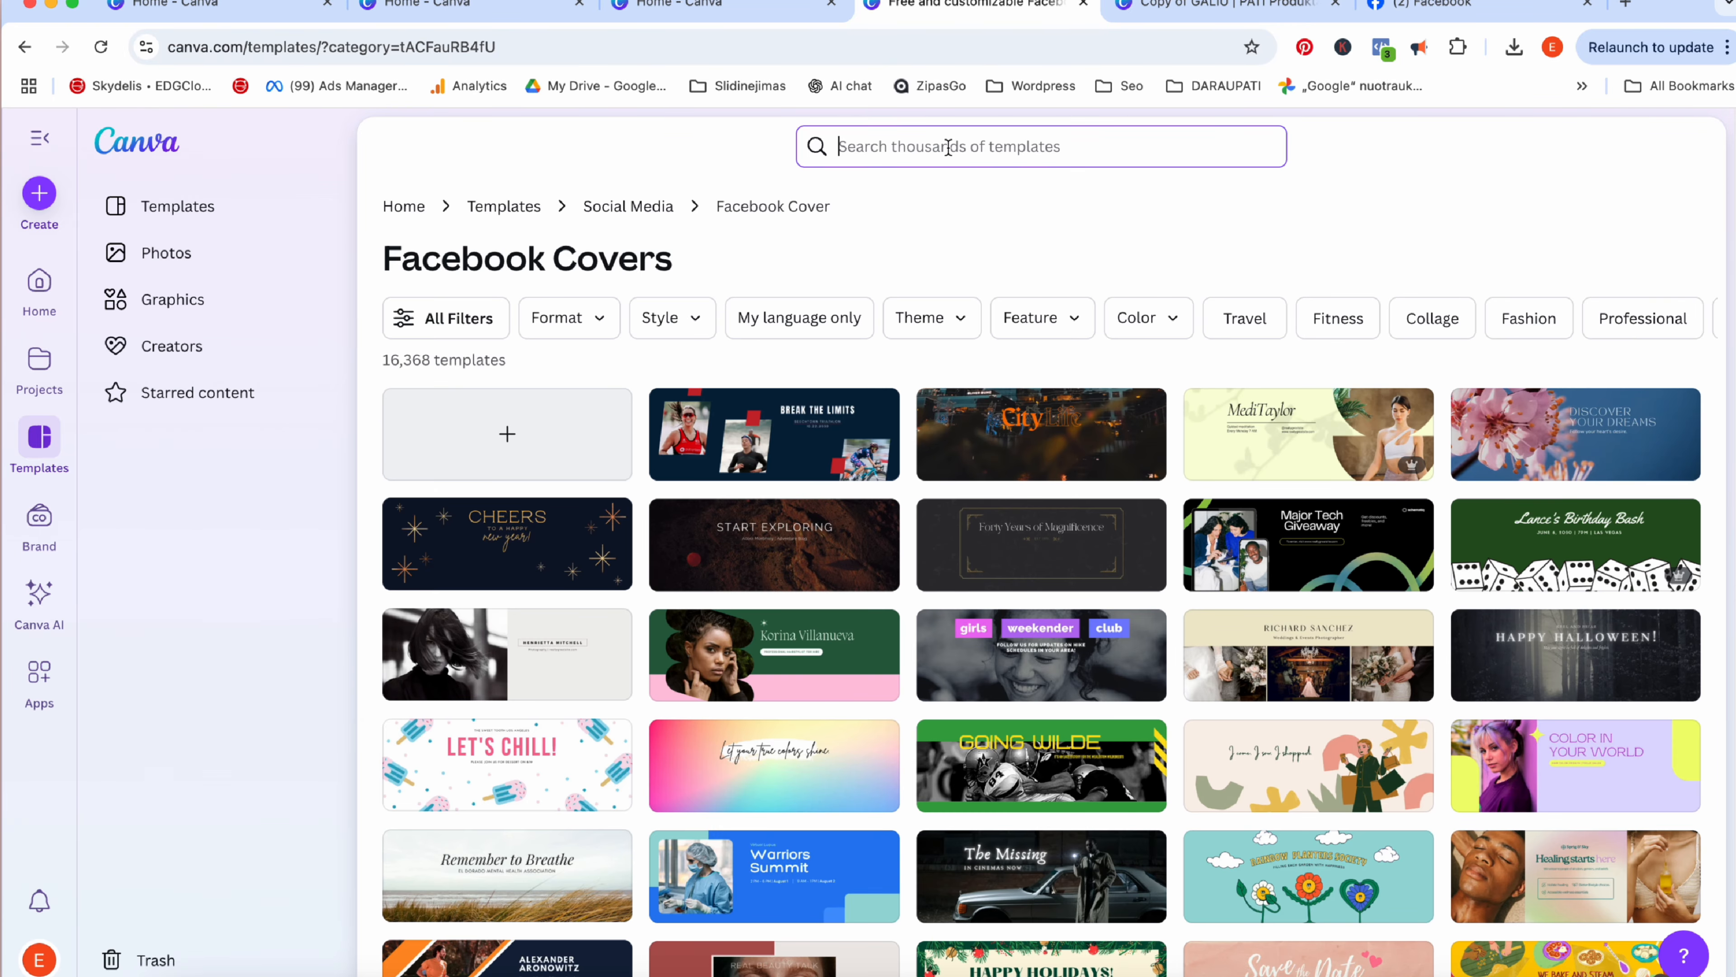
# Search the template library for "bags" and look through the results.
pyautogui.click(960, 150)
pyautogui.write('bags')
pyautogui.press('Return')
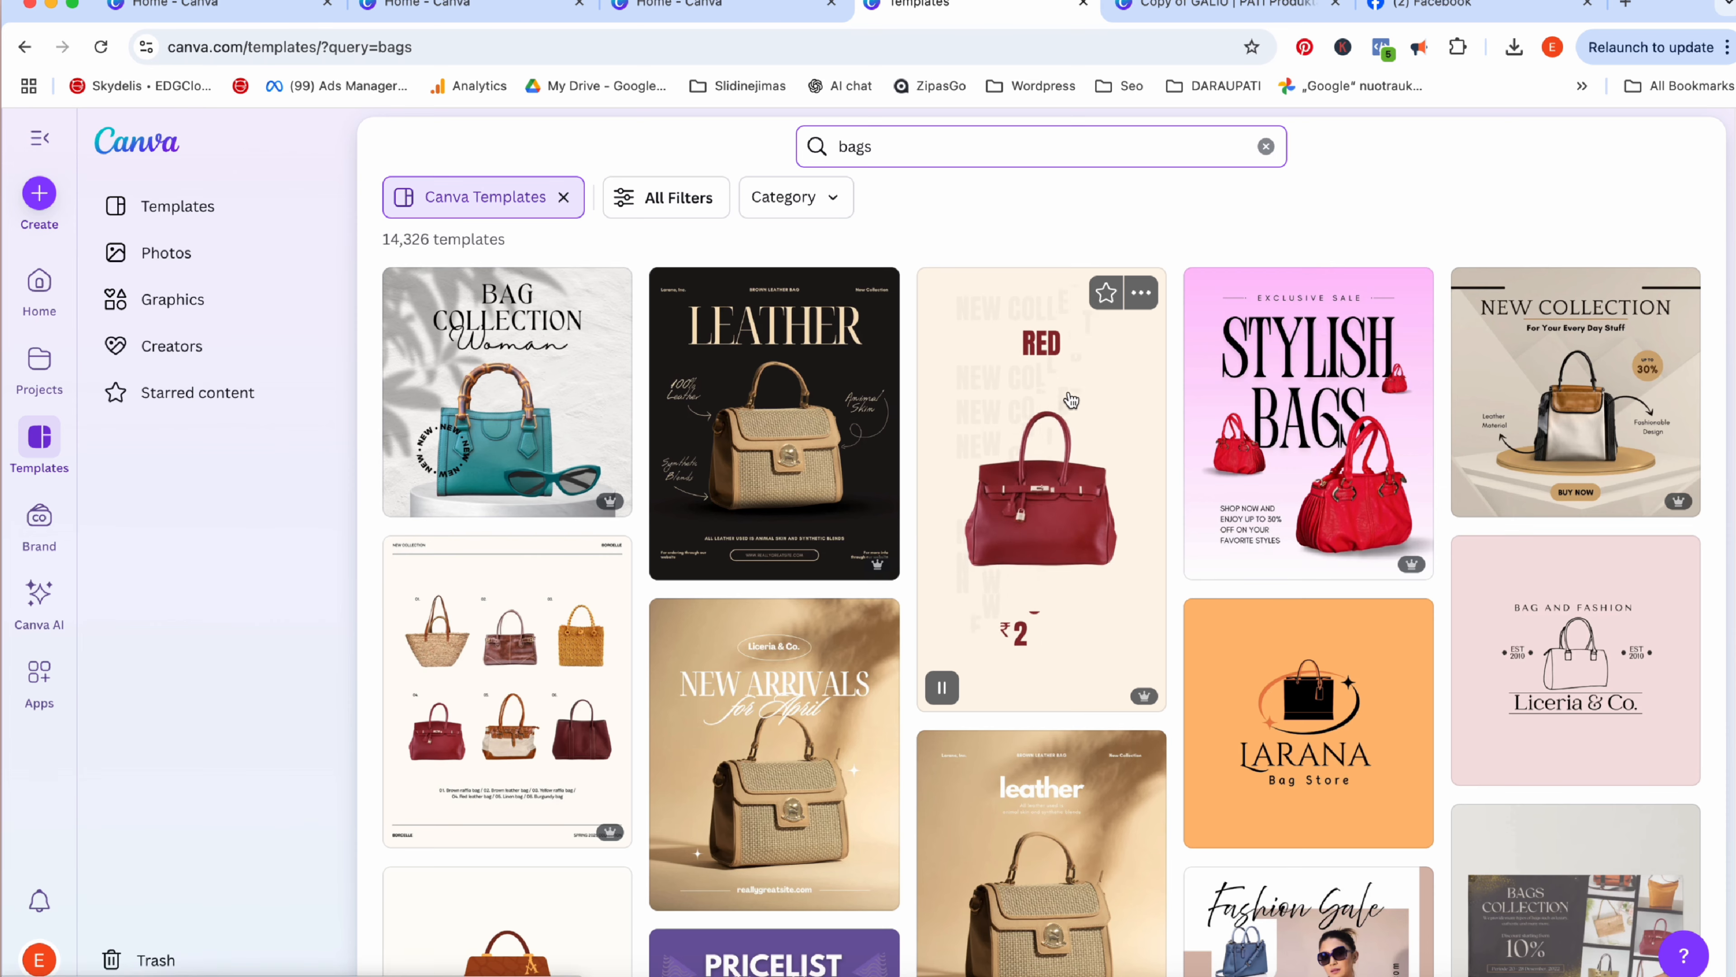
pyautogui.scroll(-10, 1077, 399)
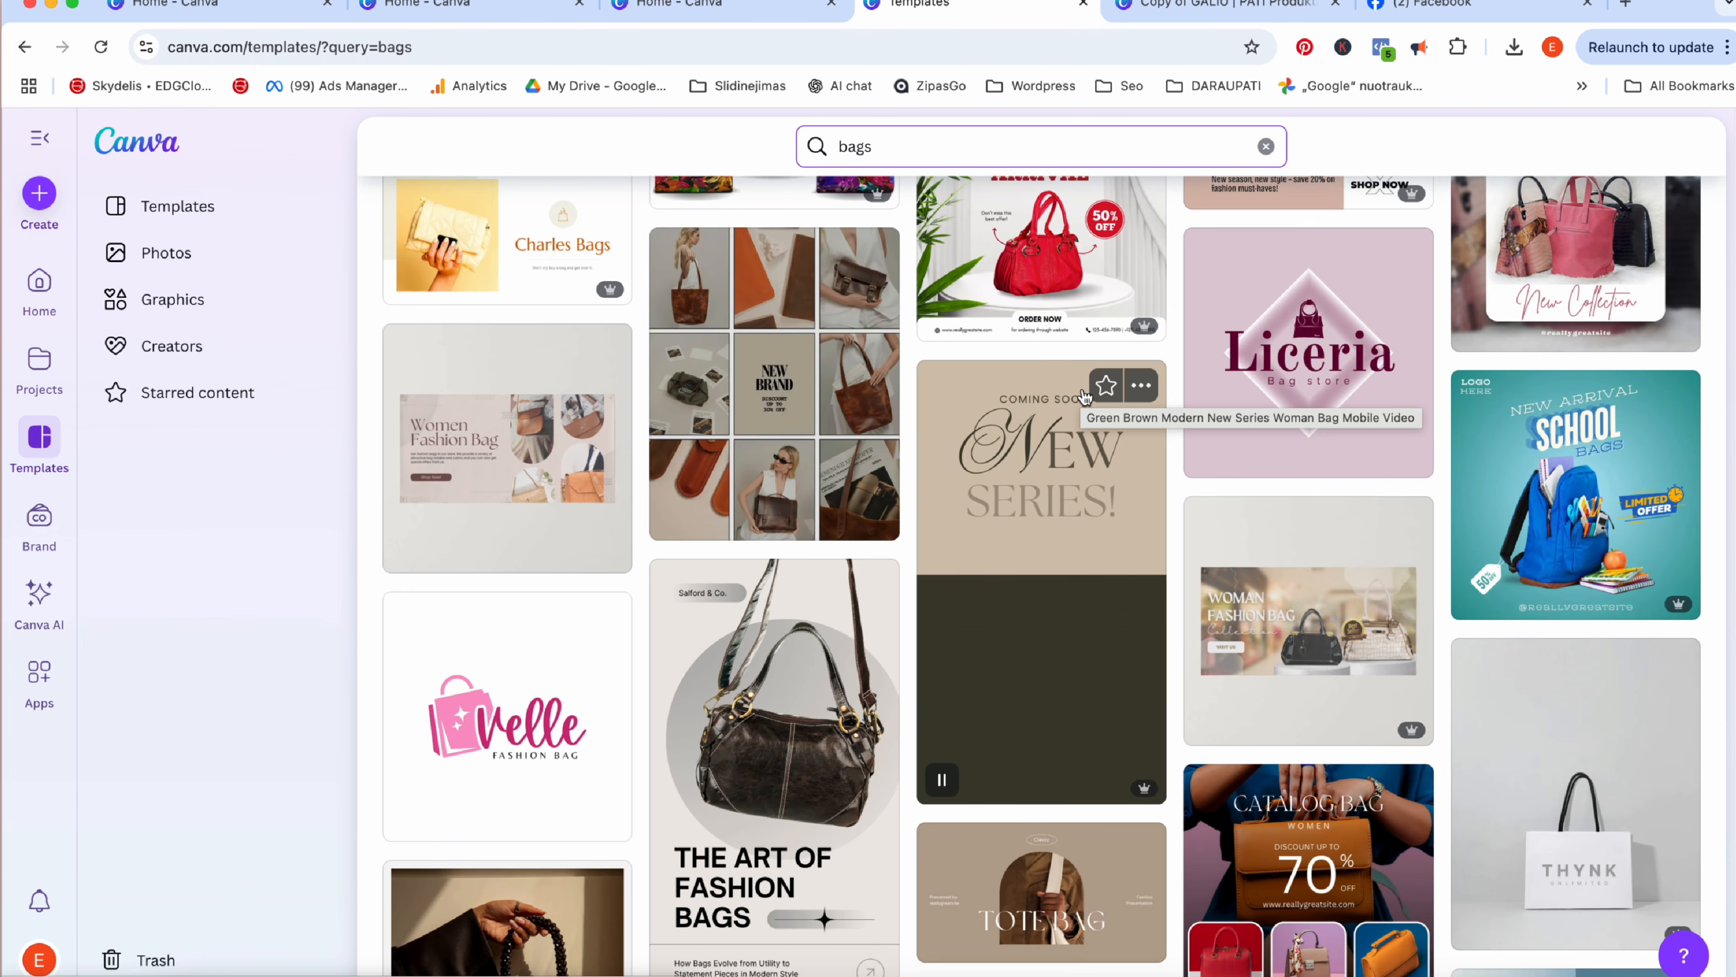
pyautogui.scroll(10, 1083, 396)
# Filter the bag templates to the Facebook Cover (Landscape) category.
pyautogui.click(659, 218)
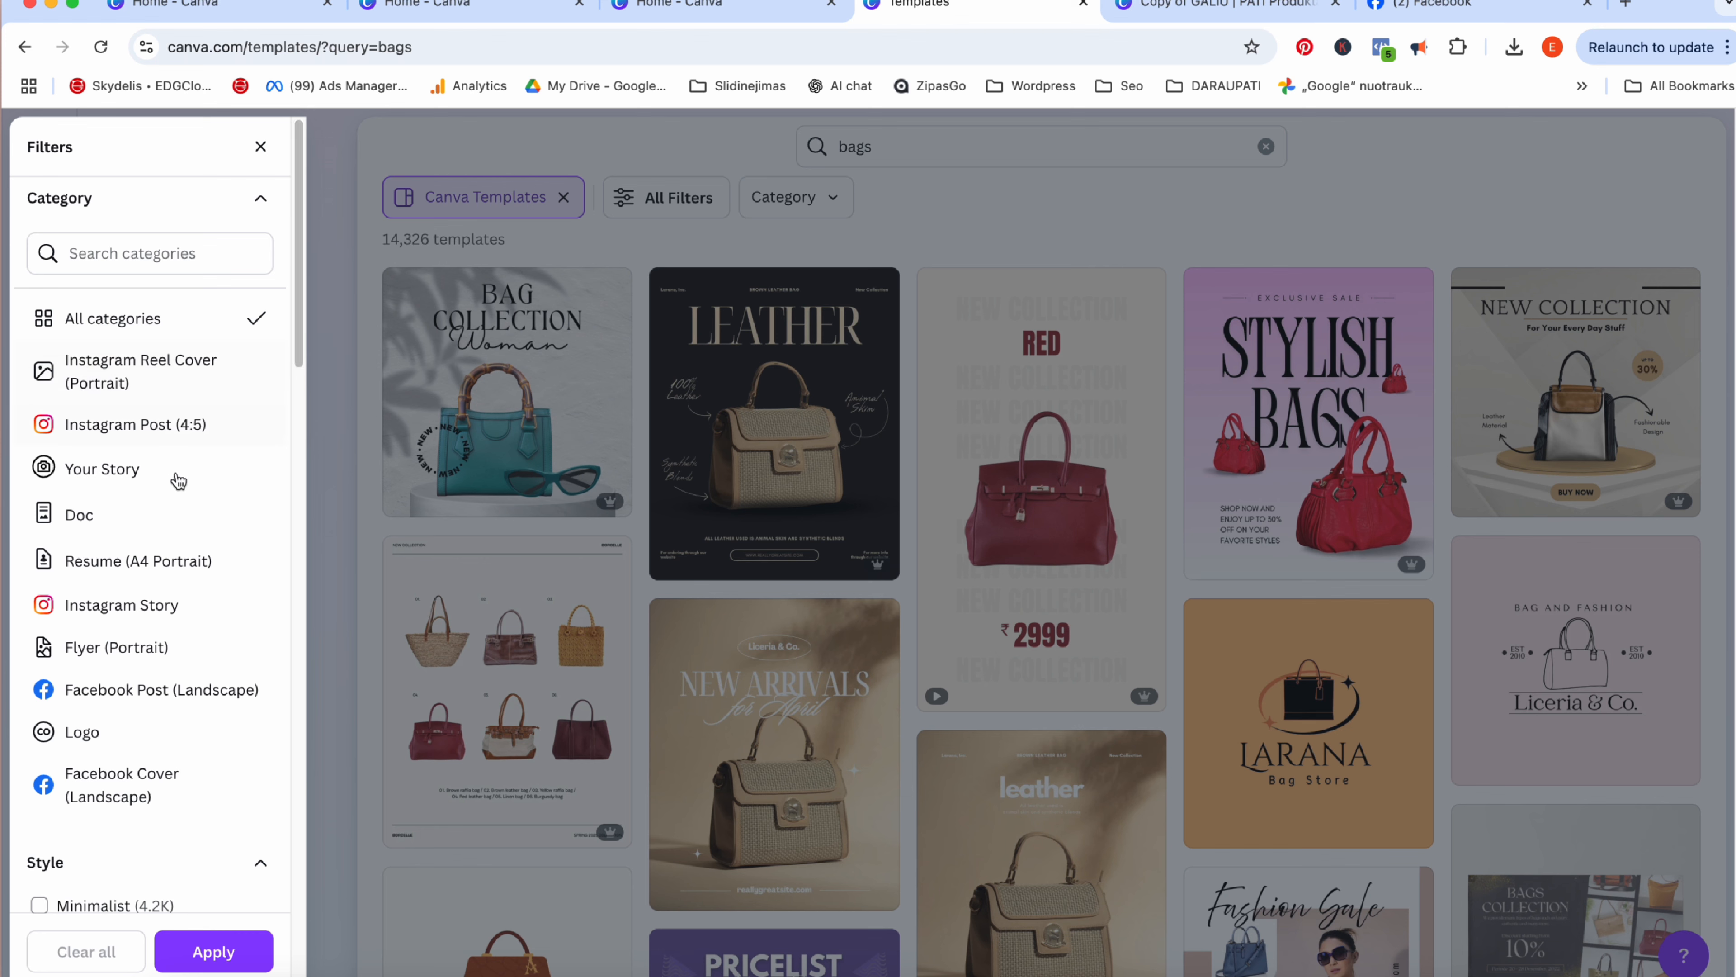
pyautogui.click(156, 704)
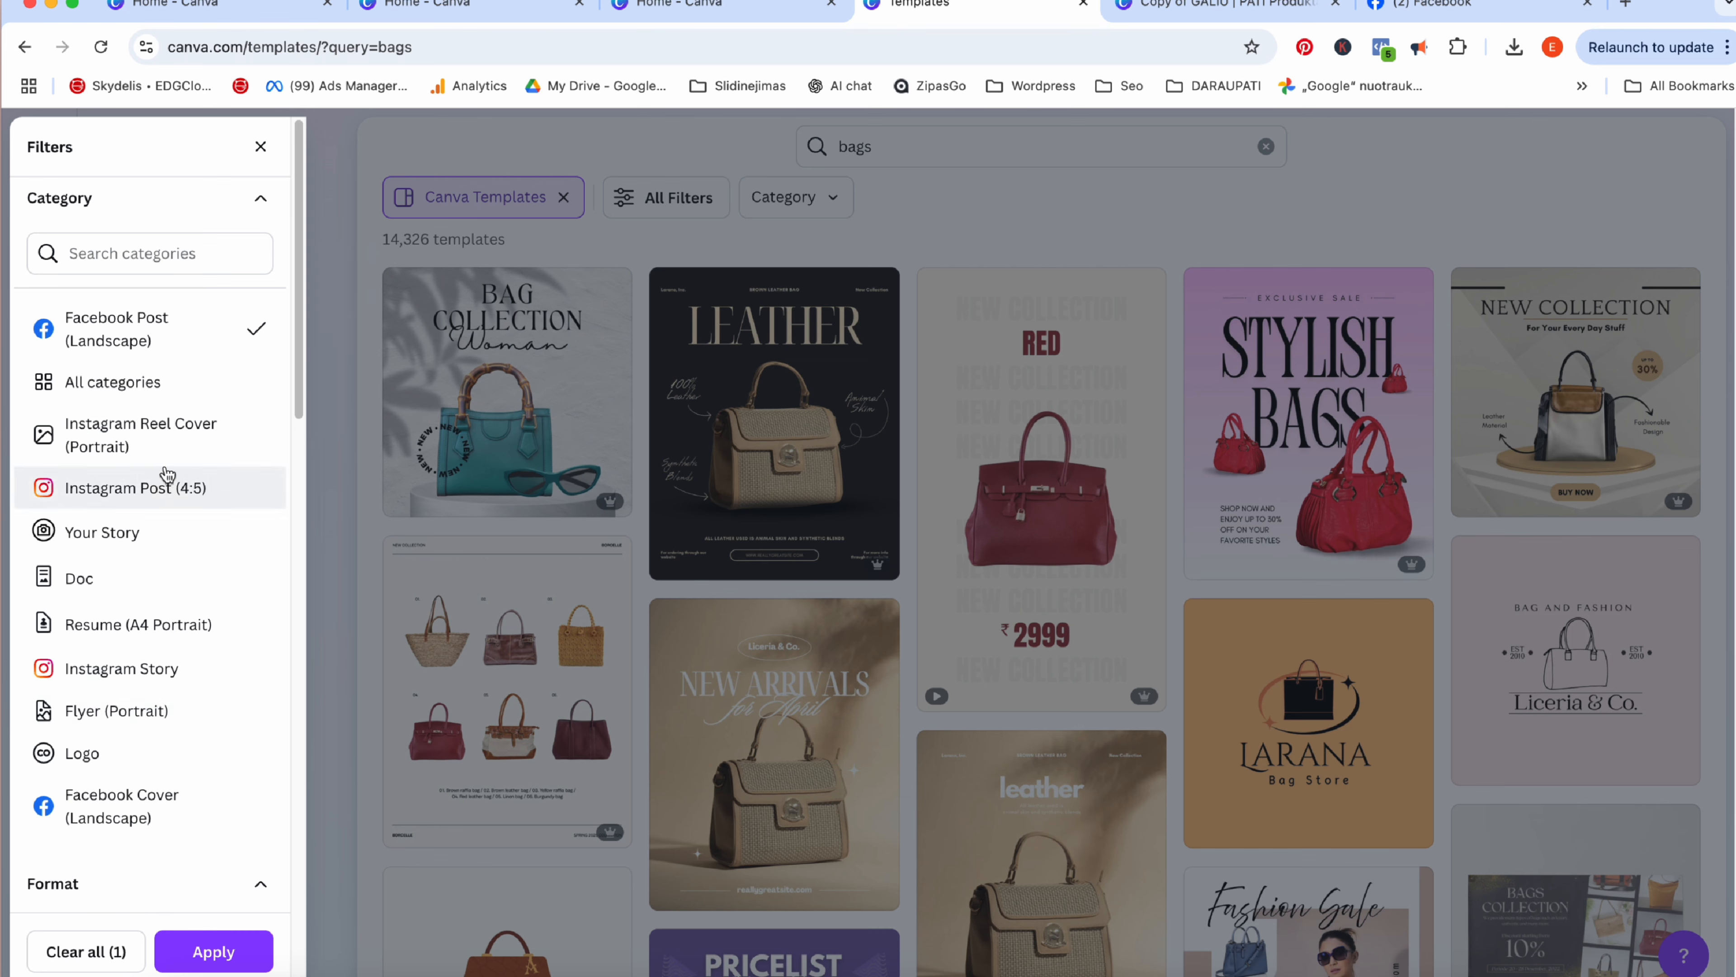
pyautogui.click(128, 807)
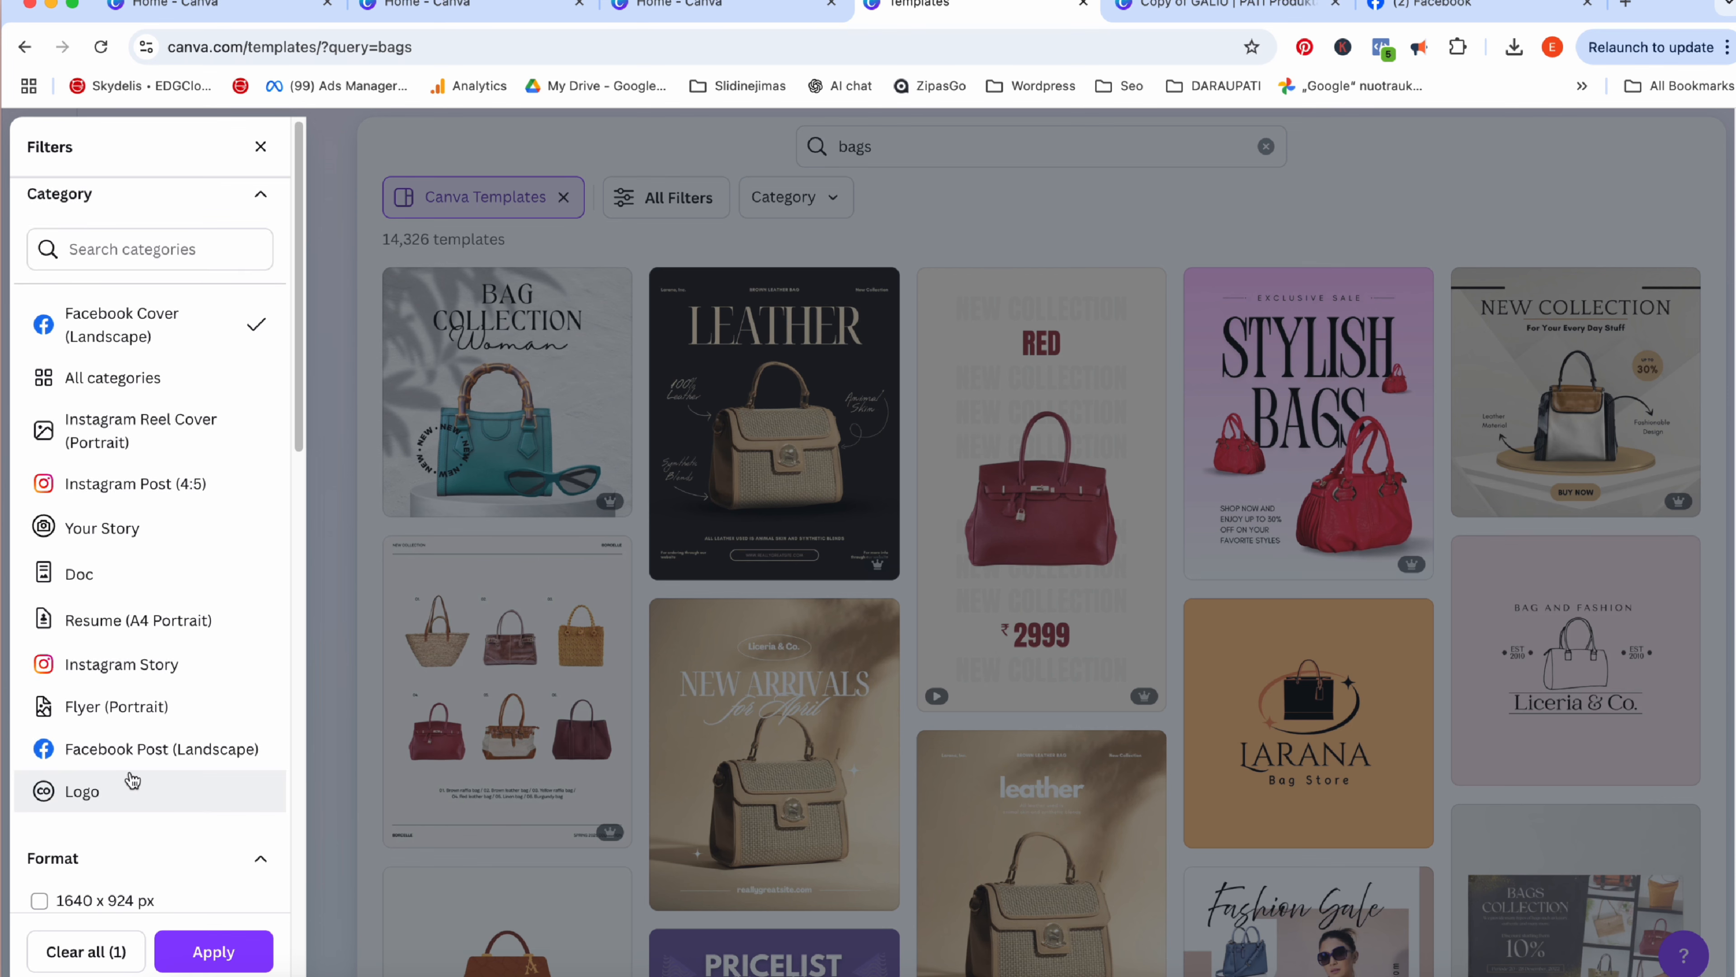
pyautogui.click(206, 951)
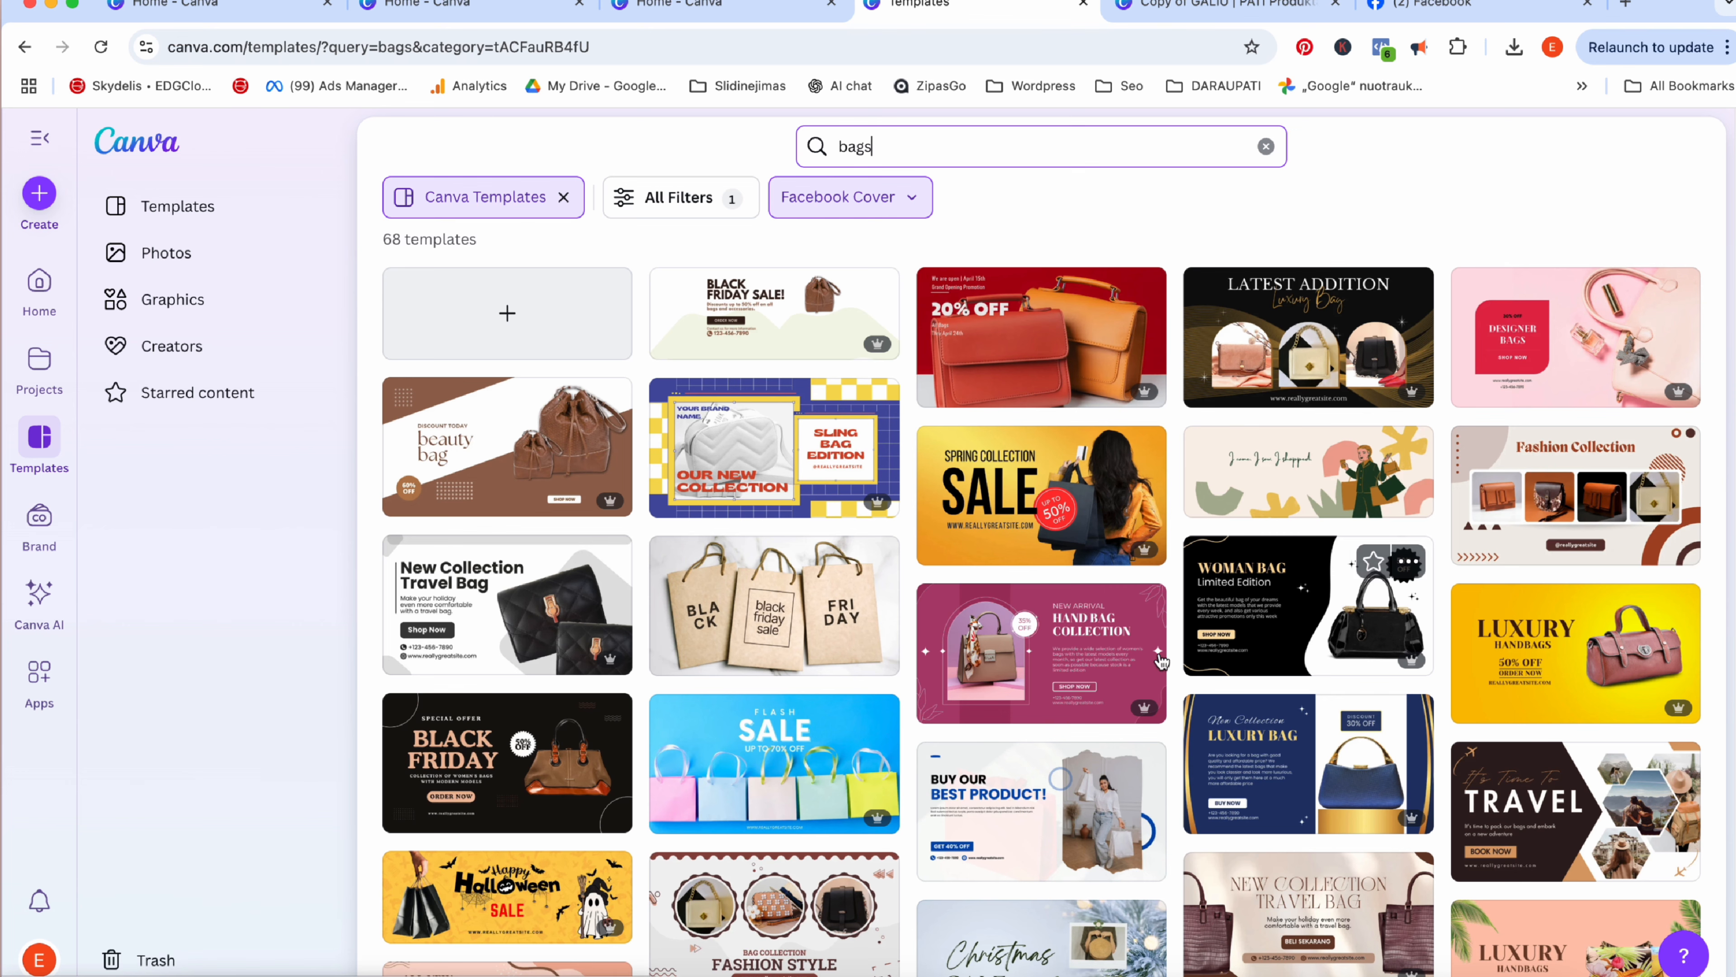
# Browse the filtered covers, search for "bag" and open the Fashion Collection template with four handbag photos.
pyautogui.scroll(-7, 1377, 372)
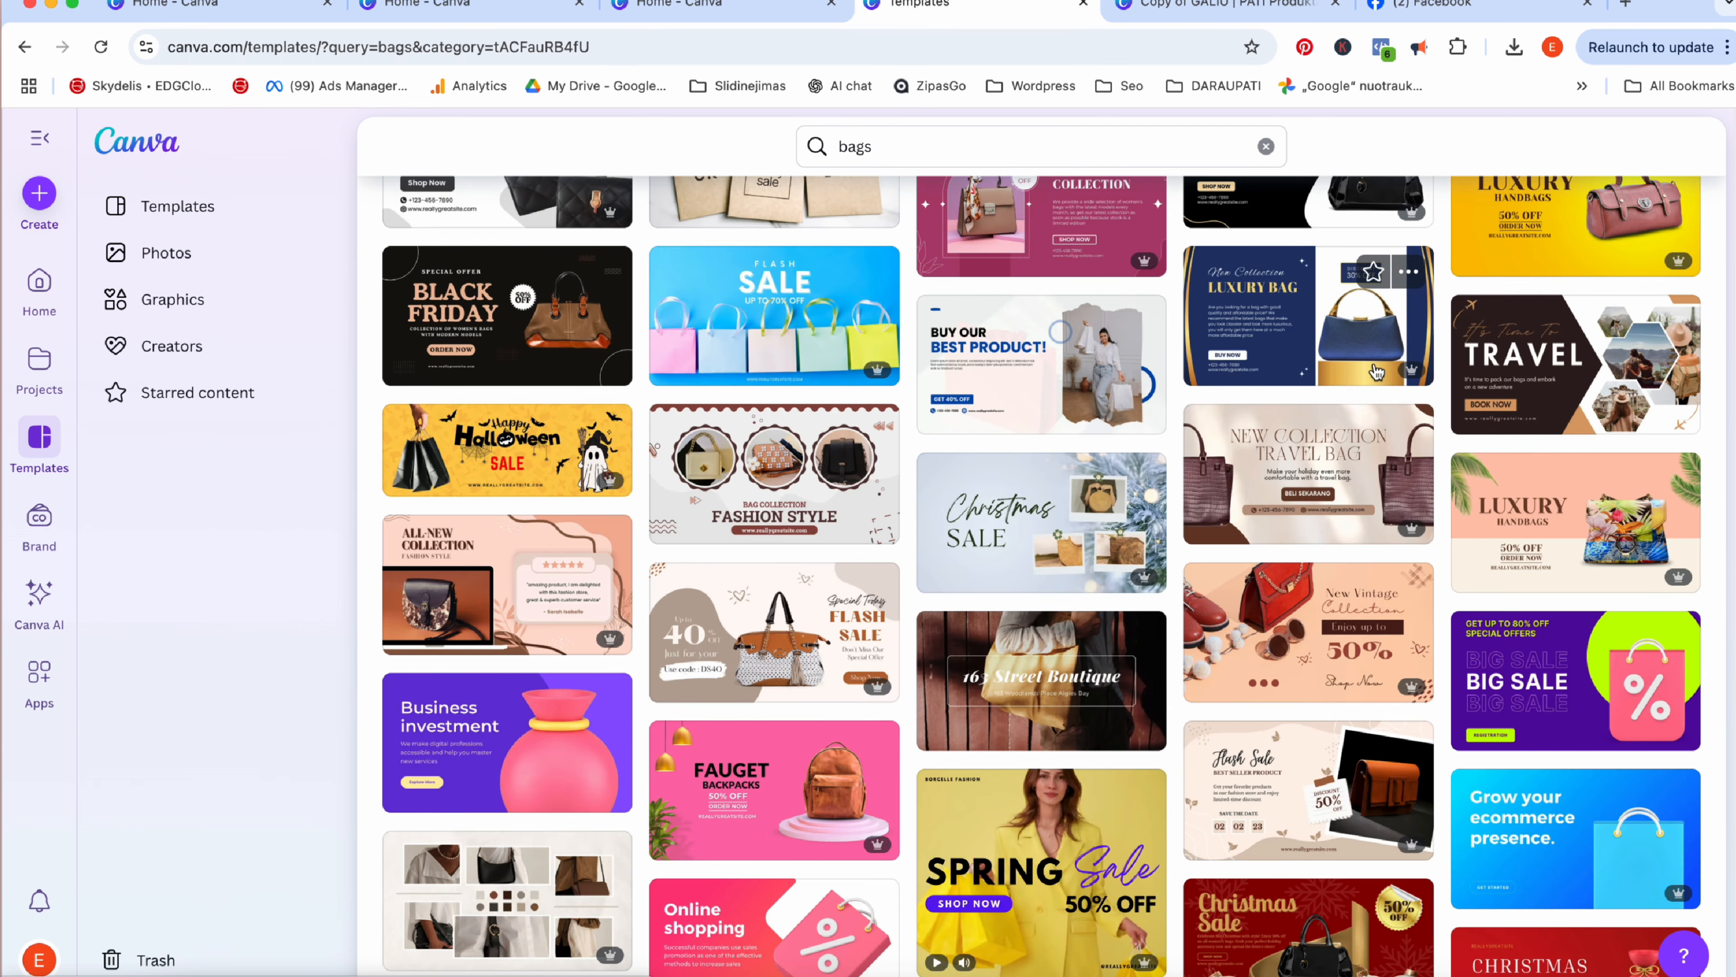
pyautogui.scroll(-5, 1376, 371)
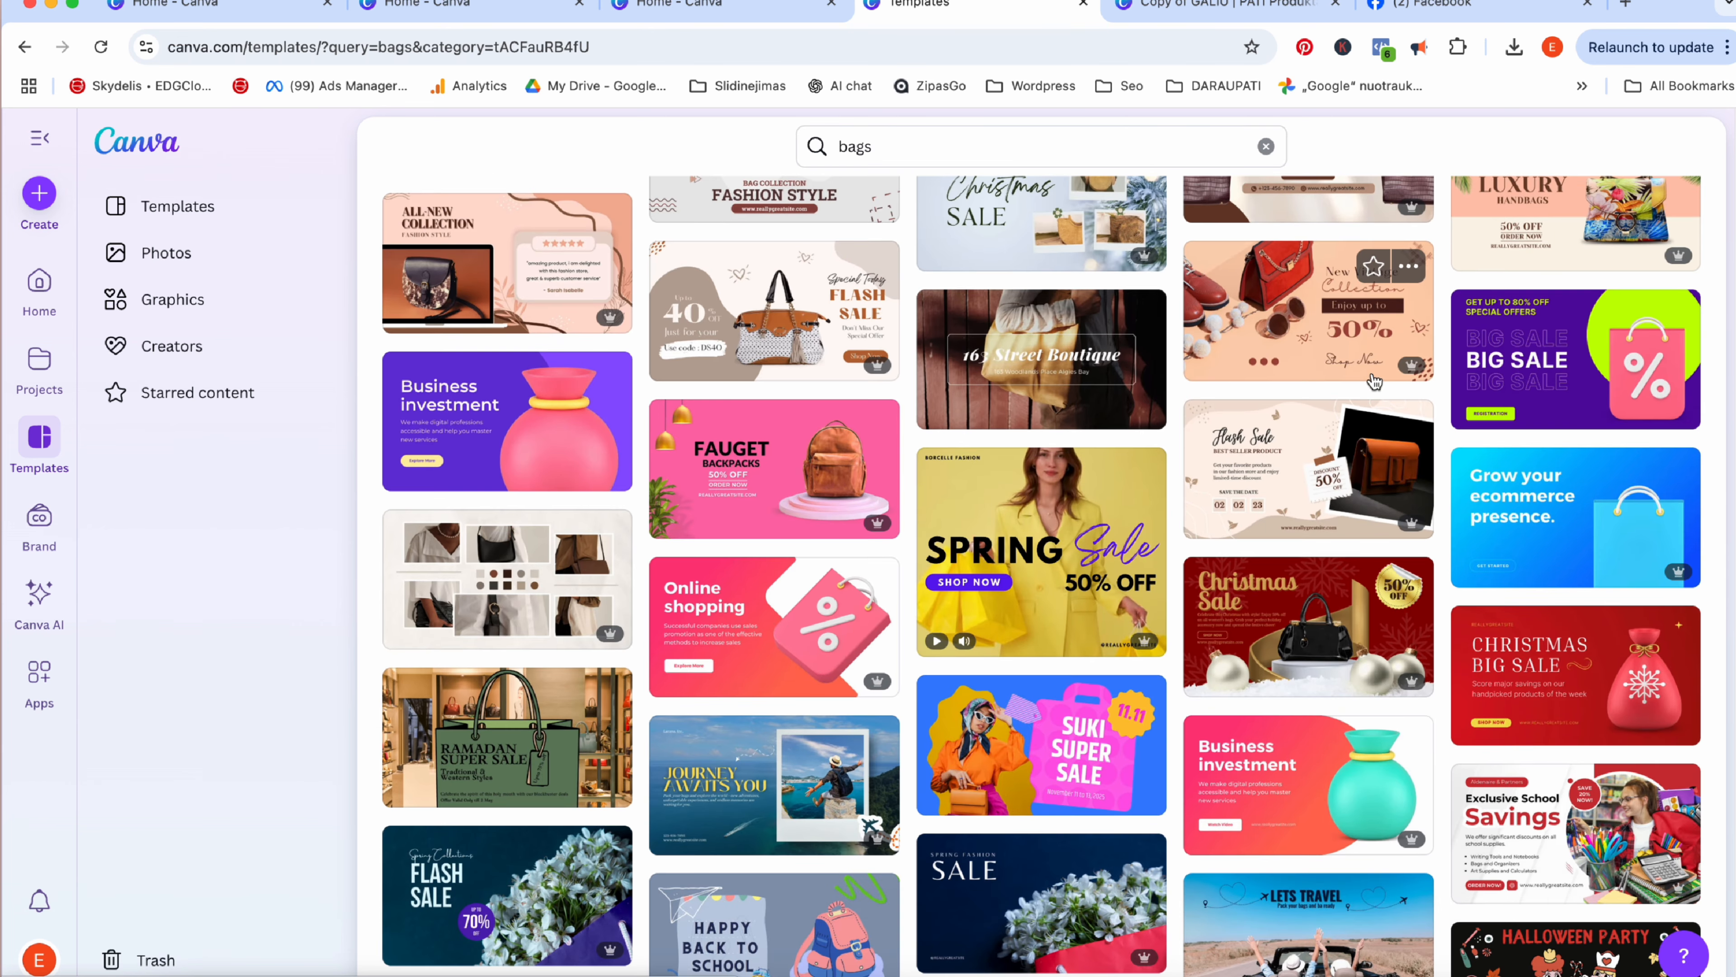
pyautogui.scroll(-6, 1376, 378)
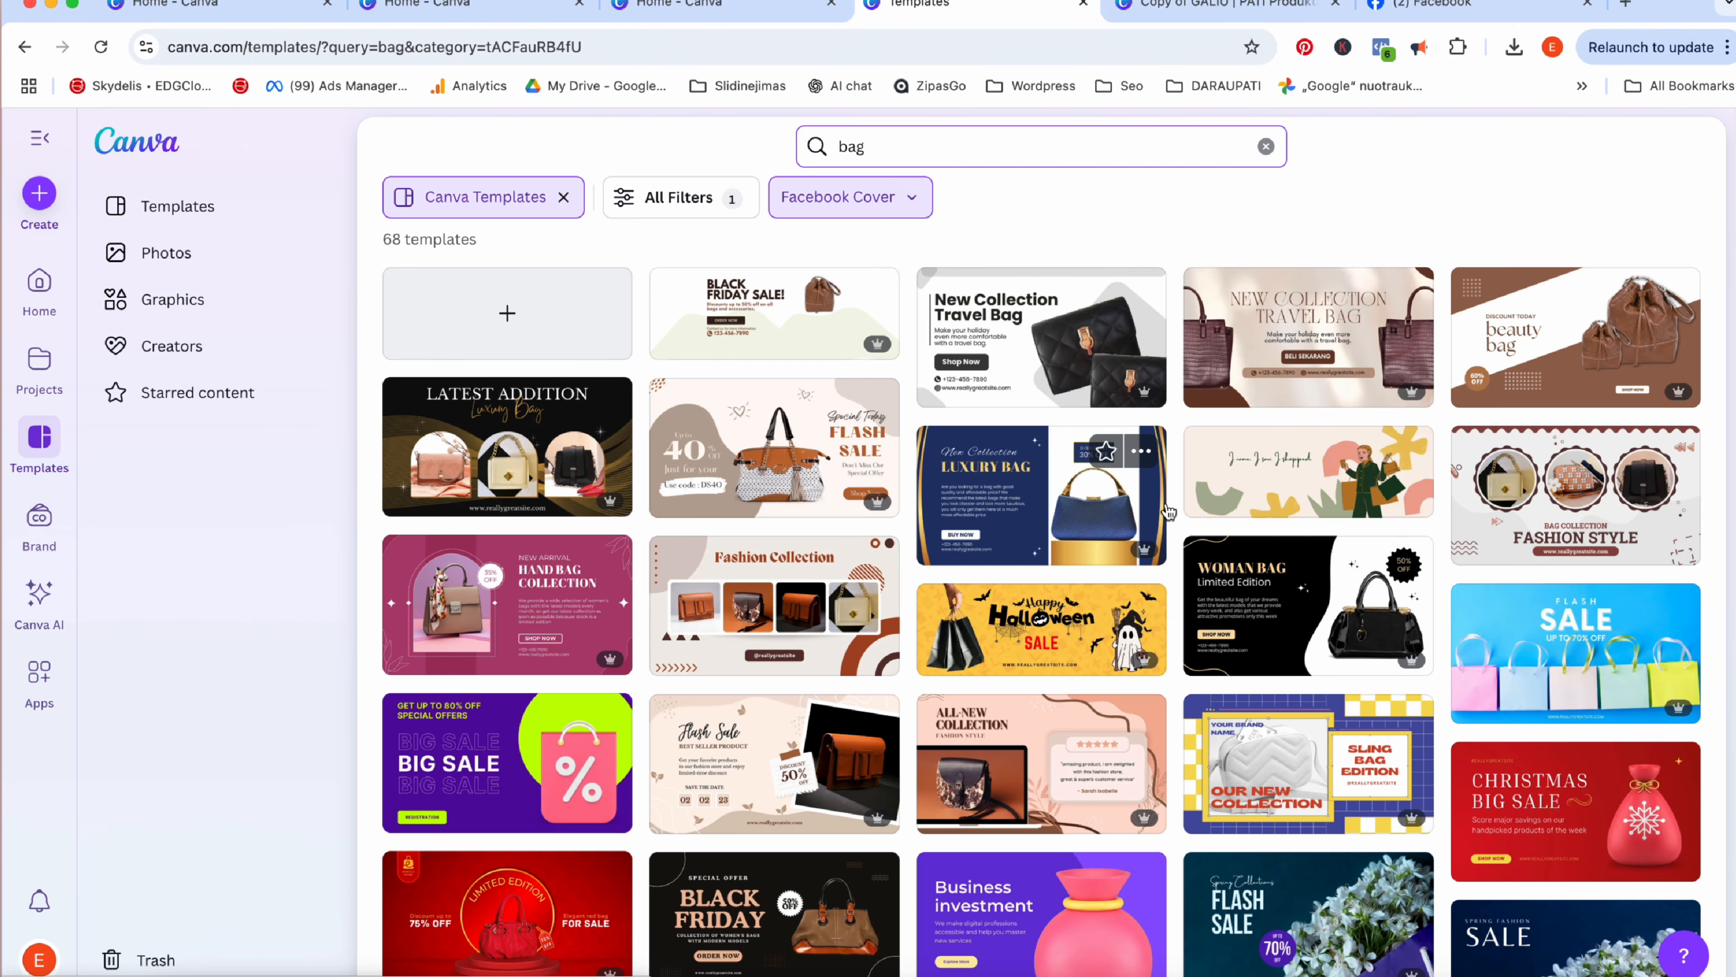
pyautogui.click(847, 595)
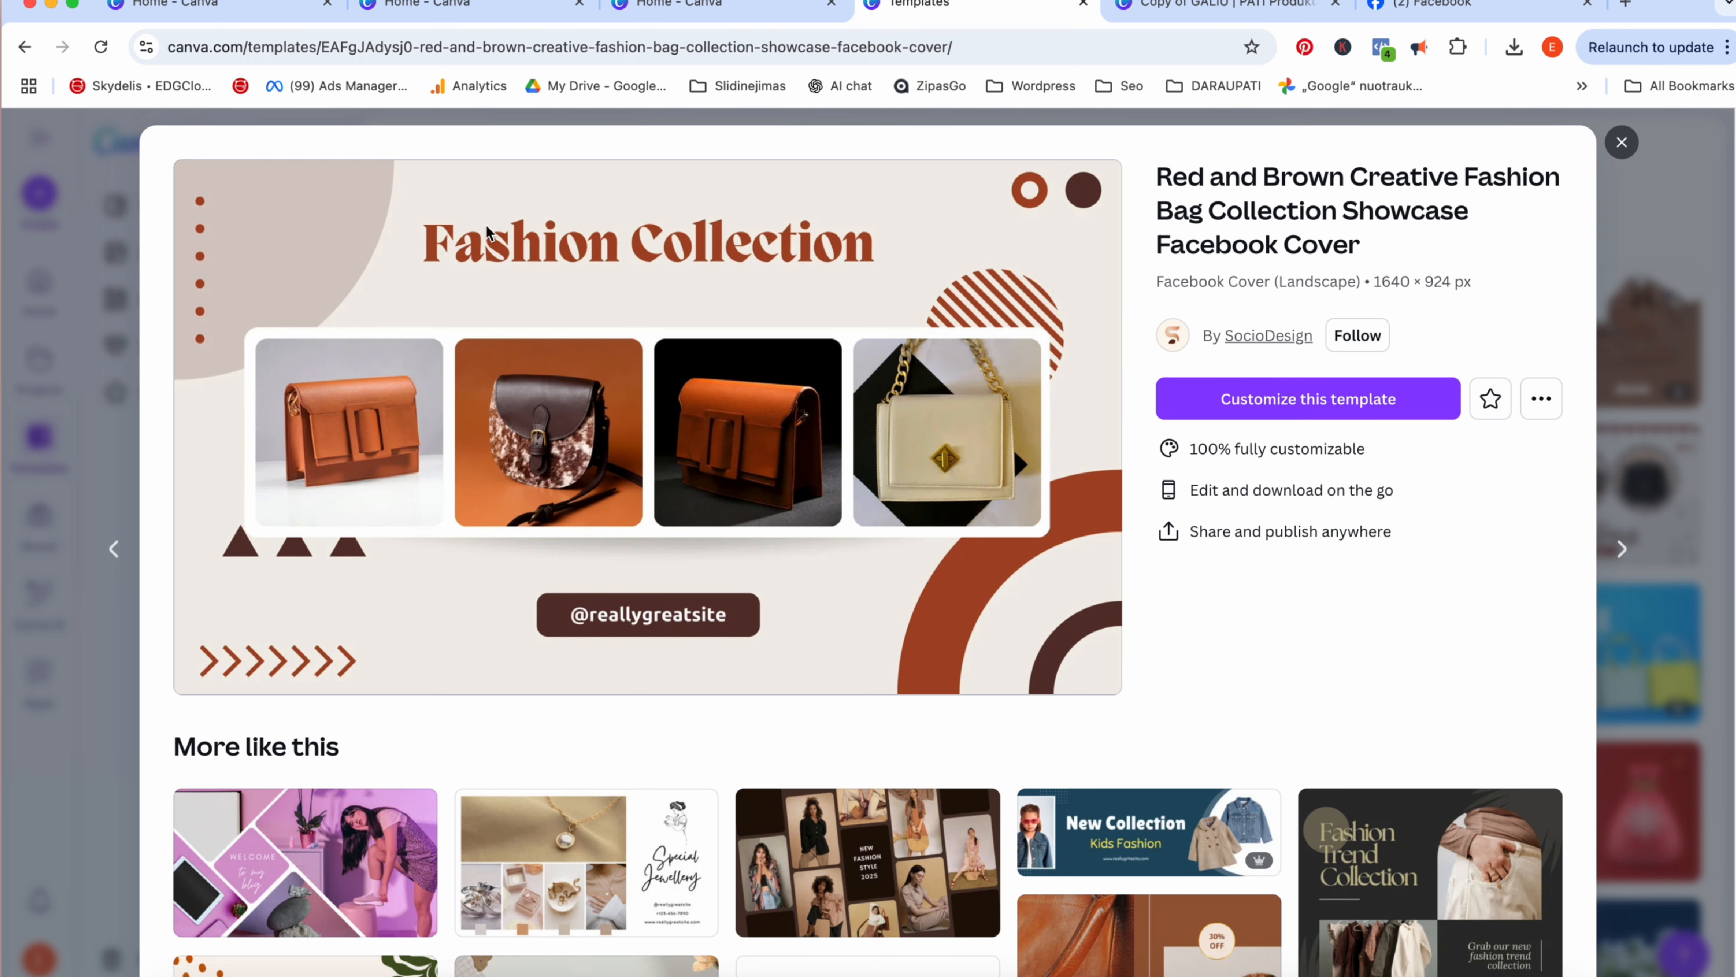
# Browse the similar designs and open the Red and Brown Creative Fashion Bag Collection Showcase cover for customizing.
pyautogui.scroll(-5, 860, 478)
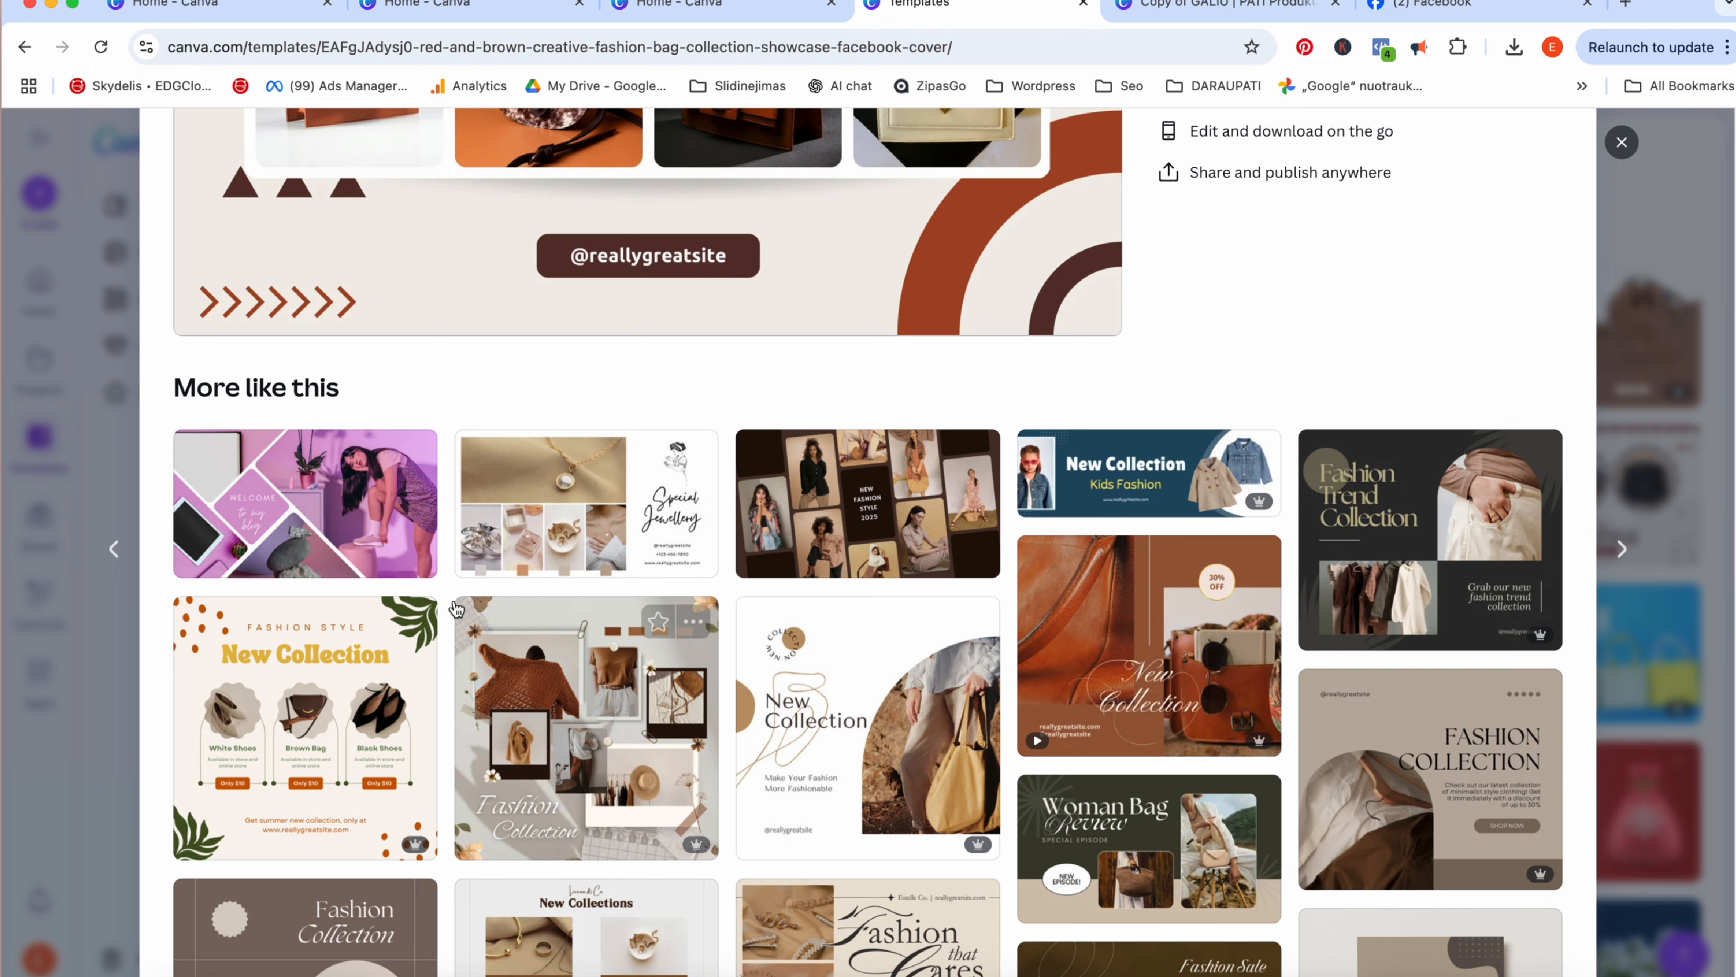
pyautogui.scroll(-3, 253, 630)
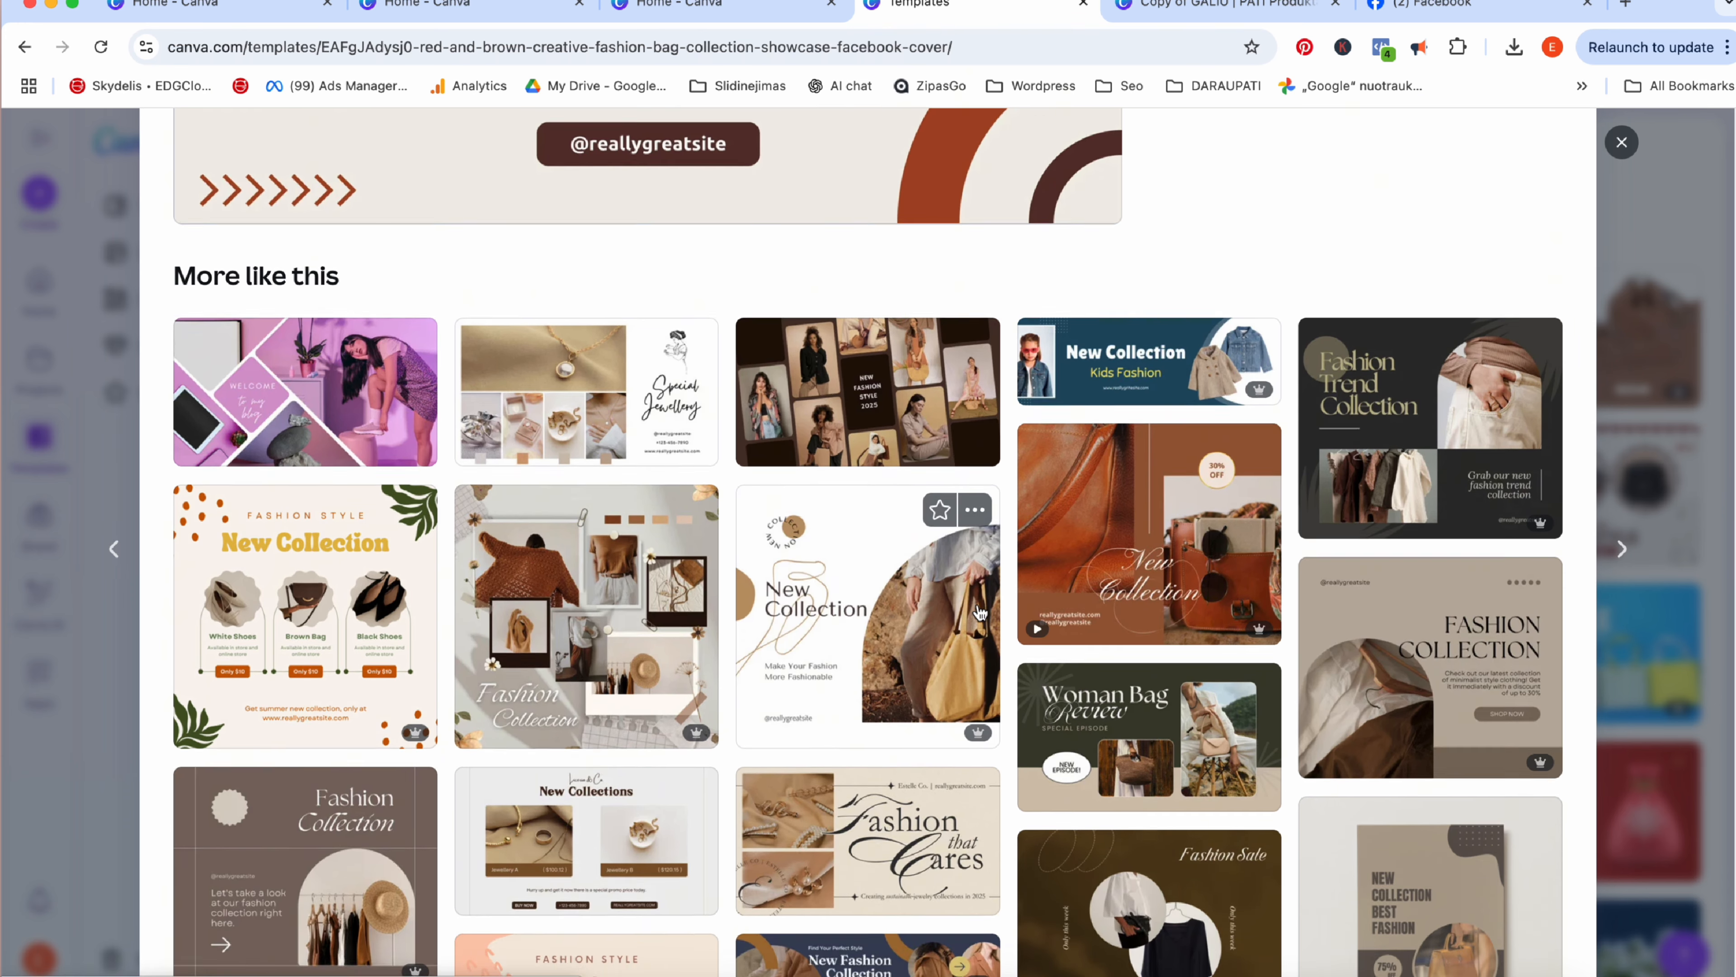
pyautogui.scroll(-10, 978, 606)
pyautogui.scroll(12, 978, 609)
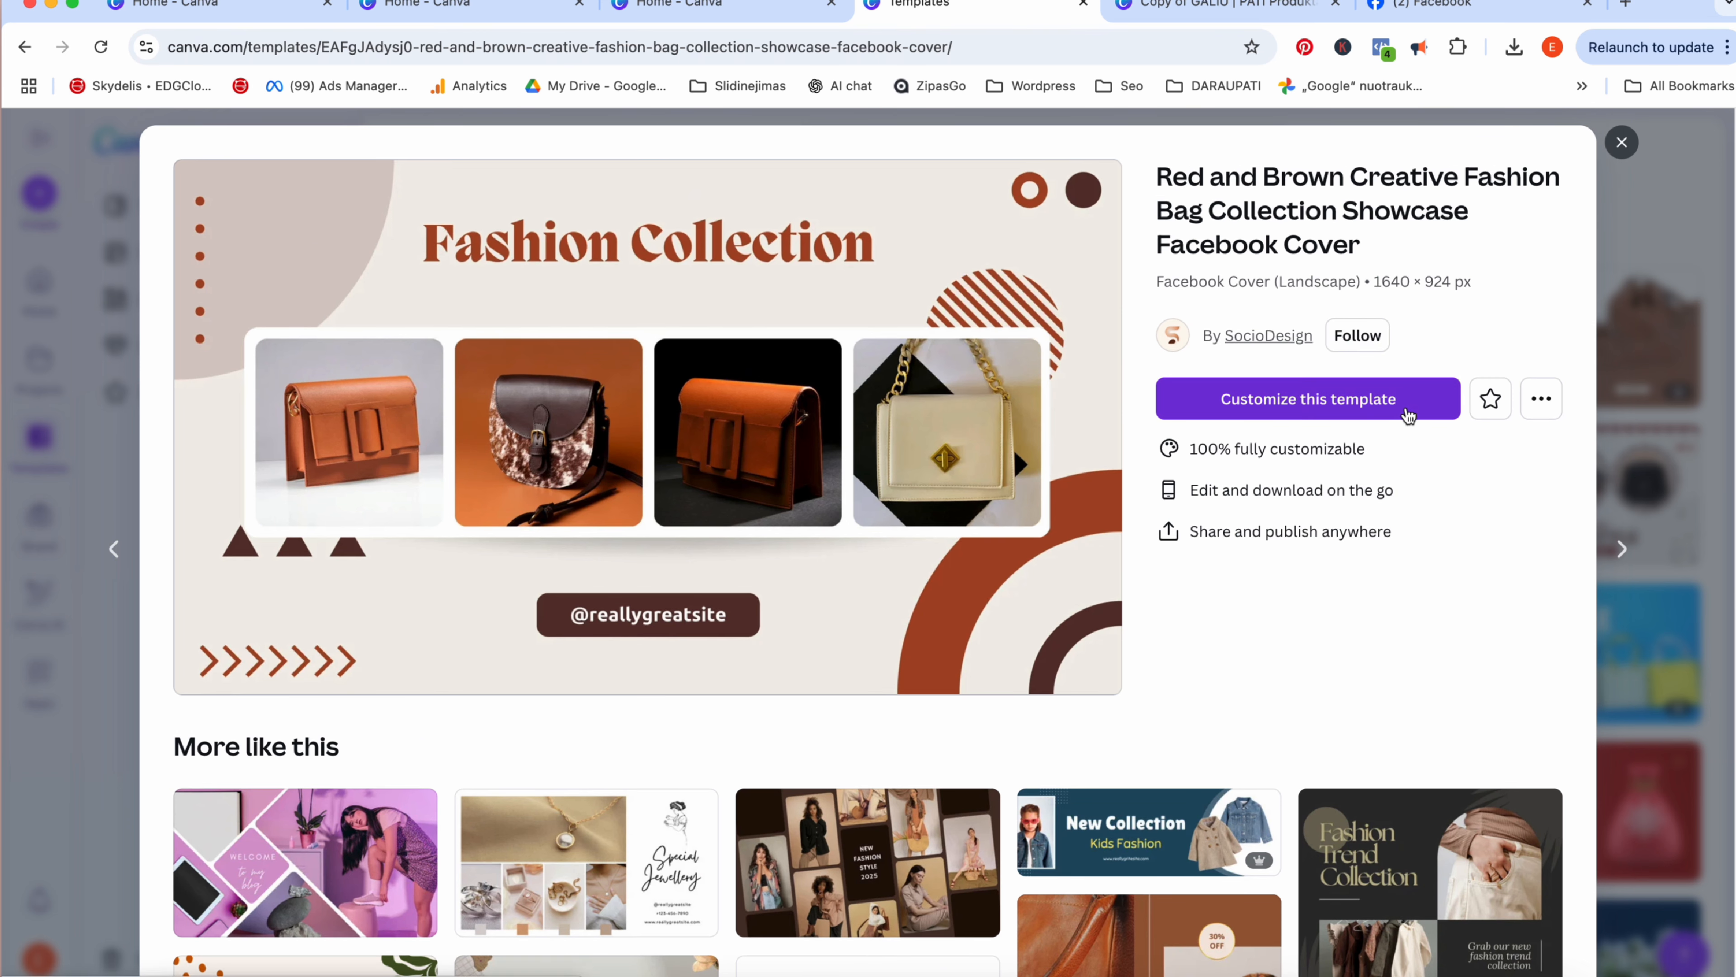
pyautogui.click(1386, 407)
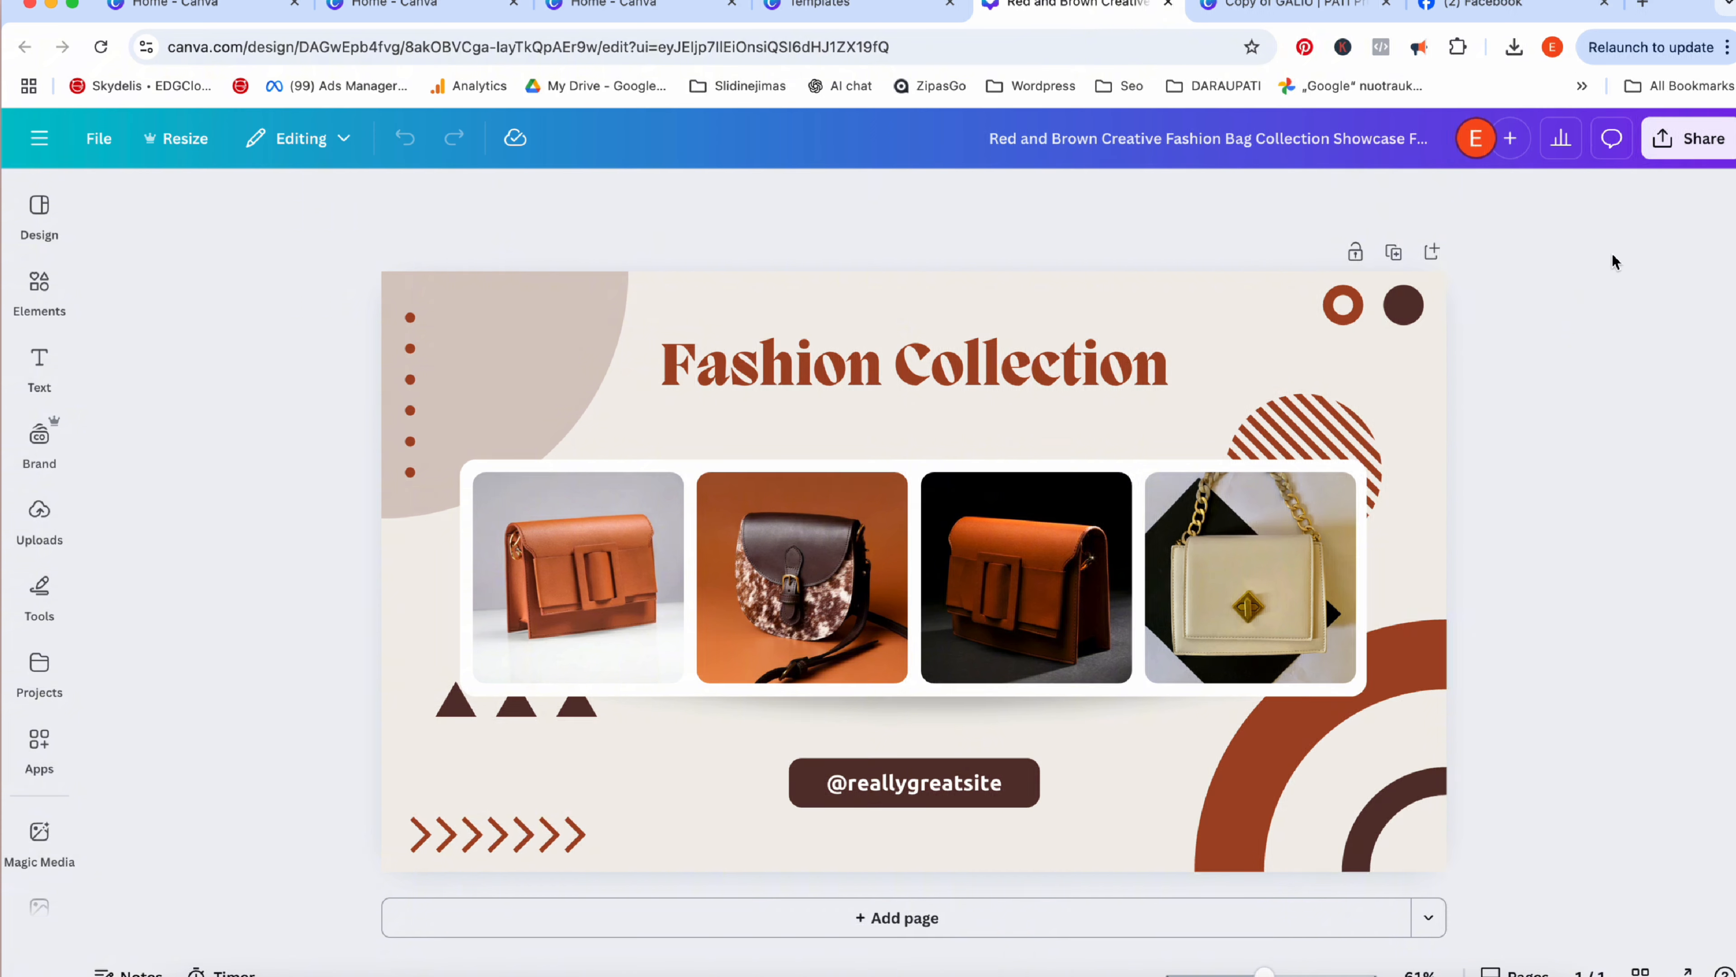
# Copy all elements of the Fashion Collection template and paste them onto page 3 of the Facebook cover design.
pyautogui.moveTo(1558, 400); pyautogui.dragTo(376, 868)
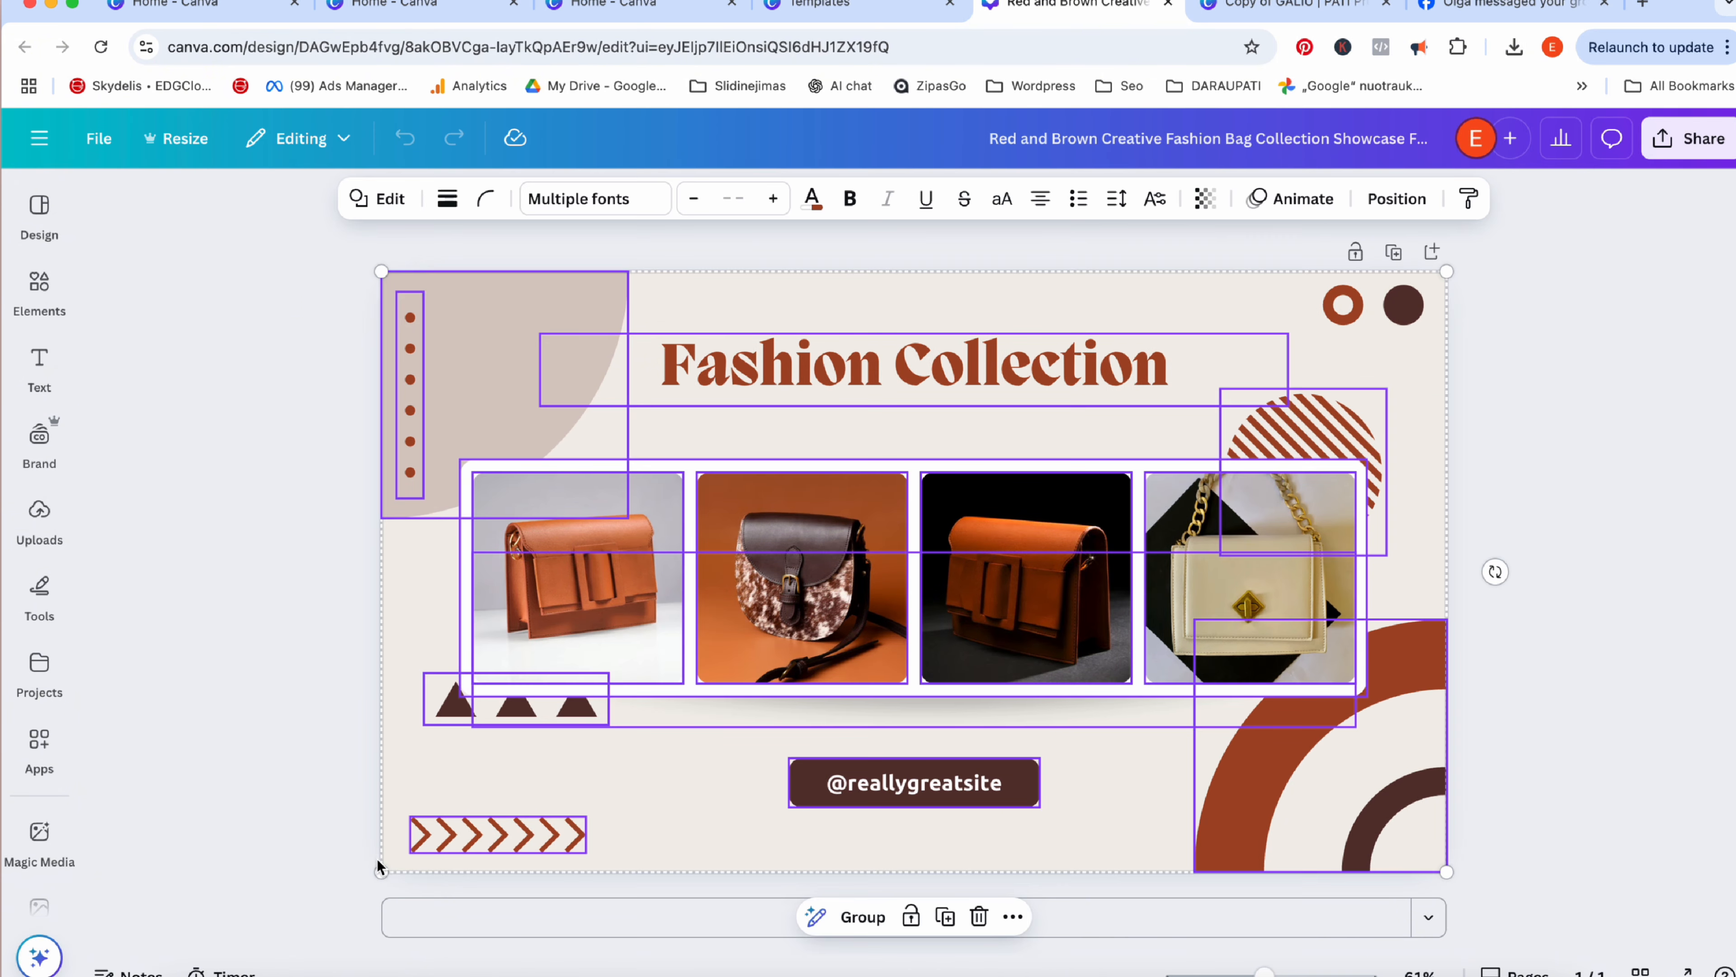
pyautogui.rightClick(511, 305)
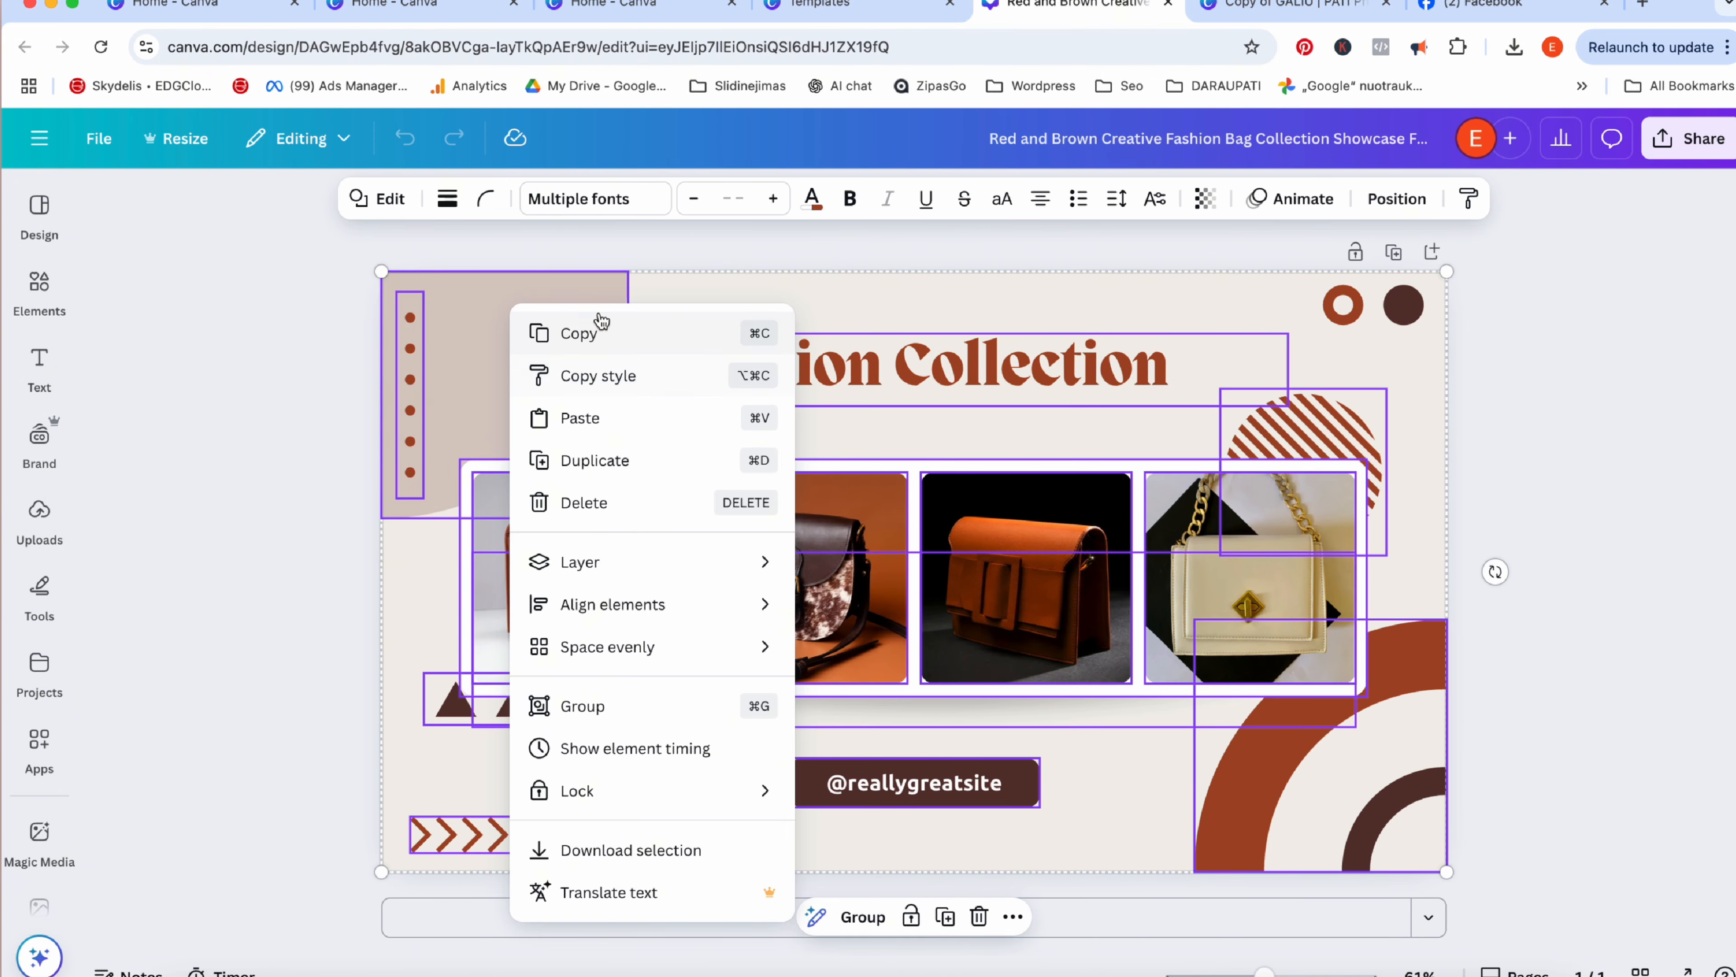
pyautogui.click(579, 333)
pyautogui.click(1287, 4)
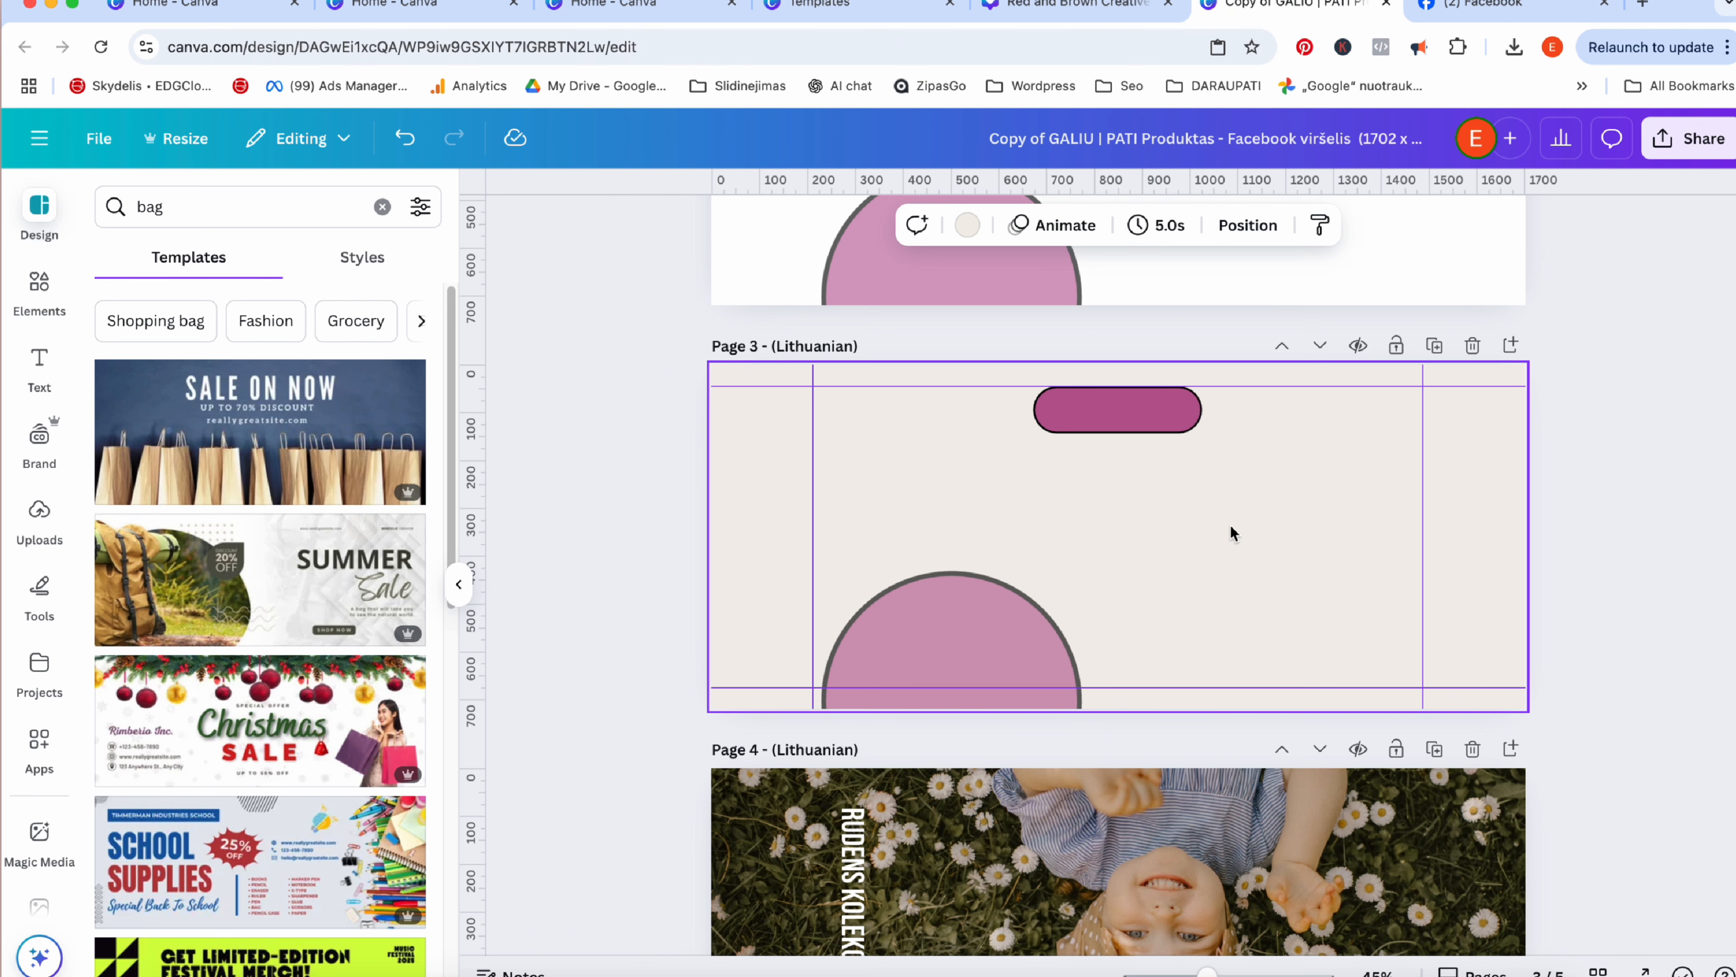
pyautogui.hotkey('ctrl', 'v')
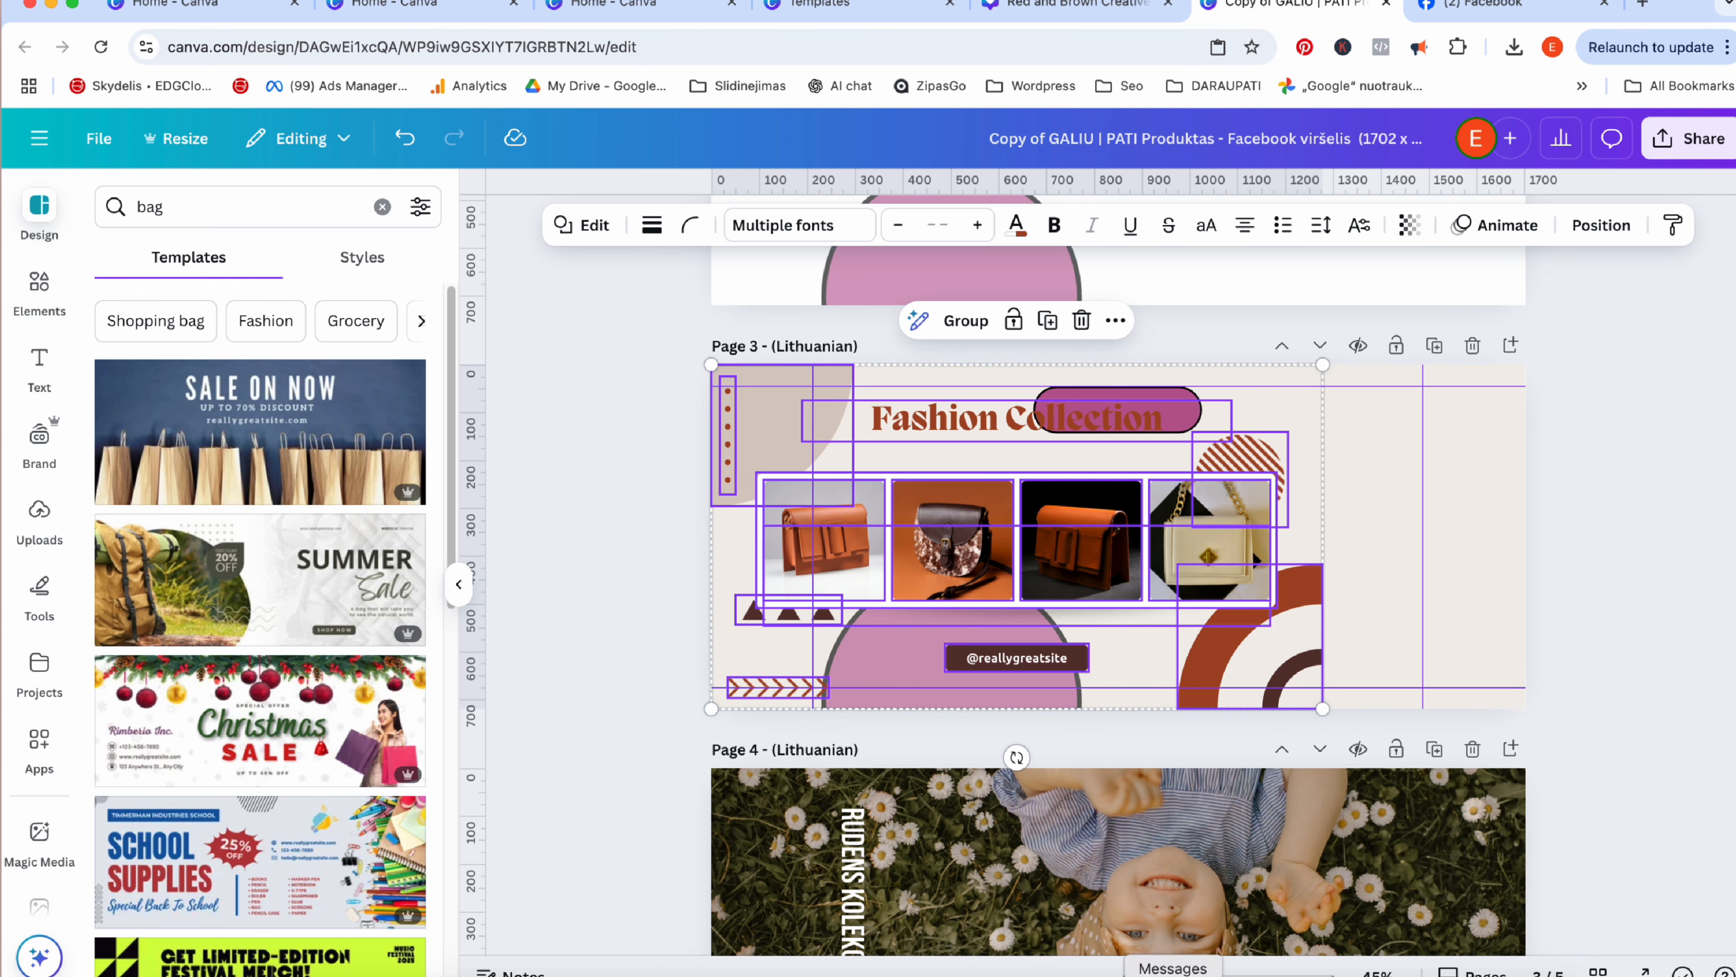
# Scale down the pasted elements on page 3 and move them between the vertical safe-zone guides.
pyautogui.scroll(-3, 1421, 899)
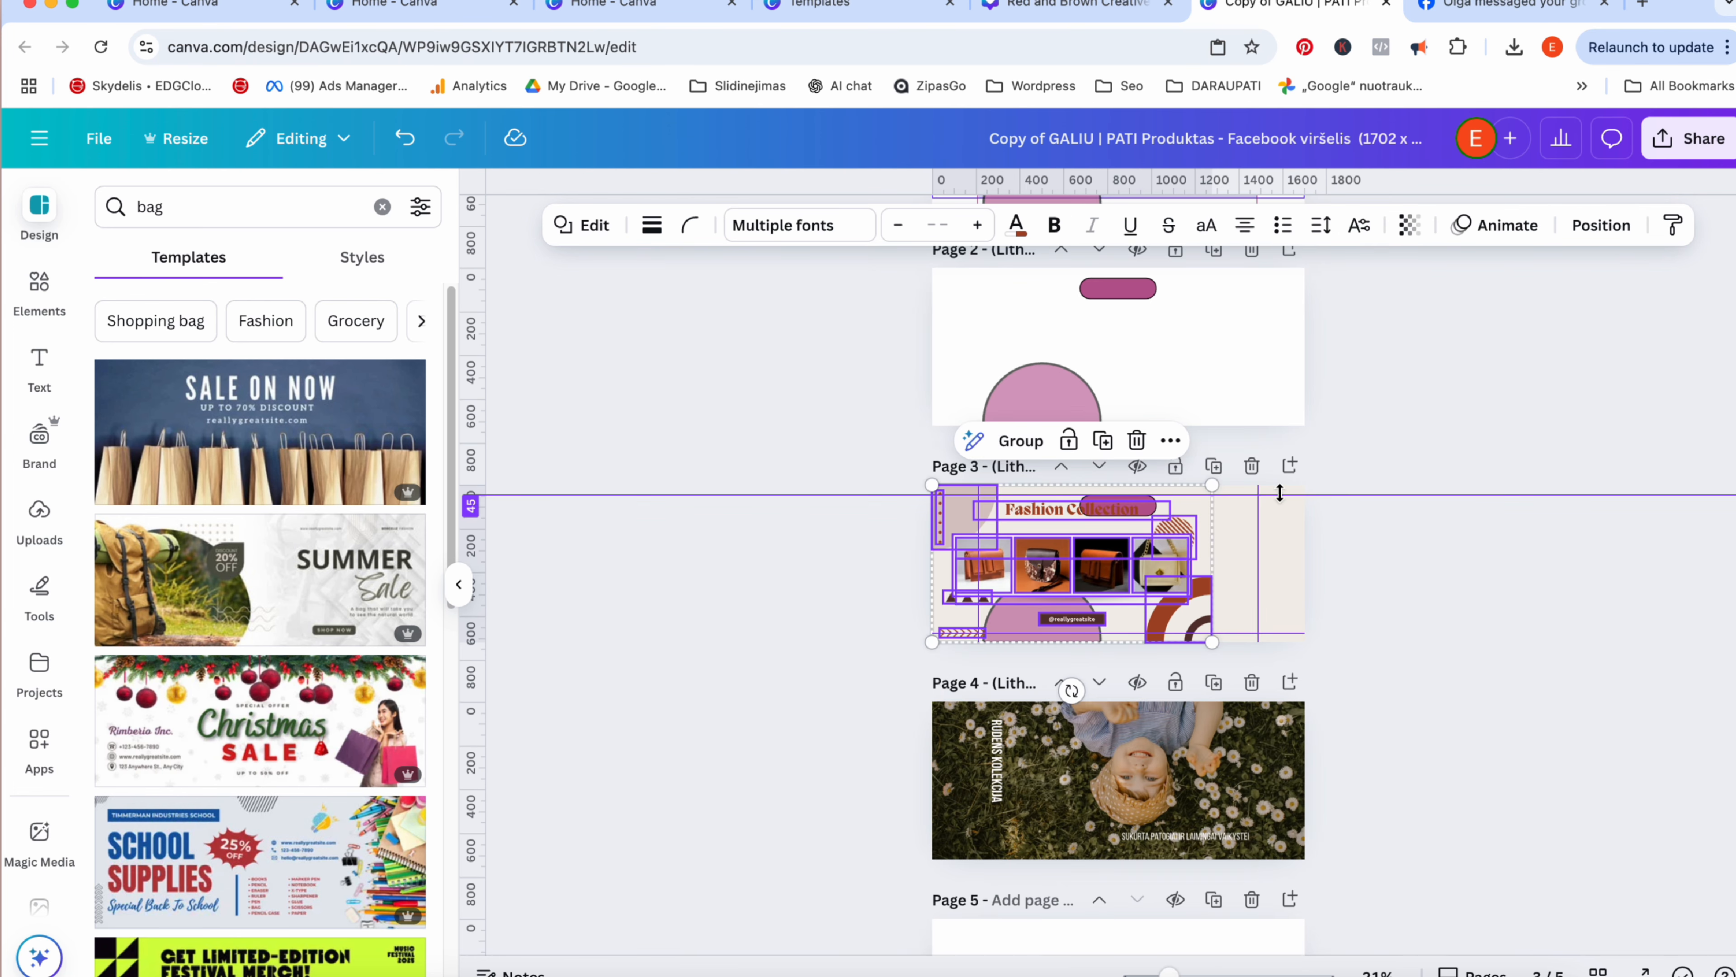
pyautogui.scroll(3, 1118, 586)
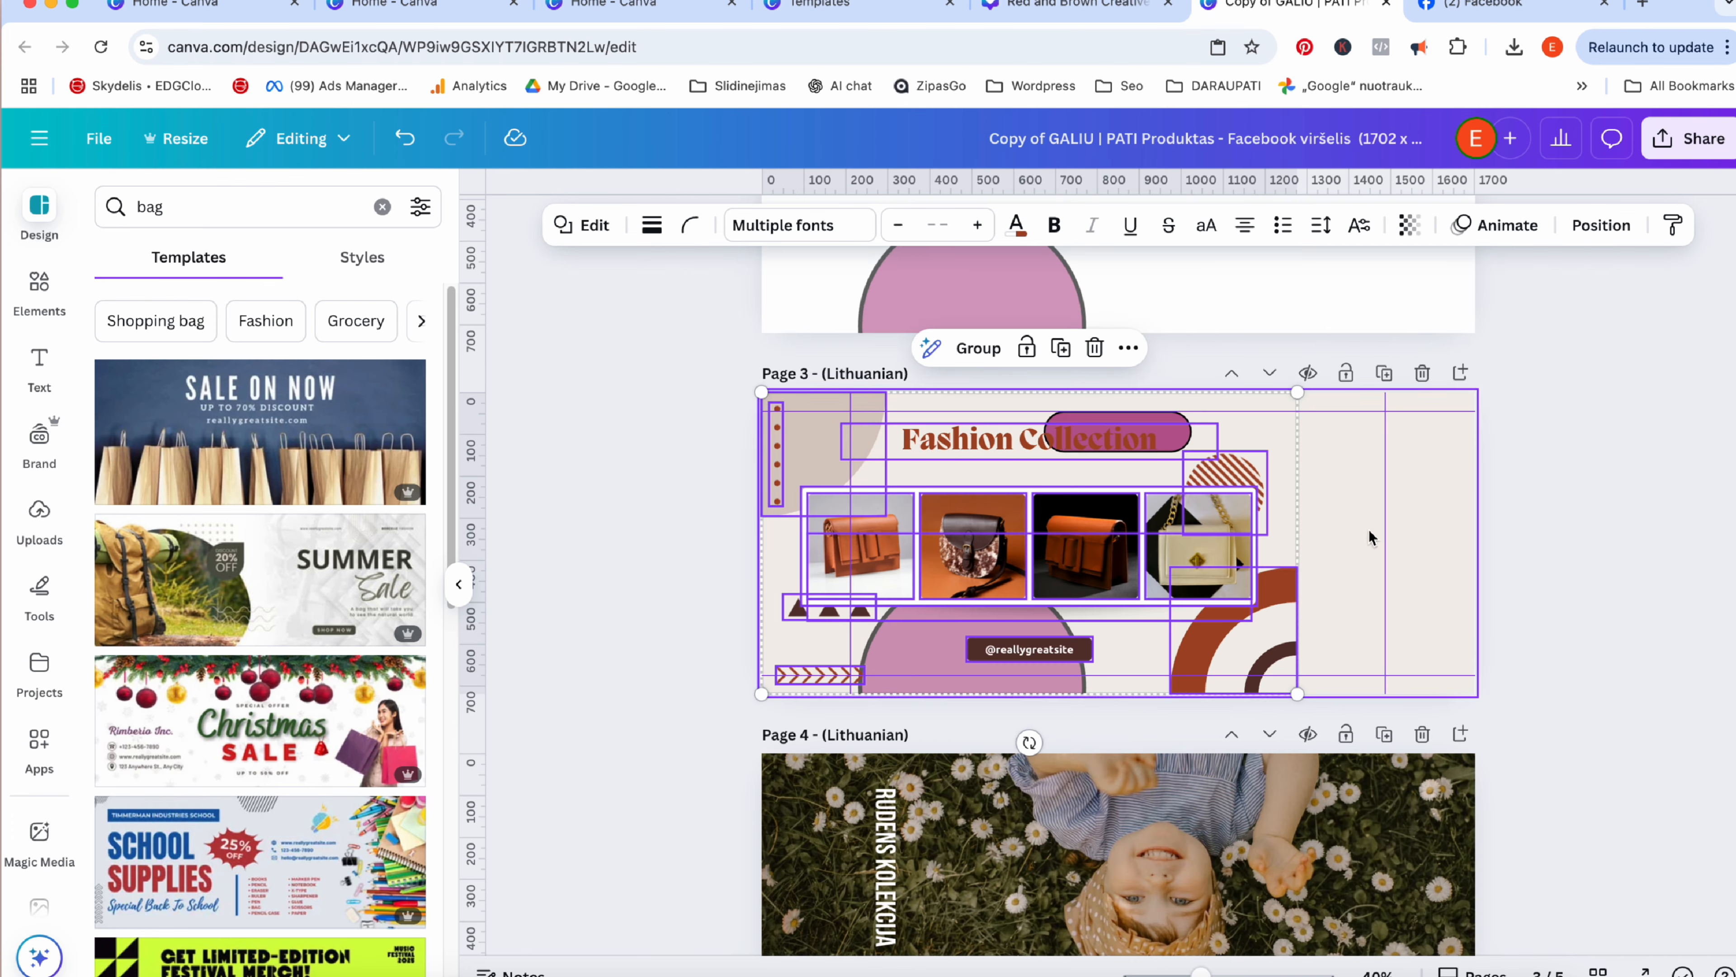
pyautogui.moveTo(1294, 389); pyautogui.dragTo(1319, 486)
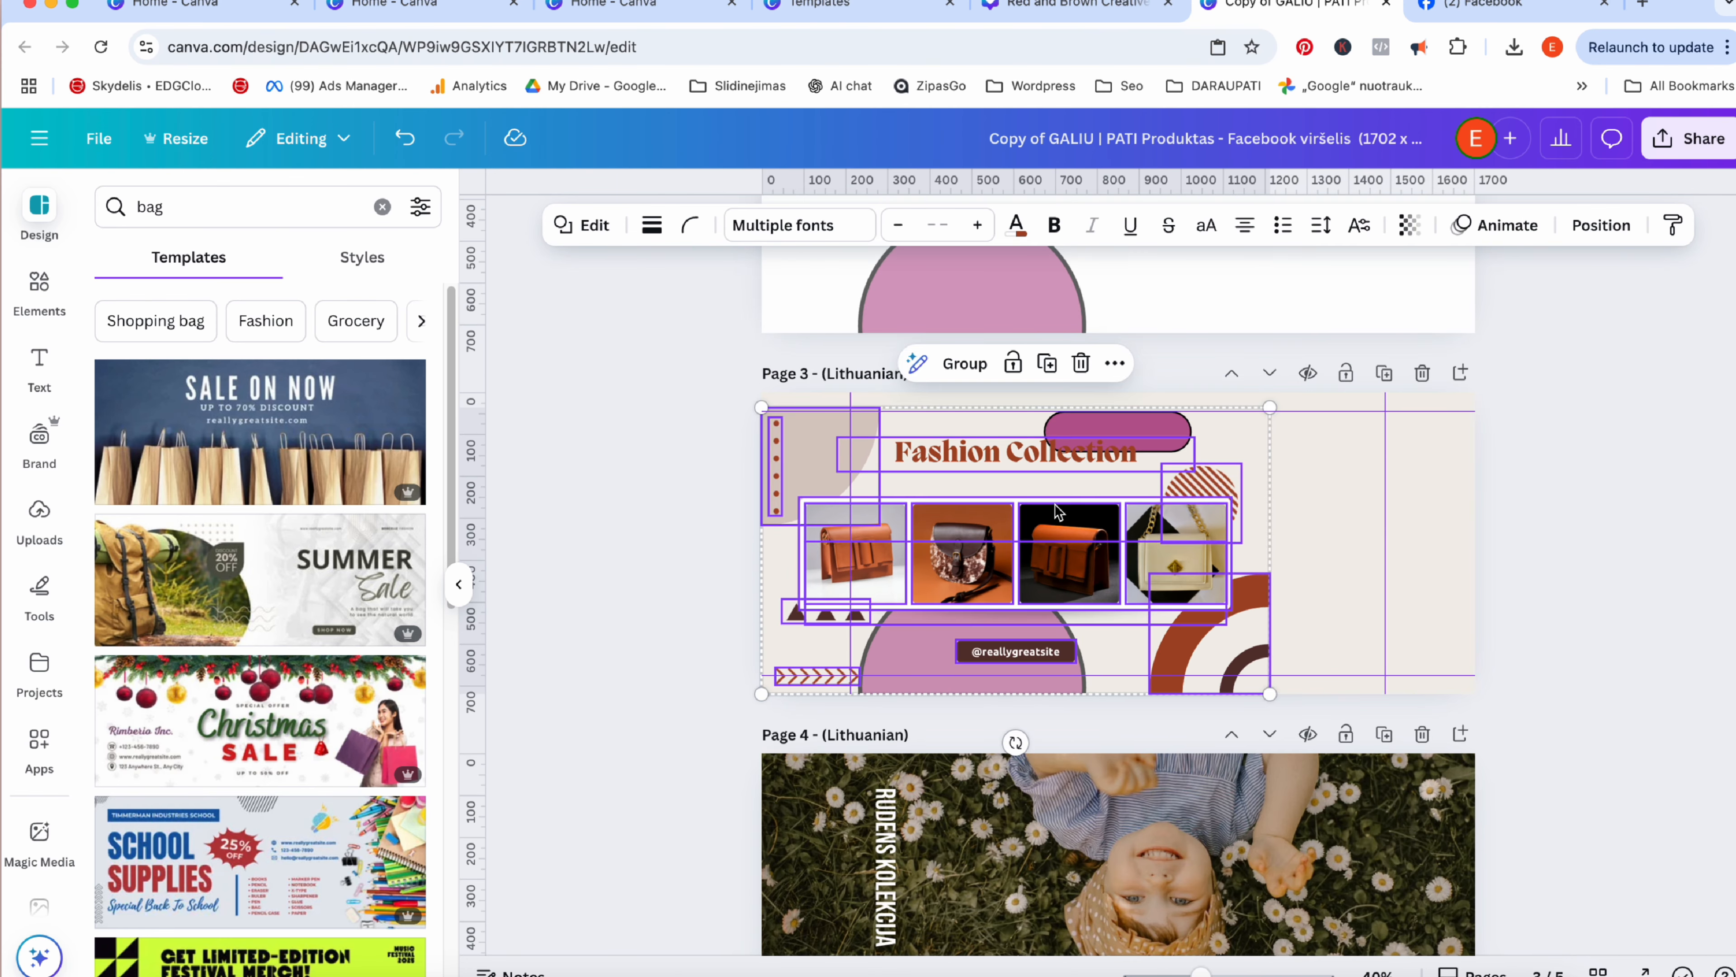
pyautogui.moveTo(1059, 513)
pyautogui.mouseDown()
pyautogui.moveTo(1203, 504)
pyautogui.moveTo(1172, 505)
pyautogui.mouseUp()
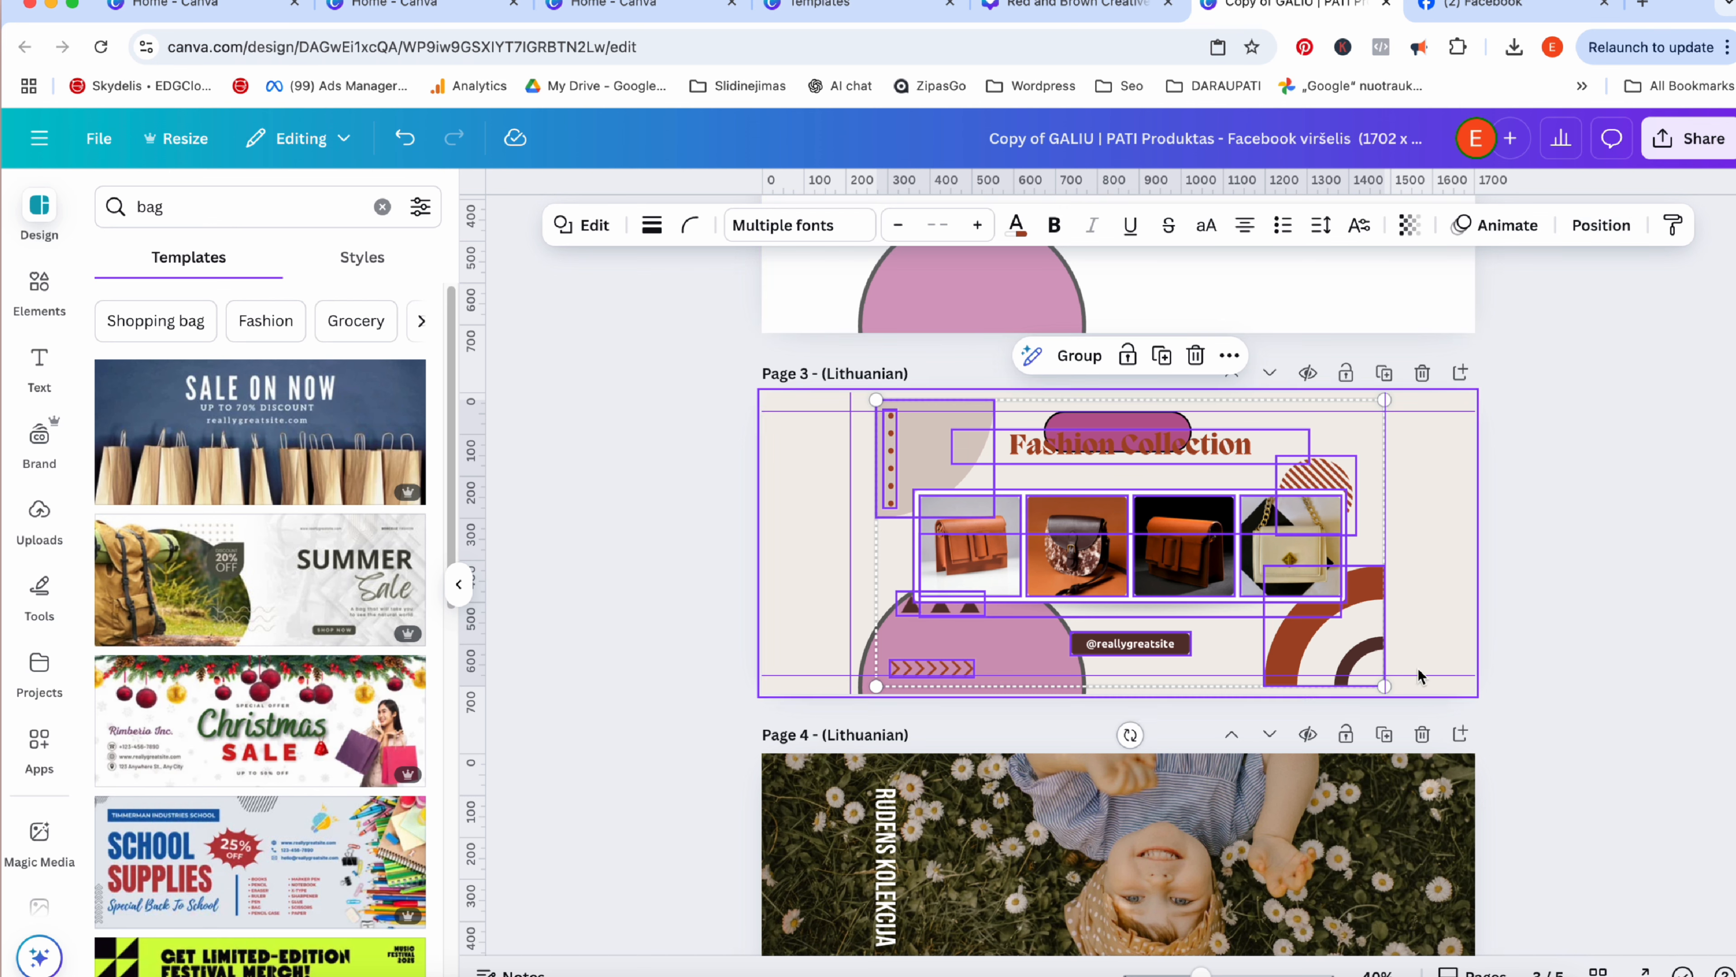
pyautogui.click(1497, 593)
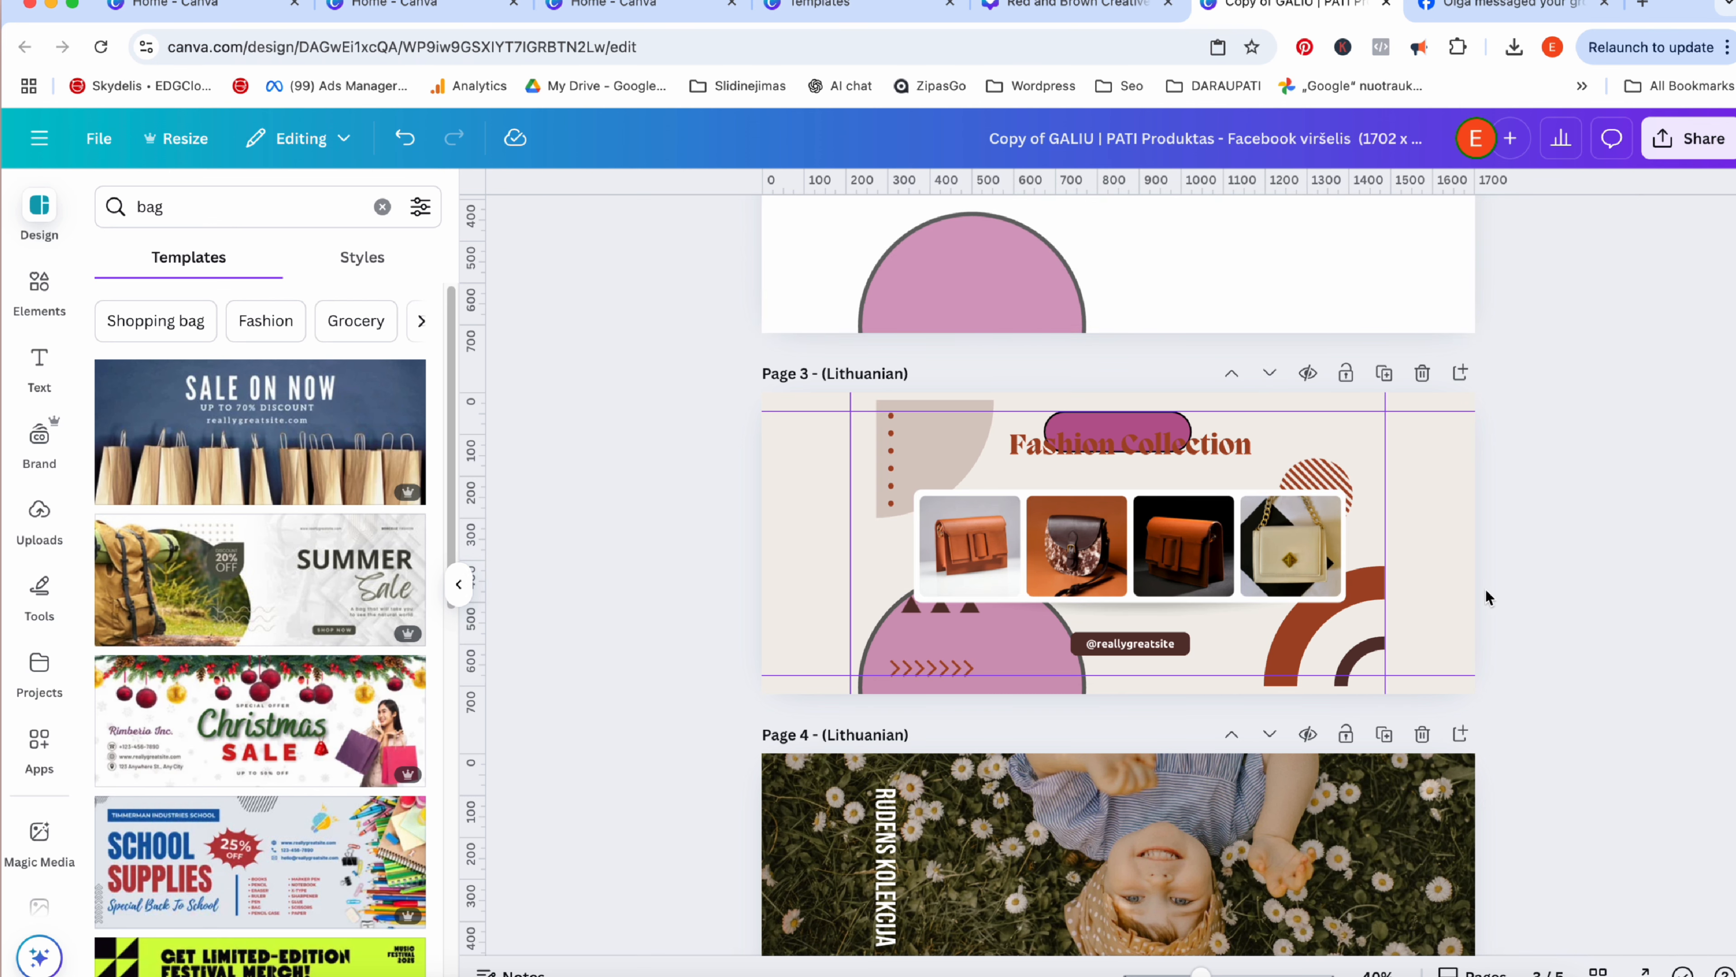
# Delete the taupe quarter circle and the column of dots from page 3.
pyautogui.click(949, 449)
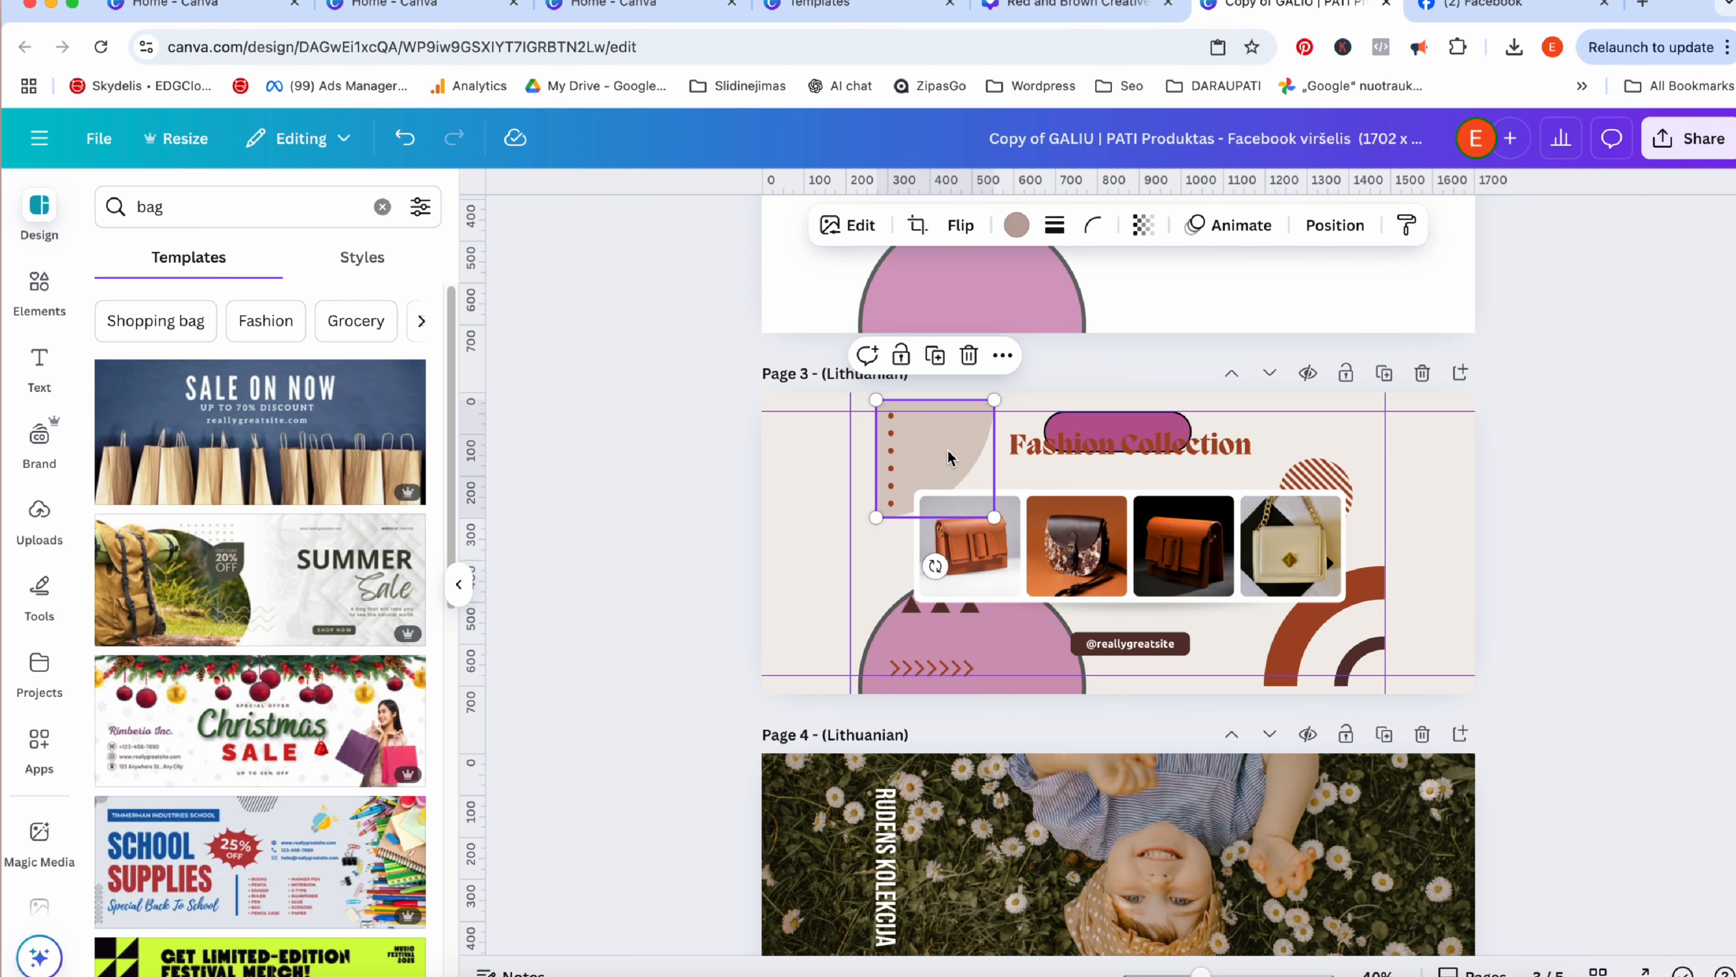
pyautogui.click(891, 458)
# Move the Fashion Collection heading below the pink camera pill and shift the striped circle up beside it.
pyautogui.click(1243, 454)
pyautogui.moveTo(1242, 454); pyautogui.dragTo(1231, 479)
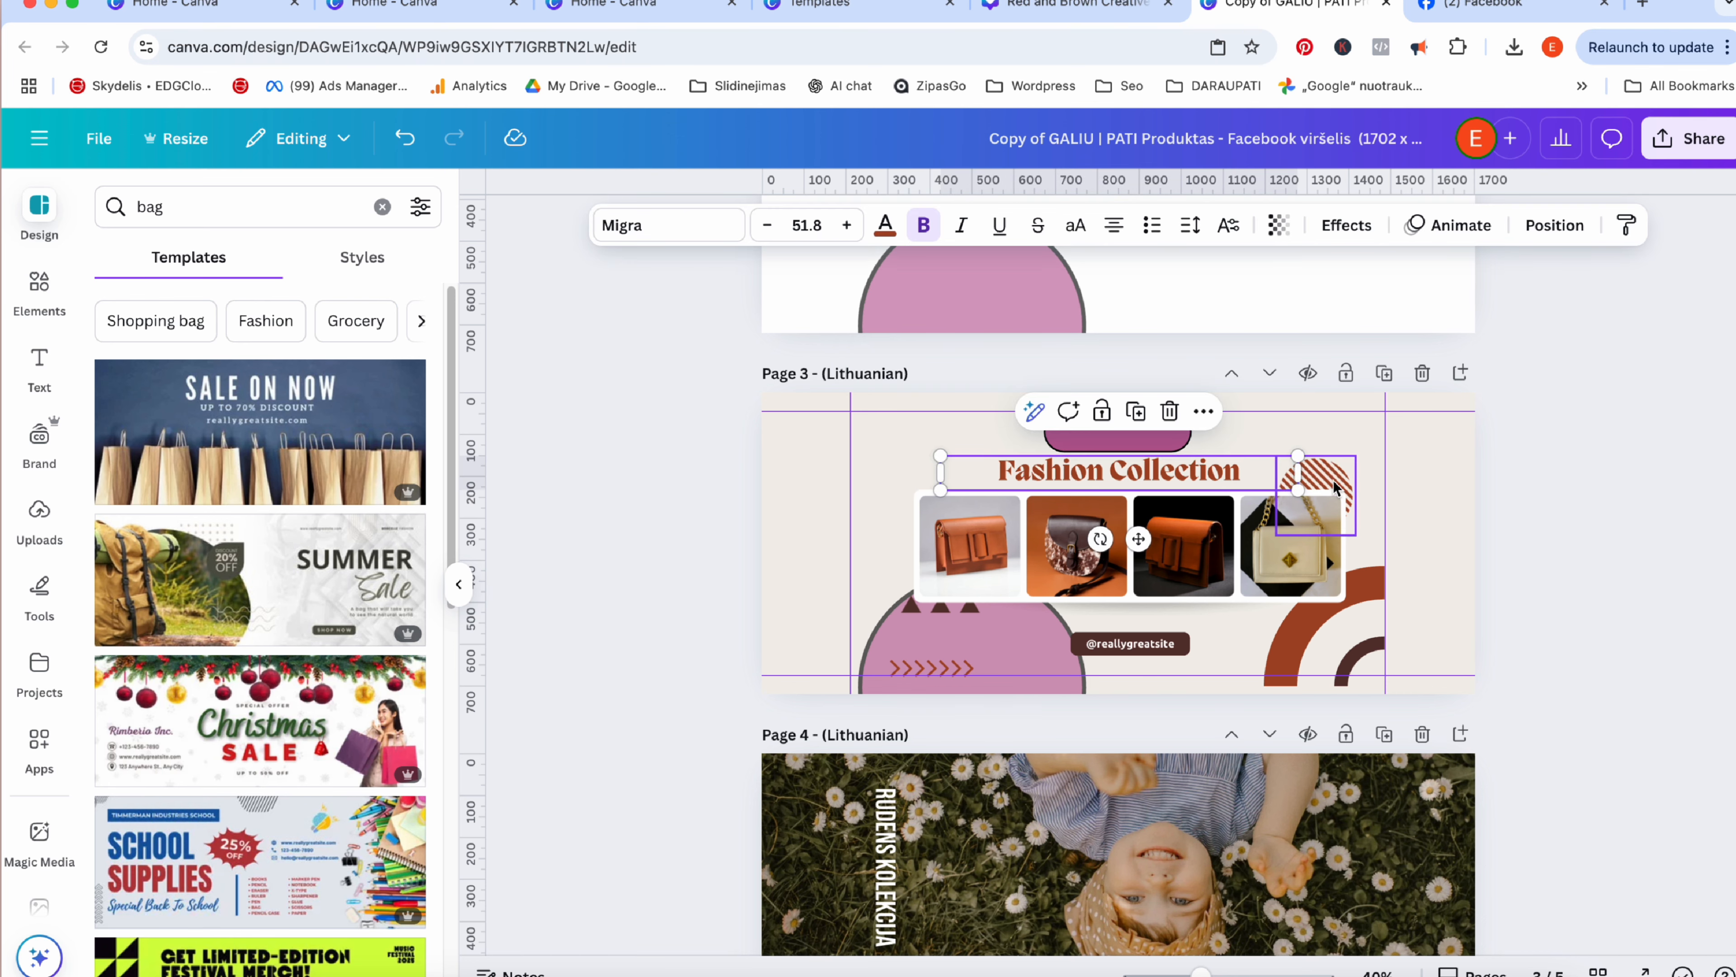
pyautogui.moveTo(1344, 477); pyautogui.dragTo(1357, 452)
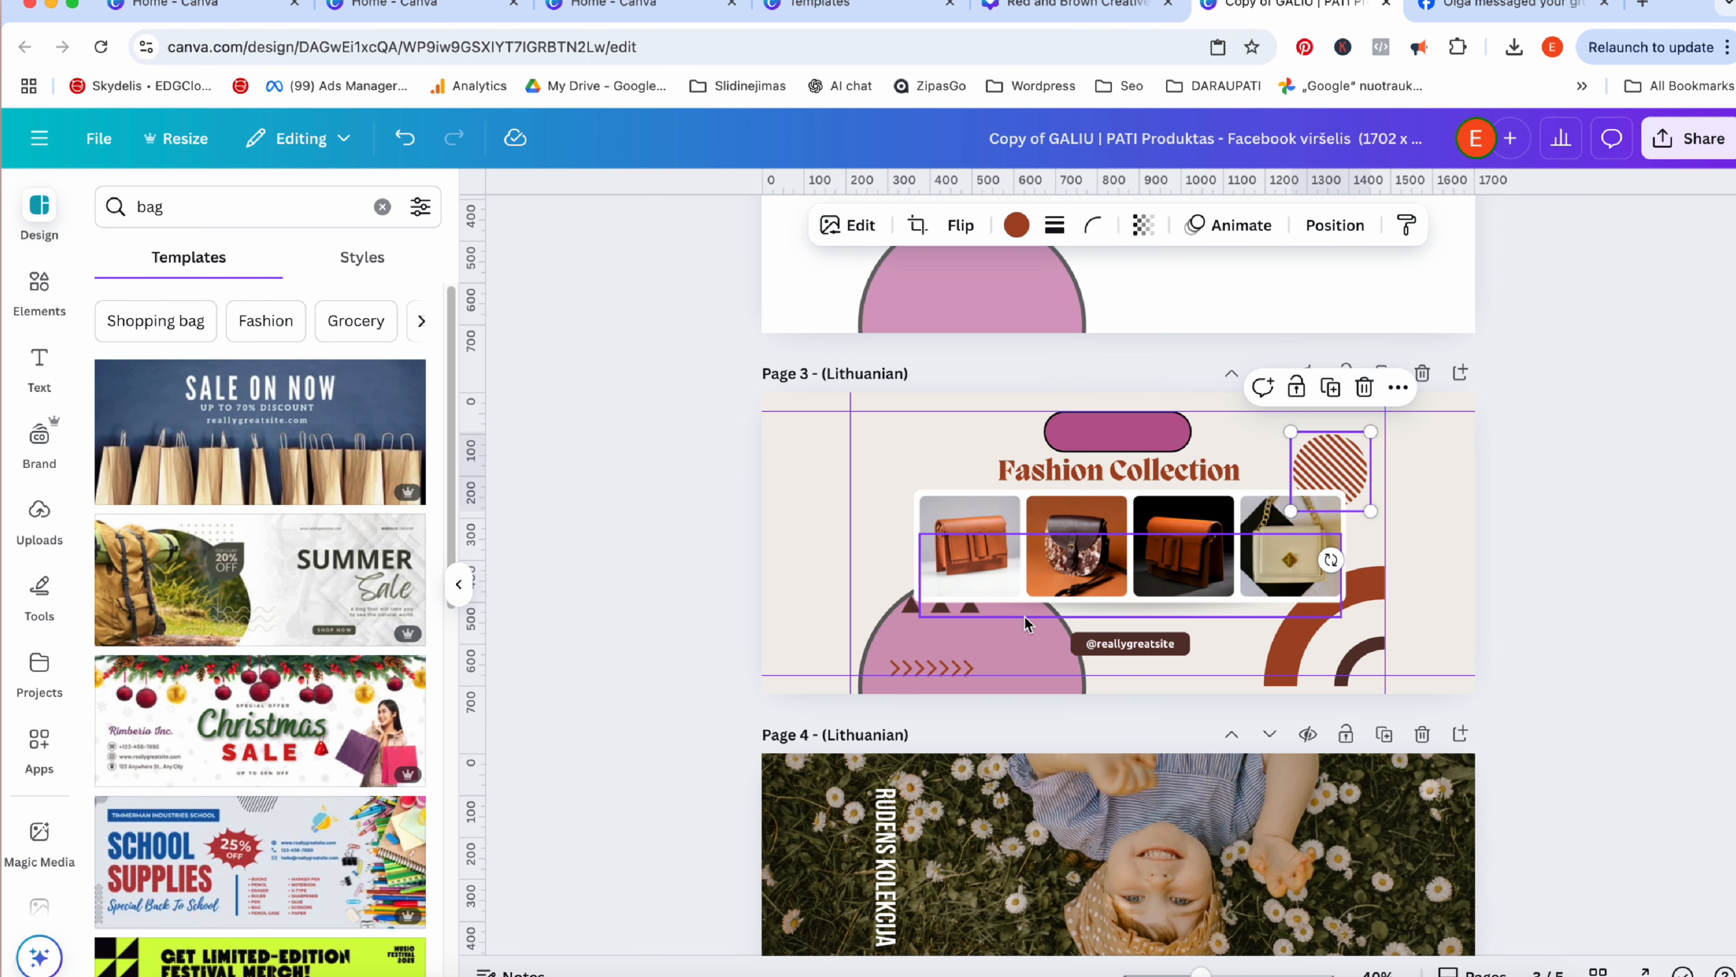
# Delete the three triangles and the pink profile-photo circle from page 3.
pyautogui.click(929, 607)
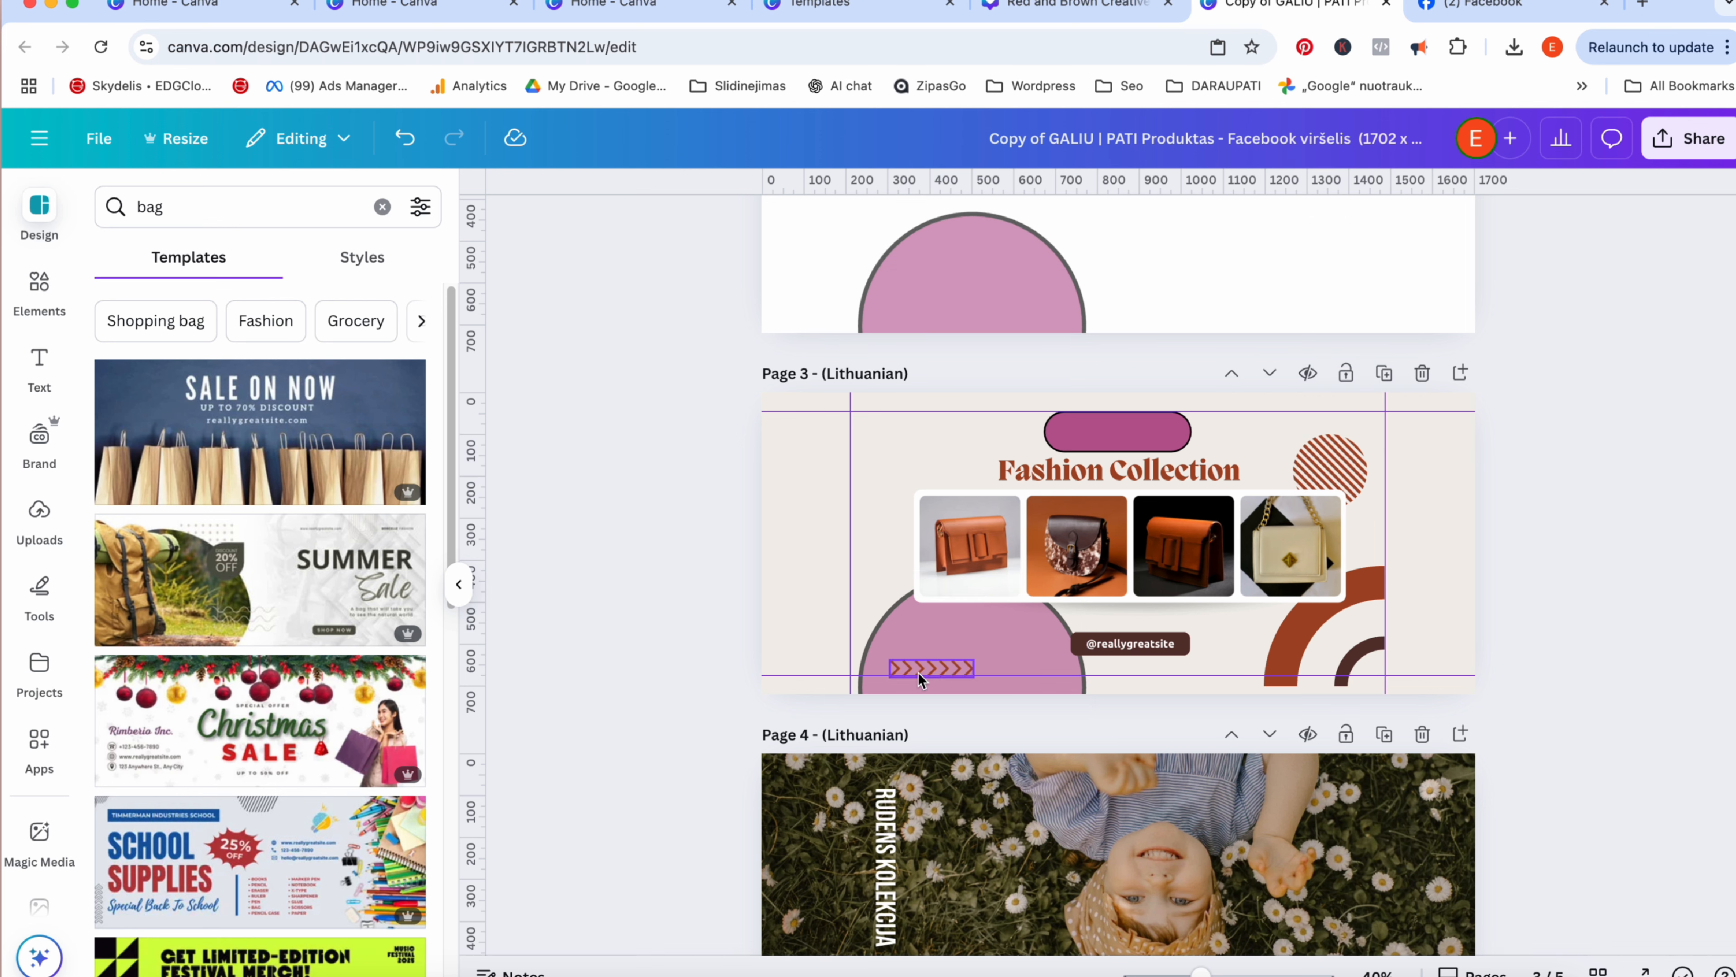
pyautogui.press('Delete')
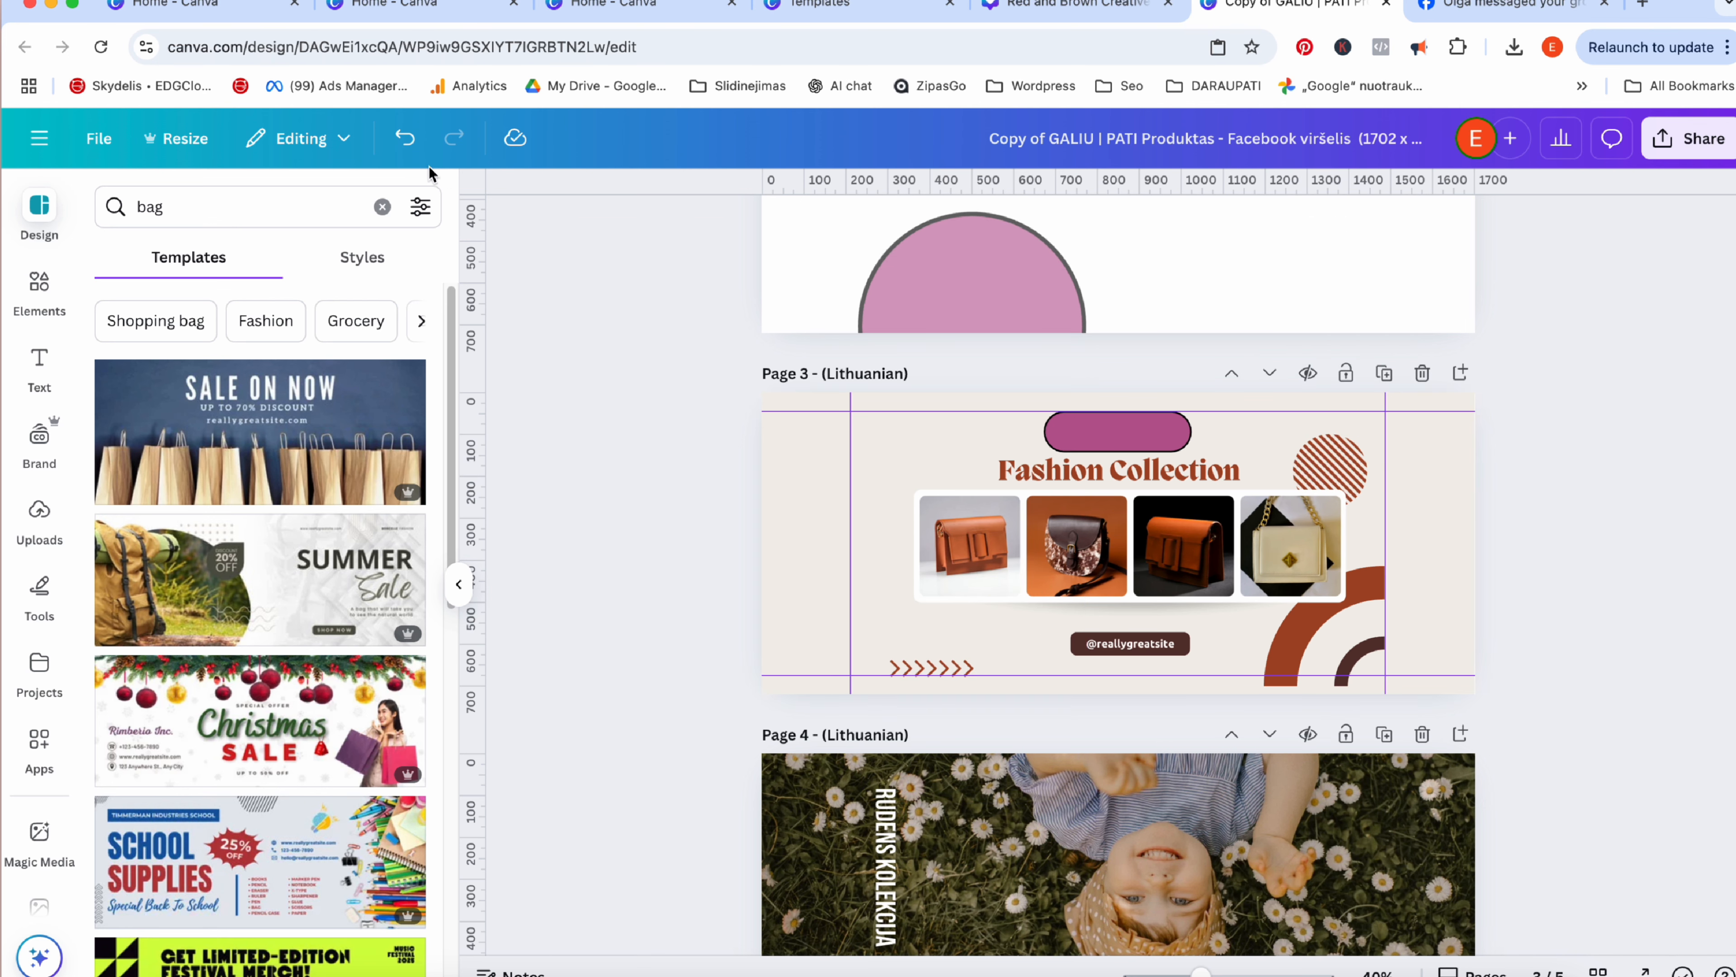
# Restore the pink profile-photo circle on page 3 and delete the chevron row, striped circle and brown arcs.
pyautogui.click(405, 138)
pyautogui.click(941, 666)
pyautogui.press('Delete')
pyautogui.click(1163, 644)
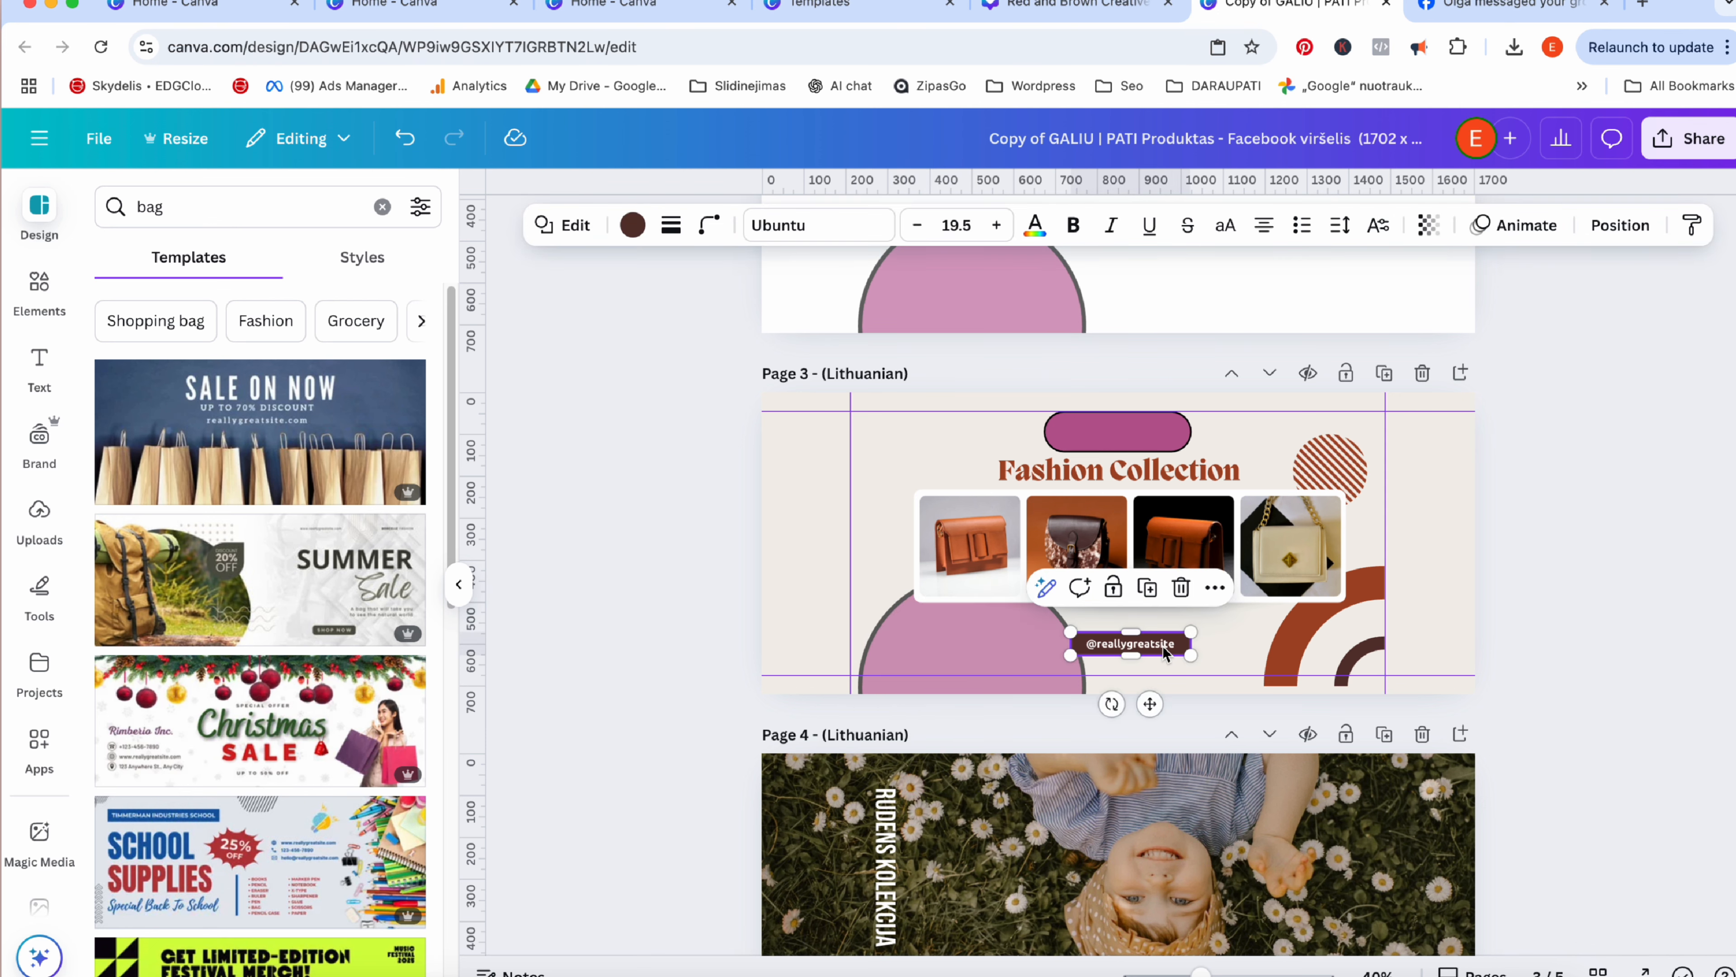
pyautogui.click(1304, 636)
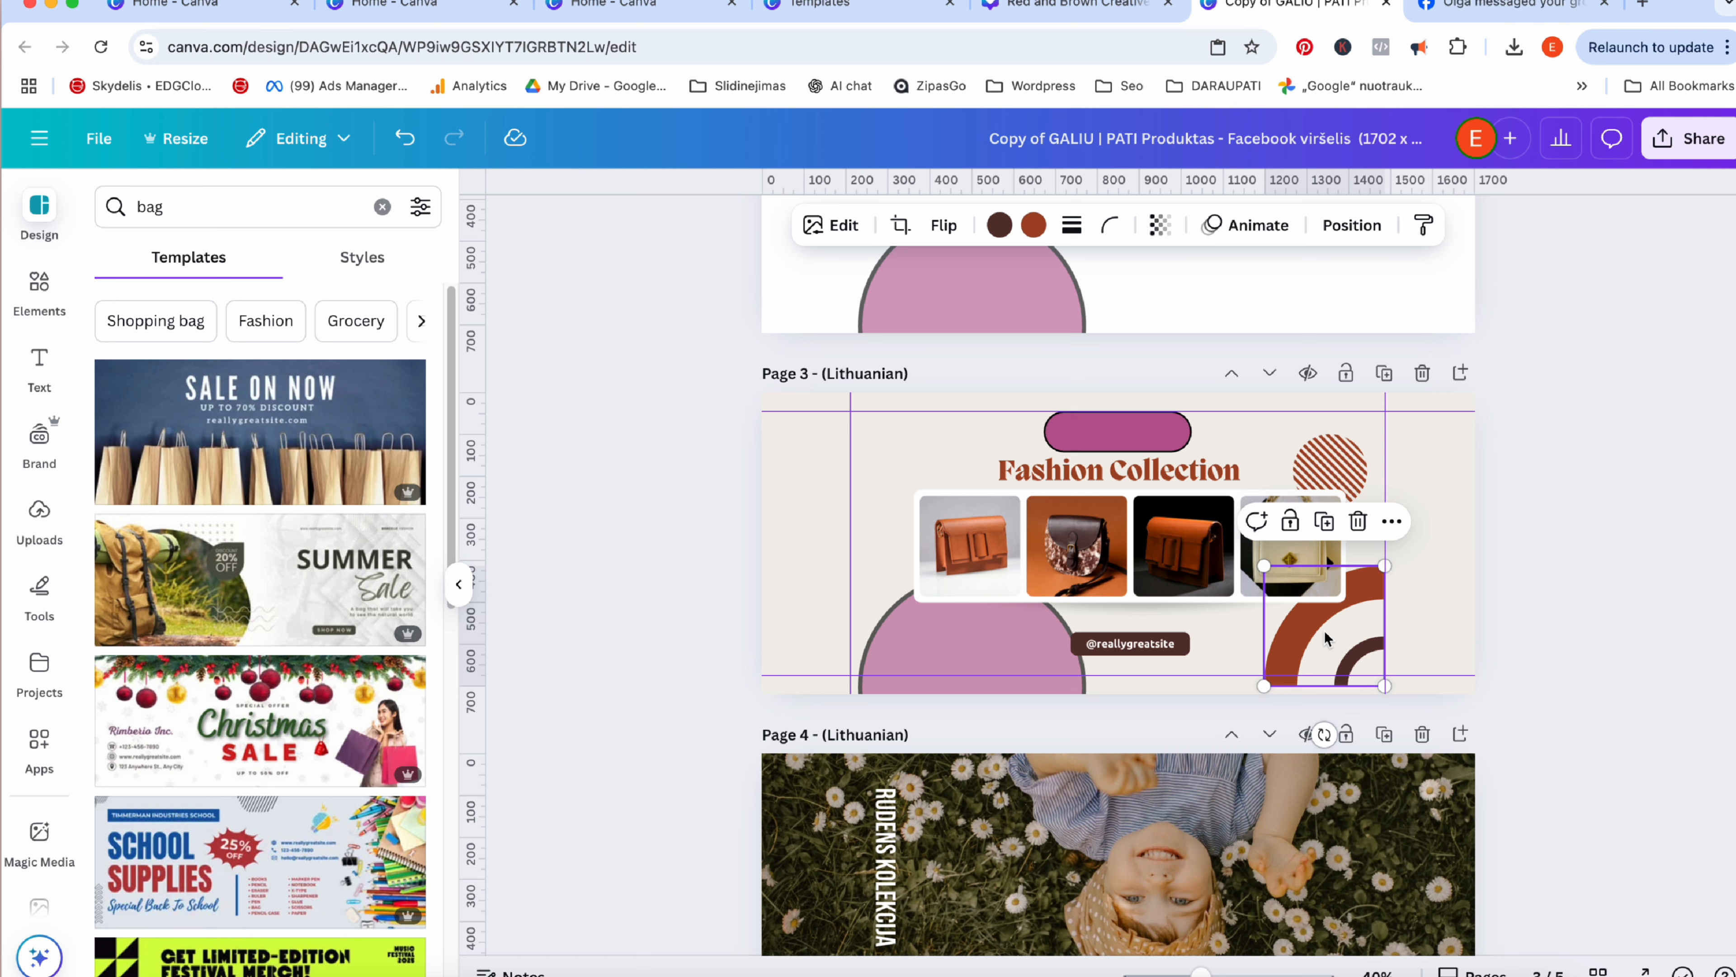
pyautogui.press('Delete')
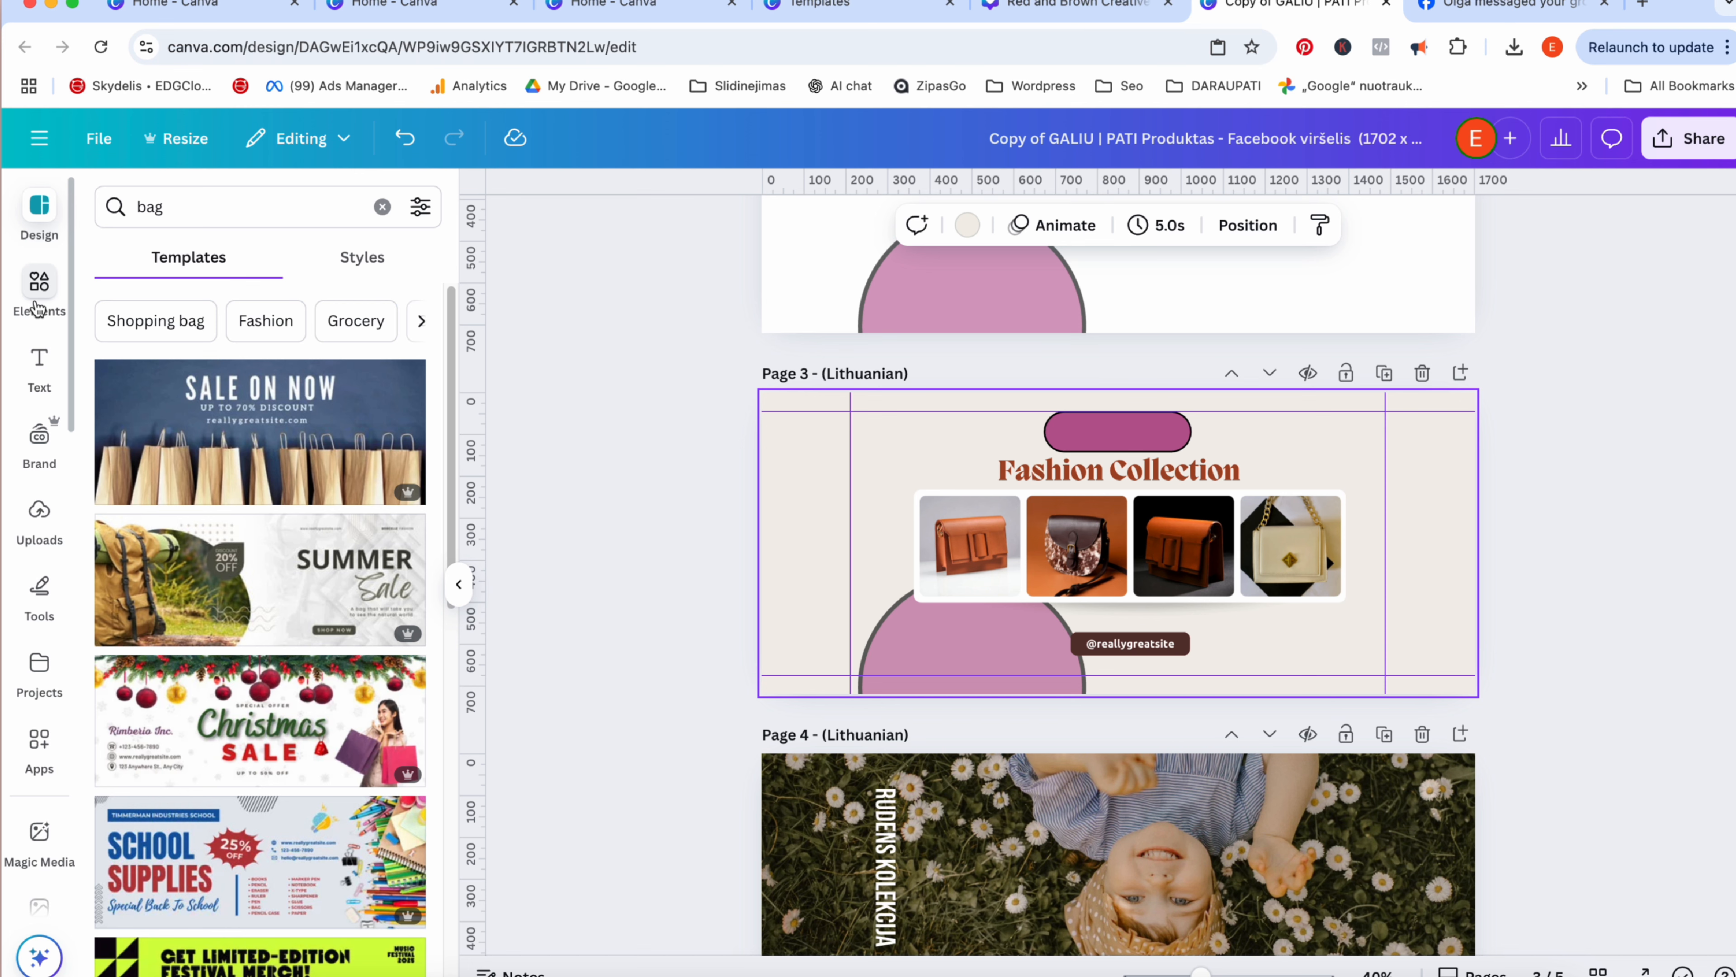
# Search the elements for "bags" and limit the results to free photos.
pyautogui.click(40, 287)
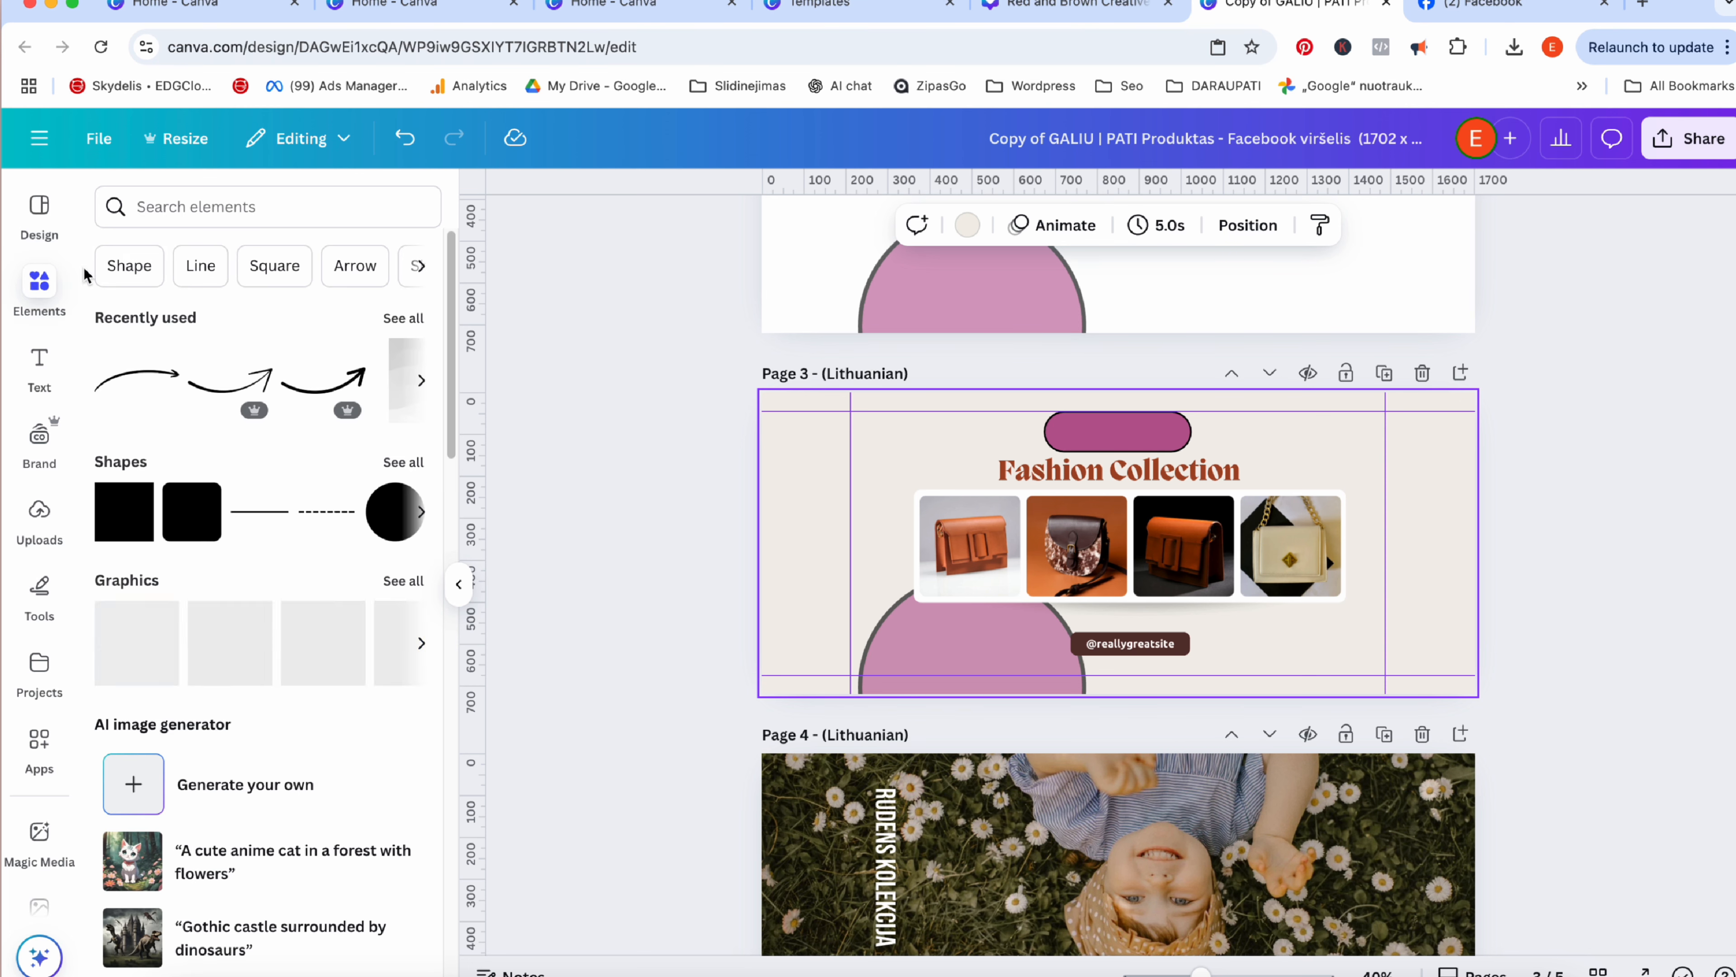
pyautogui.click(220, 214)
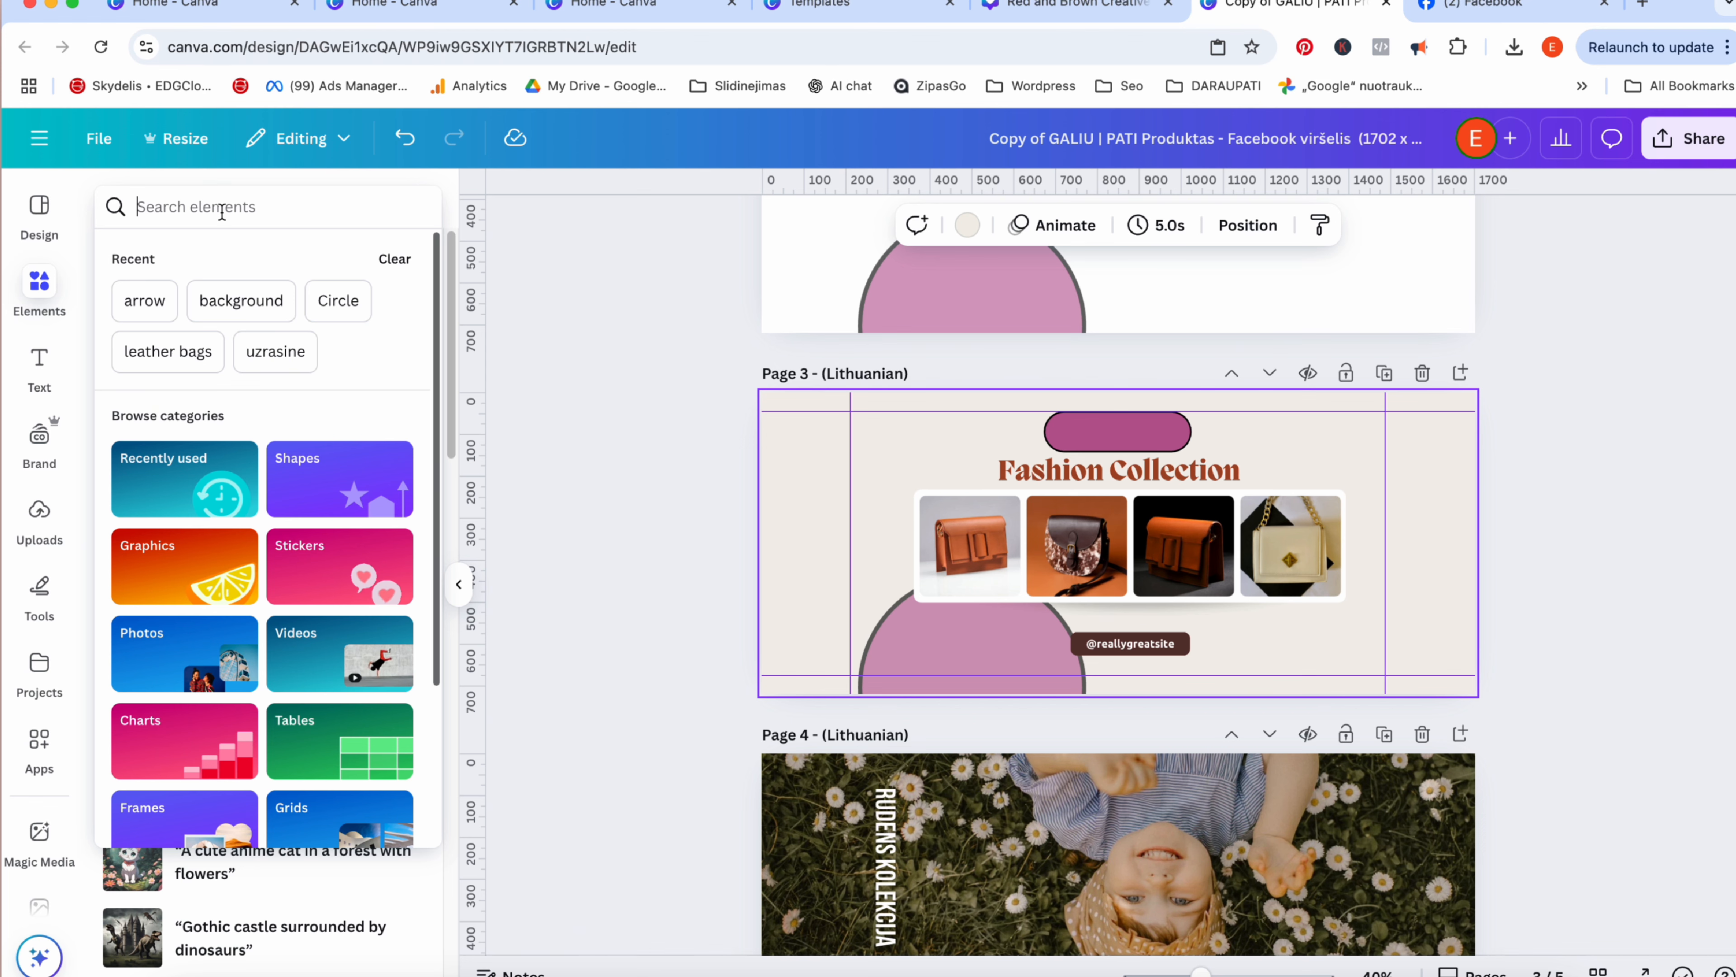
pyautogui.write('bags')
pyautogui.press('Return')
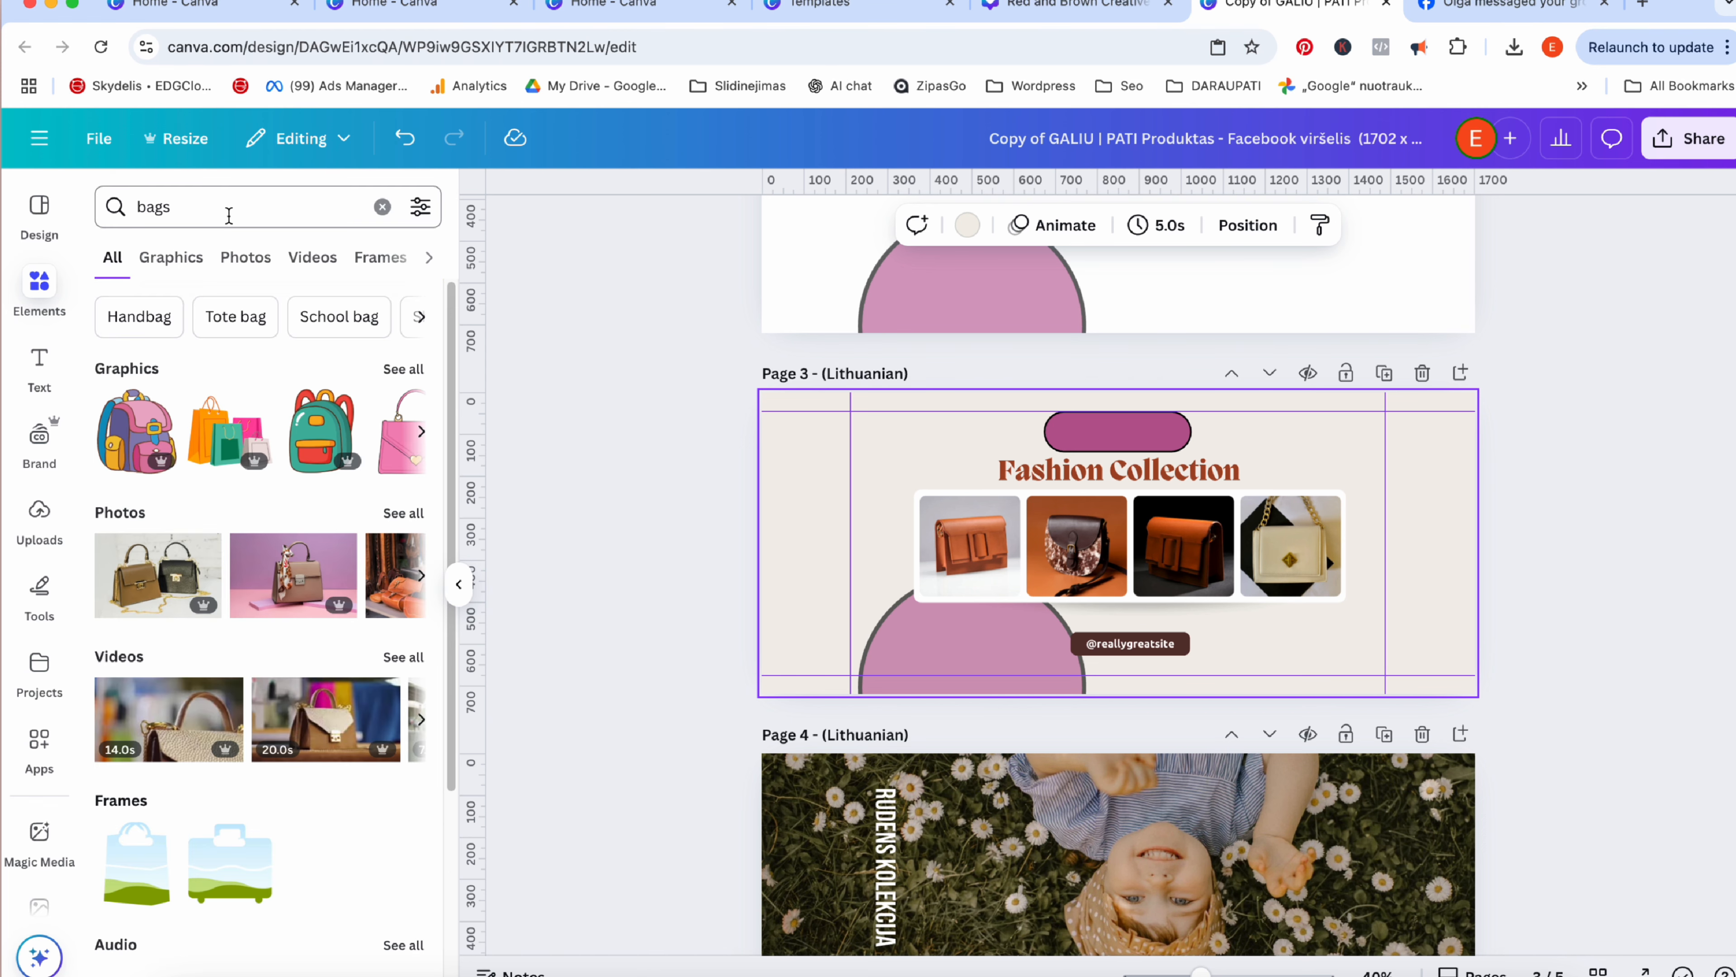
pyautogui.click(256, 273)
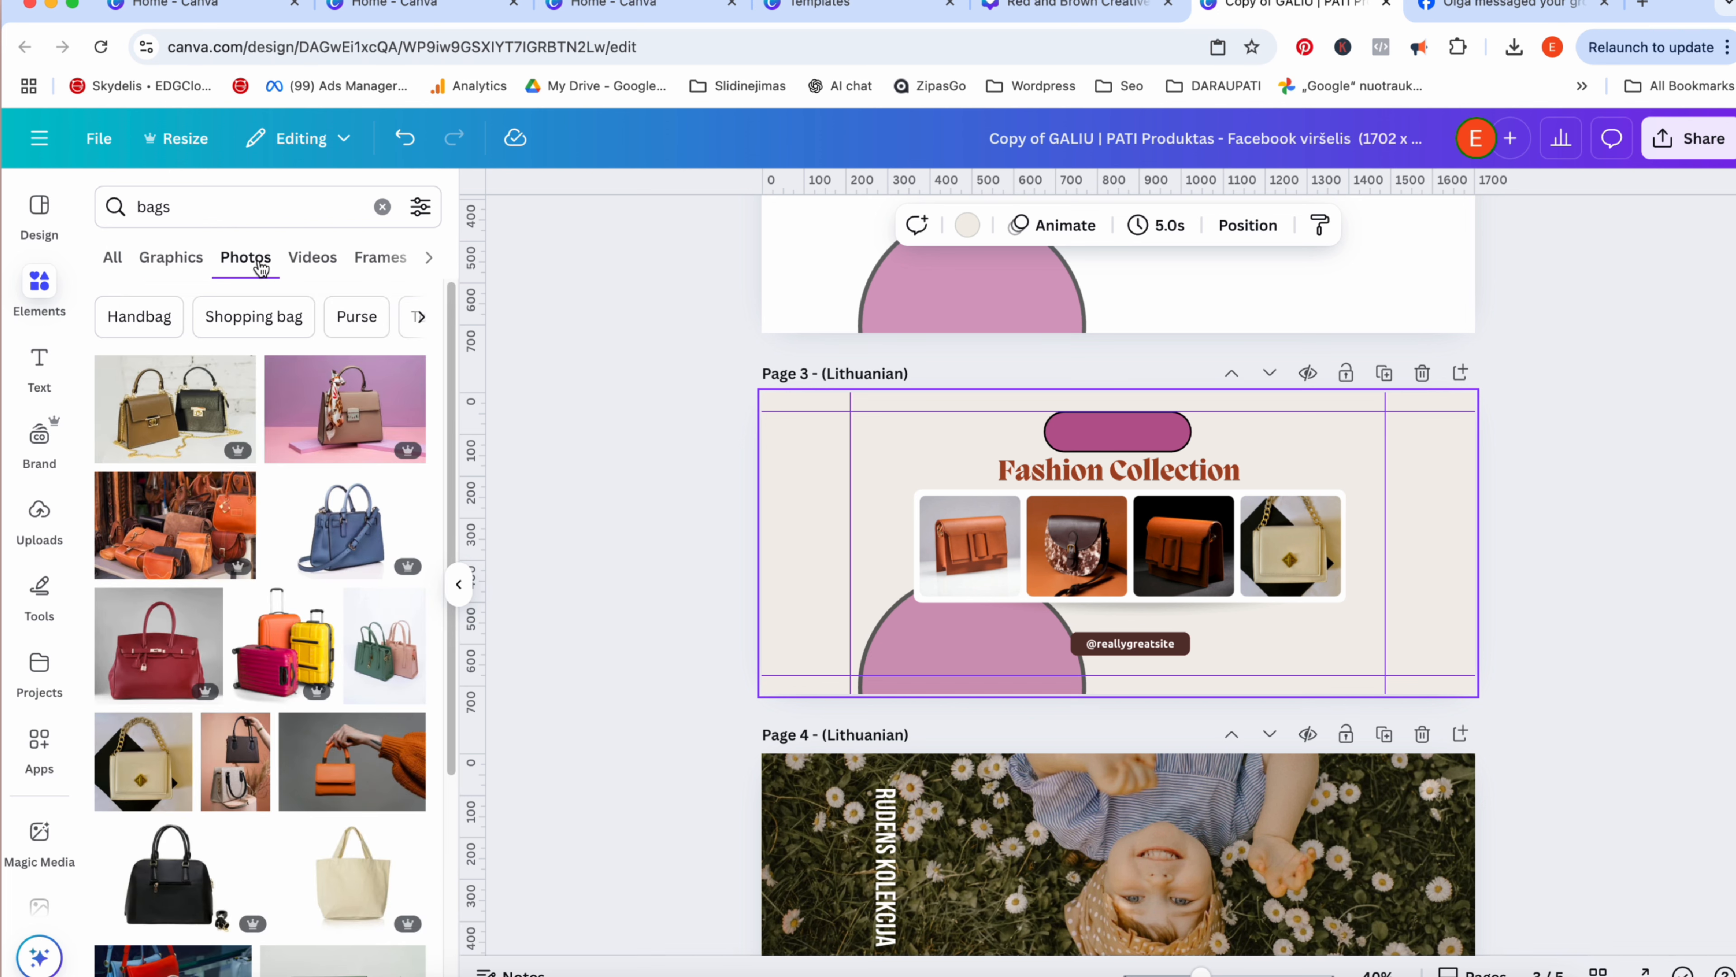
pyautogui.click(420, 207)
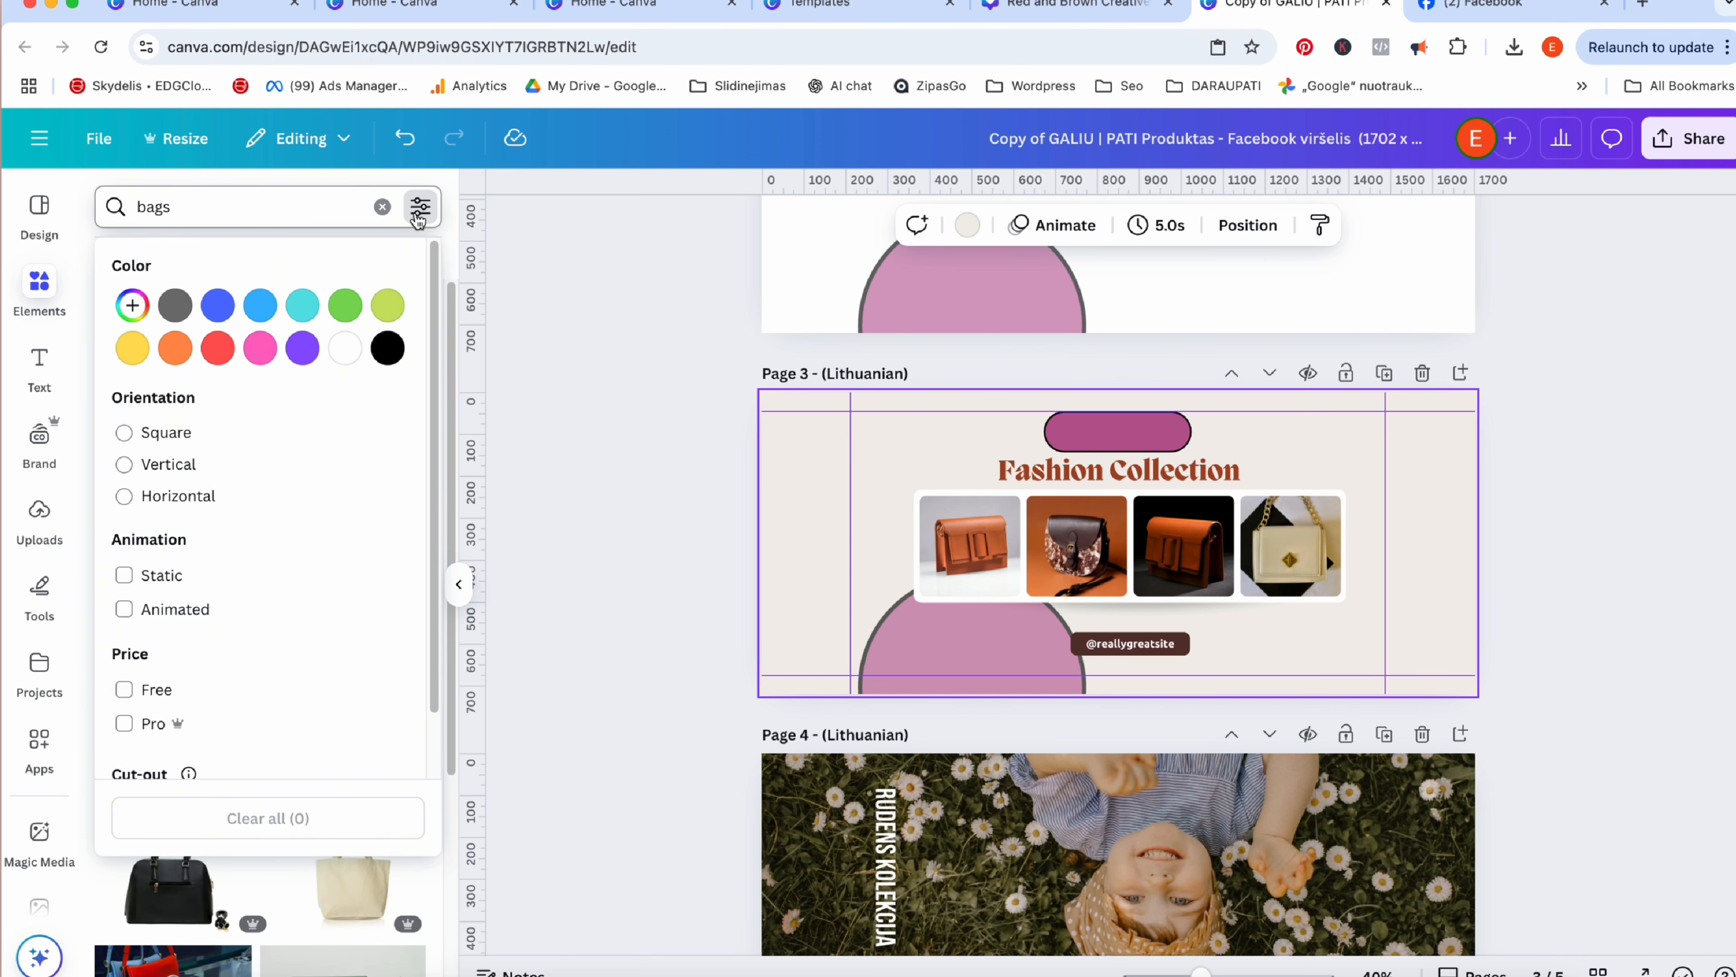
pyautogui.click(124, 688)
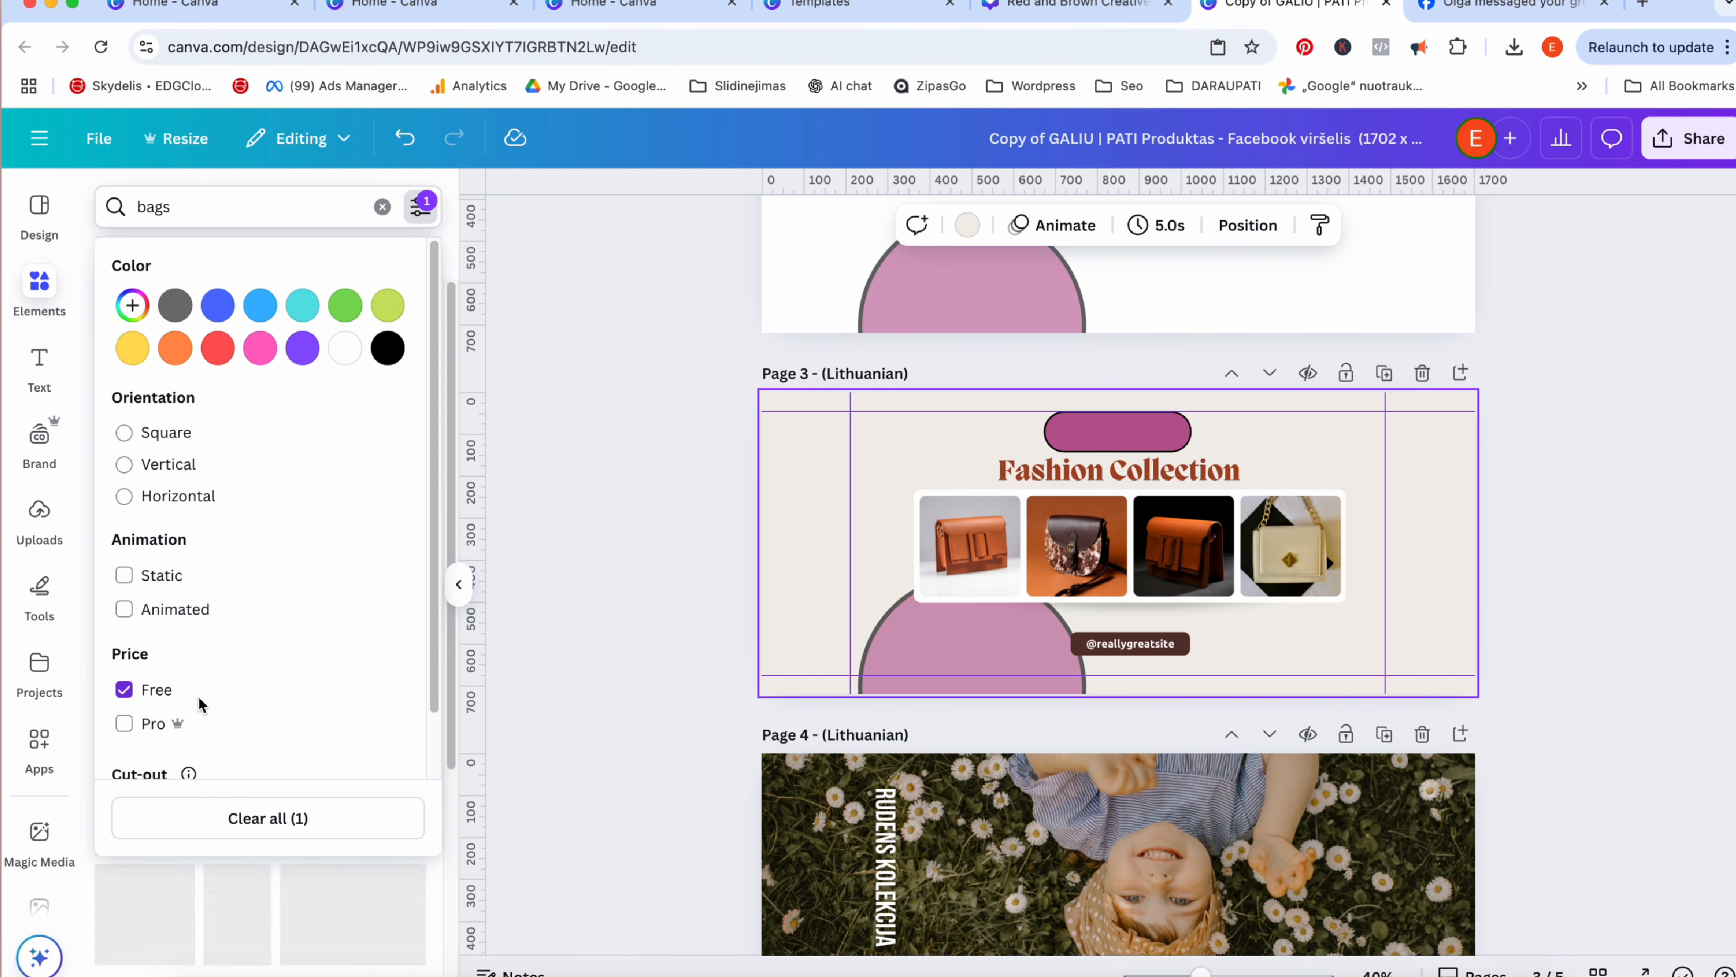
pyautogui.click(349, 213)
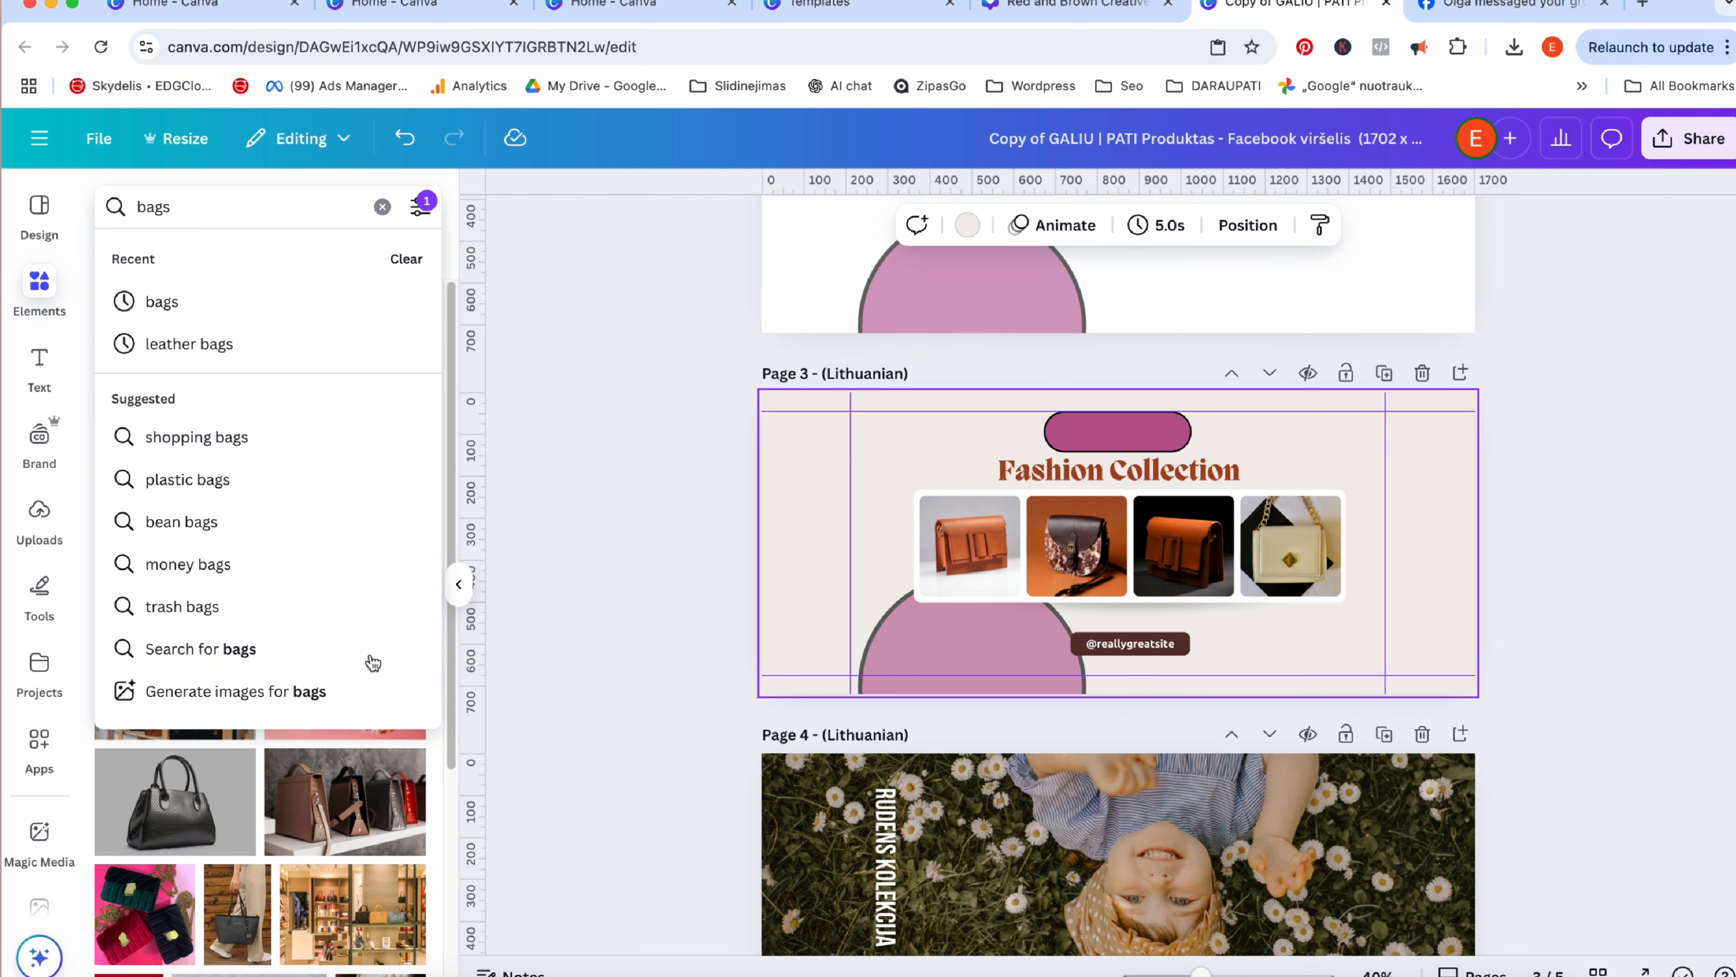
# Place the photo of brown, black and red handbags on a shelf into the second image frame on page 3.
pyautogui.click(366, 812)
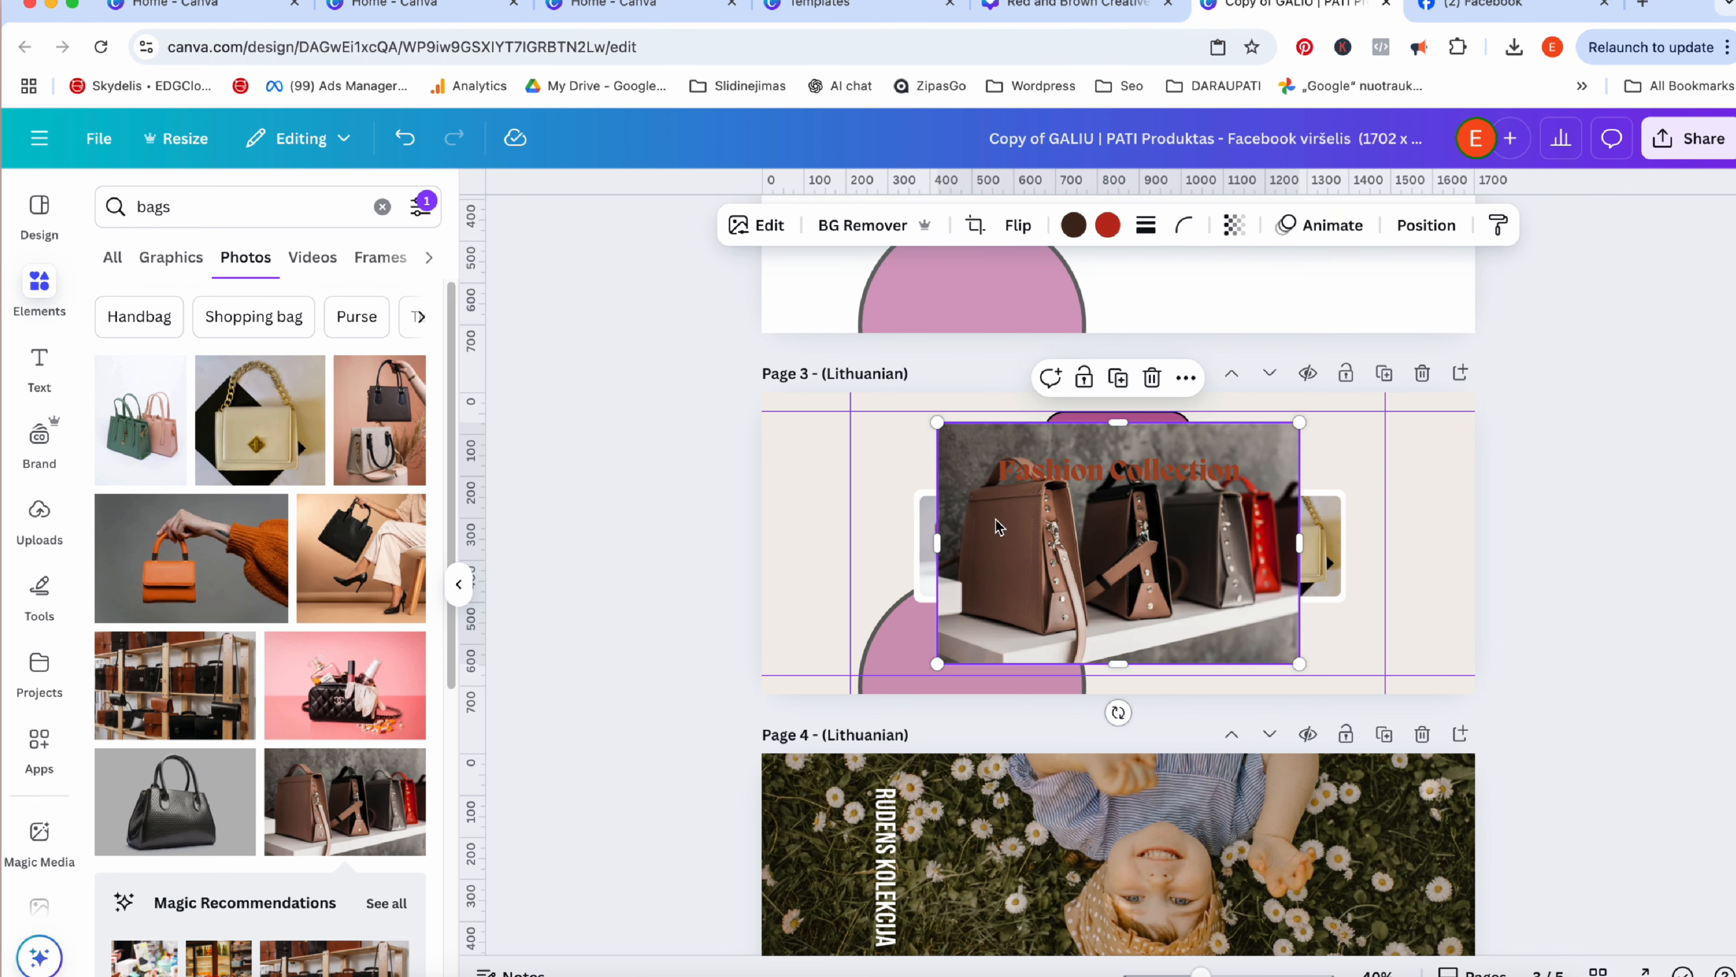
pyautogui.moveTo(1116, 615); pyautogui.dragTo(1056, 568)
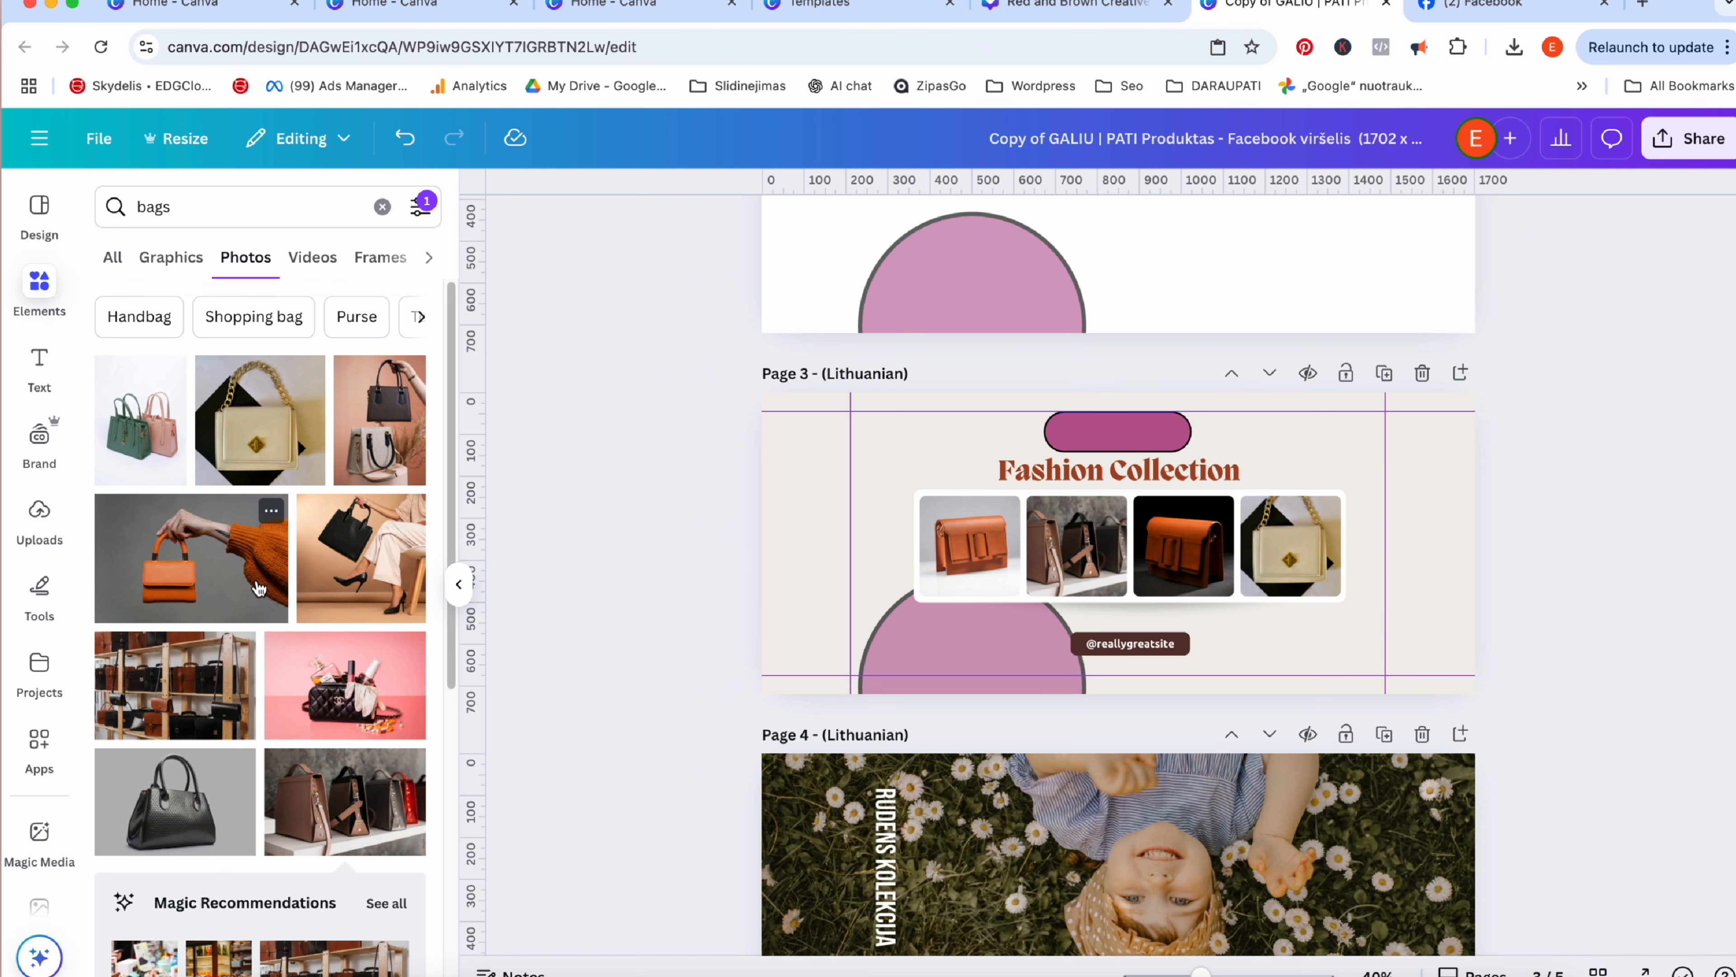
# Add the photo of a hand holding colourful shopping bags to page 3 and enlarge it to span the page.
pyautogui.scroll(-5, 258, 587)
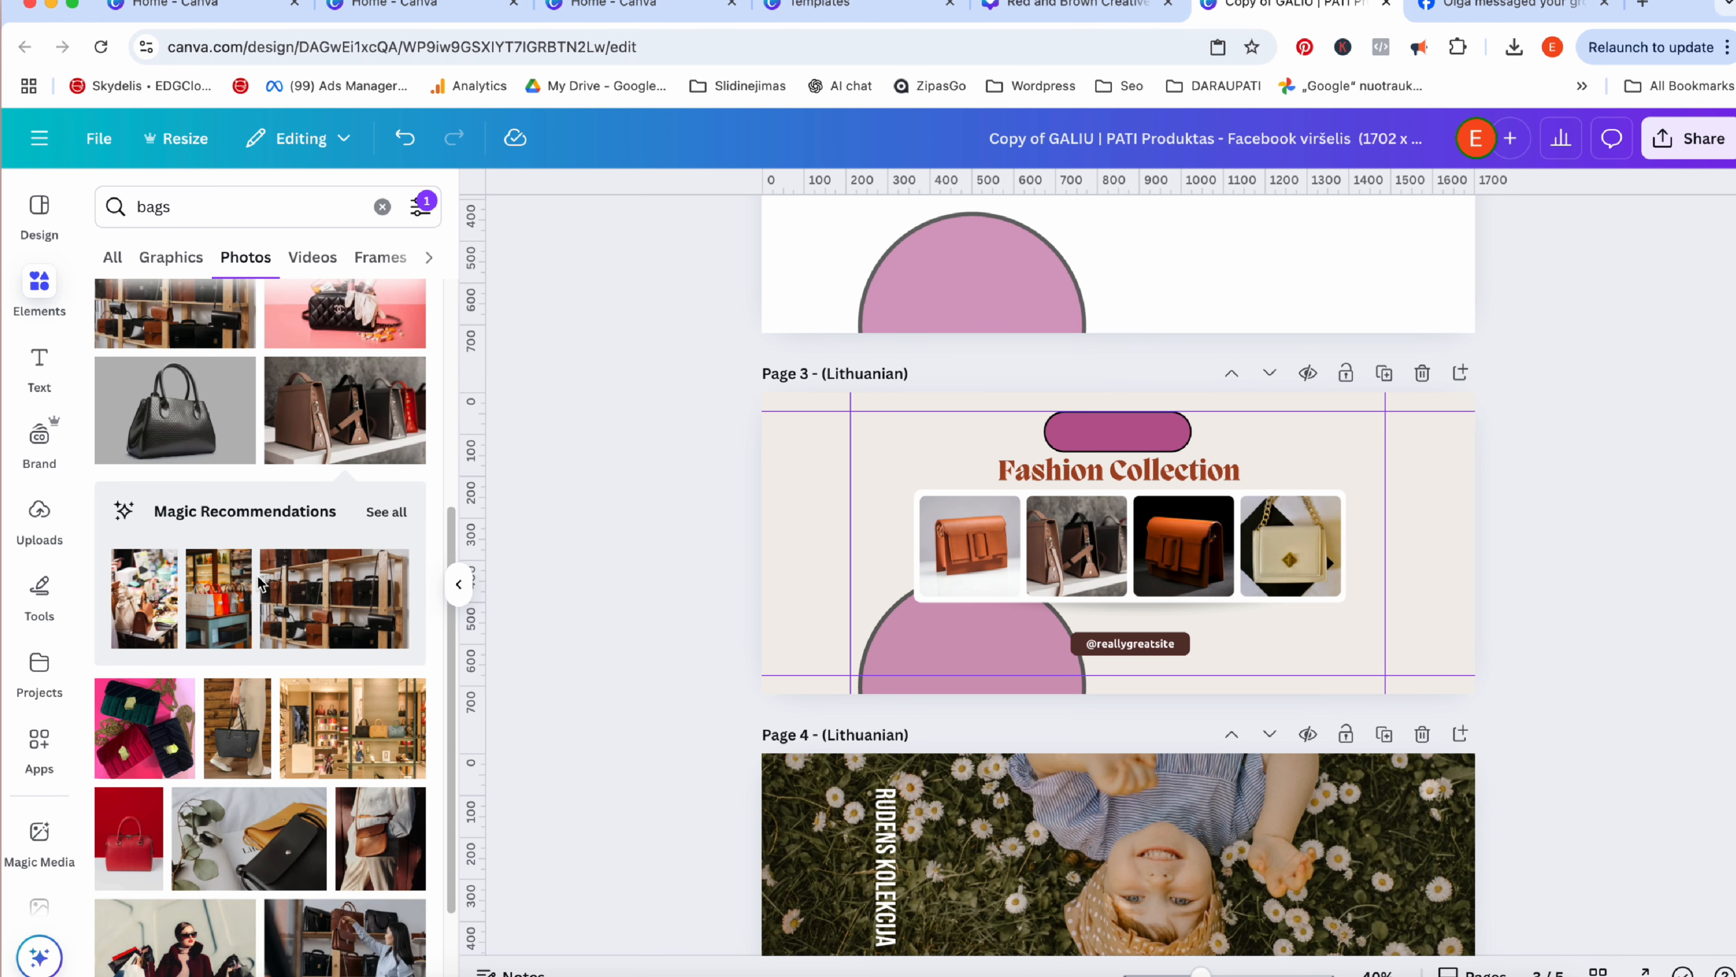
pyautogui.scroll(-10, 260, 585)
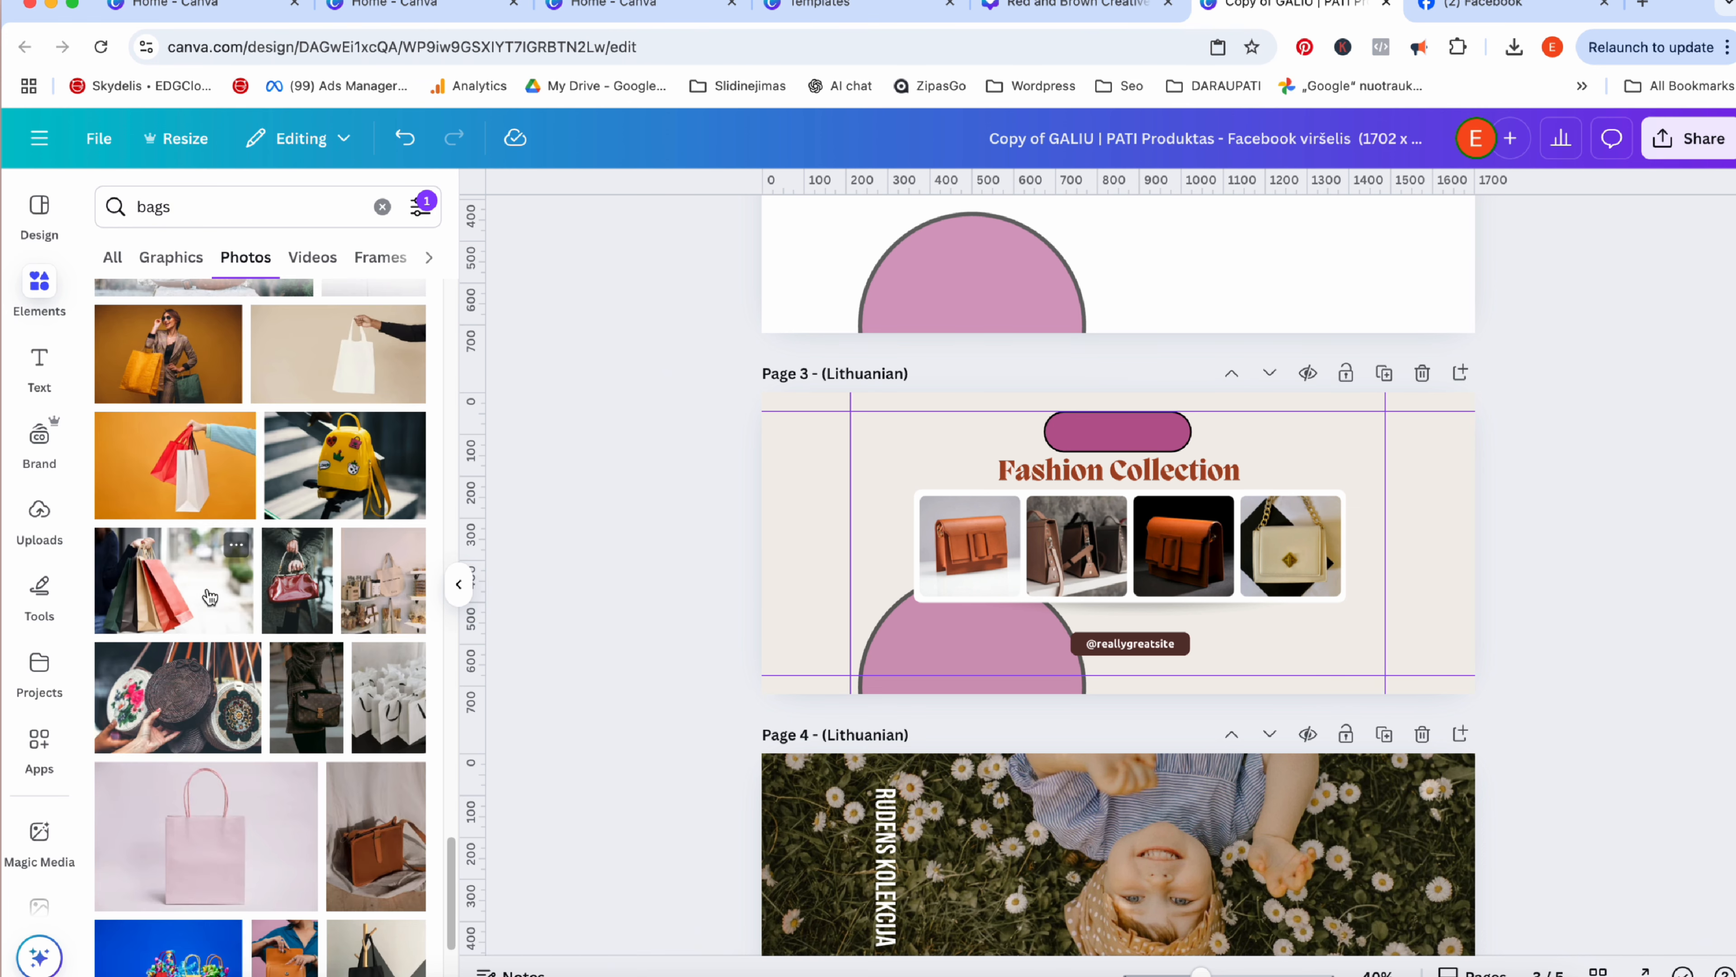
pyautogui.click(207, 600)
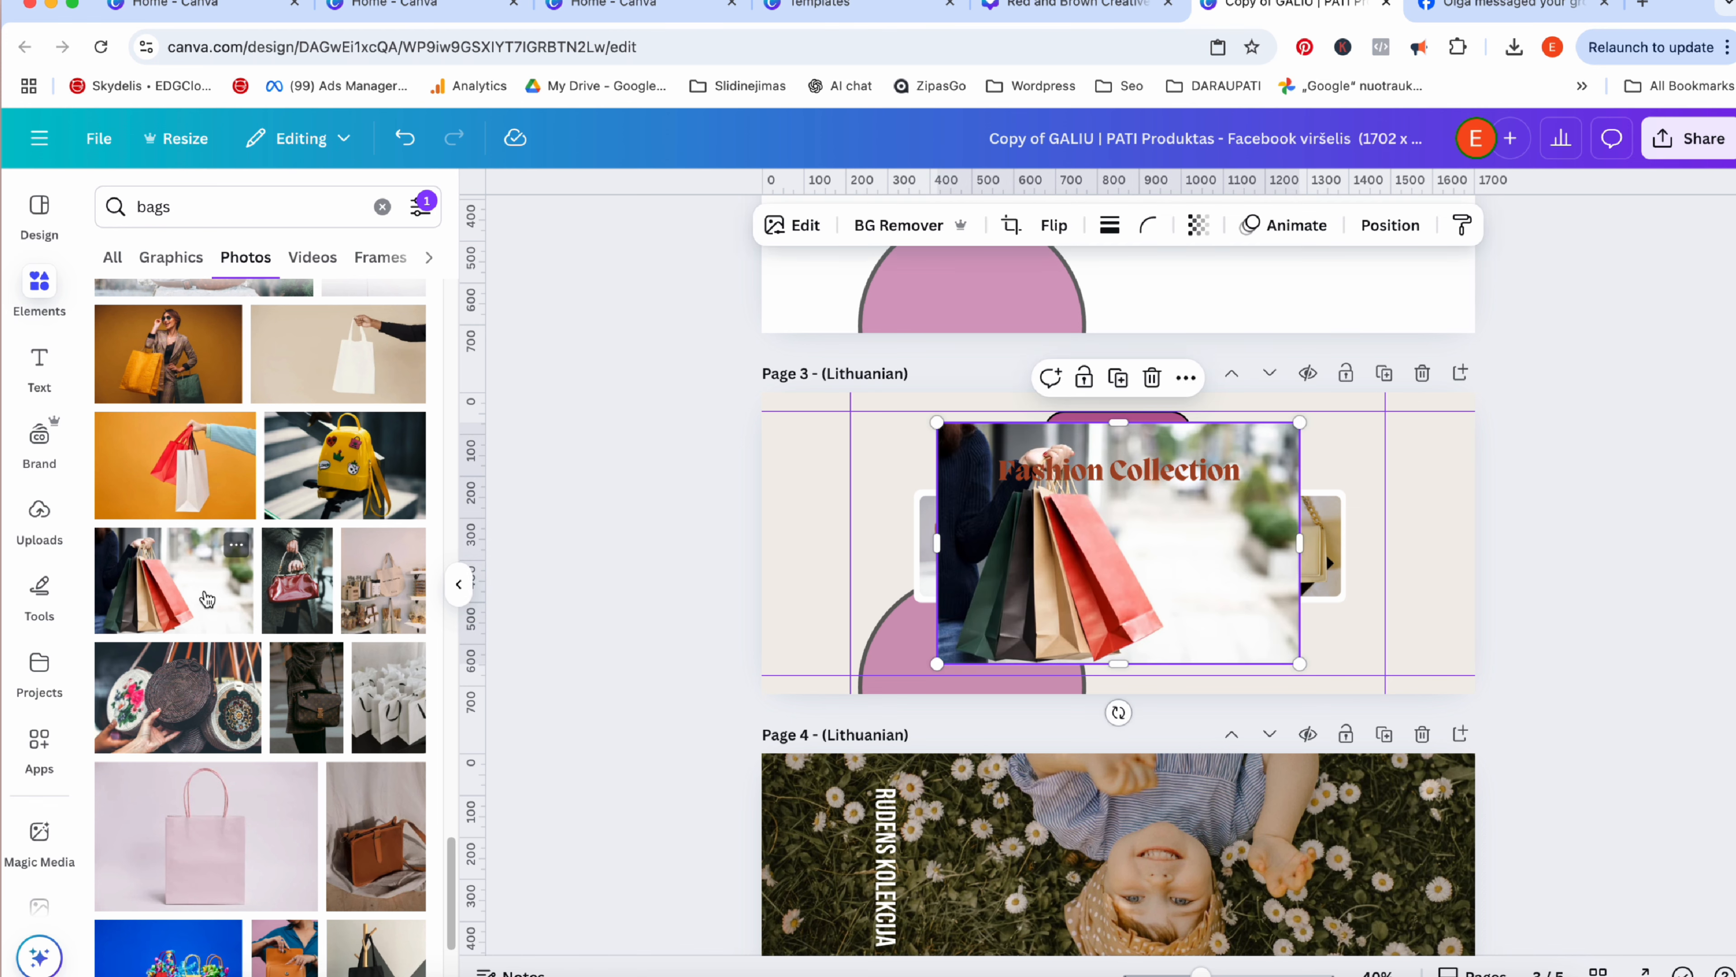
pyautogui.moveTo(1209, 555); pyautogui.dragTo(1076, 554)
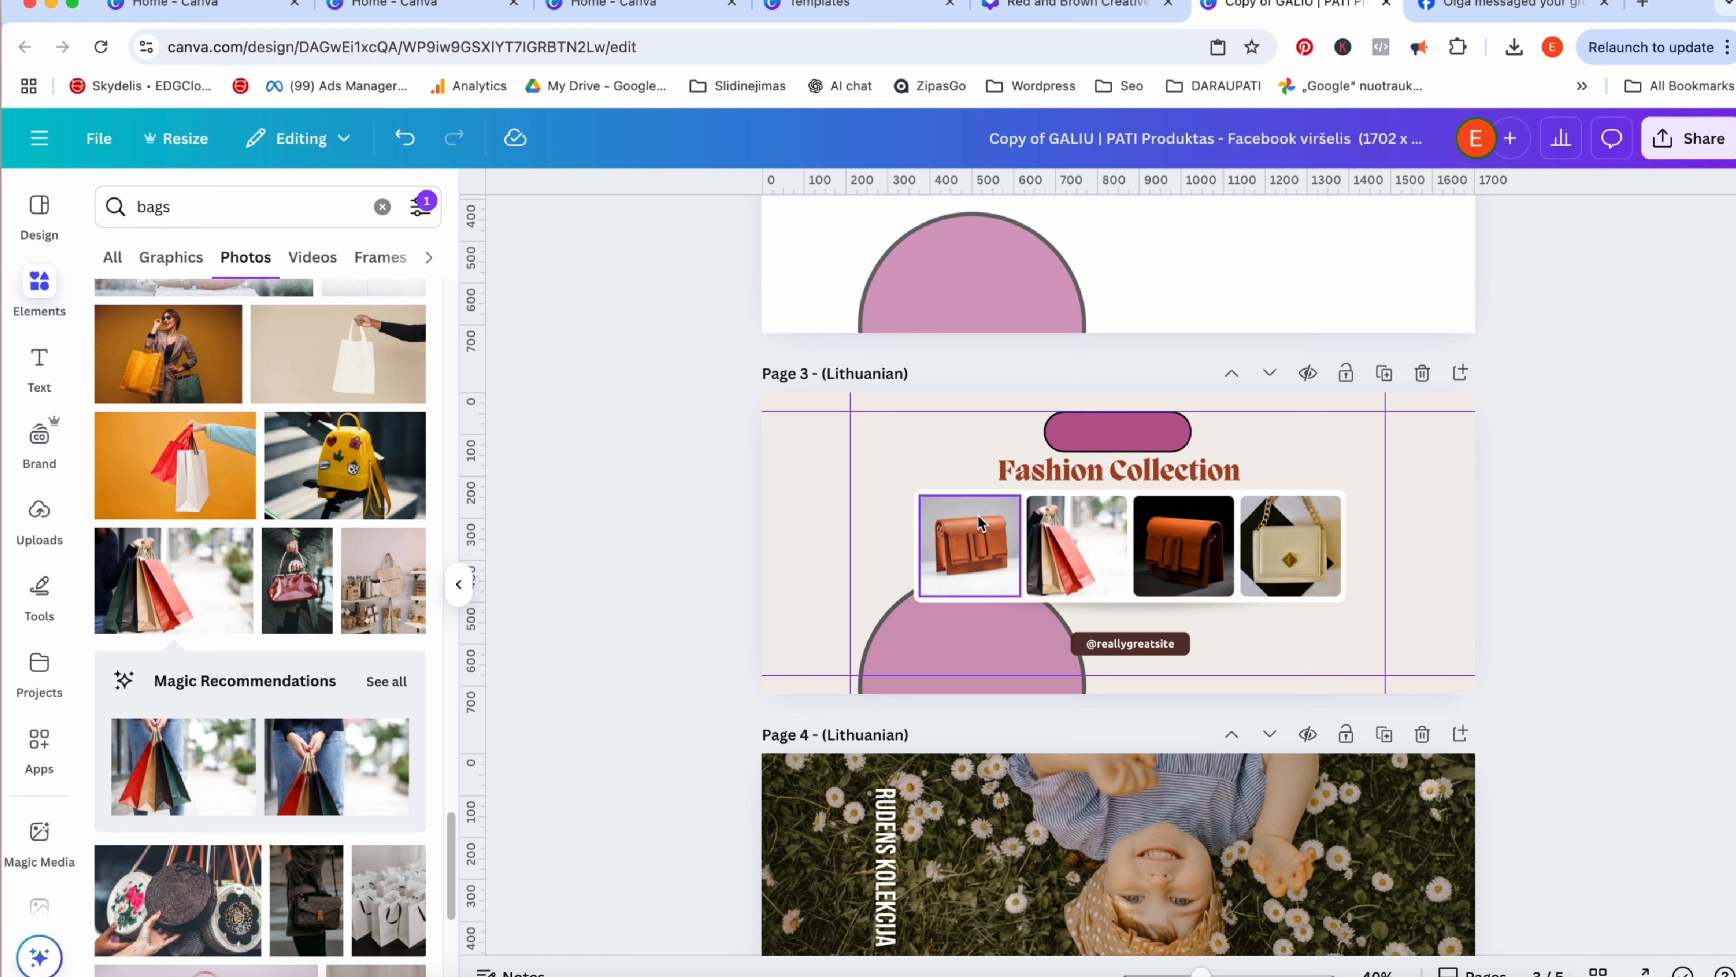
pyautogui.click(405, 138)
pyautogui.moveTo(1179, 568); pyautogui.dragTo(1012, 682)
pyautogui.moveTo(1130, 543); pyautogui.dragTo(1585, 430)
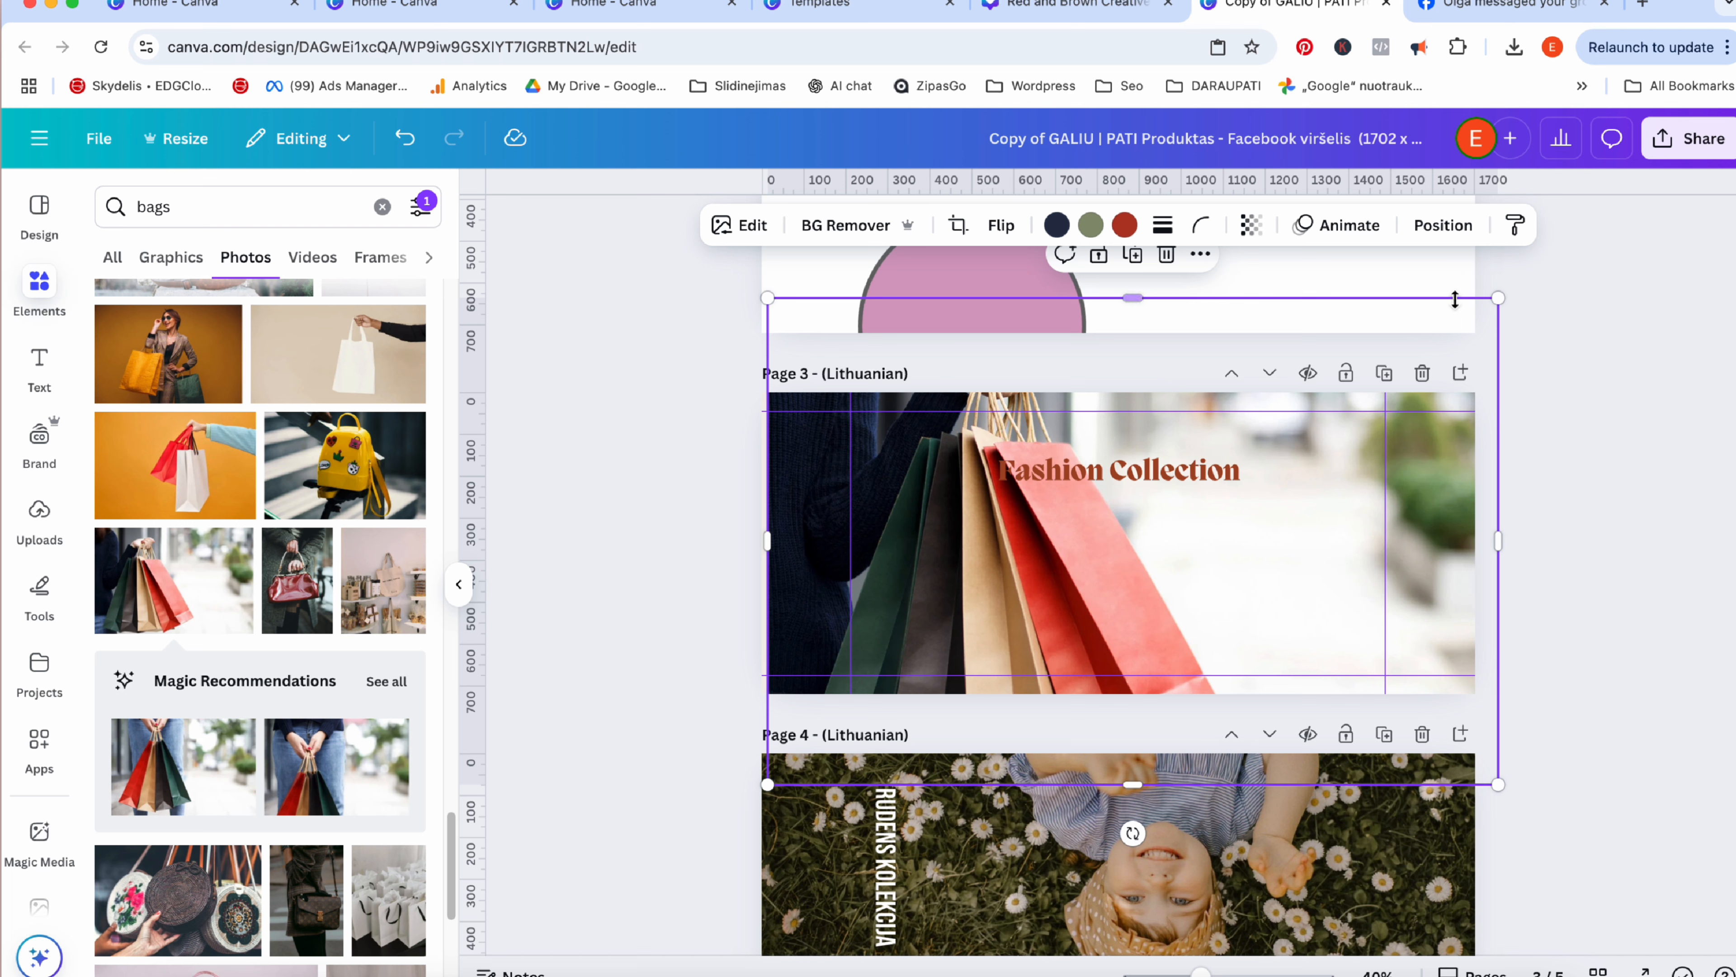
# Send the shopping-bags photo to the back and enlarge it to about 1926 by 1283 px so it covers page 3.
pyautogui.click(1442, 225)
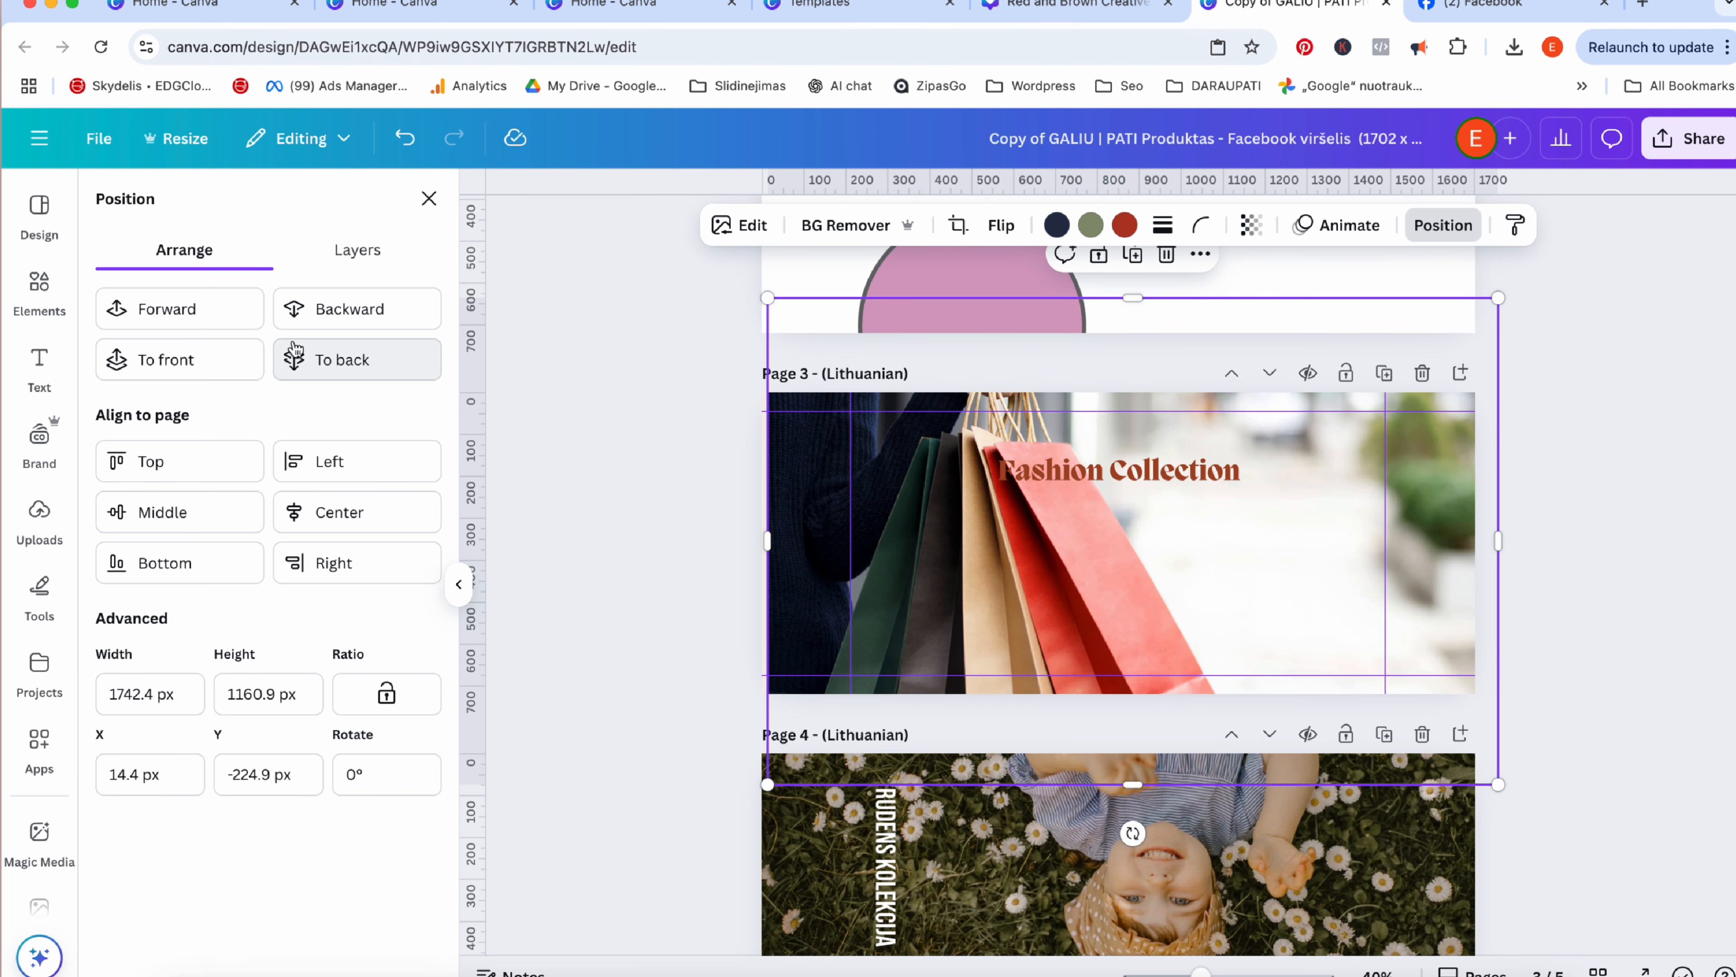
pyautogui.click(349, 370)
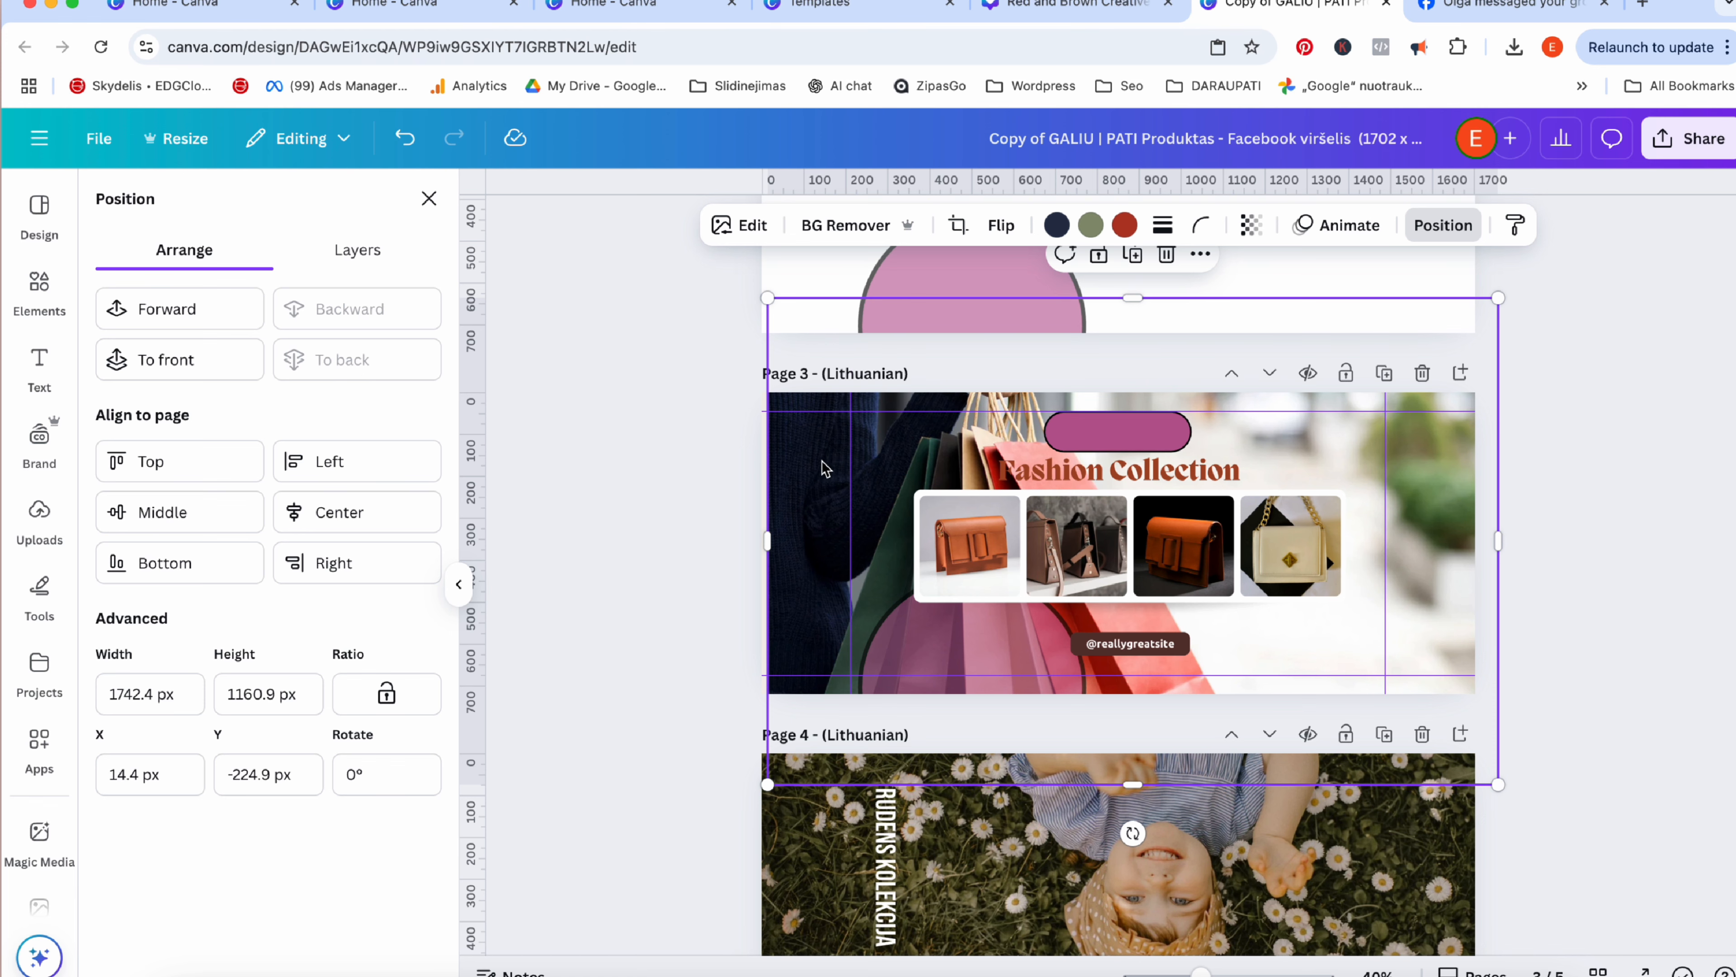
pyautogui.moveTo(812, 476); pyautogui.dragTo(757, 470)
pyautogui.moveTo(1442, 290); pyautogui.dragTo(1519, 239)
pyautogui.moveTo(1433, 510); pyautogui.dragTo(1411, 524)
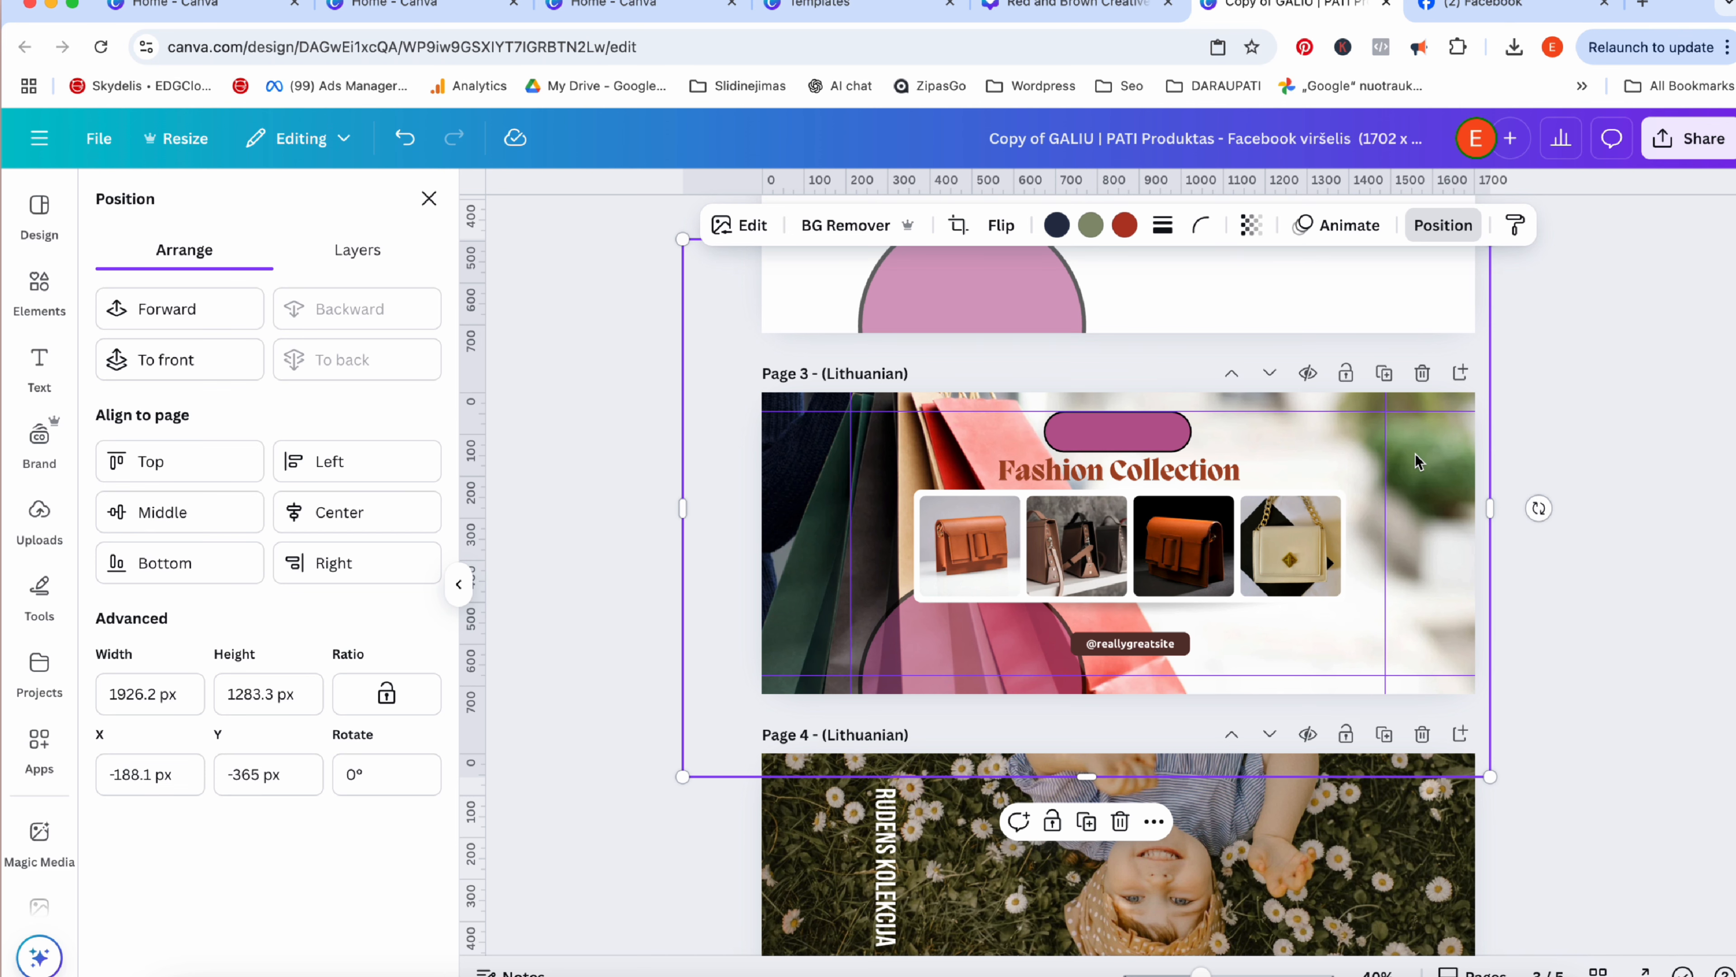
# Change the font of the Fashion Collection heading on page 3 to Bebas Neue.
pyautogui.click(1187, 472)
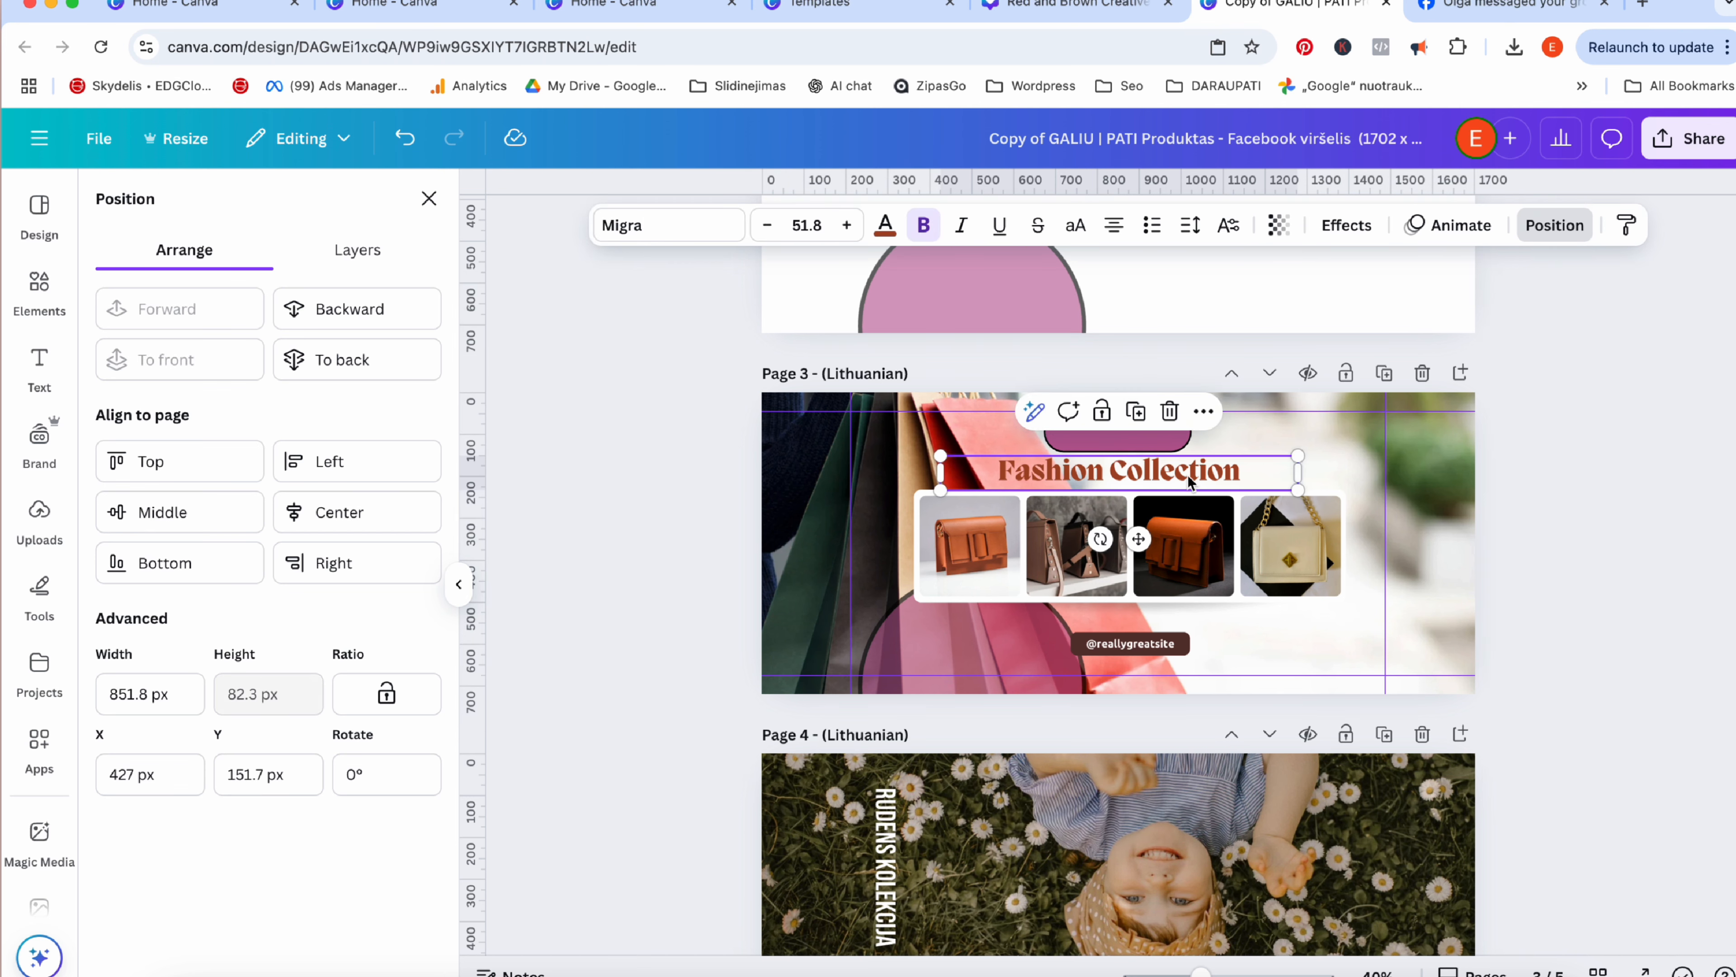
pyautogui.click(673, 230)
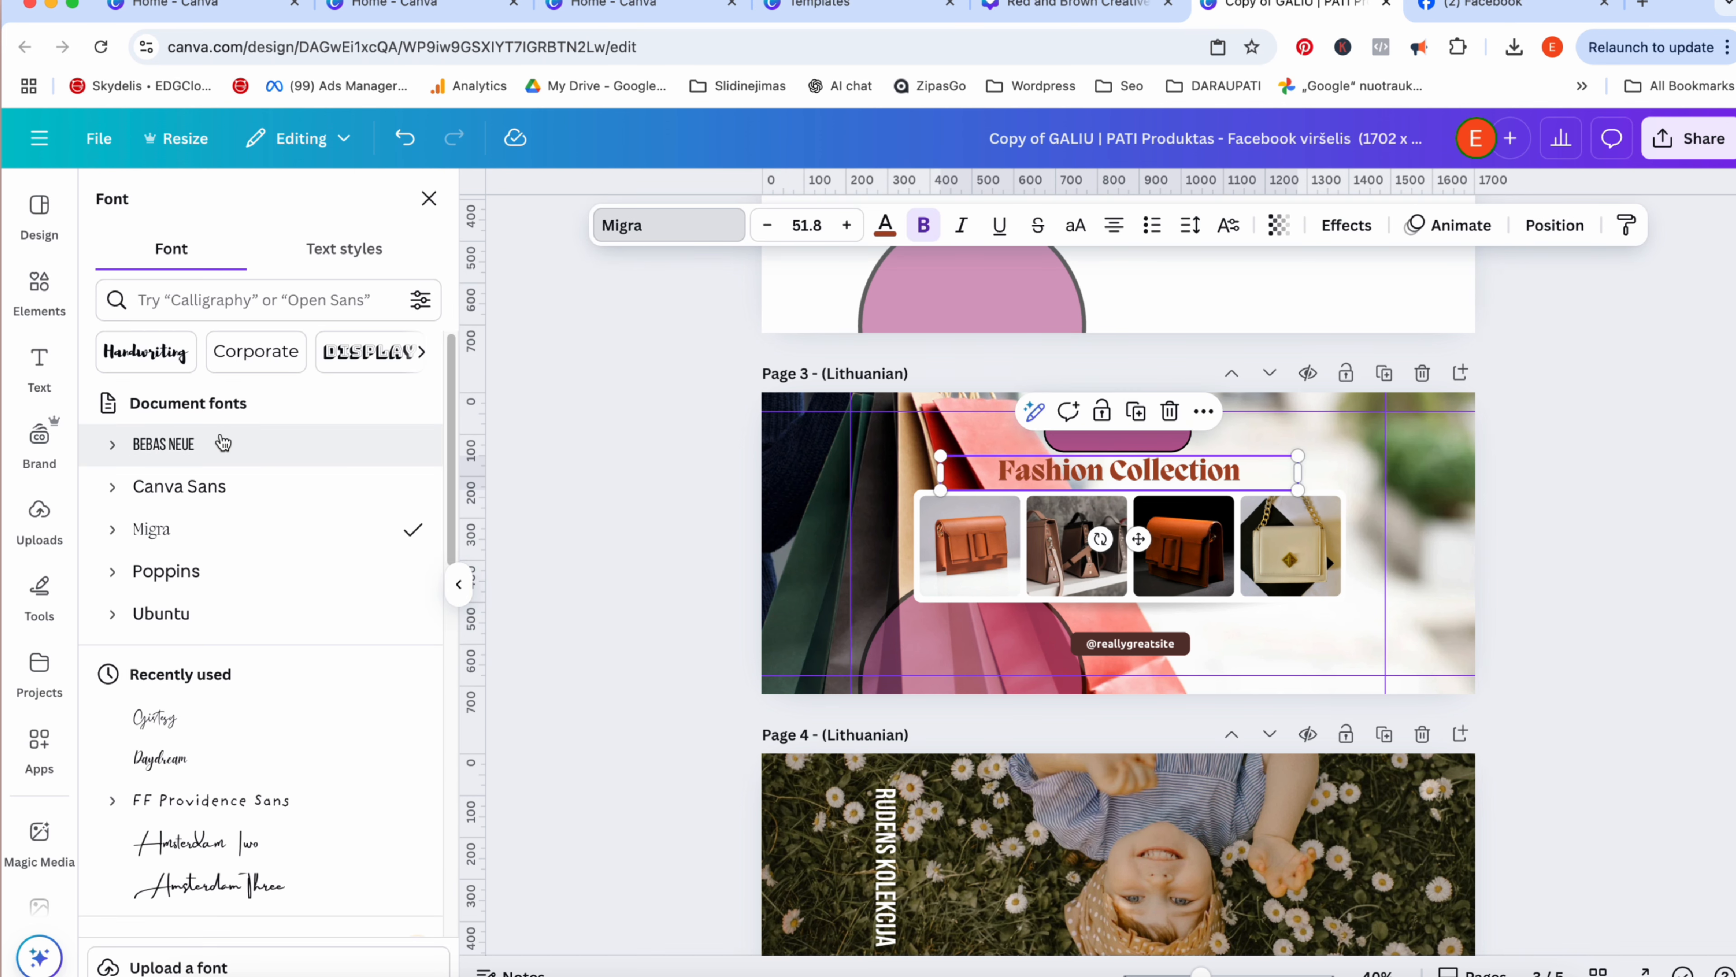
pyautogui.click(175, 443)
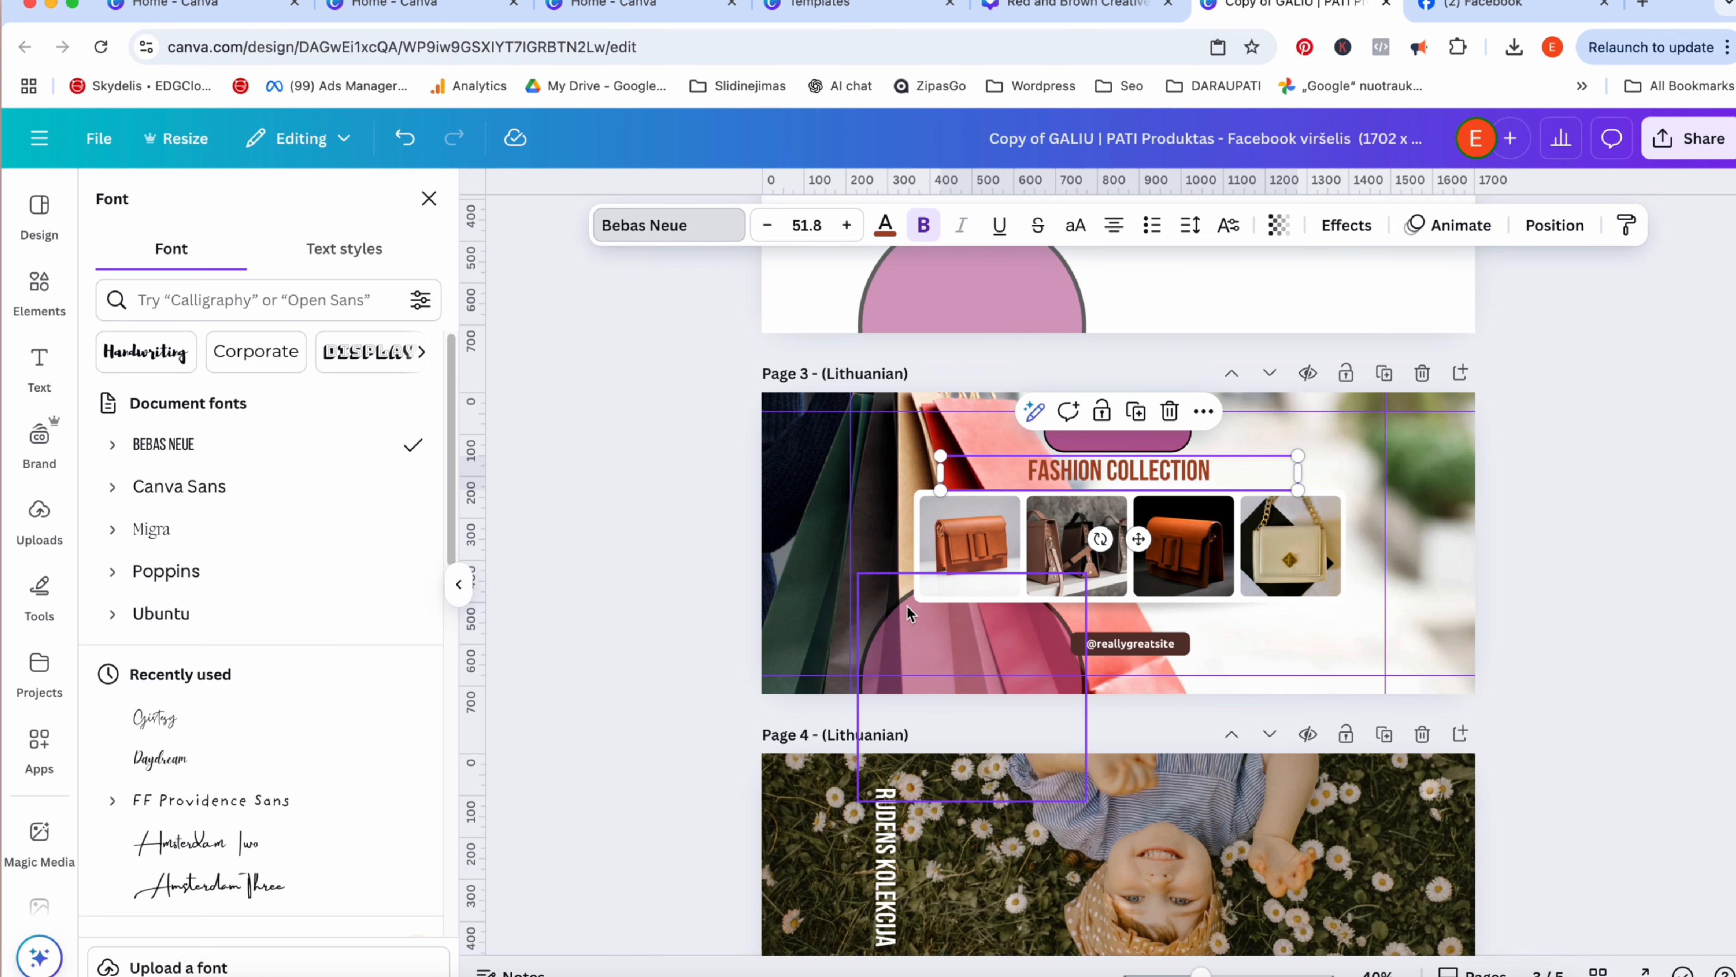
pyautogui.click(1131, 648)
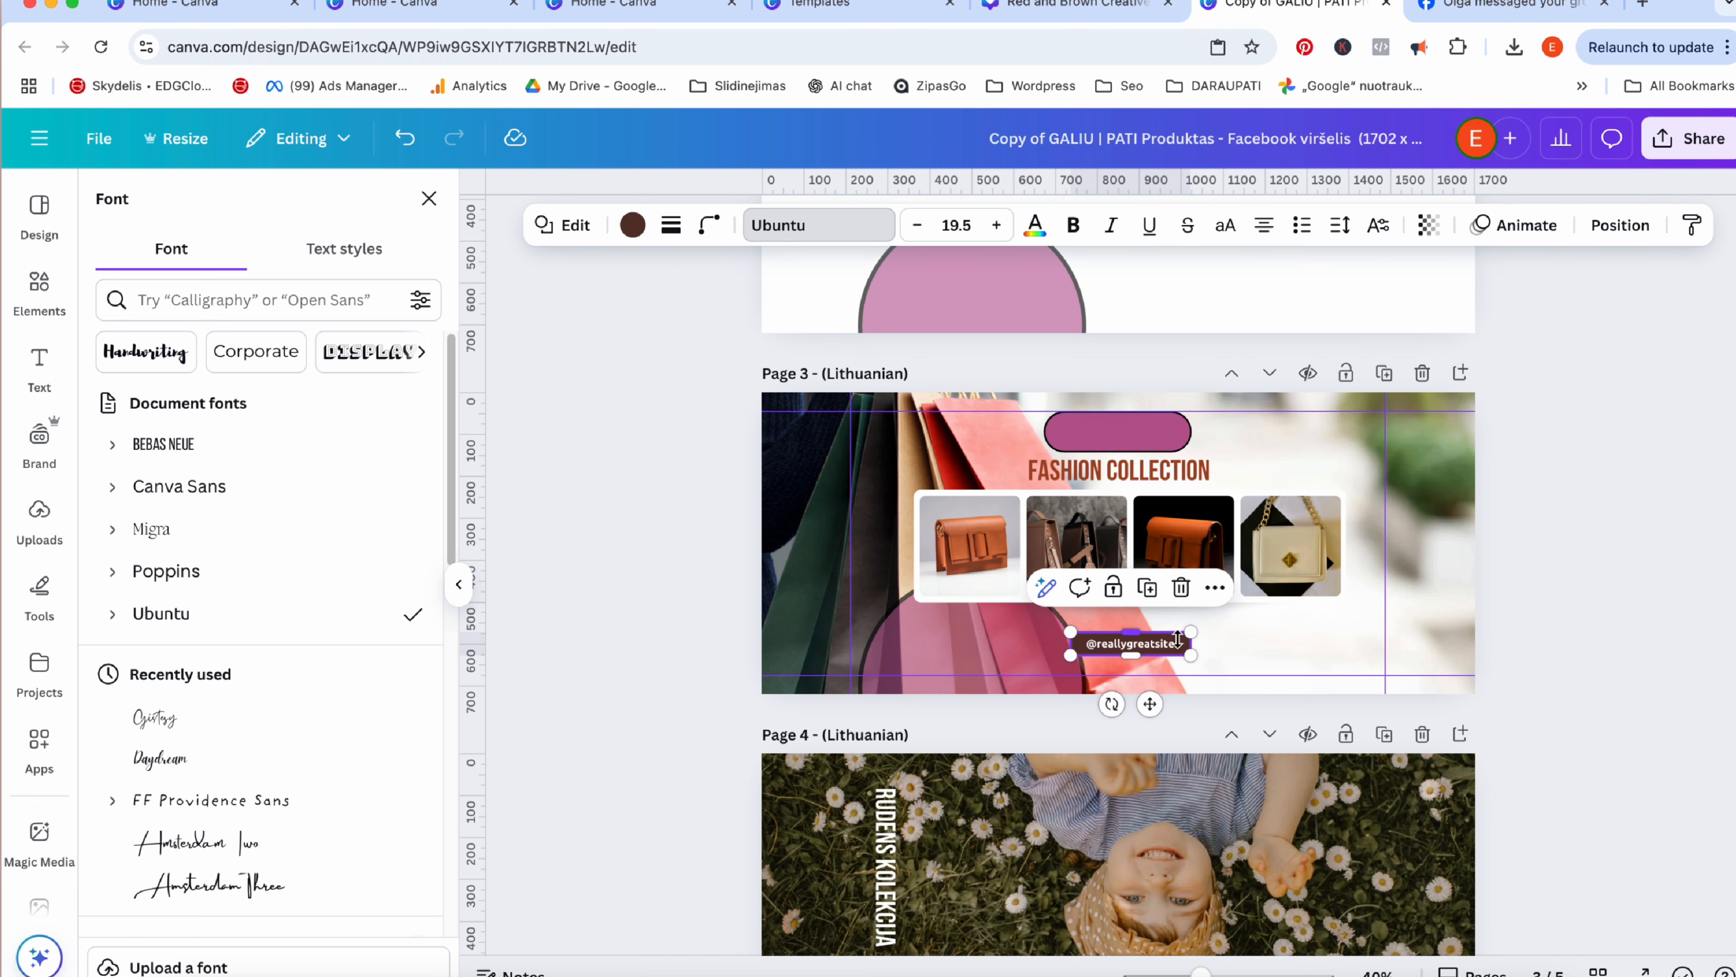
pyautogui.press('super+b')
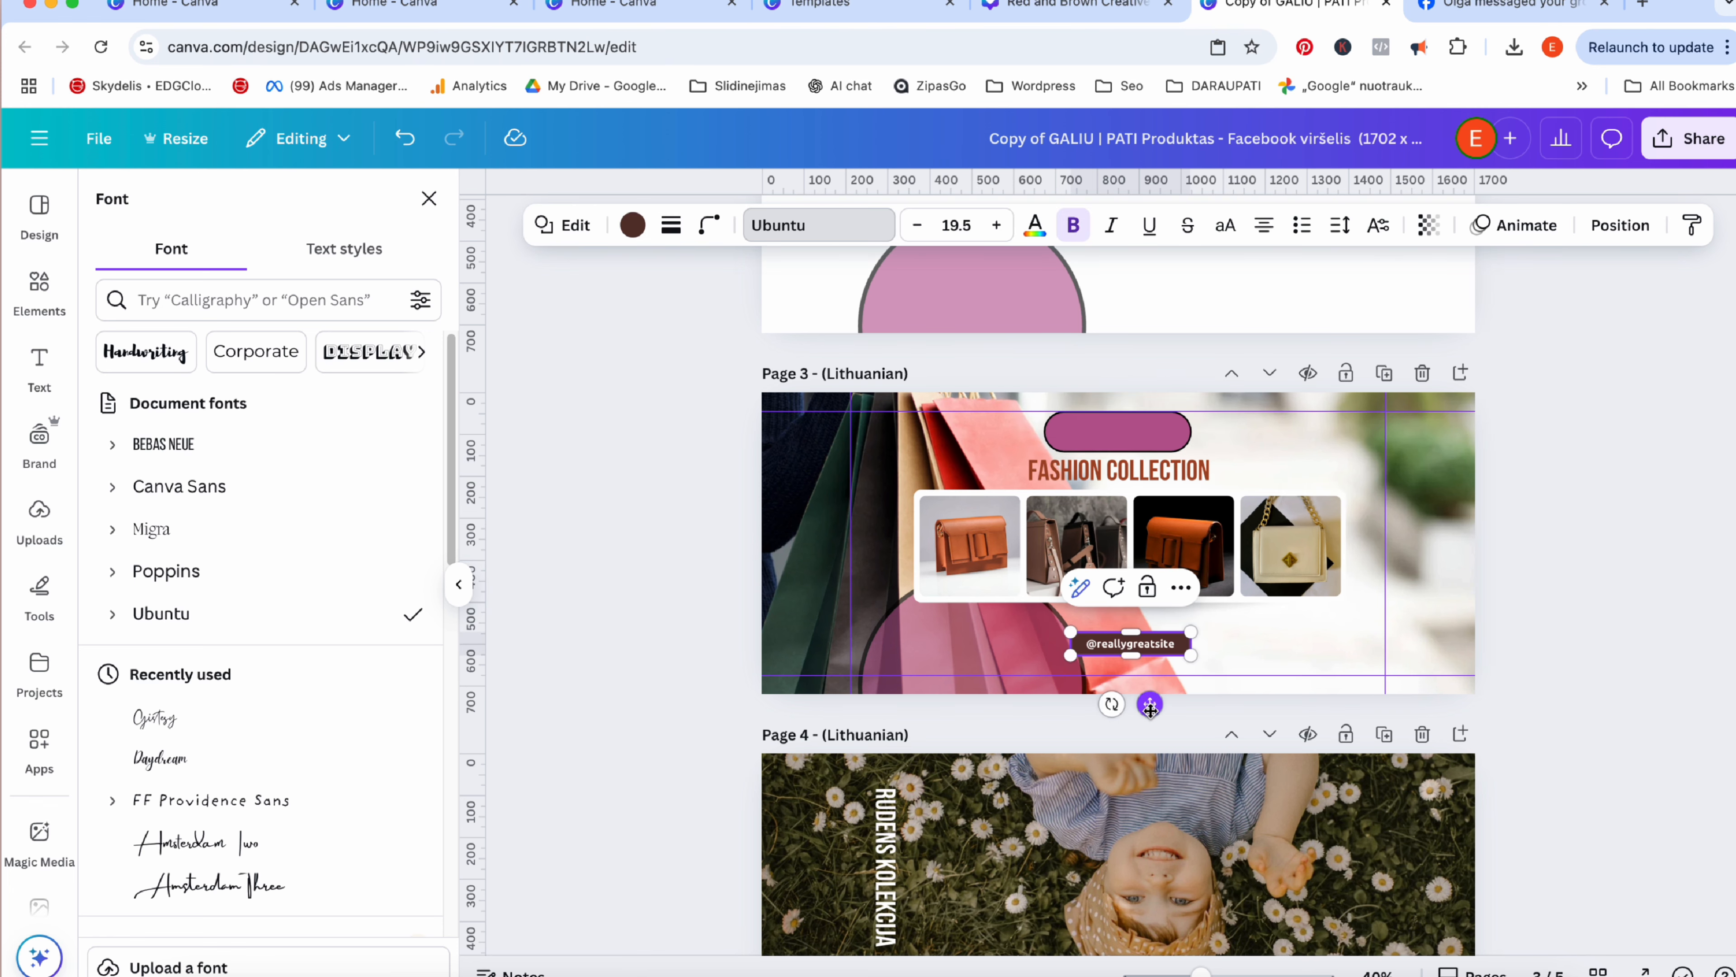
pyautogui.moveTo(1152, 705); pyautogui.dragTo(1175, 704)
pyautogui.moveTo(1182, 486); pyautogui.dragTo(1309, 476)
pyautogui.moveTo(1199, 646); pyautogui.dragTo(1326, 638)
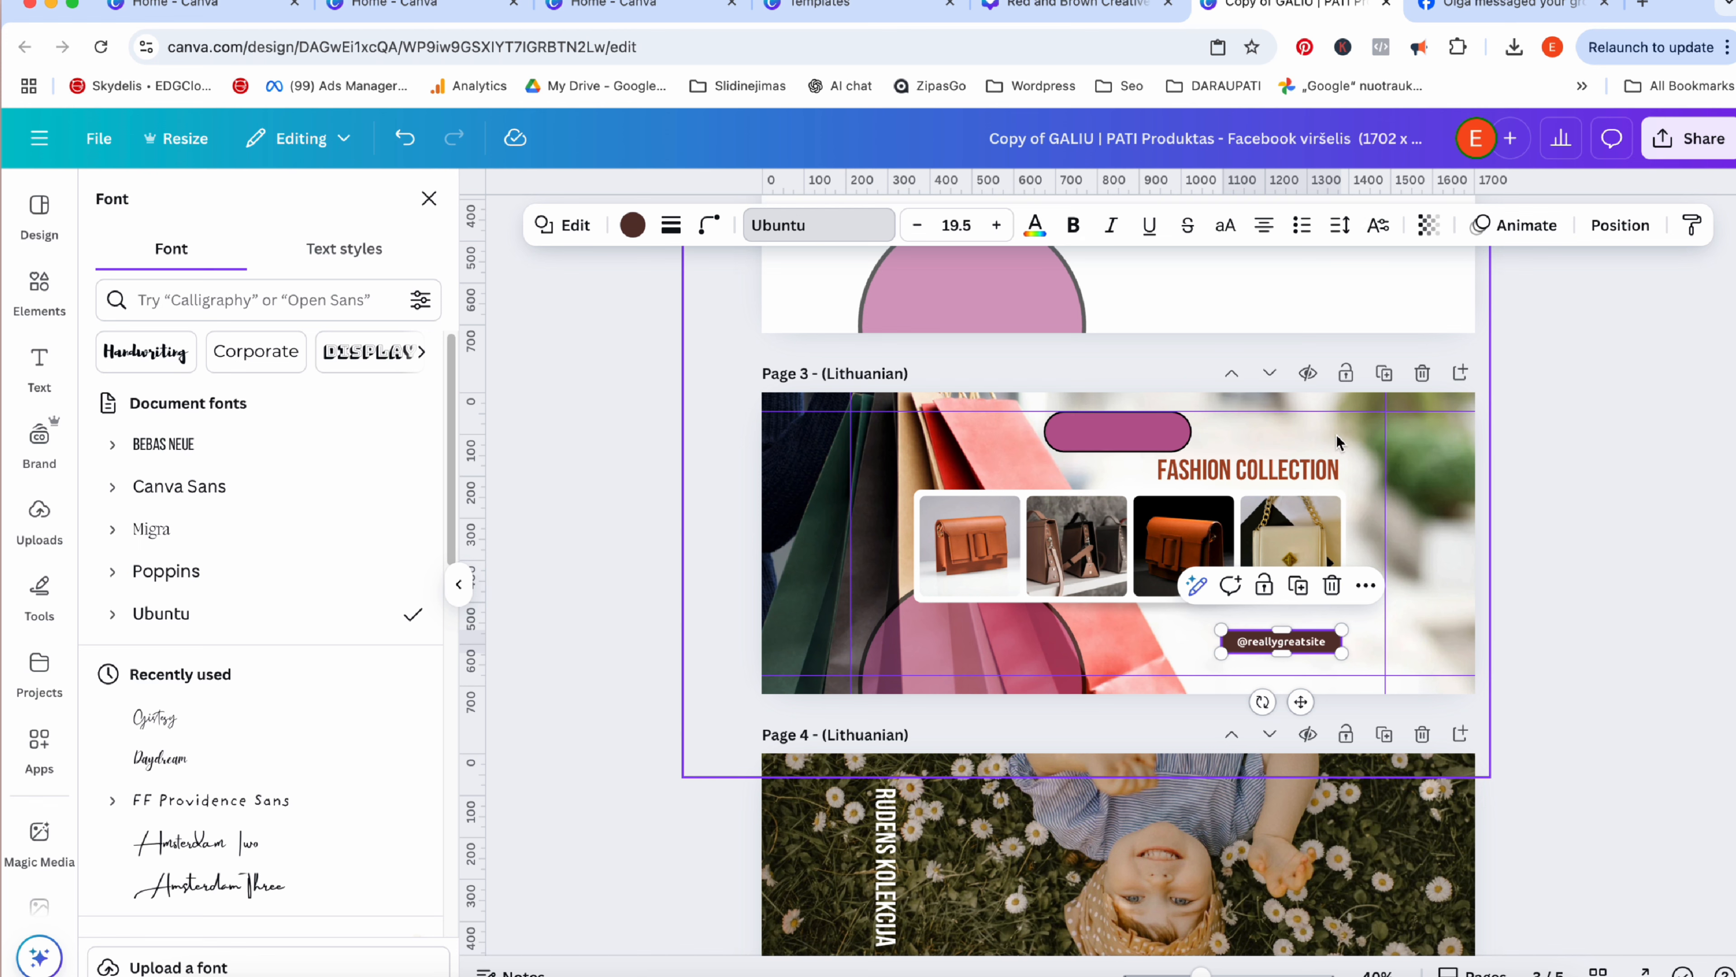
pyautogui.click(931, 506)
pyautogui.moveTo(918, 492); pyautogui.dragTo(892, 472)
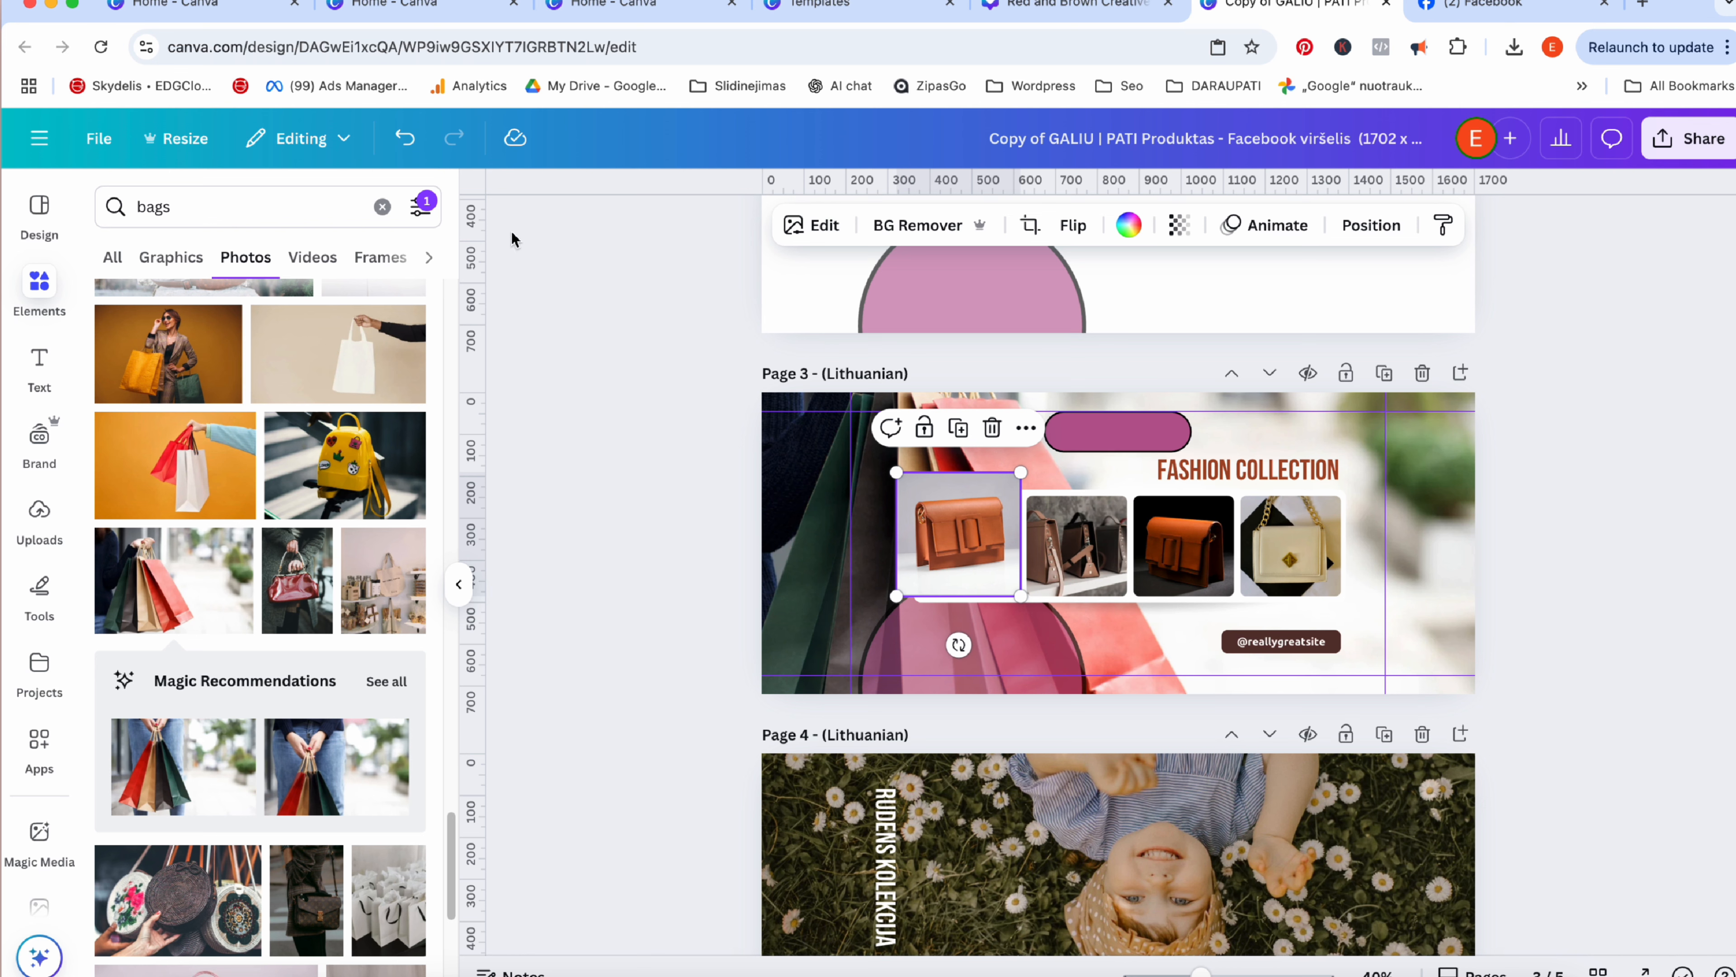
pyautogui.click(405, 139)
pyautogui.moveTo(962, 313); pyautogui.dragTo(1255, 547)
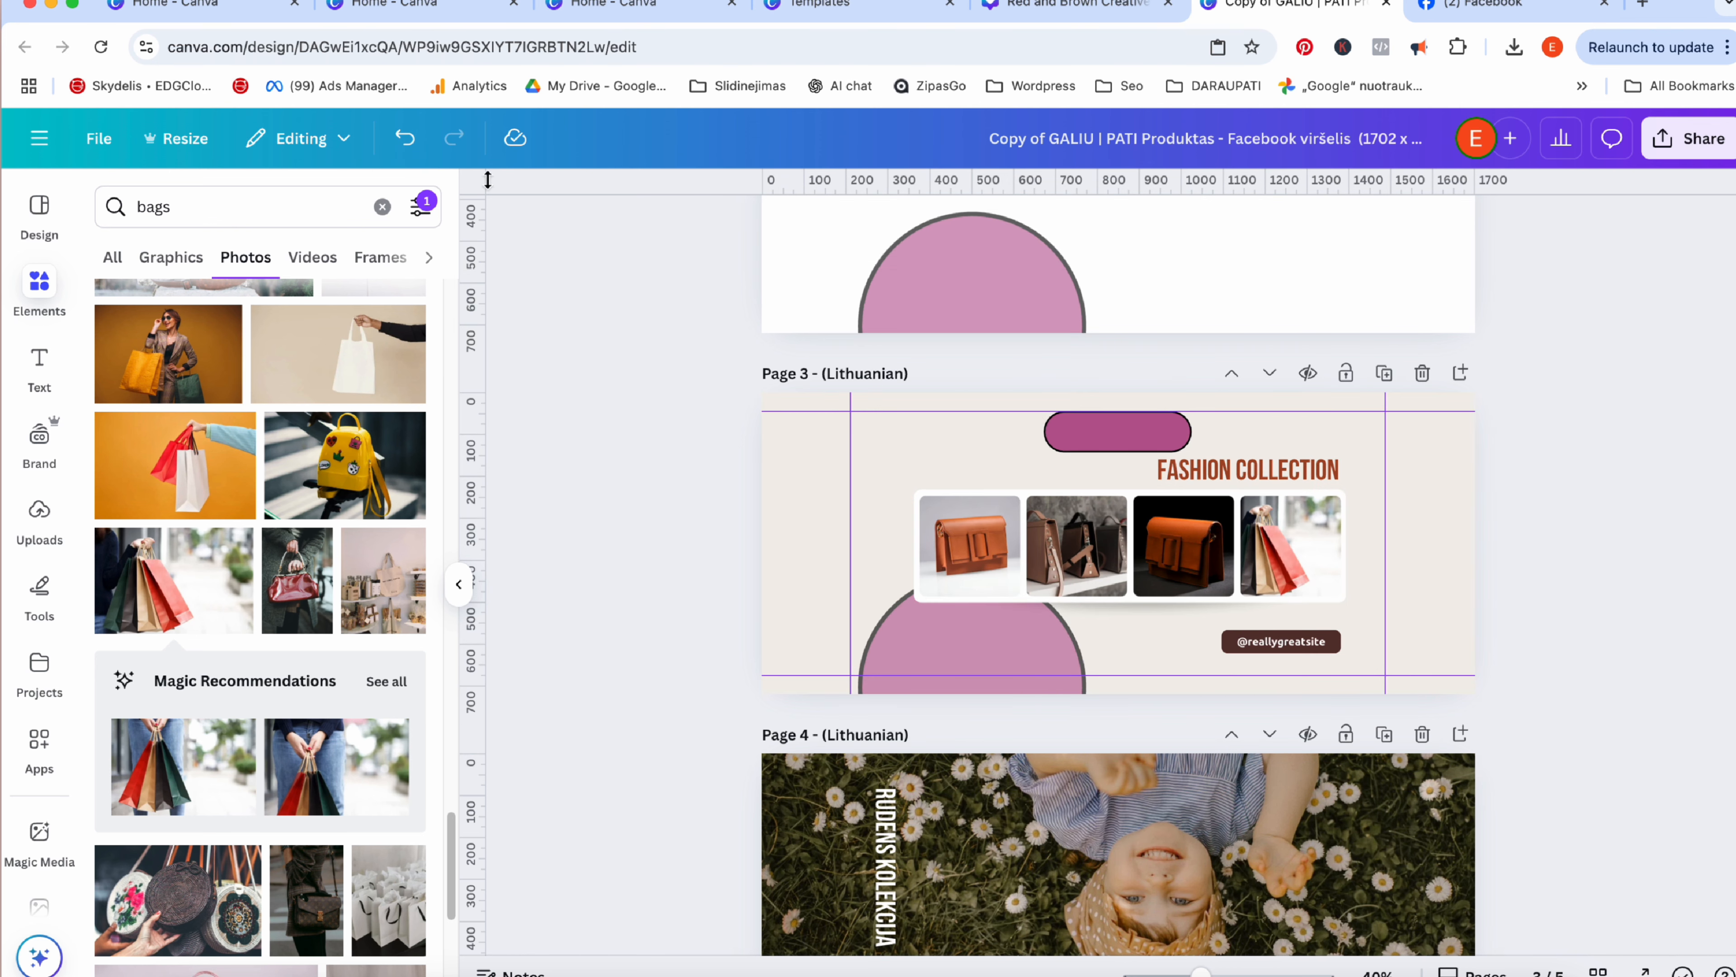
pyautogui.click(408, 140)
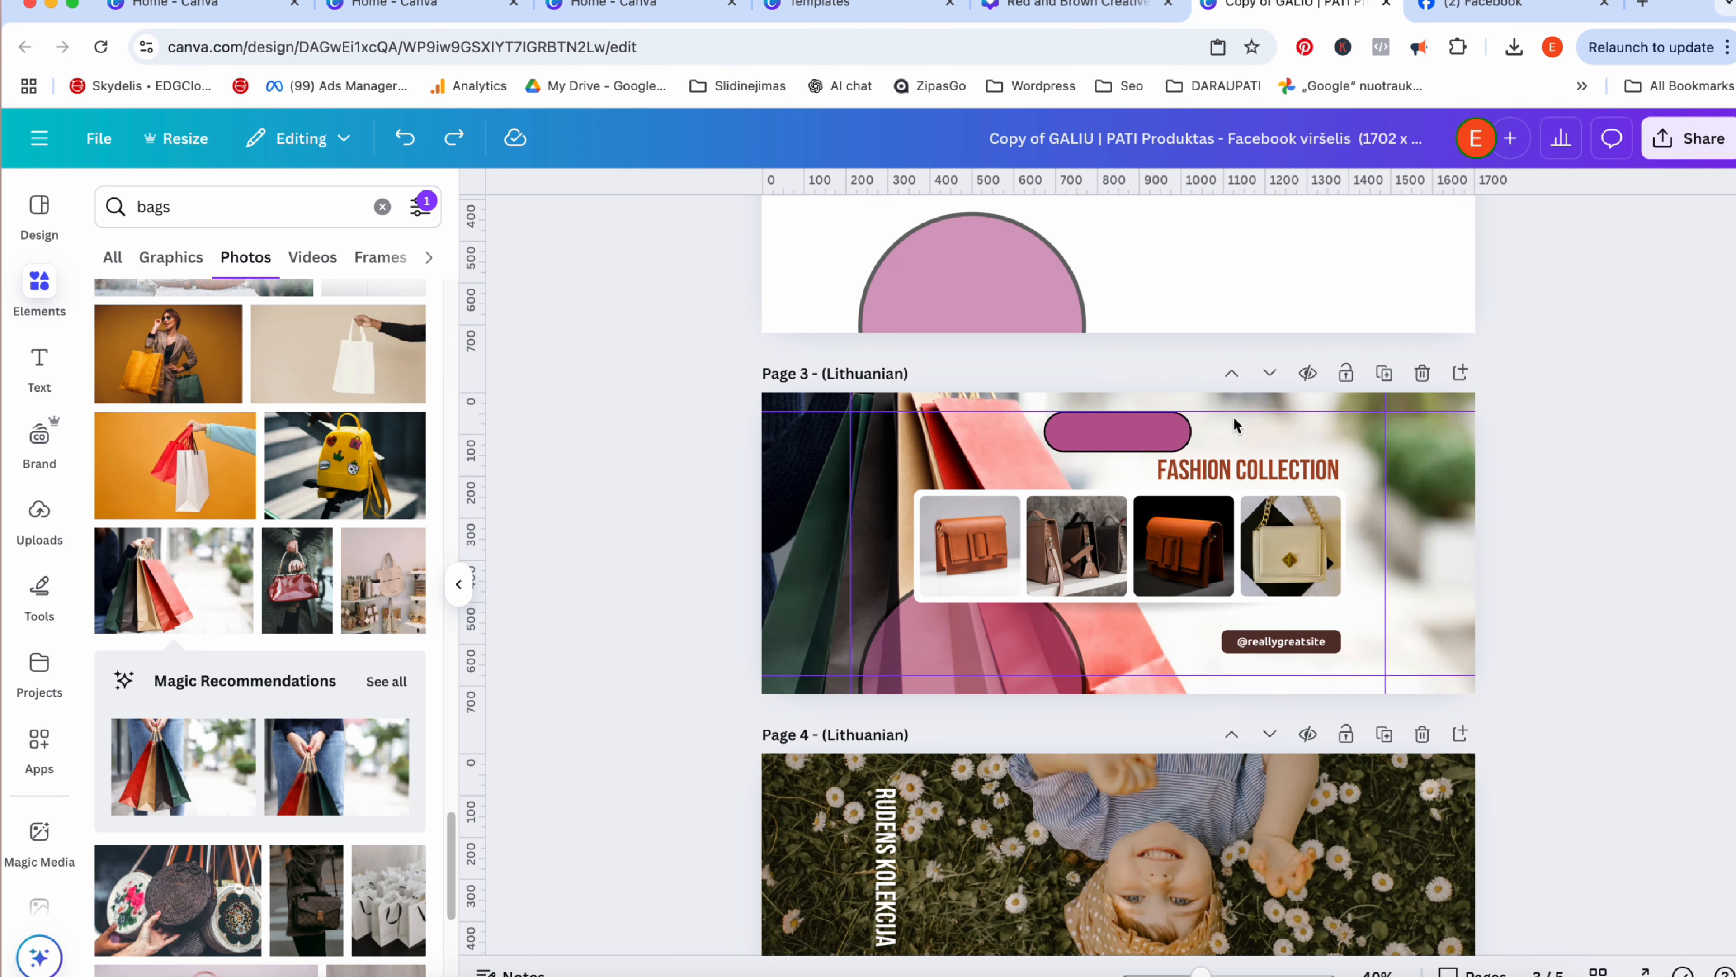
# Shift the shopping-bags background photo slightly to the left on page 3.
pyautogui.click(1361, 528)
pyautogui.moveTo(1353, 530)
pyautogui.mouseDown()
pyautogui.moveTo(1314, 539)
pyautogui.moveTo(1353, 534)
pyautogui.mouseUp()
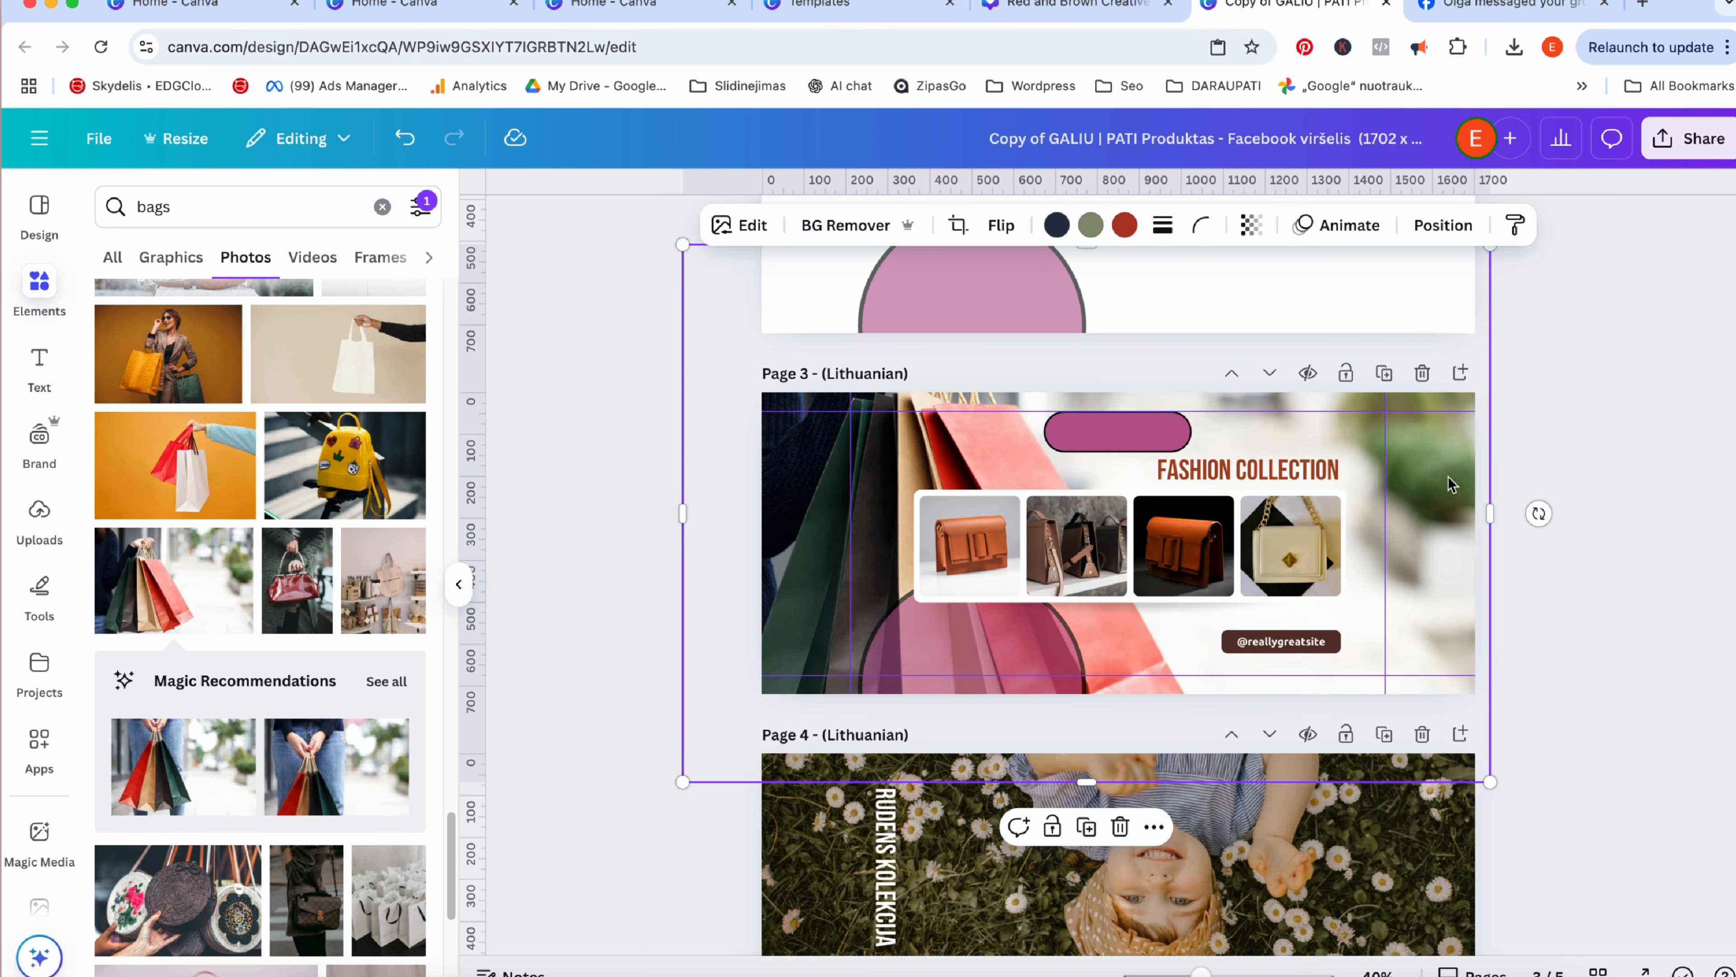
pyautogui.moveTo(1448, 480); pyautogui.dragTo(1434, 476)
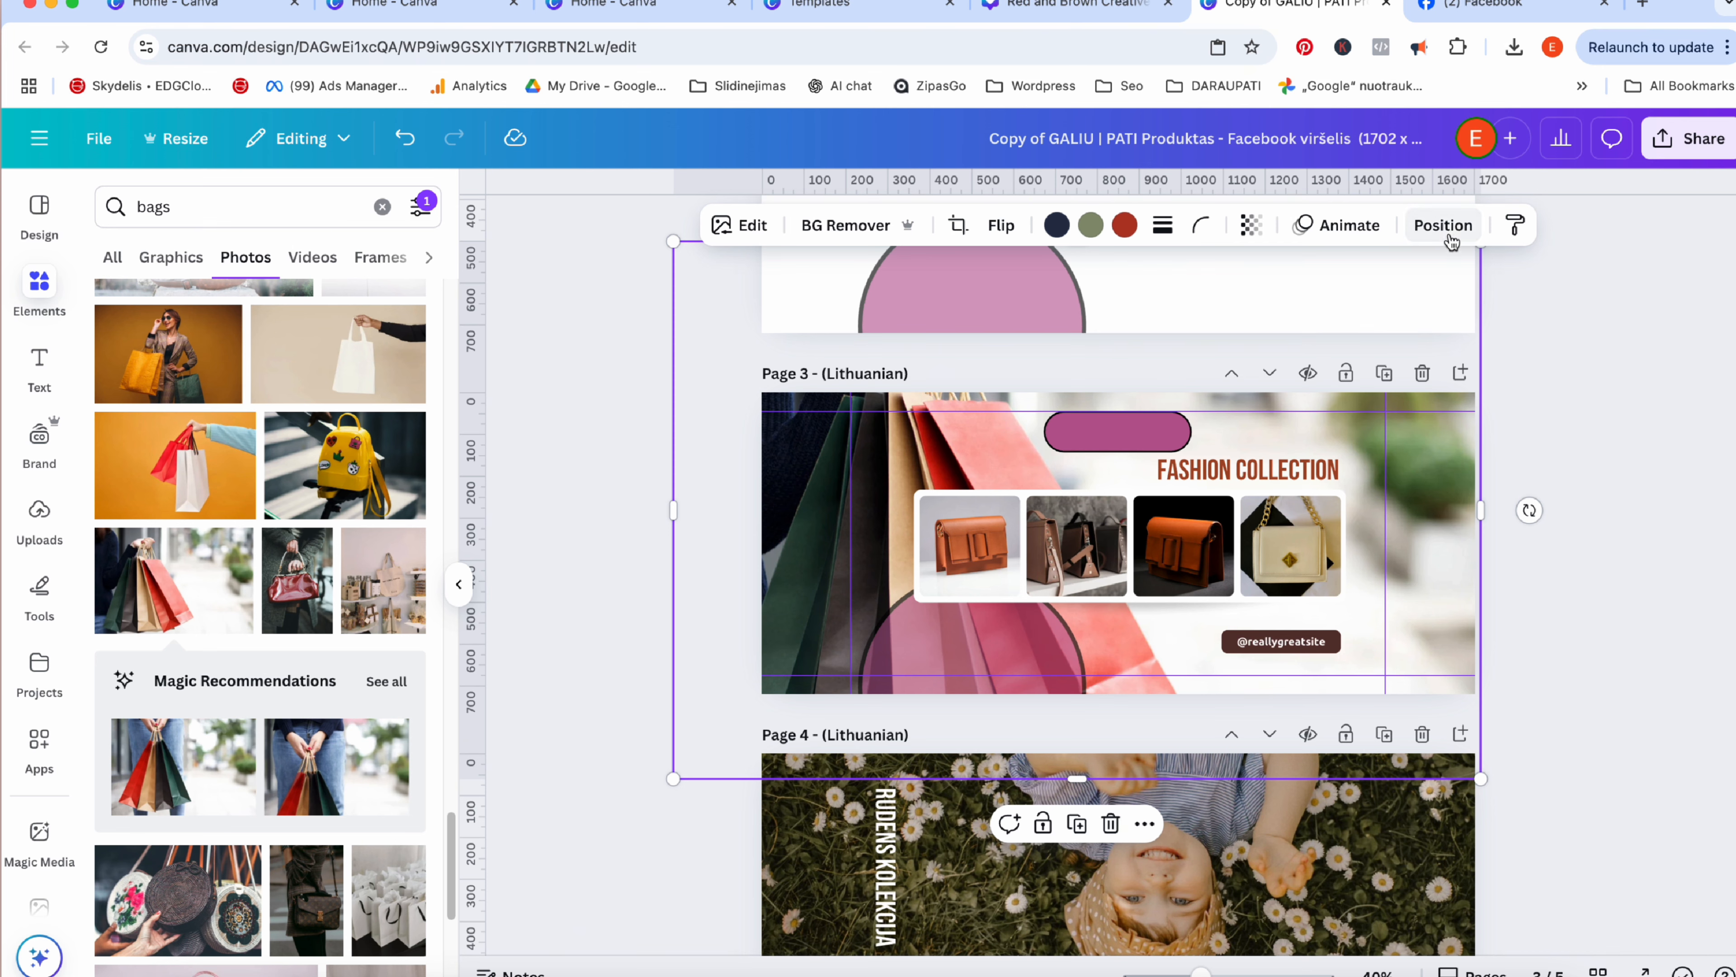
# Select the four bag photos through the layer list and enlarge them together leftward to the left safe-zone guide.
pyautogui.click(1443, 225)
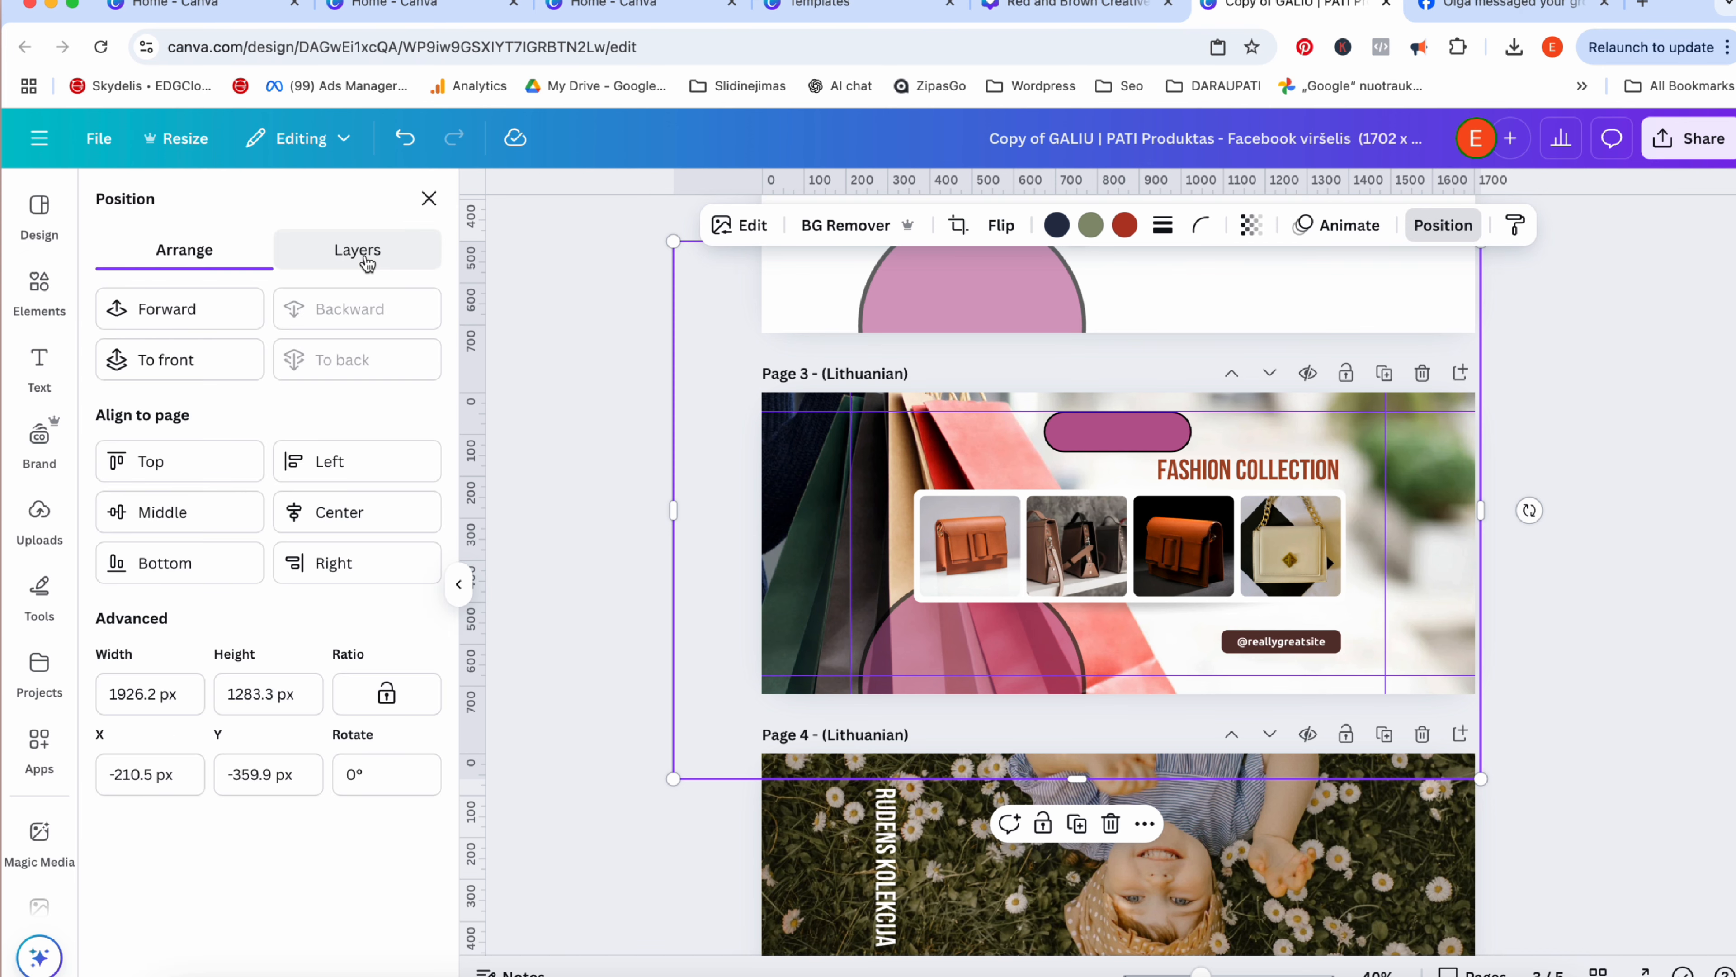
pyautogui.click(365, 257)
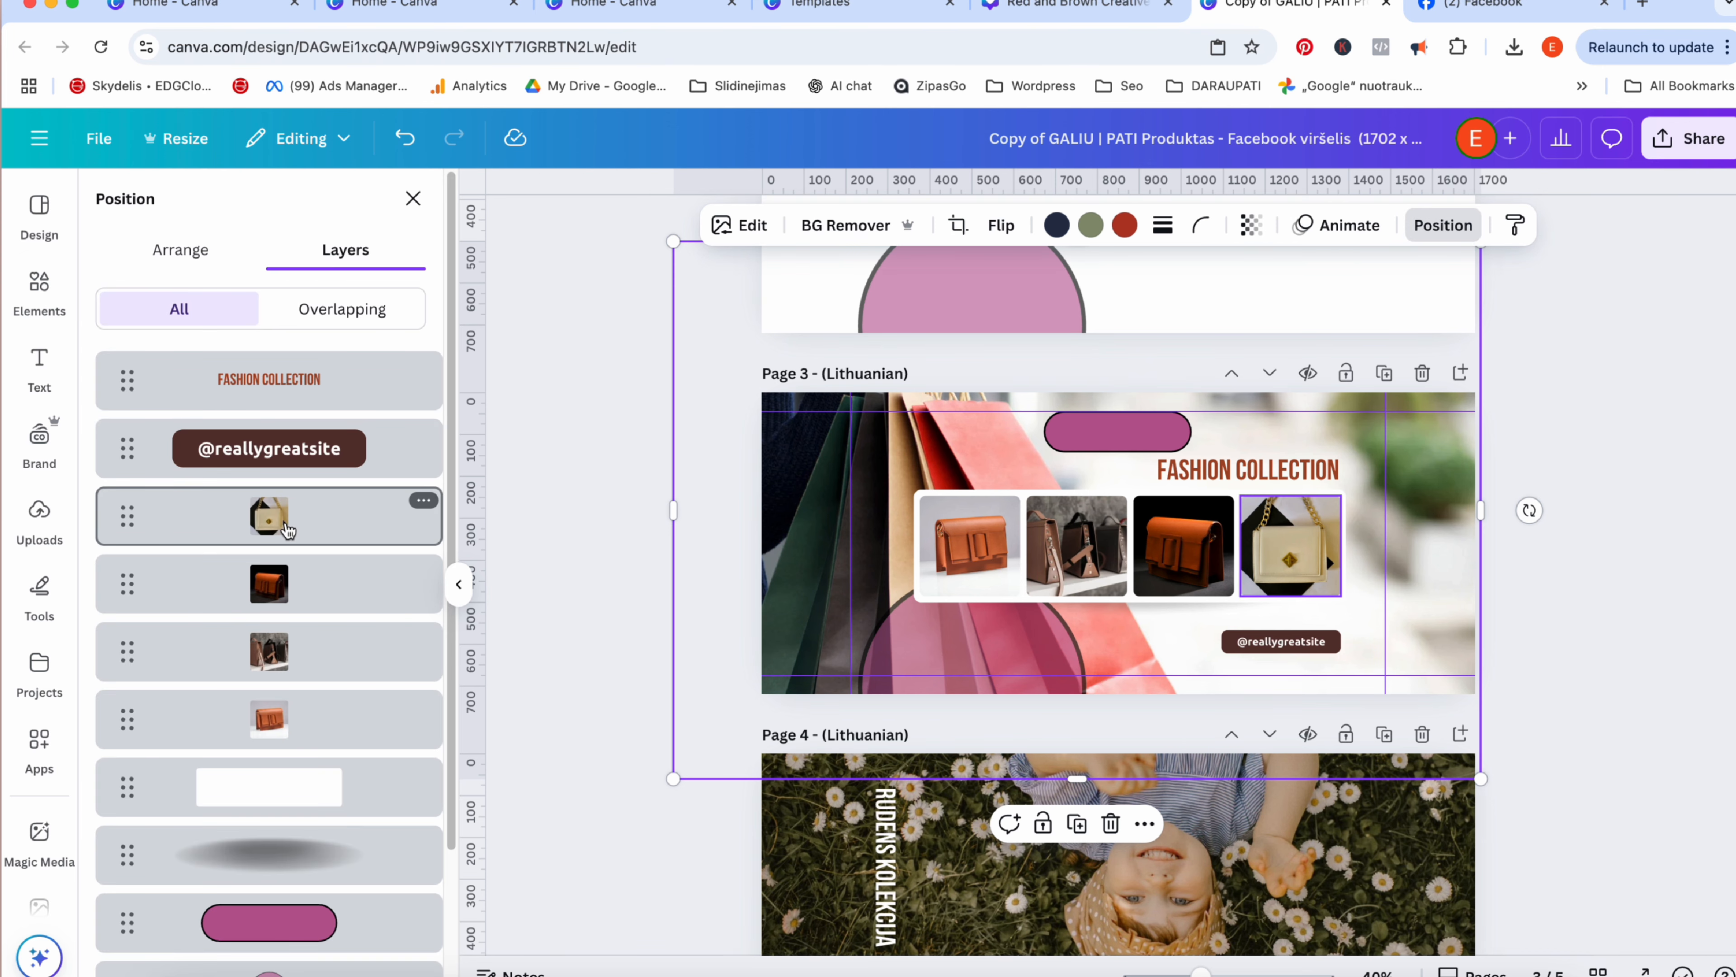
pyautogui.click(287, 531)
pyautogui.keyDown('shift'); pyautogui.click(282, 585); pyautogui.keyUp('shift')
pyautogui.keyDown('shift'); pyautogui.click(281, 653); pyautogui.keyUp('shift')
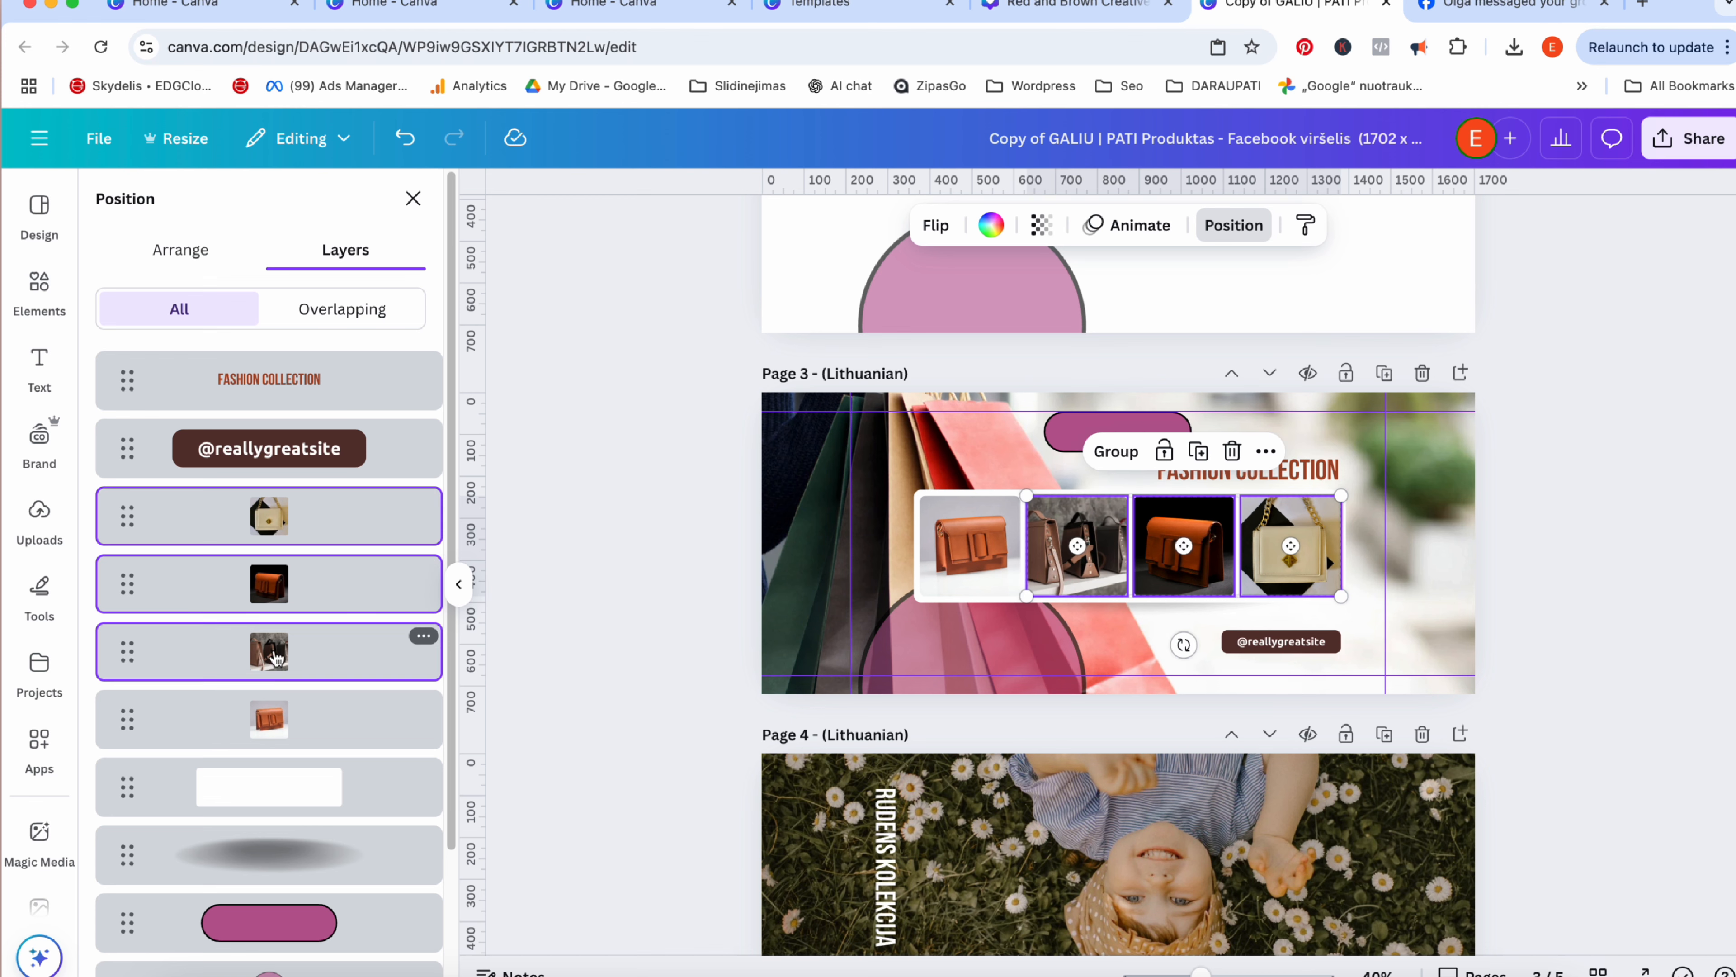
pyautogui.keyDown('shift'); pyautogui.click(282, 719); pyautogui.keyUp('shift')
pyautogui.moveTo(922, 494); pyautogui.dragTo(858, 480)
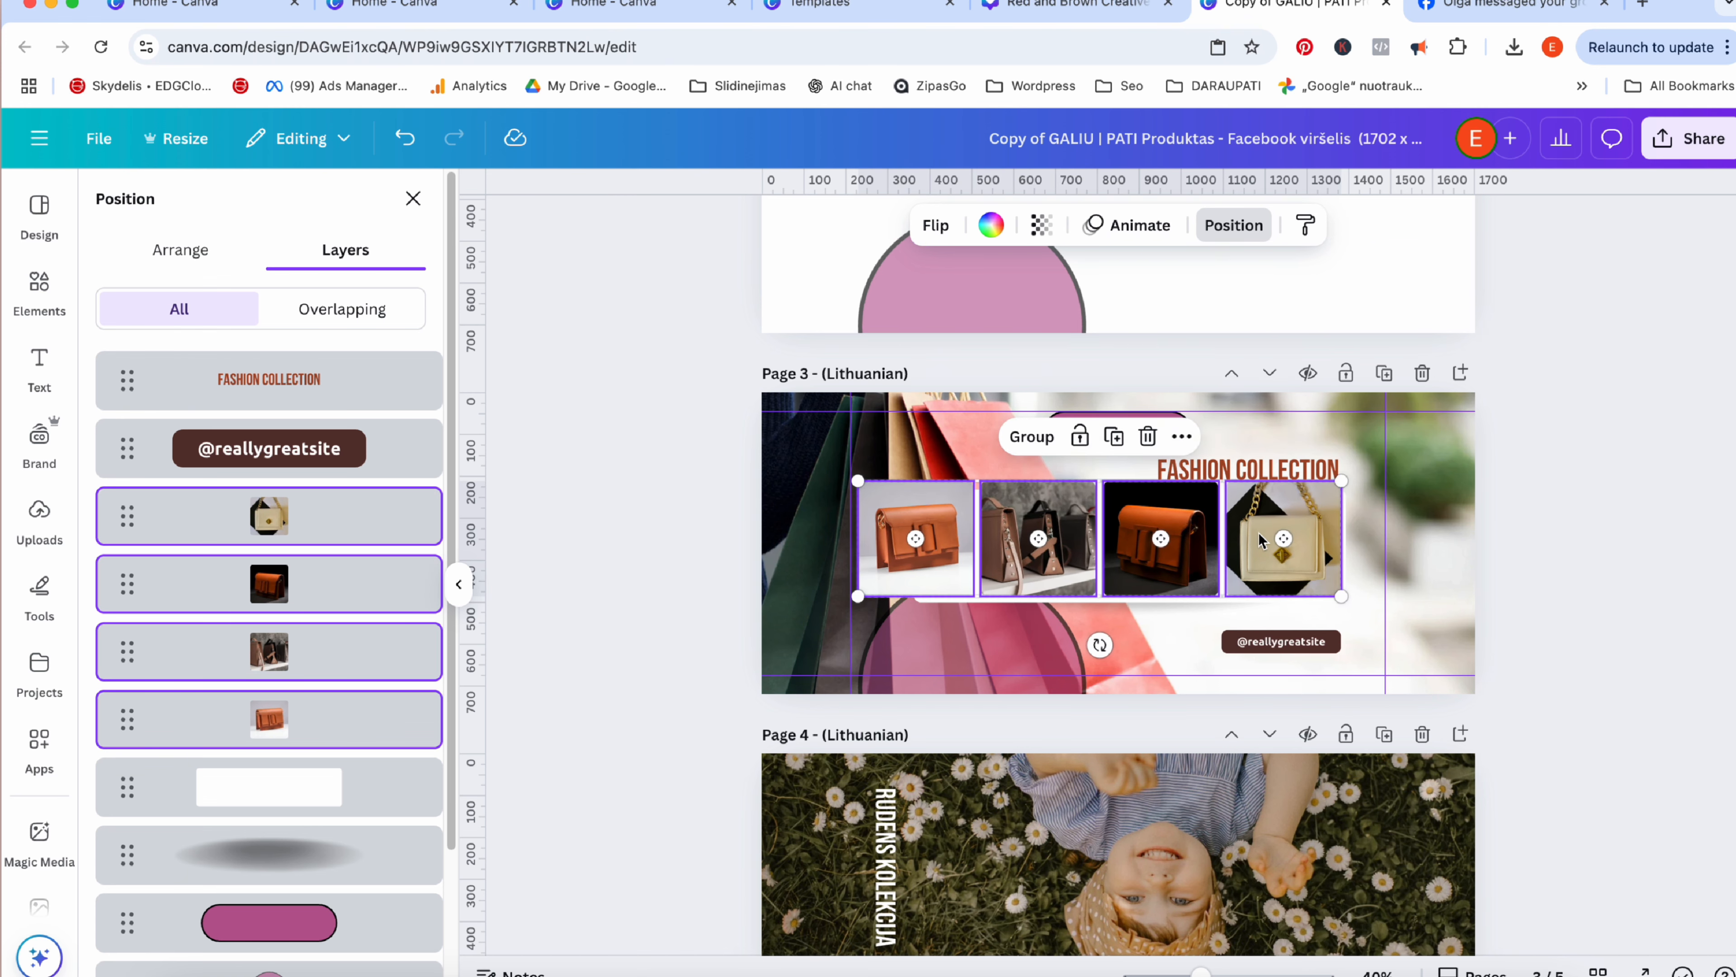
# Undo the separate move and enlargement of the four bag photos so they fit the white panel again.
pyautogui.moveTo(1291, 504); pyautogui.dragTo(1311, 546)
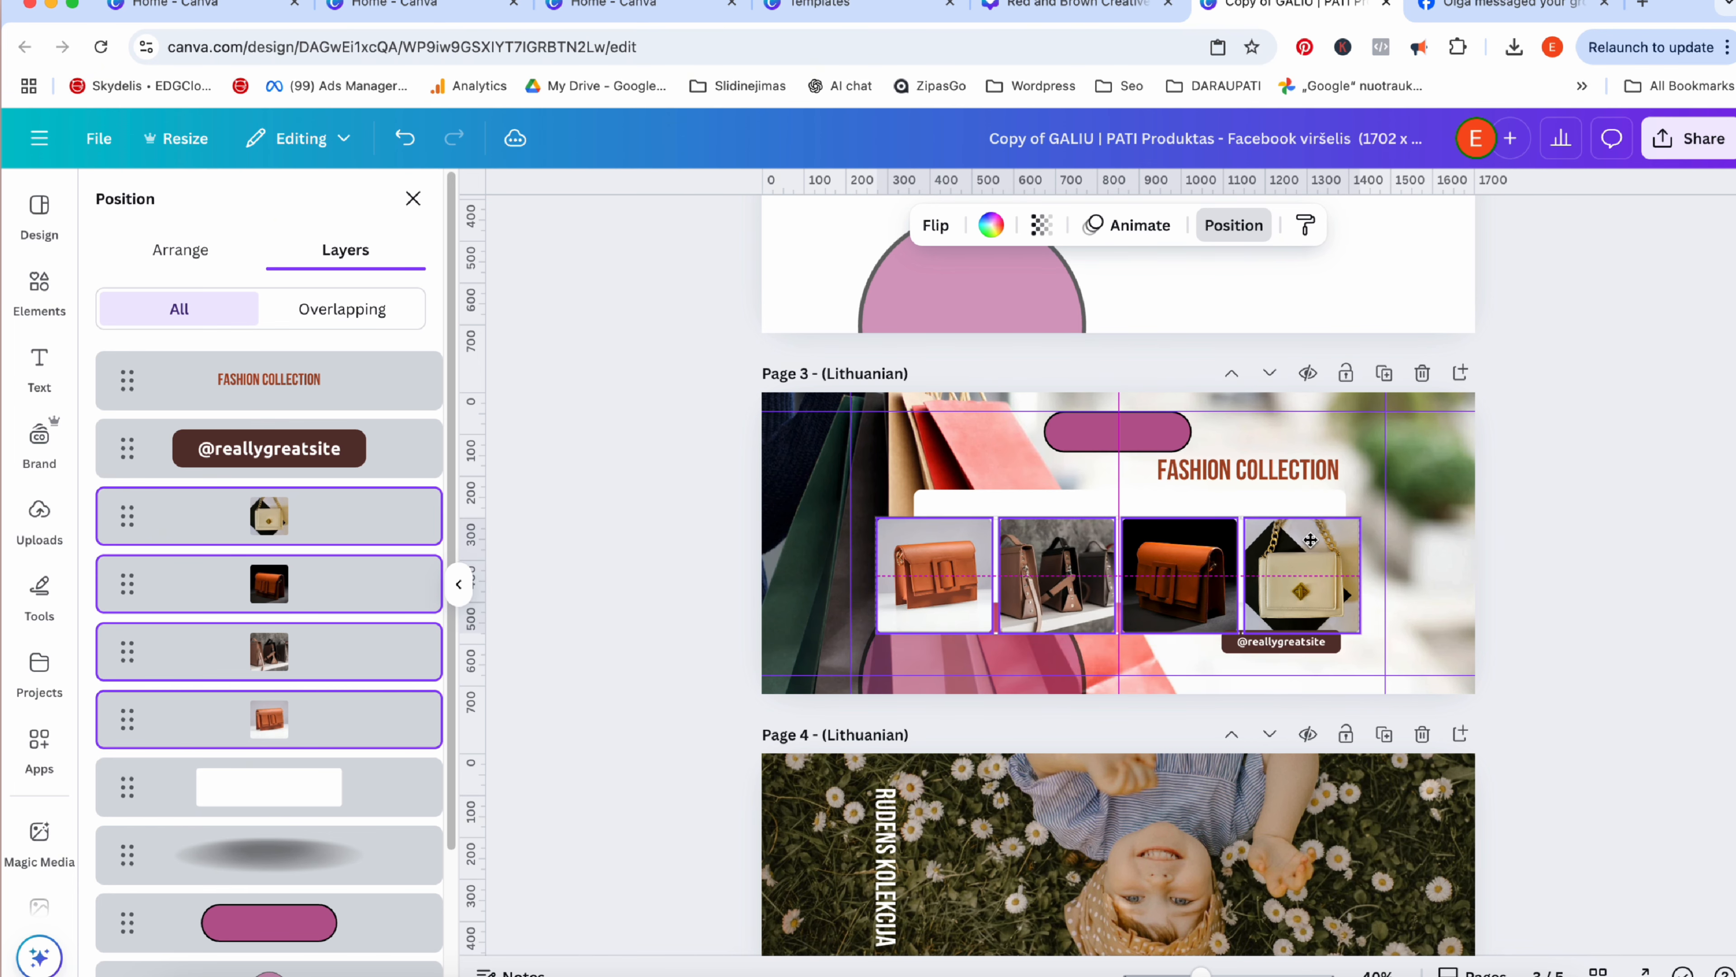
pyautogui.click(1007, 494)
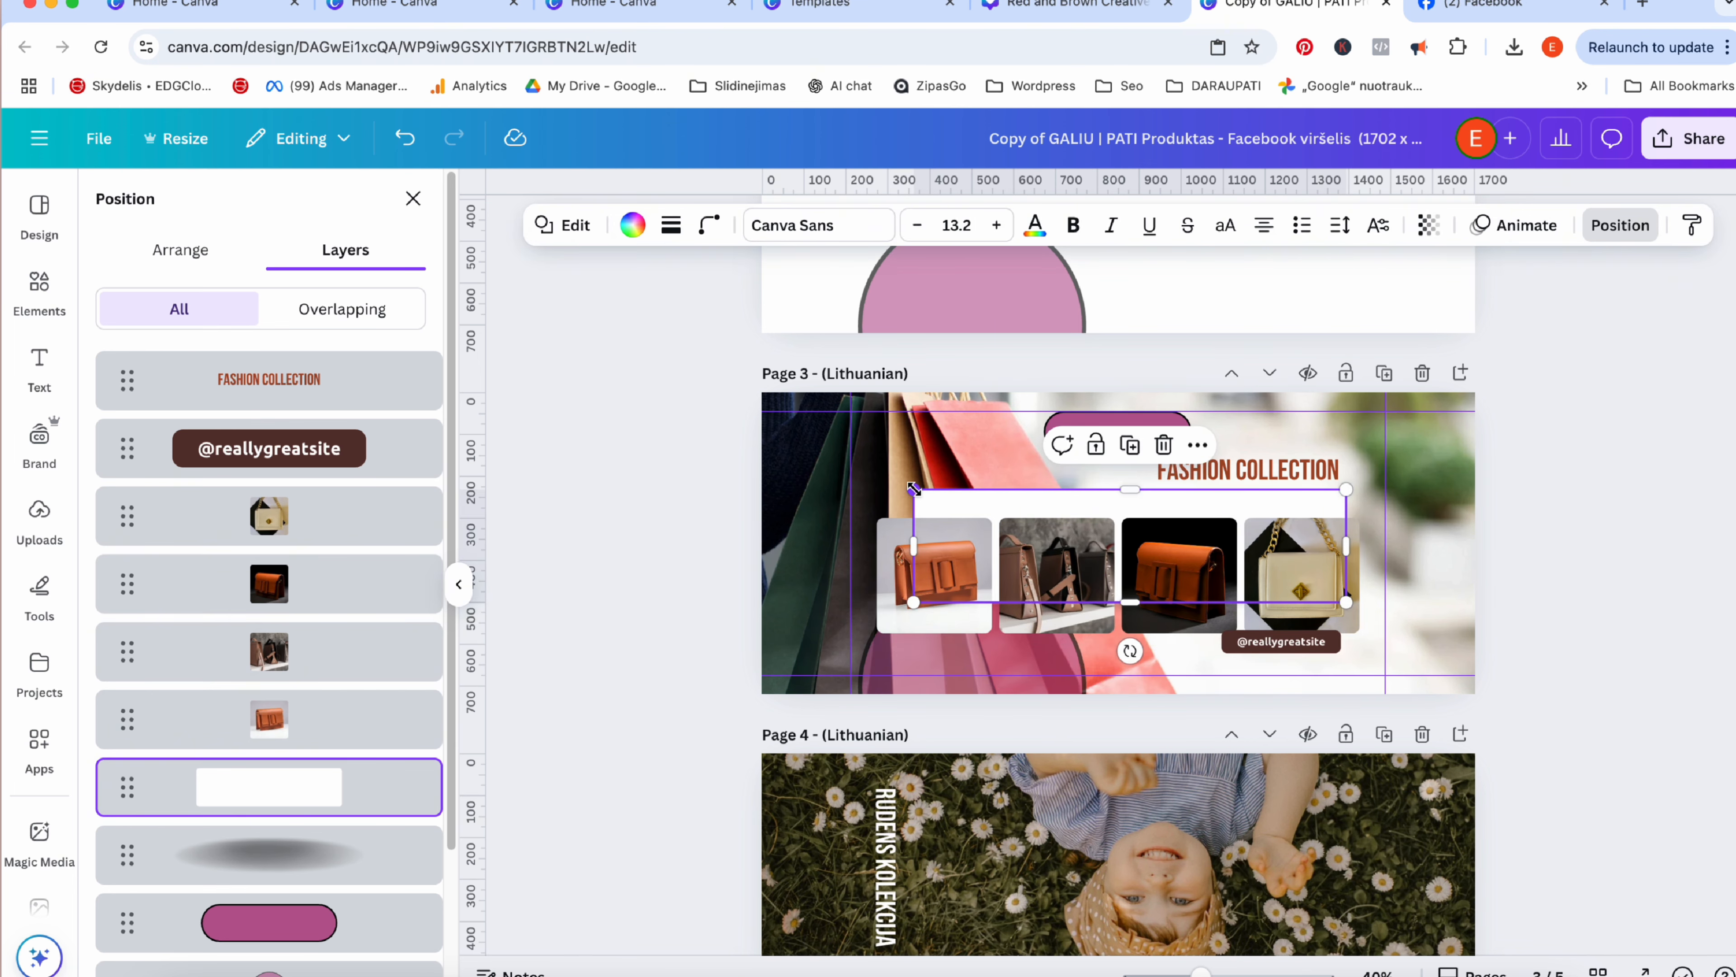
pyautogui.click(403, 139)
pyautogui.click(402, 144)
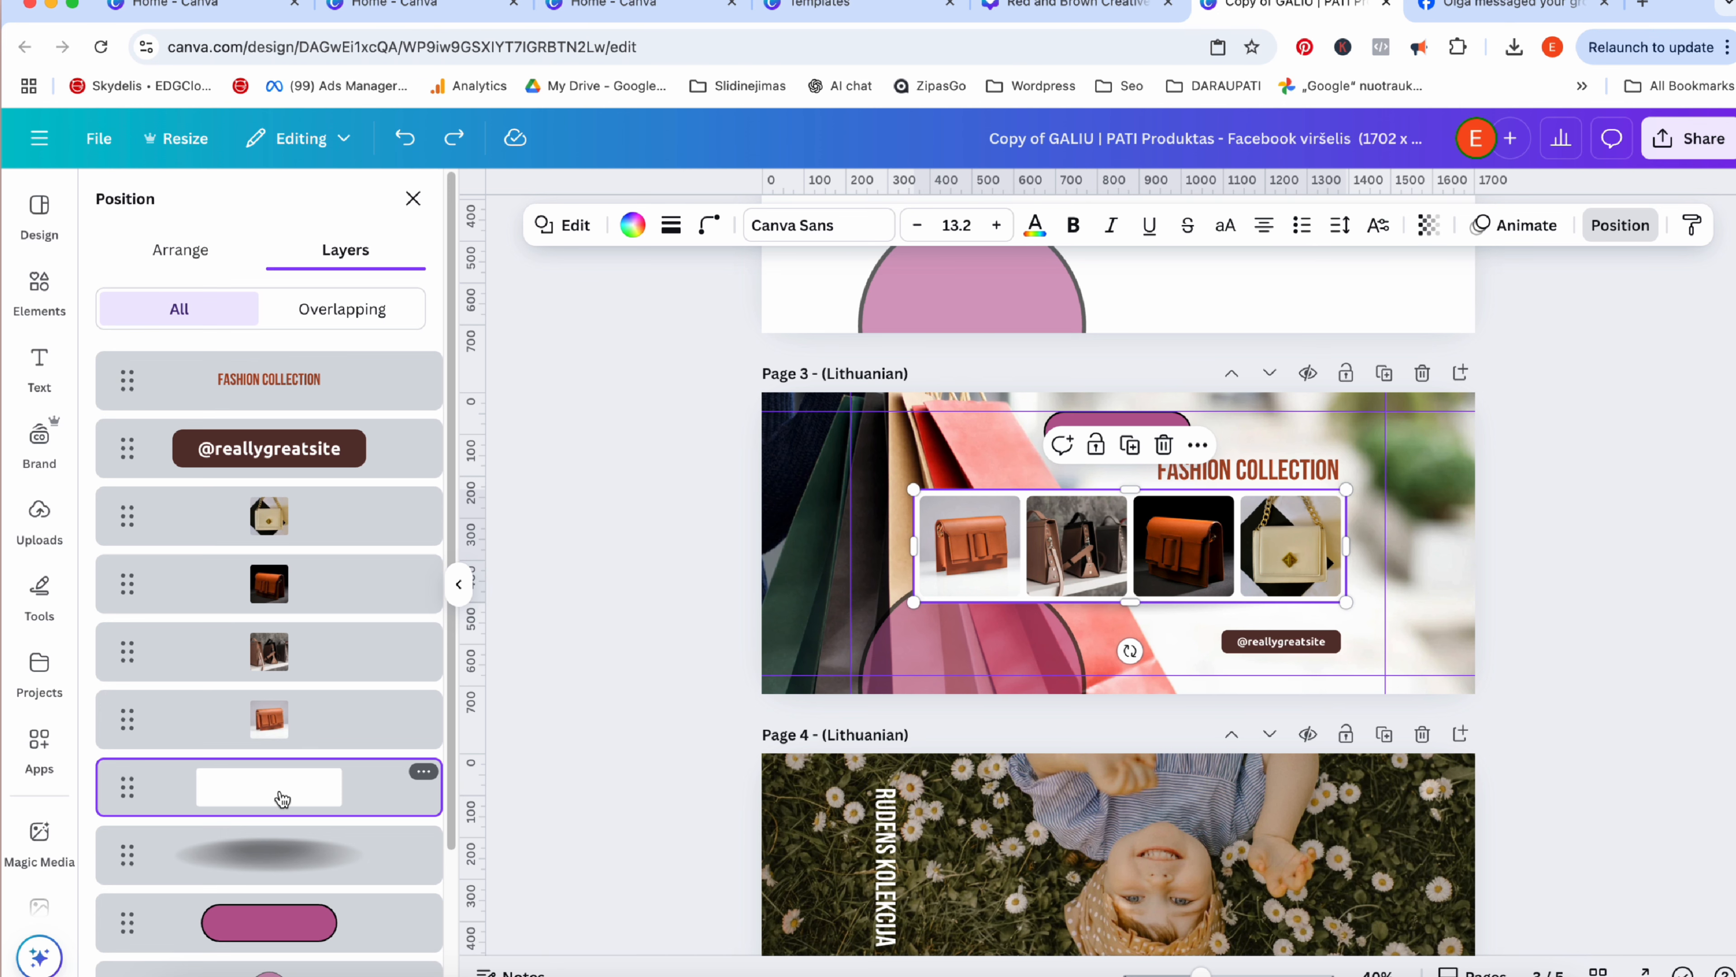
# Select the four bag photos and the white panel behind them in the layer list and group them.
pyautogui.click(307, 726)
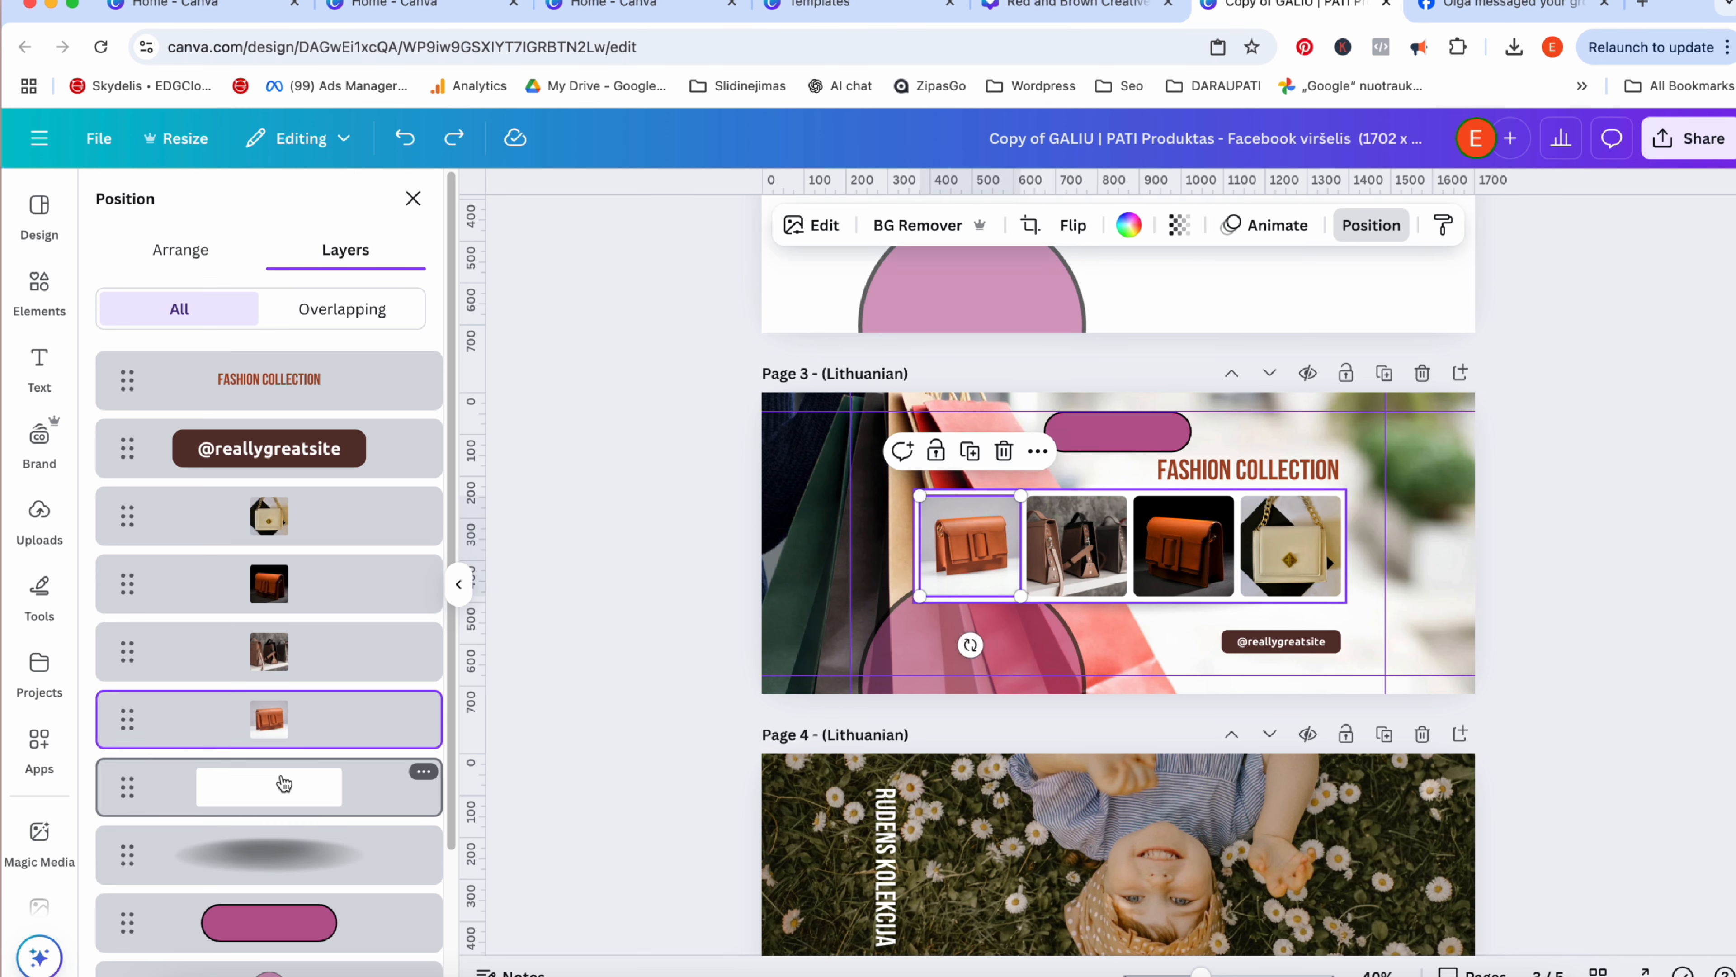
pyautogui.keyDown('shift'); pyautogui.click(301, 780); pyautogui.keyUp('shift')
pyautogui.keyDown('shift'); pyautogui.click(316, 672); pyautogui.keyUp('shift')
pyautogui.keyDown('shift'); pyautogui.click(338, 582); pyautogui.keyUp('shift')
pyautogui.keyDown('shift'); pyautogui.click(338, 520); pyautogui.keyUp('shift')
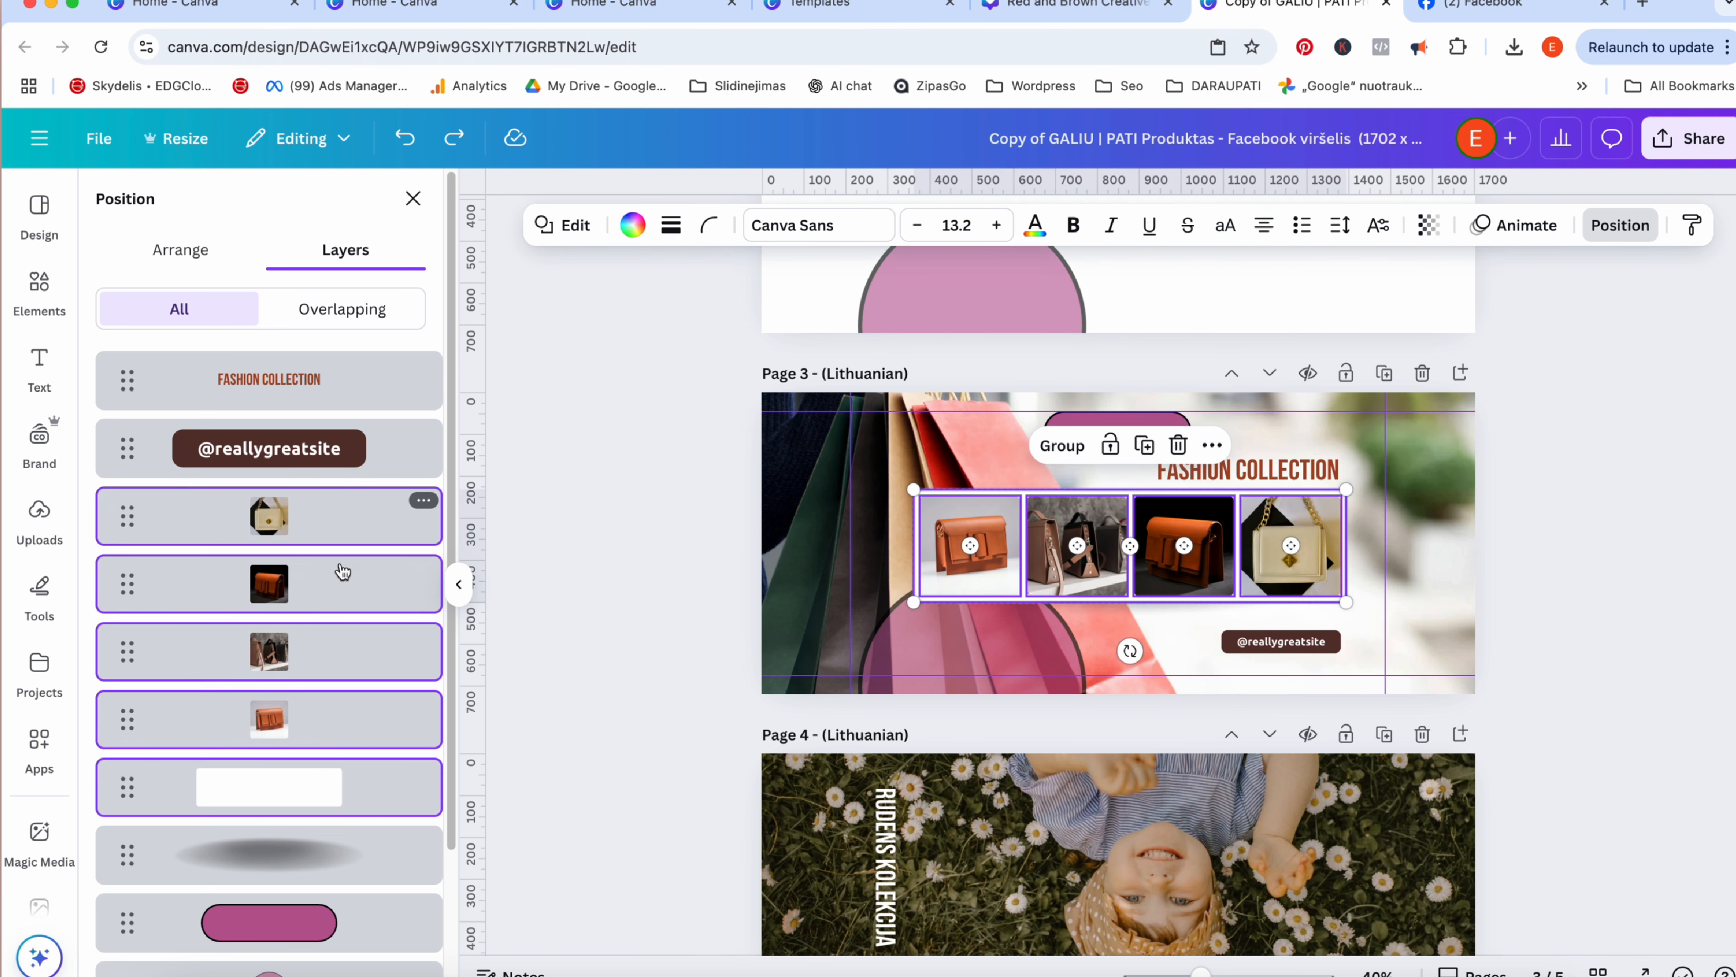
pyautogui.click(1061, 446)
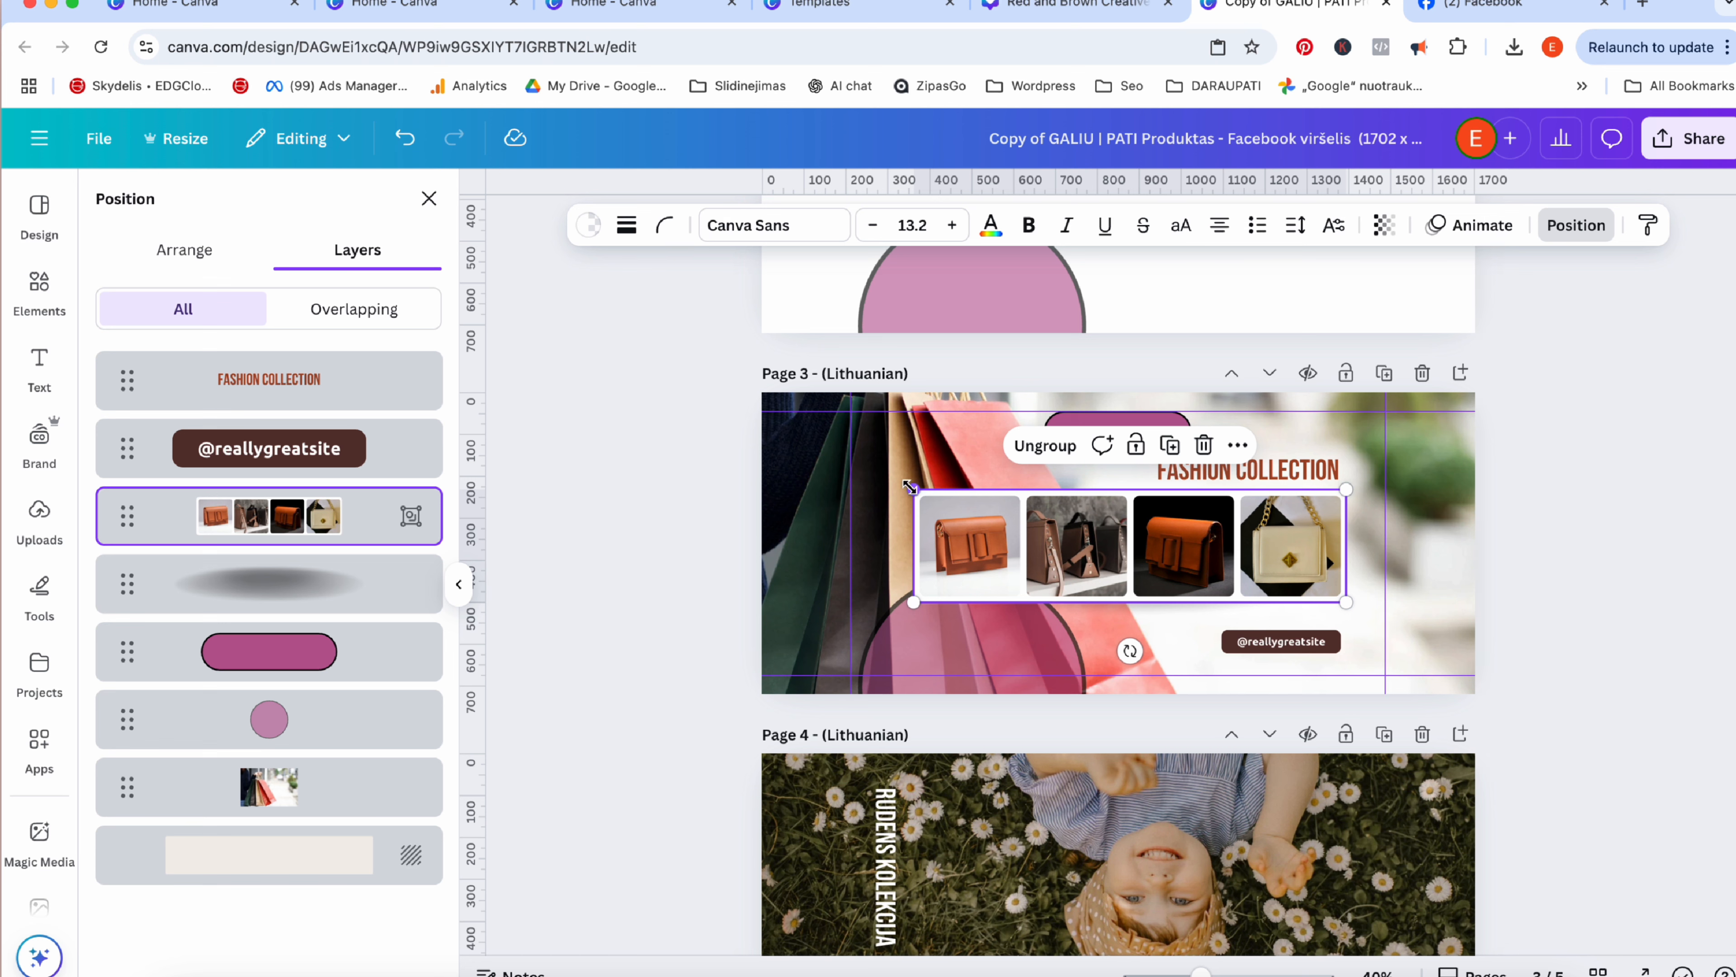
# Enlarge the grouped bag row on both sides and shift the Fashion Collection heading right toward its right end.
pyautogui.moveTo(915, 490); pyautogui.dragTo(886, 486)
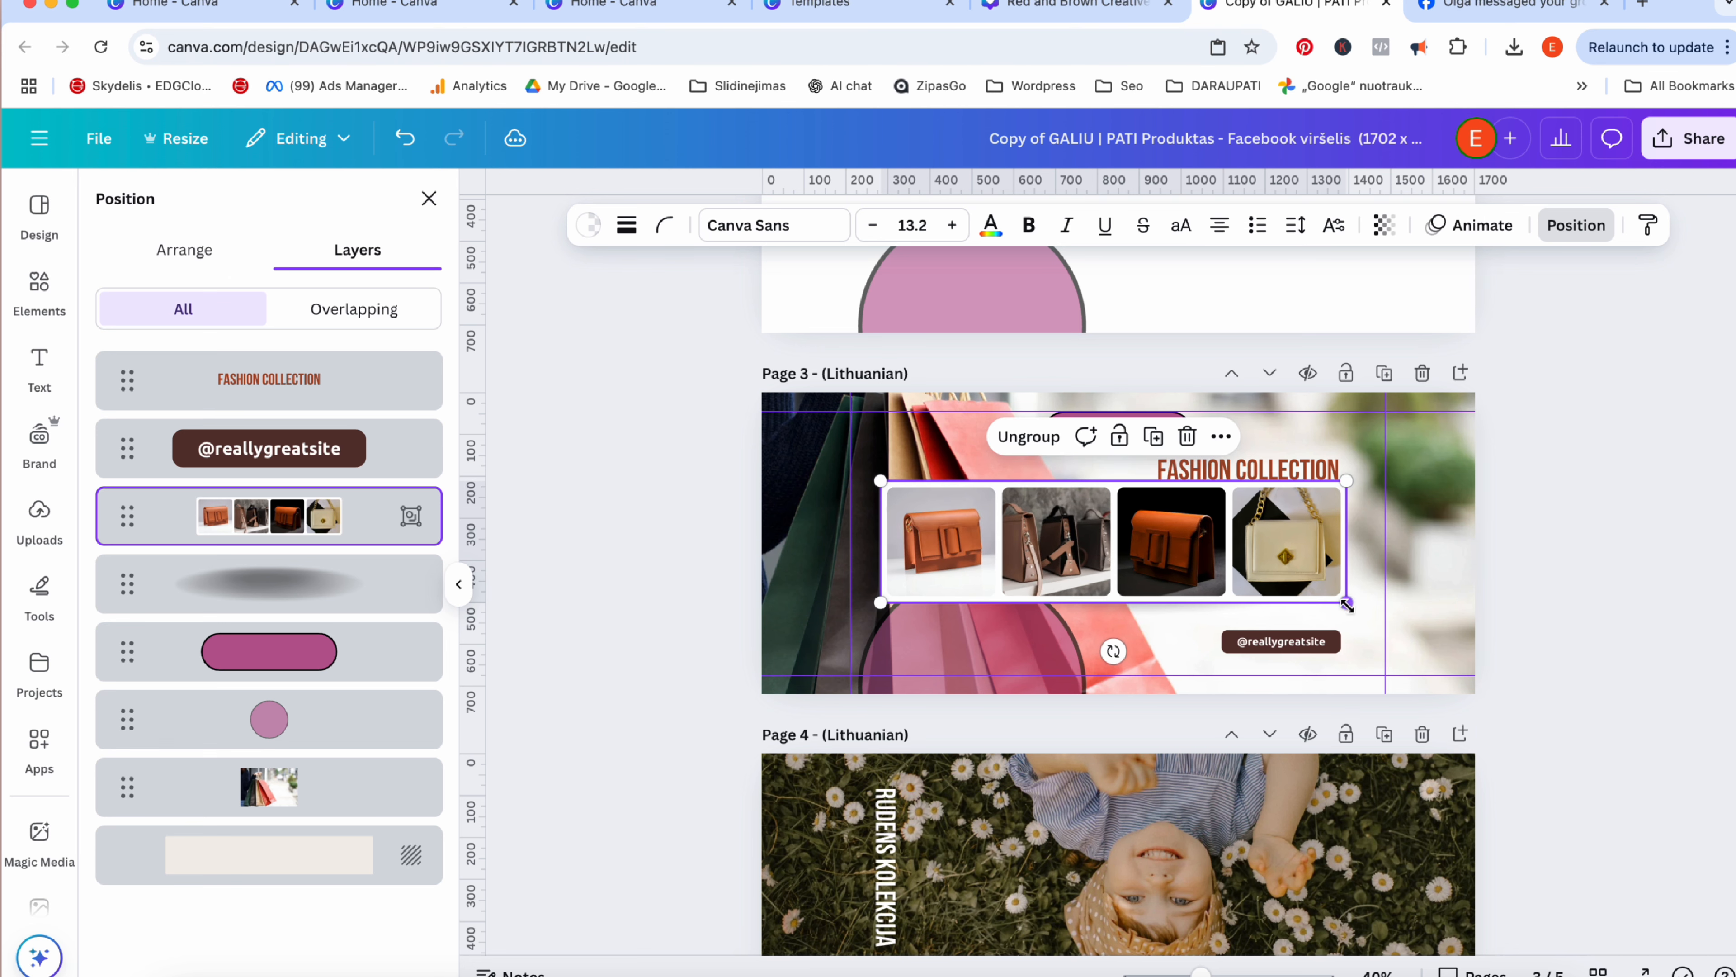
pyautogui.moveTo(1347, 603); pyautogui.dragTo(1368, 607)
pyautogui.click(1333, 465)
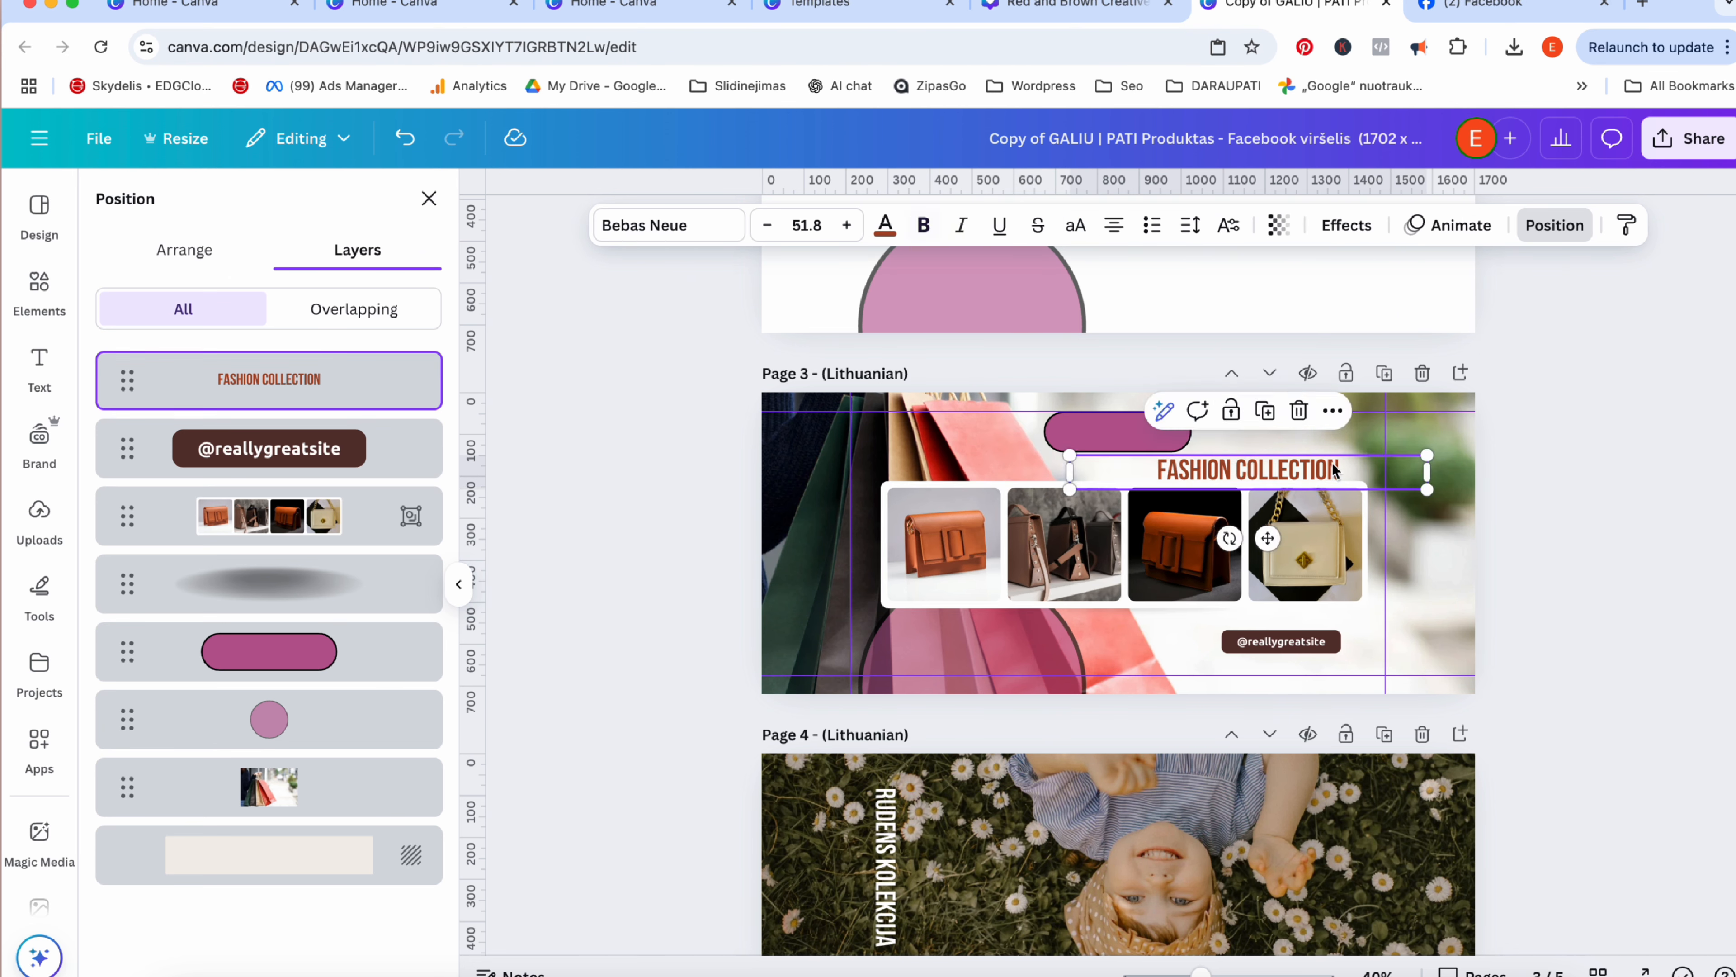
pyautogui.moveTo(1333, 466); pyautogui.dragTo(1349, 464)
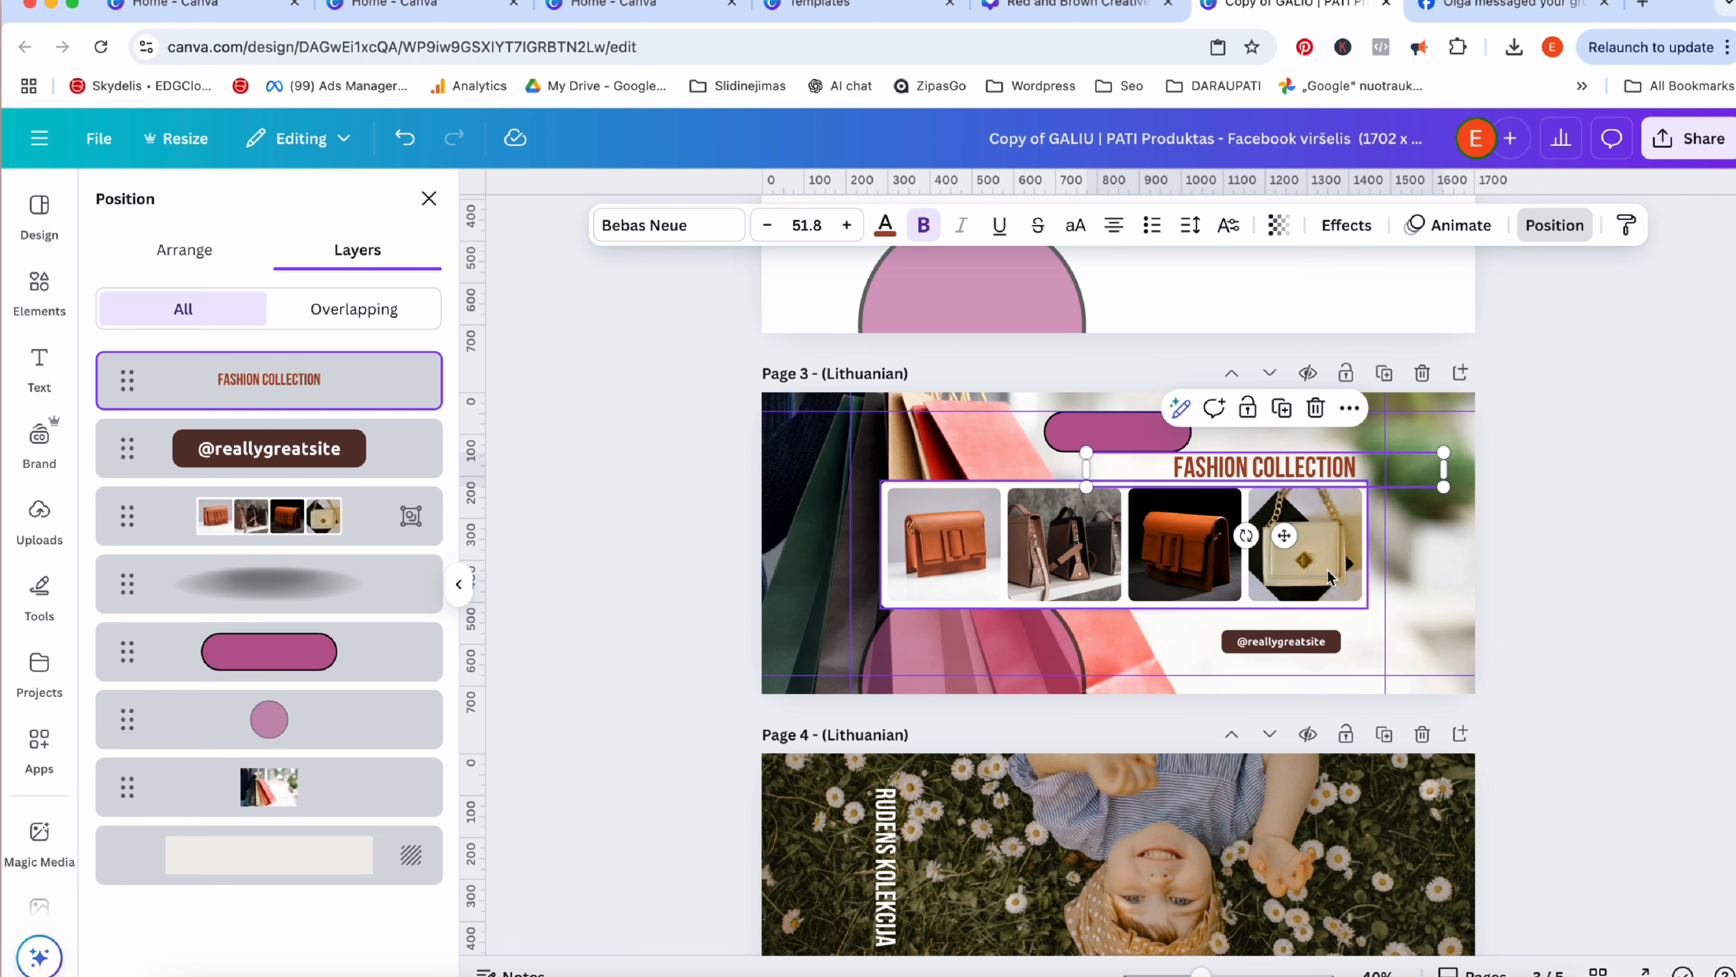
pyautogui.click(1546, 608)
pyautogui.click(1292, 559)
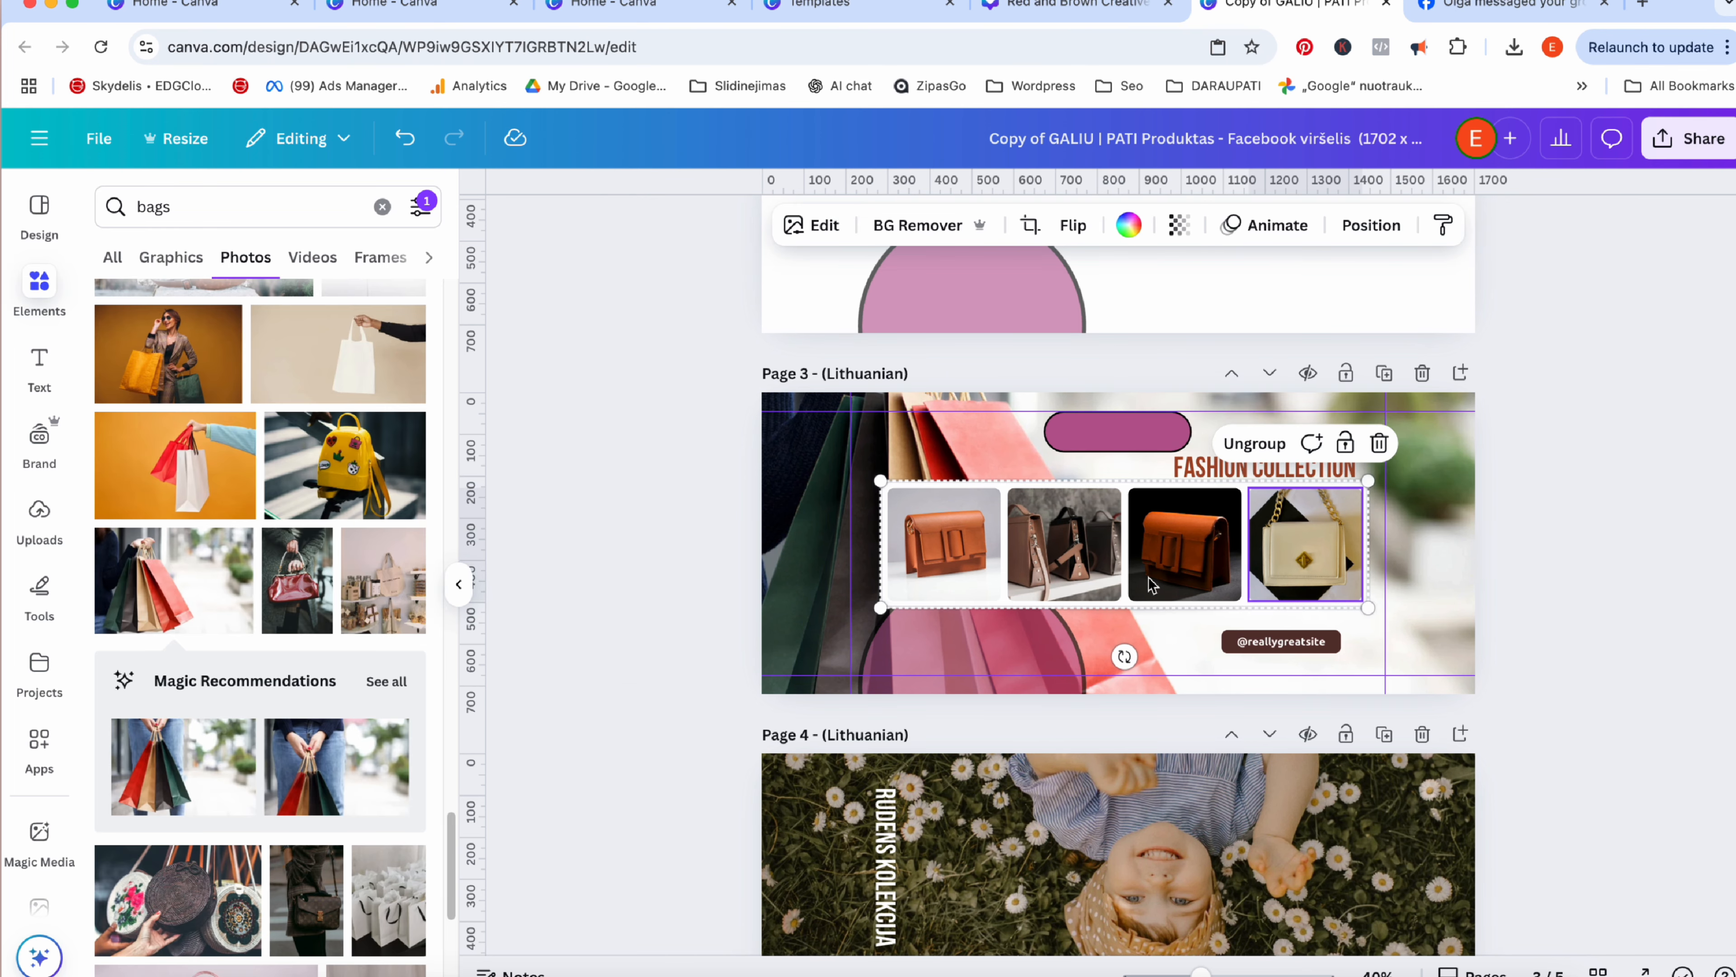
pyautogui.moveTo(1080, 581); pyautogui.dragTo(1086, 571)
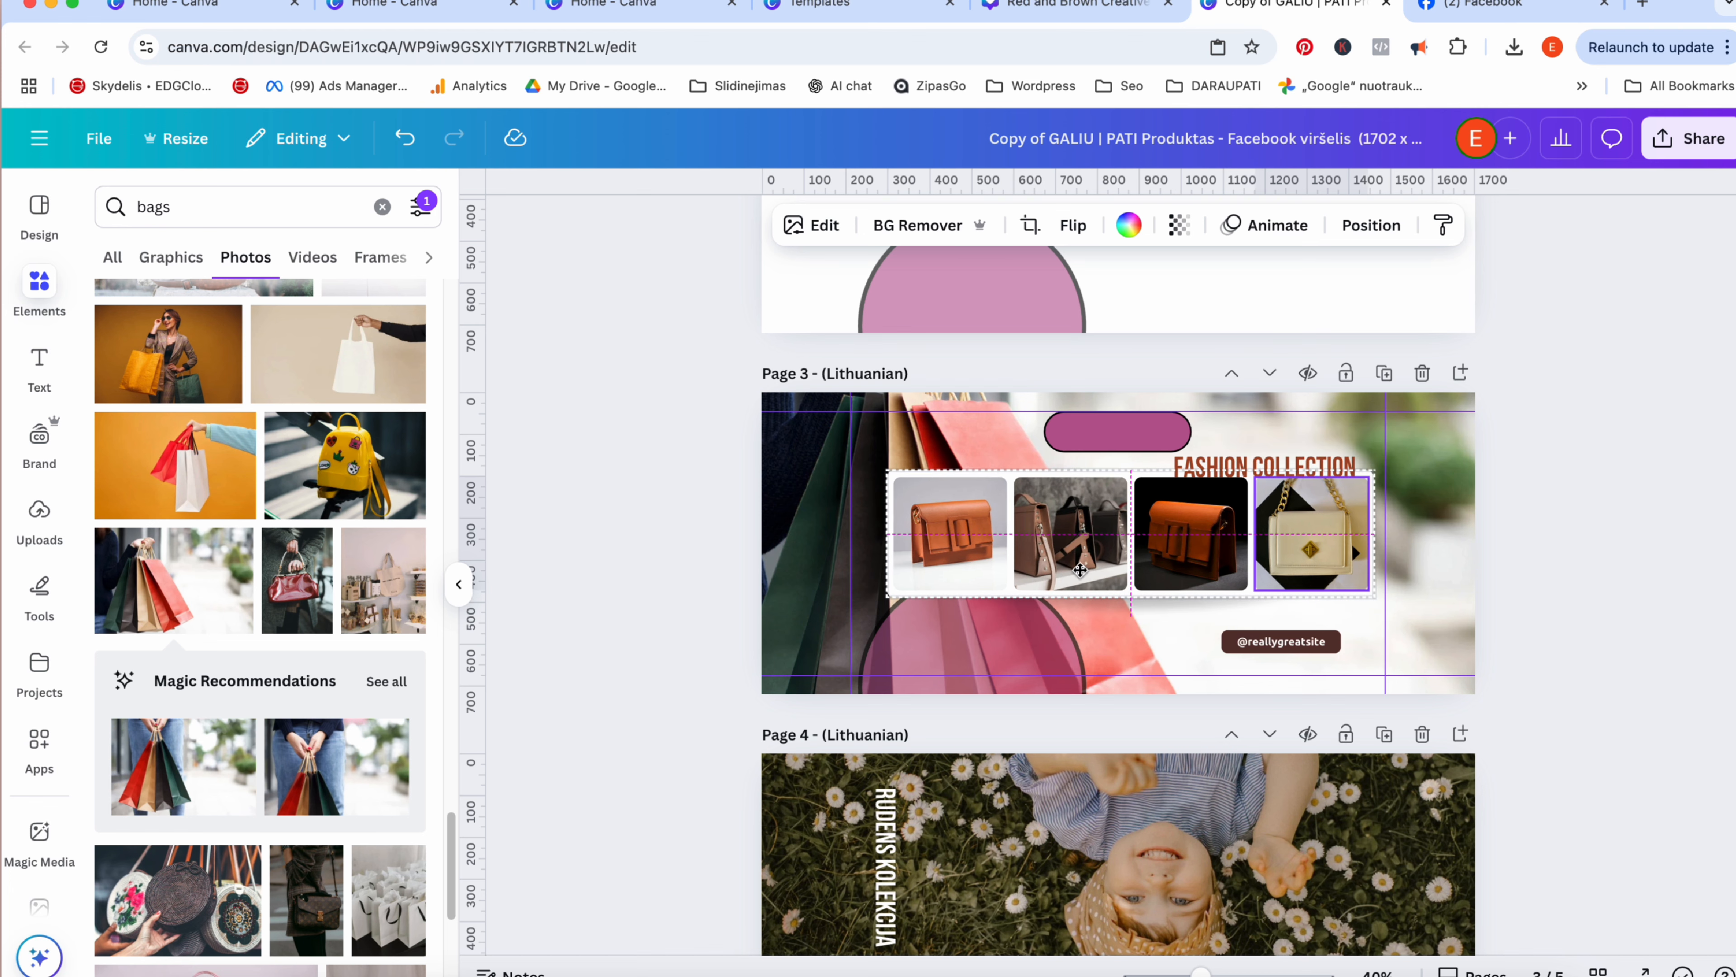
pyautogui.click(1303, 465)
pyautogui.moveTo(1303, 465); pyautogui.dragTo(1319, 607)
pyautogui.click(1309, 503)
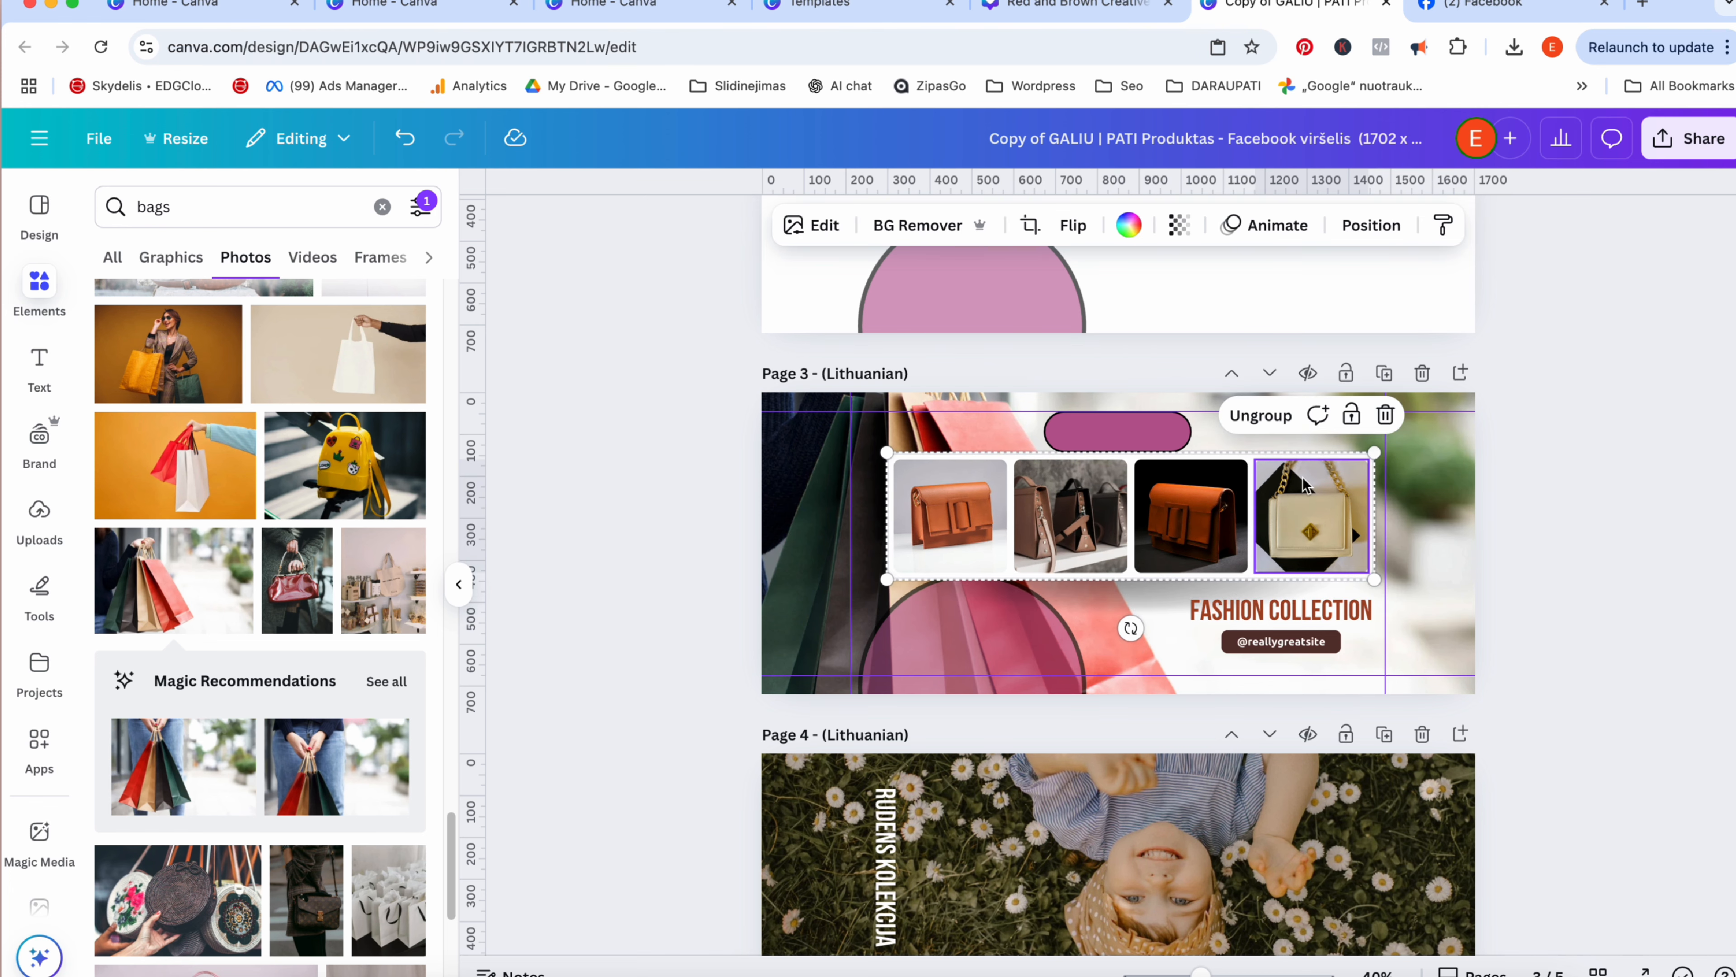
# Resize and reposition the bag group so it spans the width between the two vertical safe-zone guides.
pyautogui.moveTo(884, 455); pyautogui.dragTo(829, 443)
pyautogui.moveTo(1347, 520); pyautogui.dragTo(1361, 544)
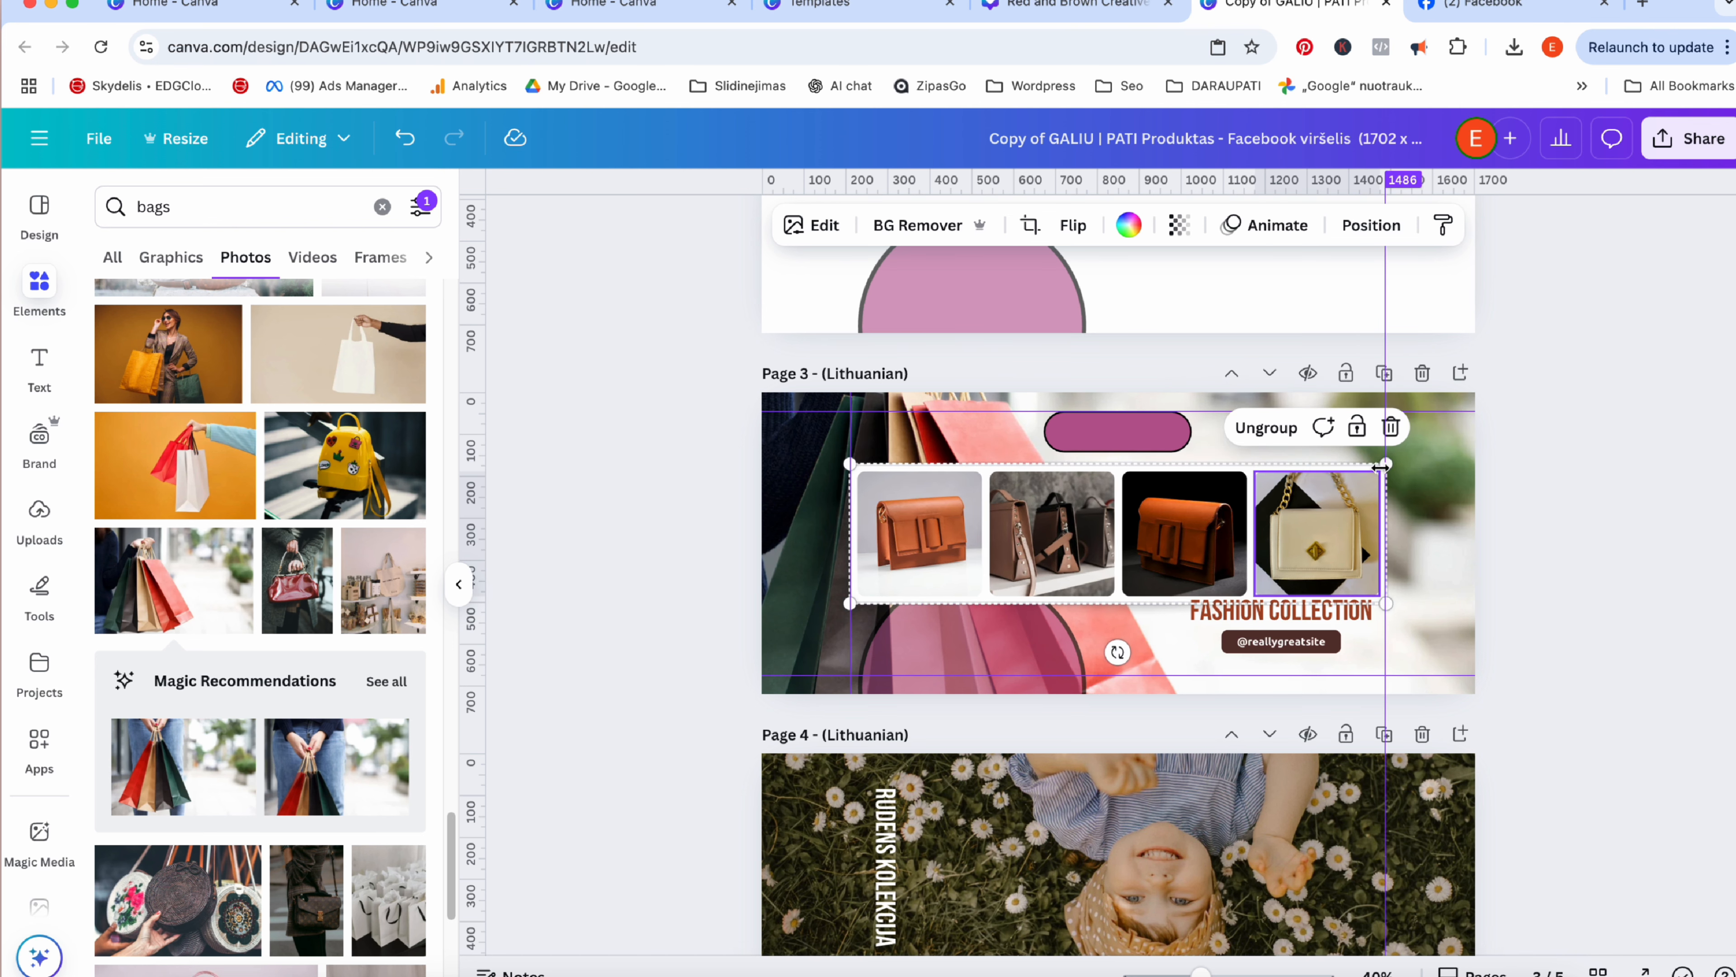
pyautogui.moveTo(853, 464); pyautogui.dragTo(894, 467)
pyautogui.moveTo(1136, 483); pyautogui.dragTo(1100, 490)
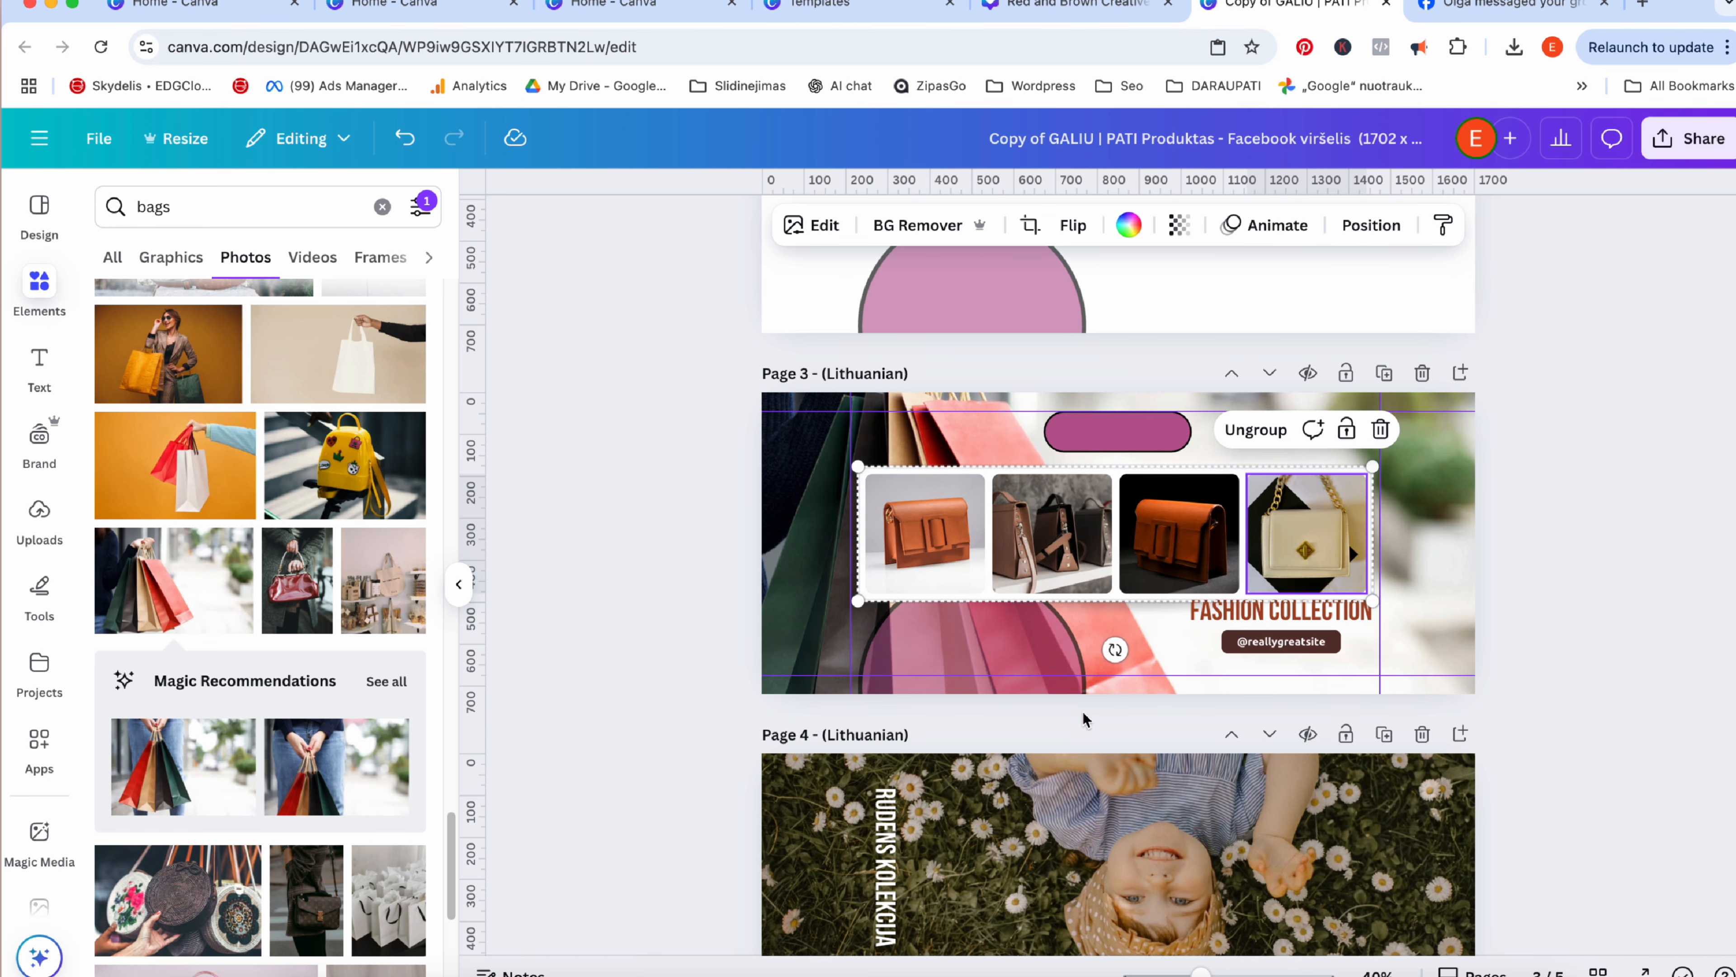
pyautogui.moveTo(1151, 525); pyautogui.dragTo(1152, 529)
# Bring the pink profile-picture circle on page 3 in front of the bag group.
pyautogui.click(1077, 691)
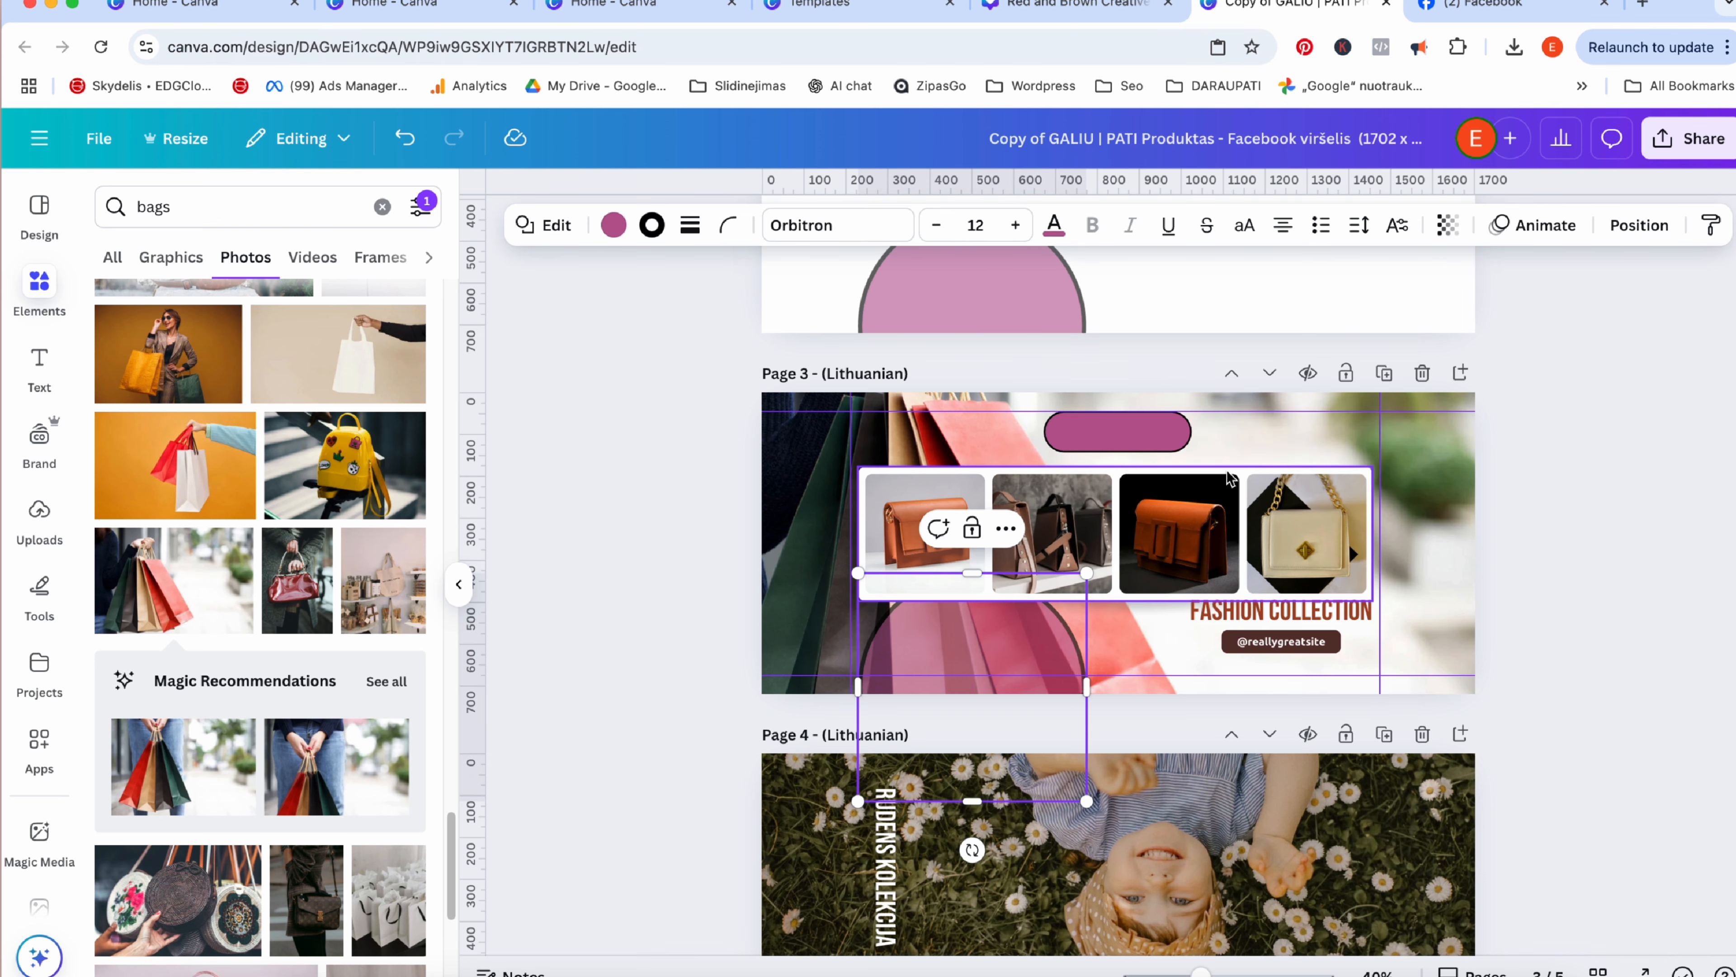
pyautogui.click(1643, 230)
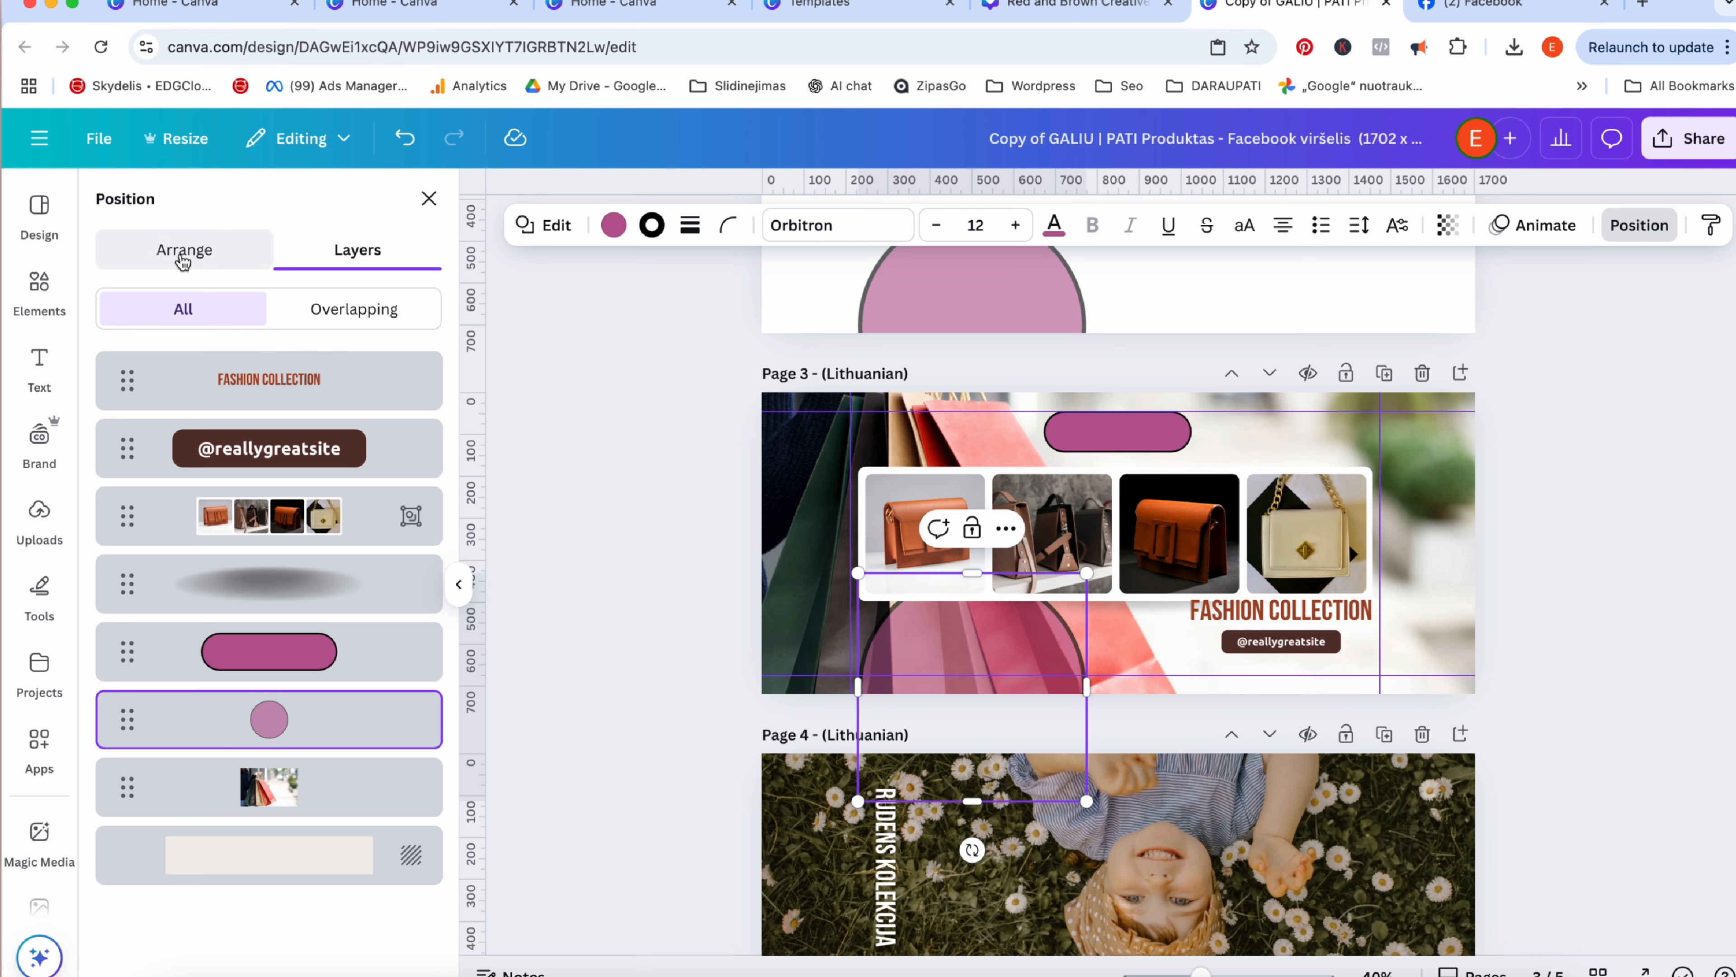
pyautogui.click(183, 254)
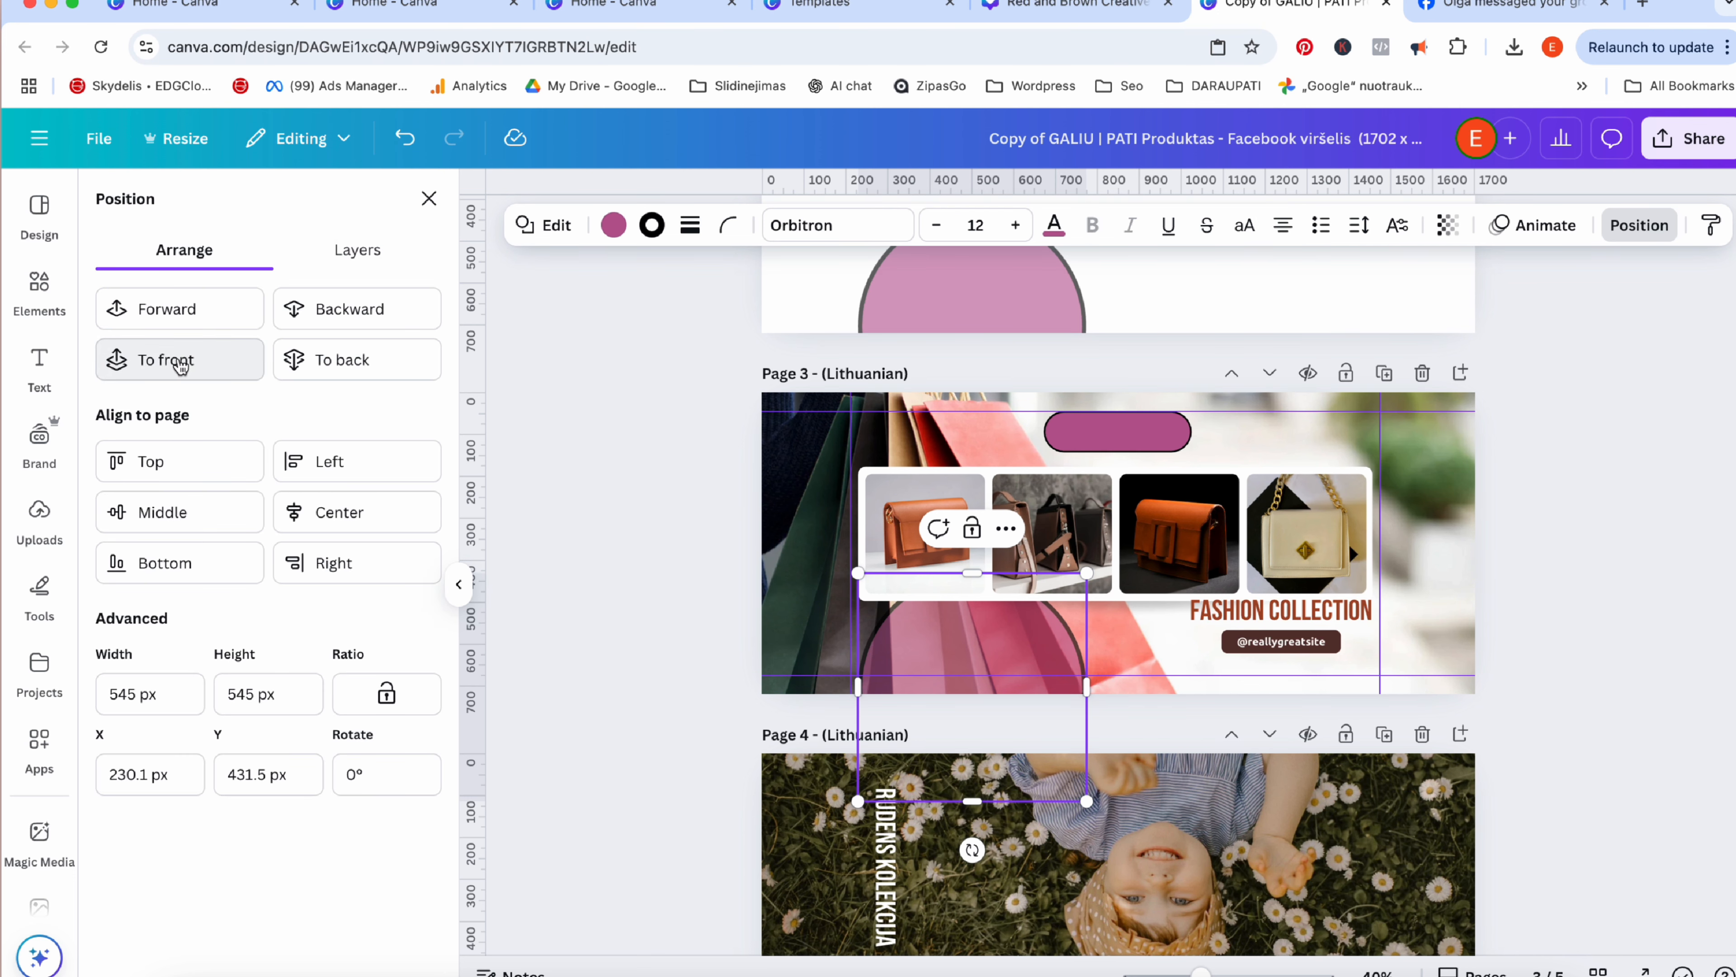
pyautogui.click(163, 360)
pyautogui.click(362, 253)
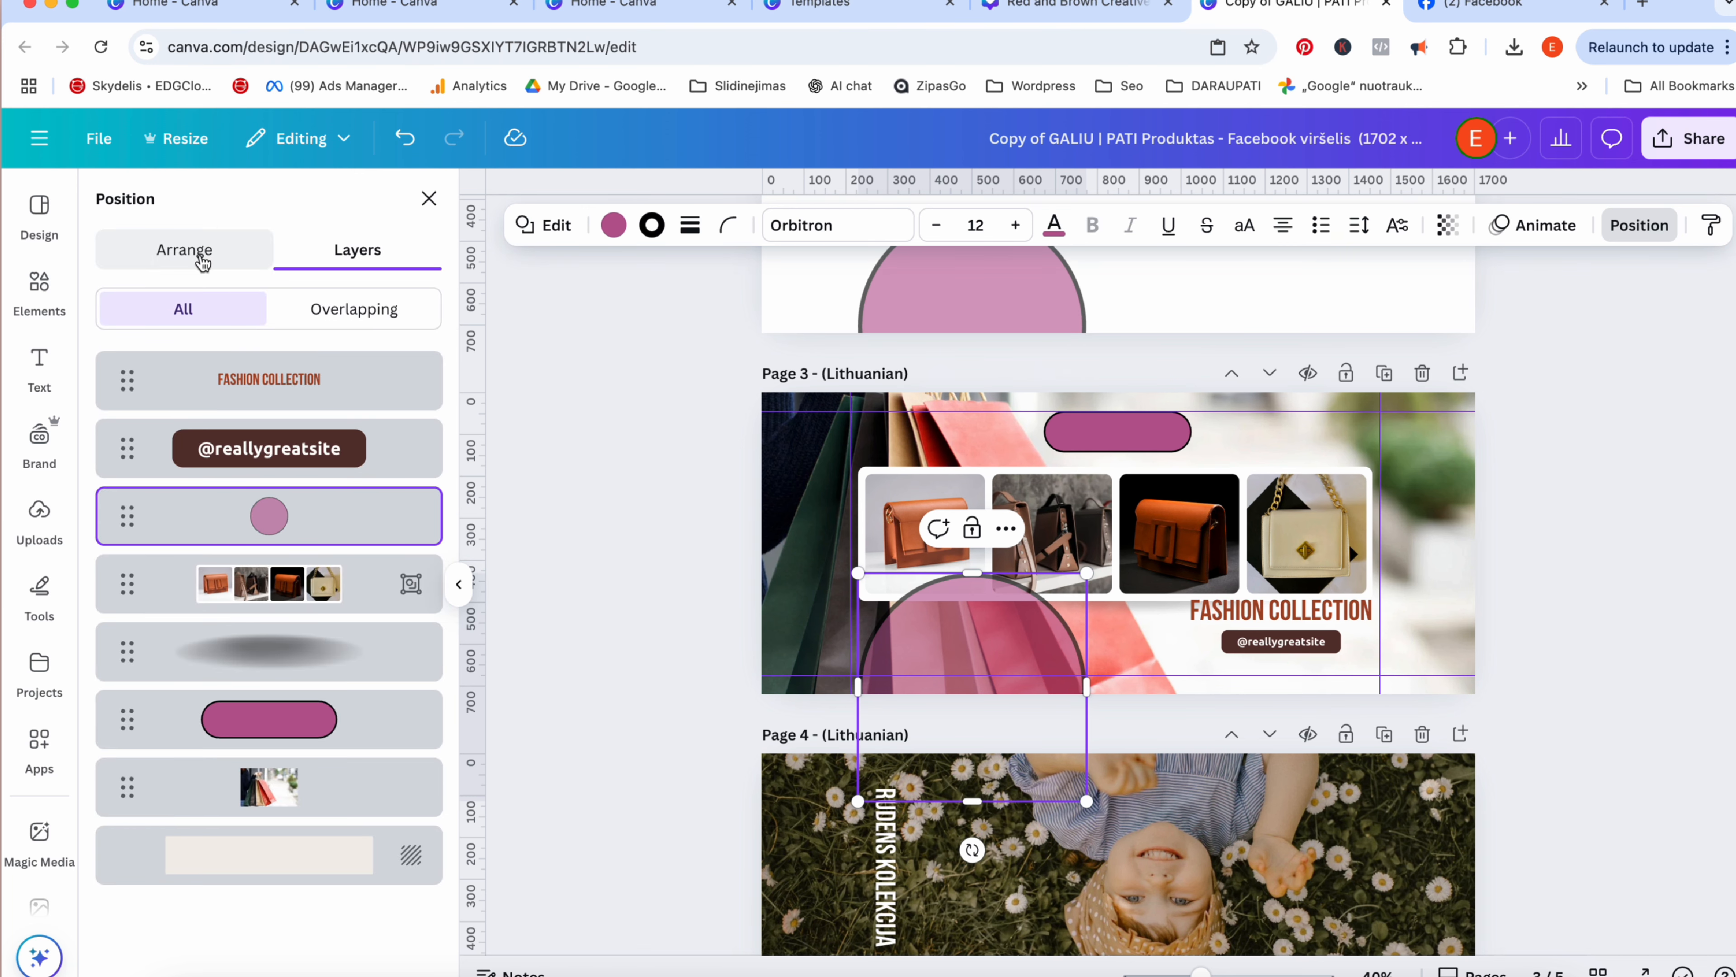
pyautogui.click(196, 255)
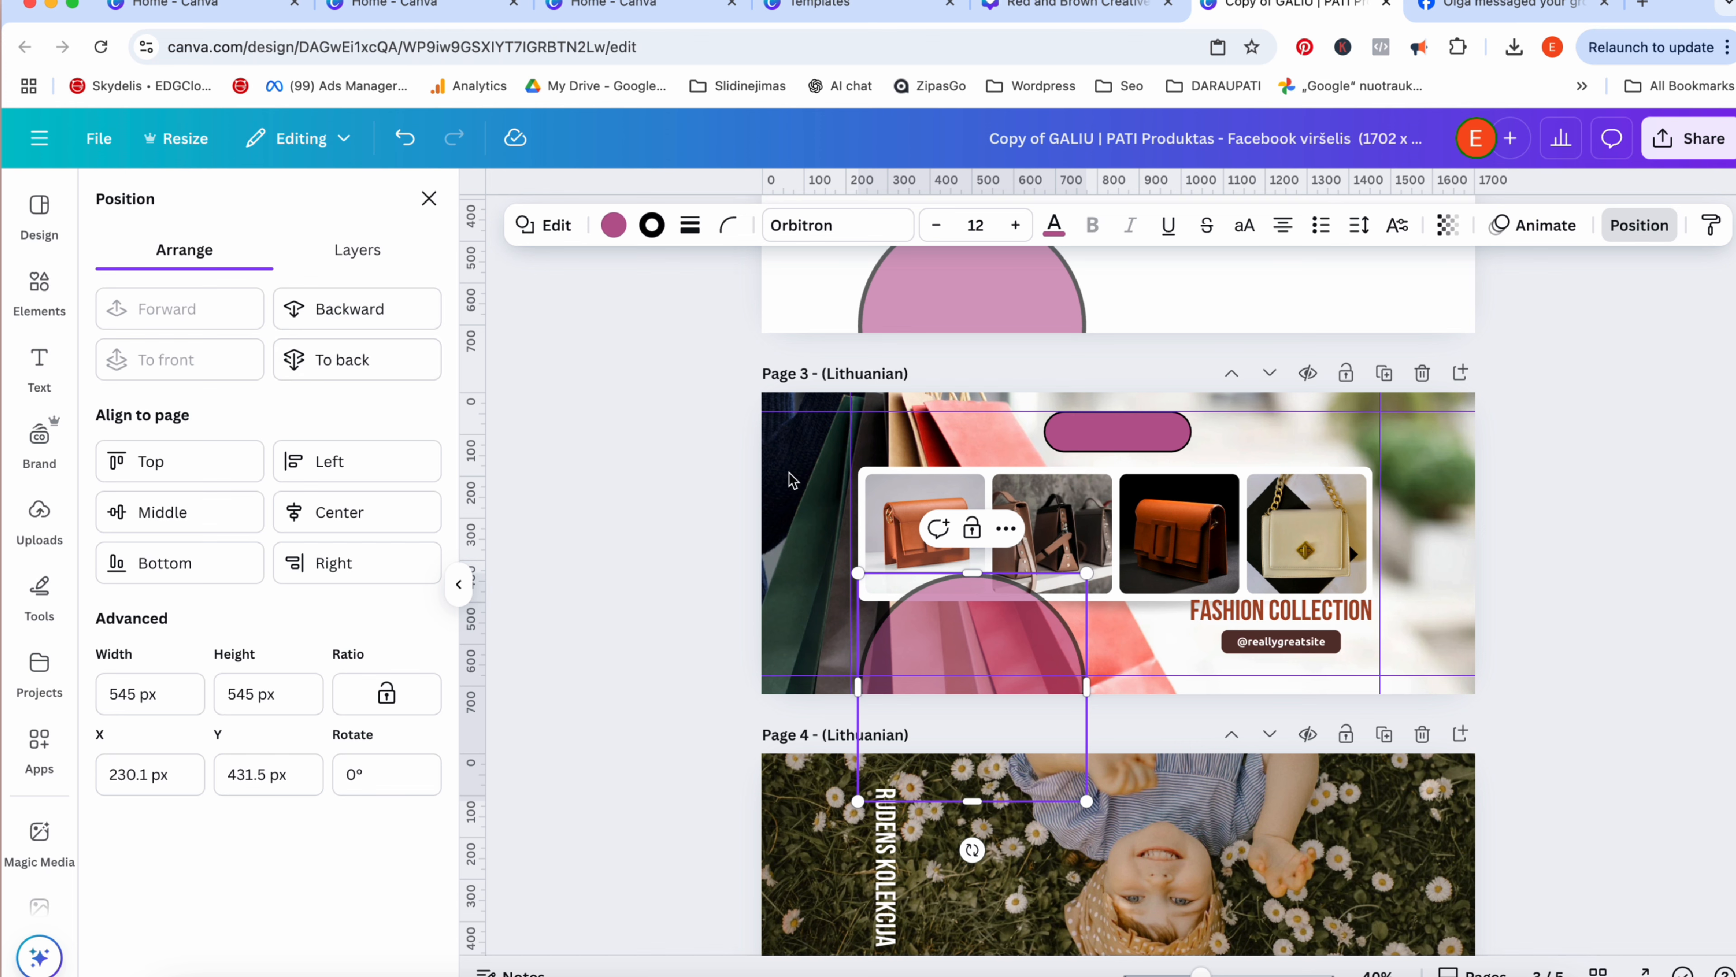
pyautogui.click(1569, 638)
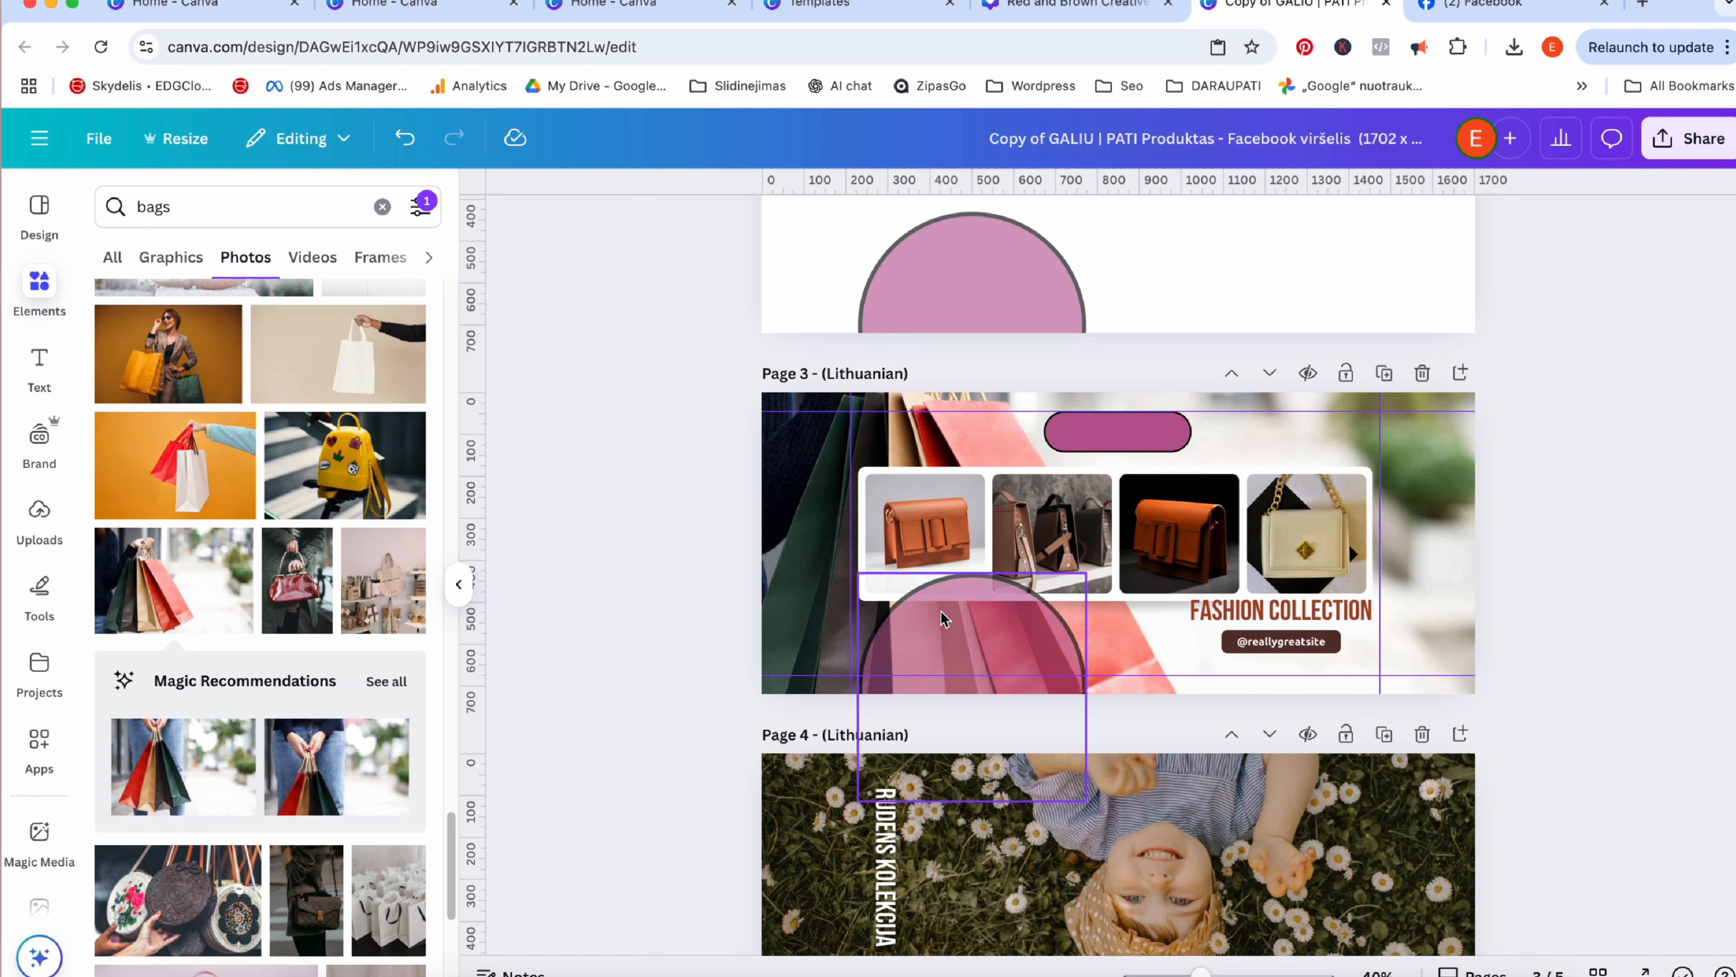
# Nudge the bag group slightly up to reduce its overlap with the profile-picture circle.
pyautogui.moveTo(1031, 528); pyautogui.dragTo(1028, 513)
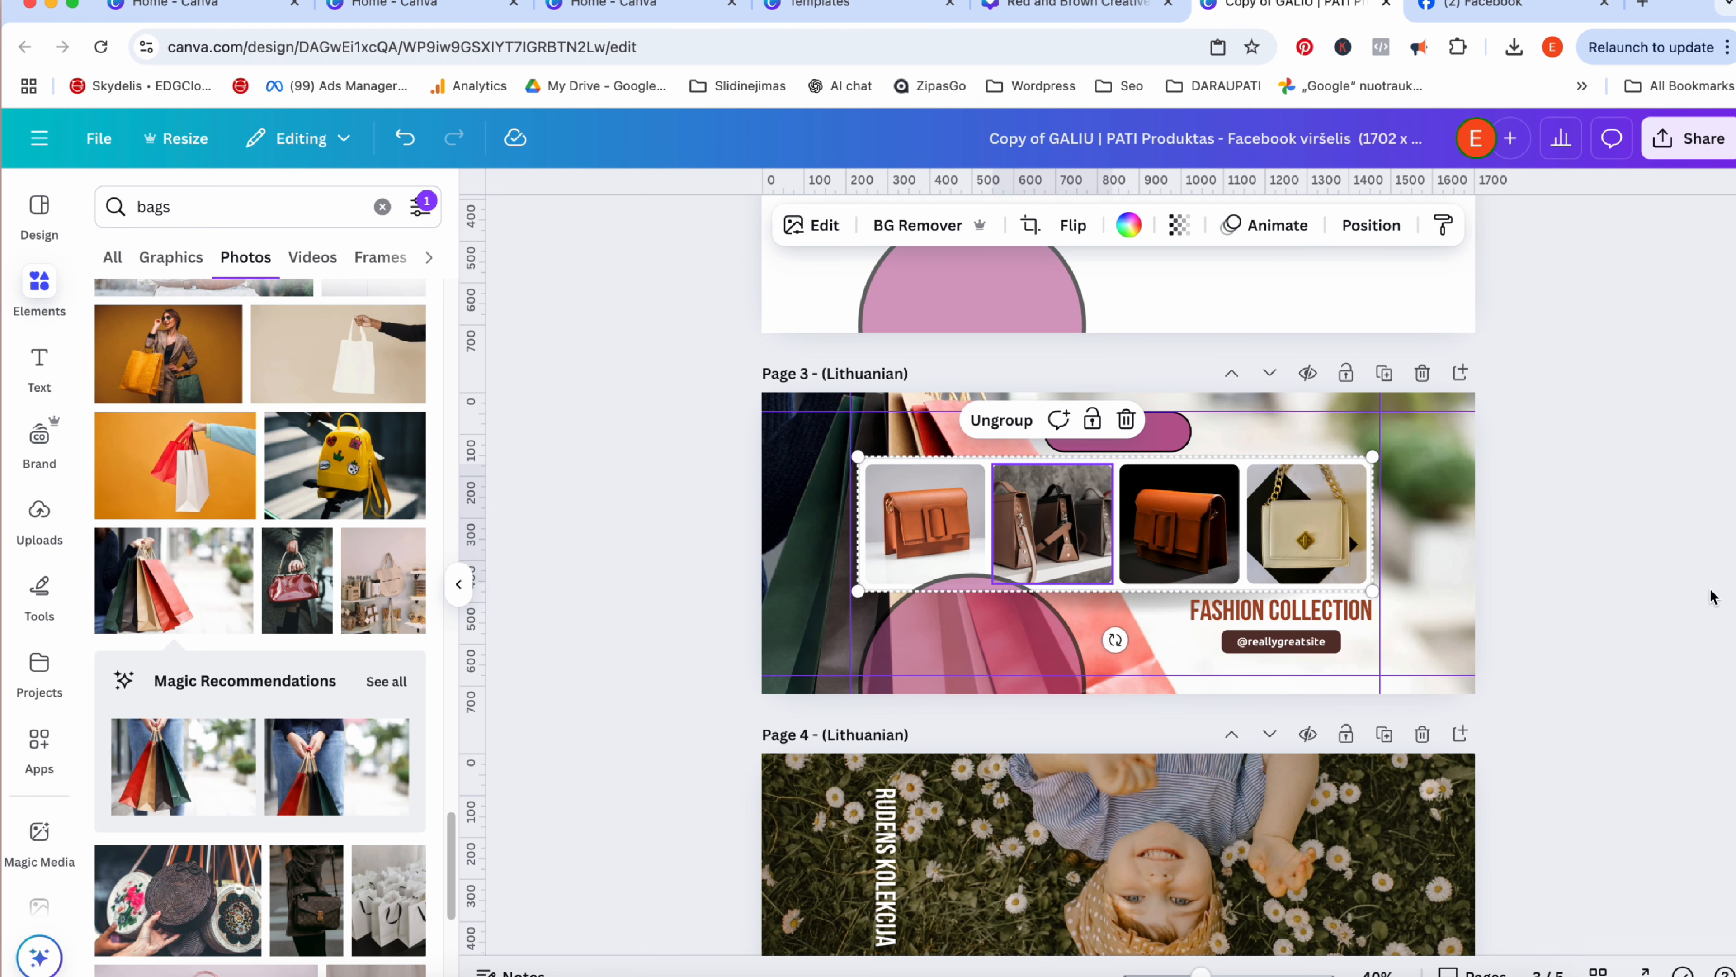
pyautogui.click(1671, 594)
pyautogui.click(1301, 611)
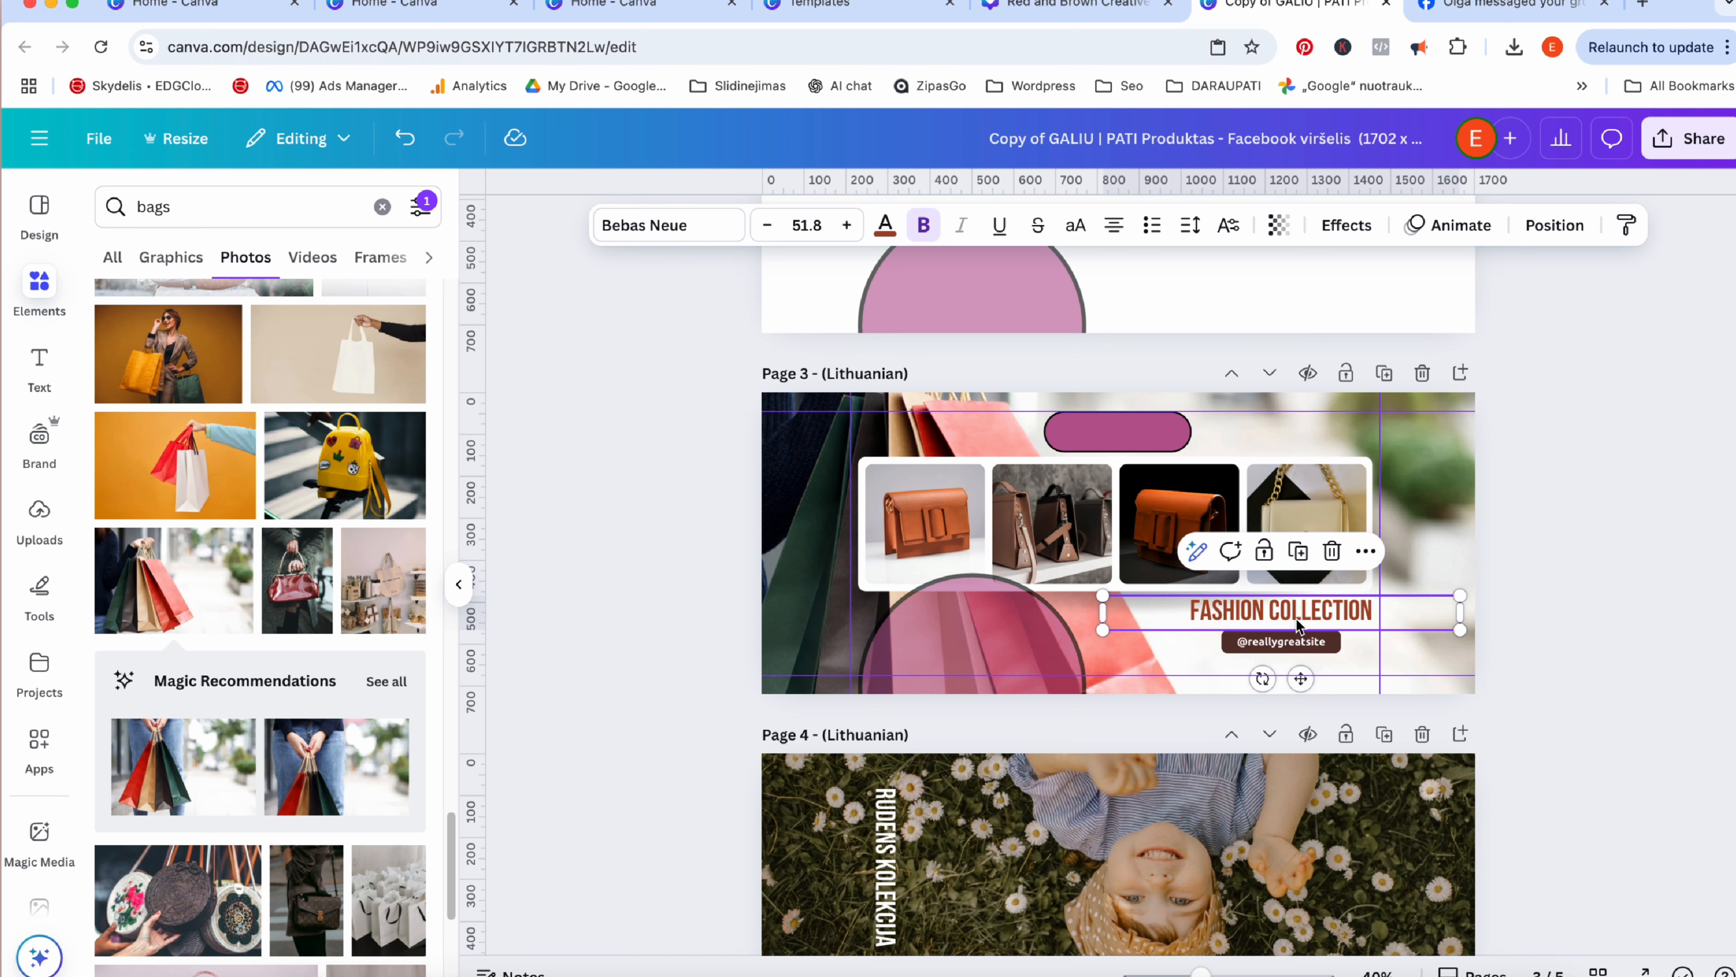
pyautogui.click(1247, 612)
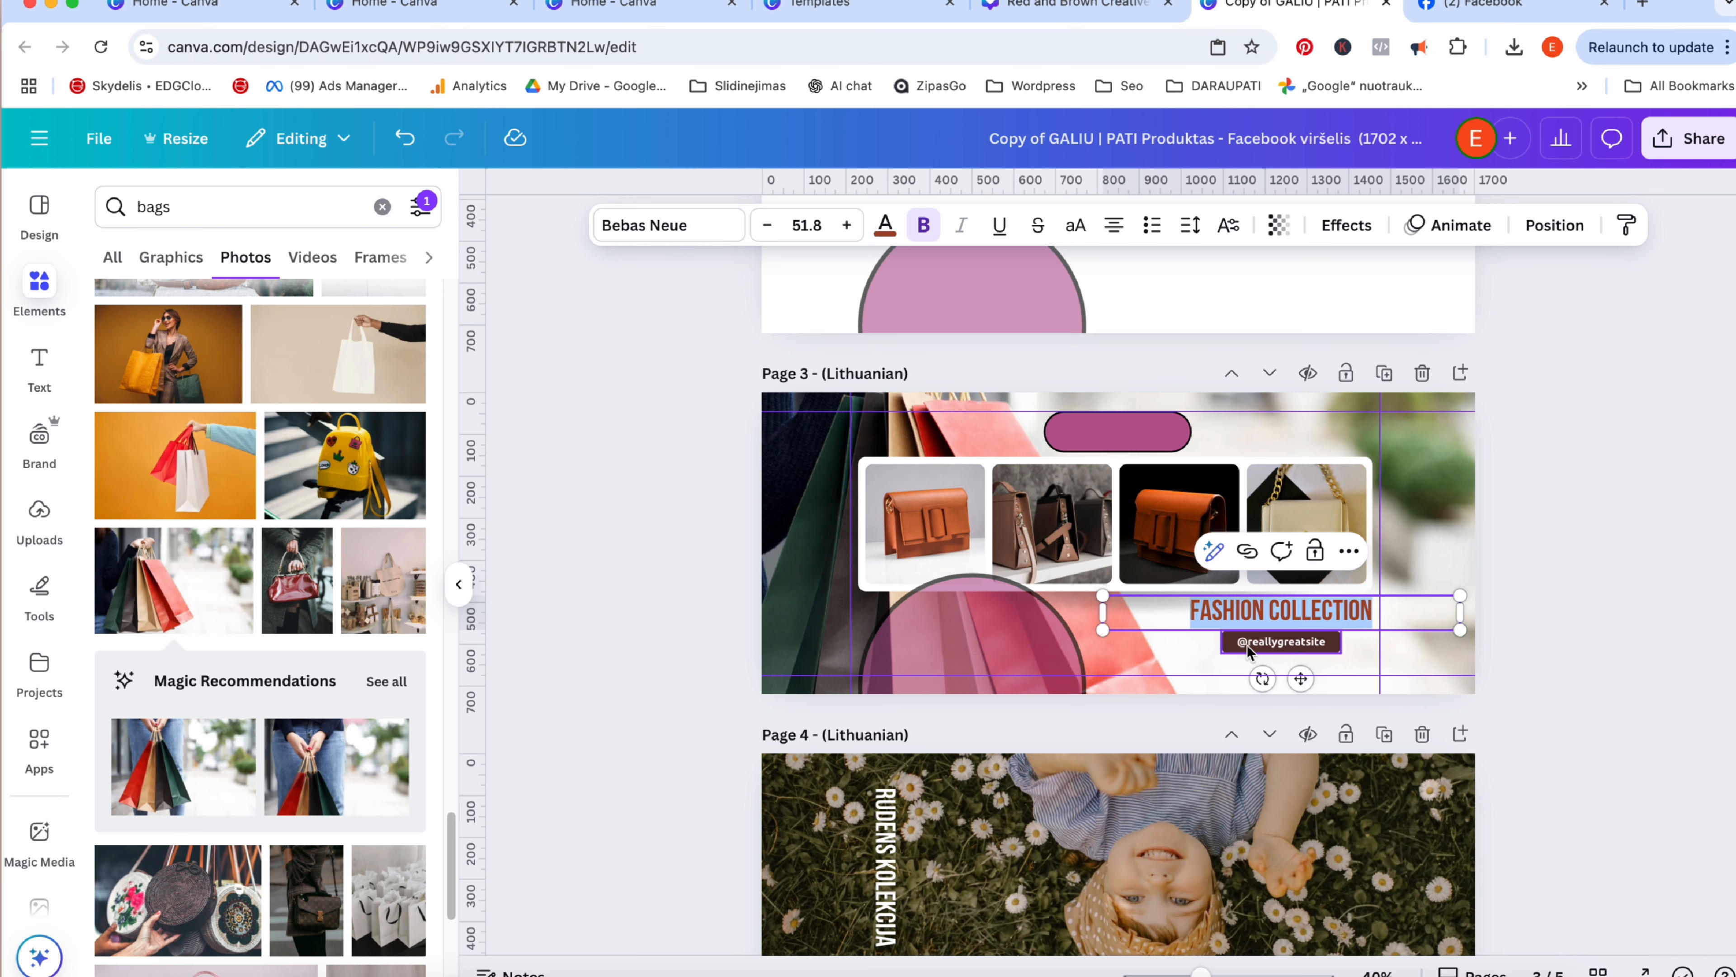
pyautogui.click(1527, 506)
pyautogui.click(1493, 527)
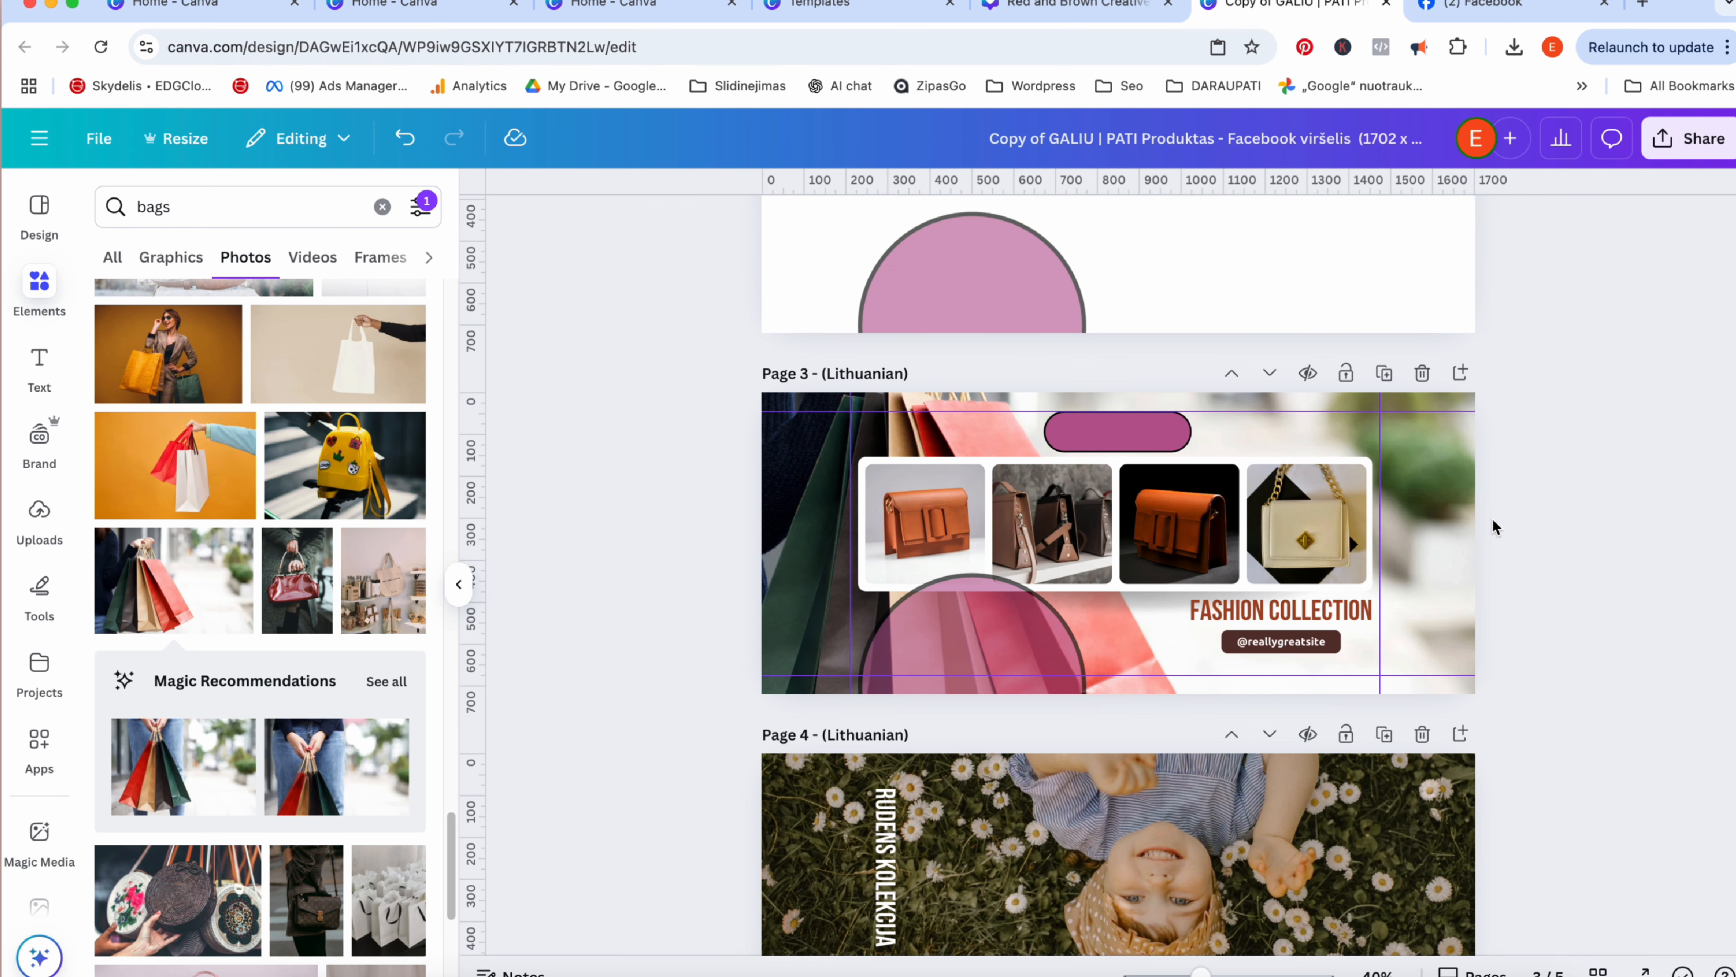
# Delete the purple pill and pink circle placeholders from page 3 and preview the cover in full screen.
pyautogui.click(1145, 443)
pyautogui.press('Delete')
pyautogui.click(1023, 646)
pyautogui.press('Delete')
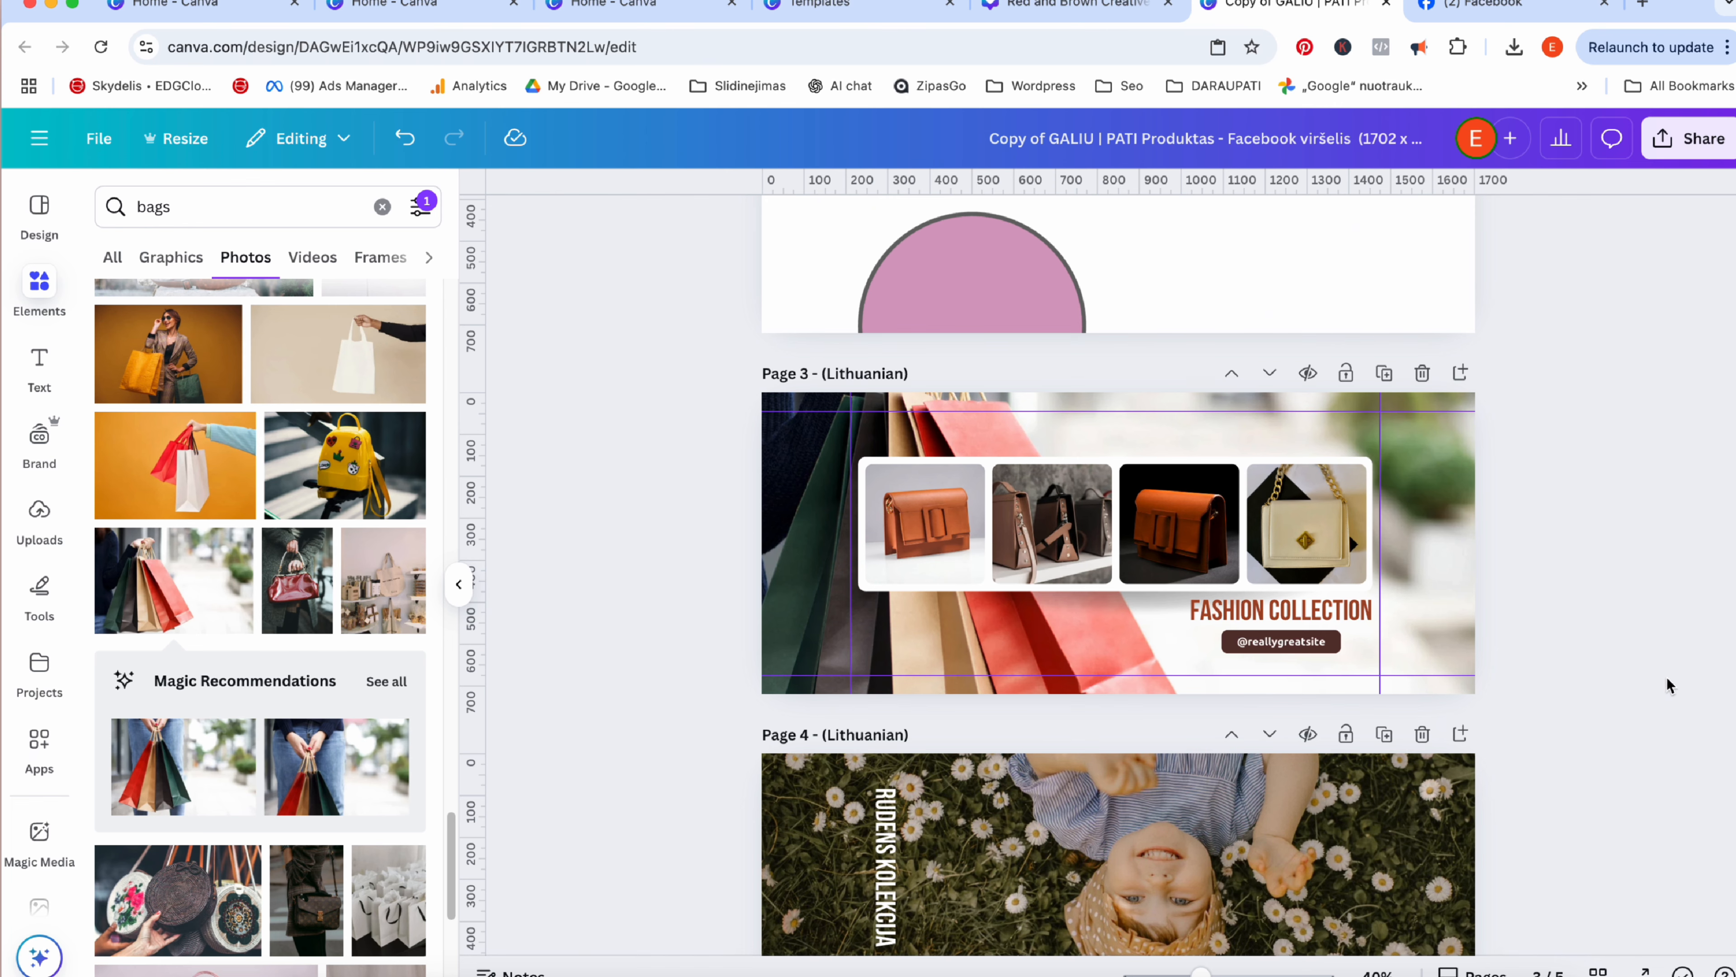
pyautogui.click(1640, 972)
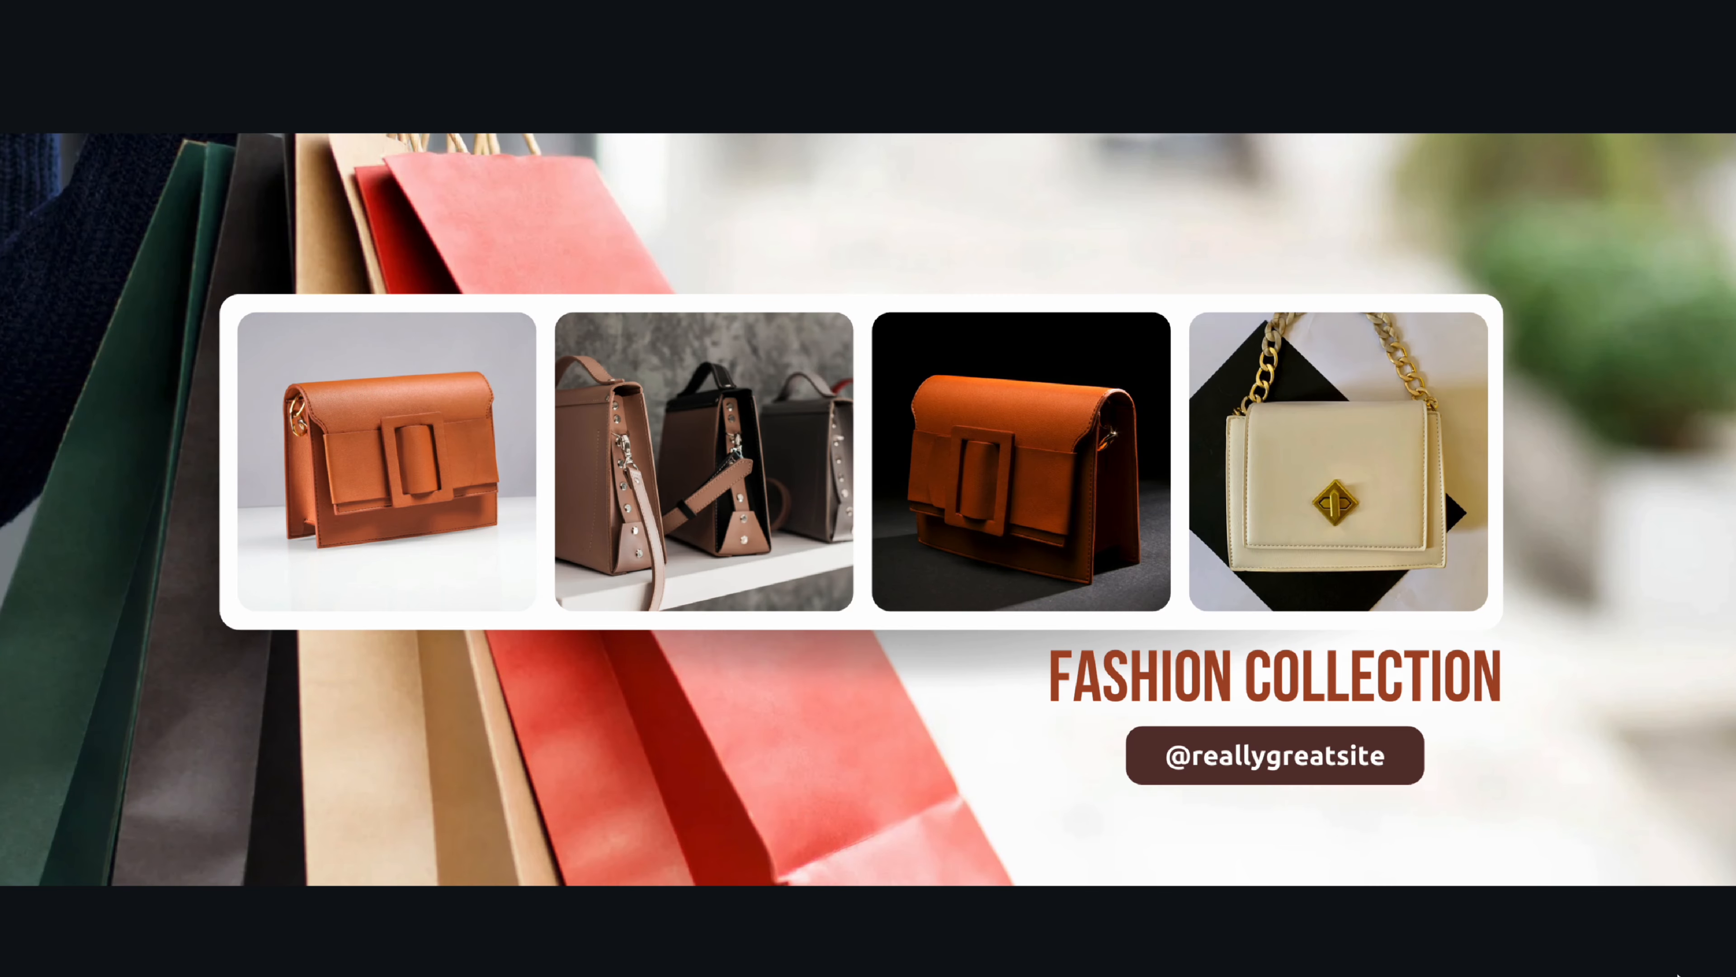